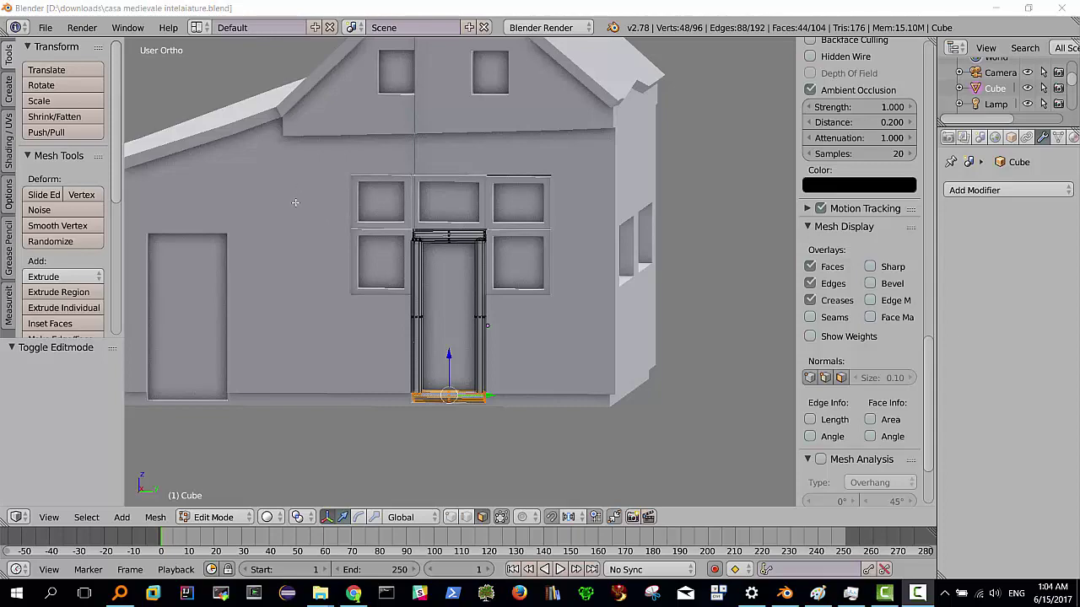
Orbit around the medieval house to inspect its sides, front and roof
{"action": "mouse_move", "coordinate": [295, 202]}
{"action": "middle_mouse_down"}
{"action": "mouse_move", "coordinate": [321, 205]}
{"action": "mouse_move", "coordinate": [299, 200]}
{"action": "mouse_move", "coordinate": [314, 218]}
{"action": "mouse_move", "coordinate": [307, 210]}
{"action": "mouse_move", "coordinate": [473, 256]}
{"action": "middle_mouse_up"}
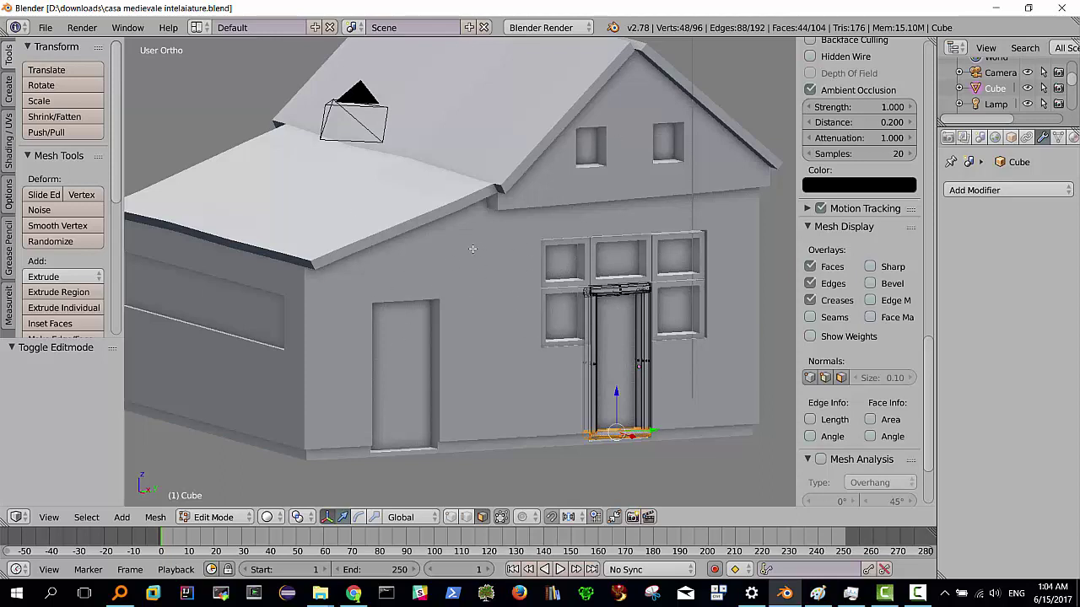
{"action": "mouse_move", "coordinate": [470, 248]}
{"action": "middle_mouse_down"}
{"action": "mouse_move", "coordinate": [486, 257]}
{"action": "mouse_move", "coordinate": [392, 298]}
{"action": "middle_mouse_up"}
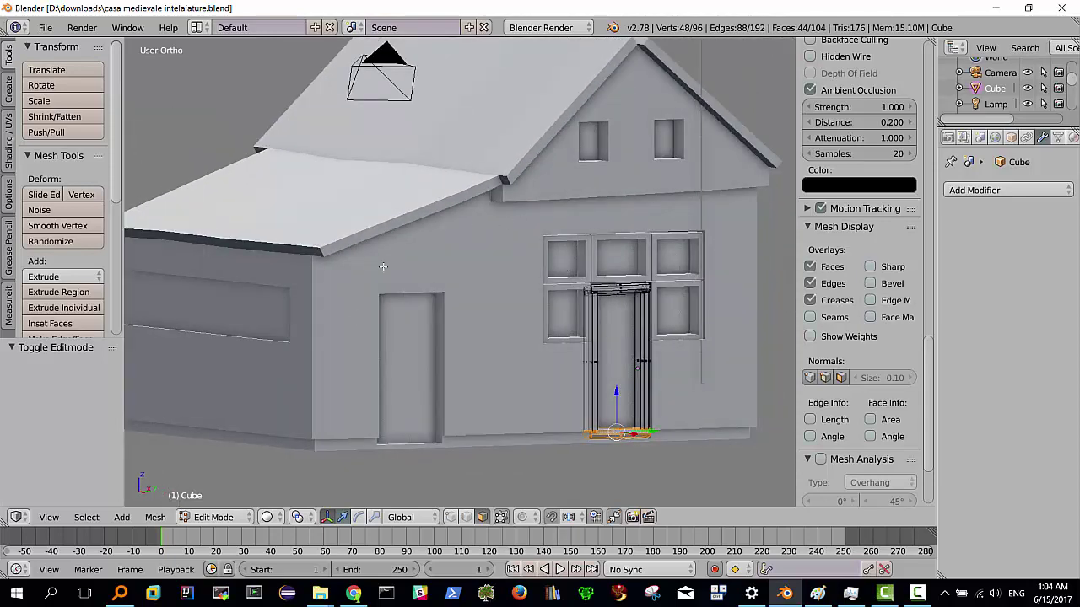
{"action": "middle_click_drag", "start_coordinate": [358, 352], "coordinate": [345, 299]}
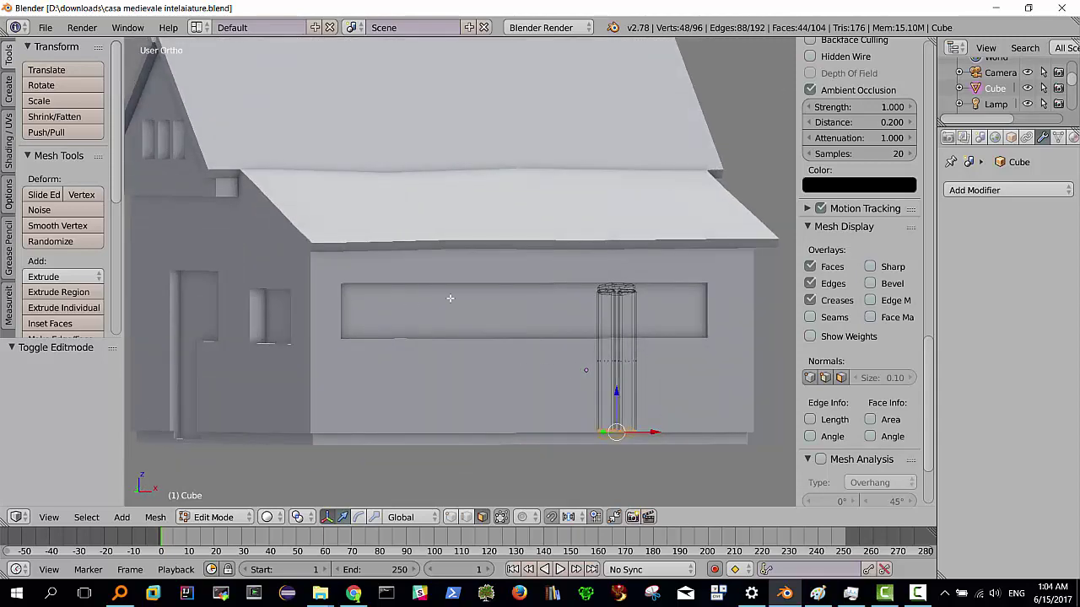
{"action": "mouse_move", "coordinate": [308, 360]}
{"action": "middle_mouse_down"}
{"action": "mouse_move", "coordinate": [385, 357]}
{"action": "mouse_move", "coordinate": [374, 357]}
{"action": "mouse_move", "coordinate": [458, 297]}
{"action": "middle_mouse_up"}
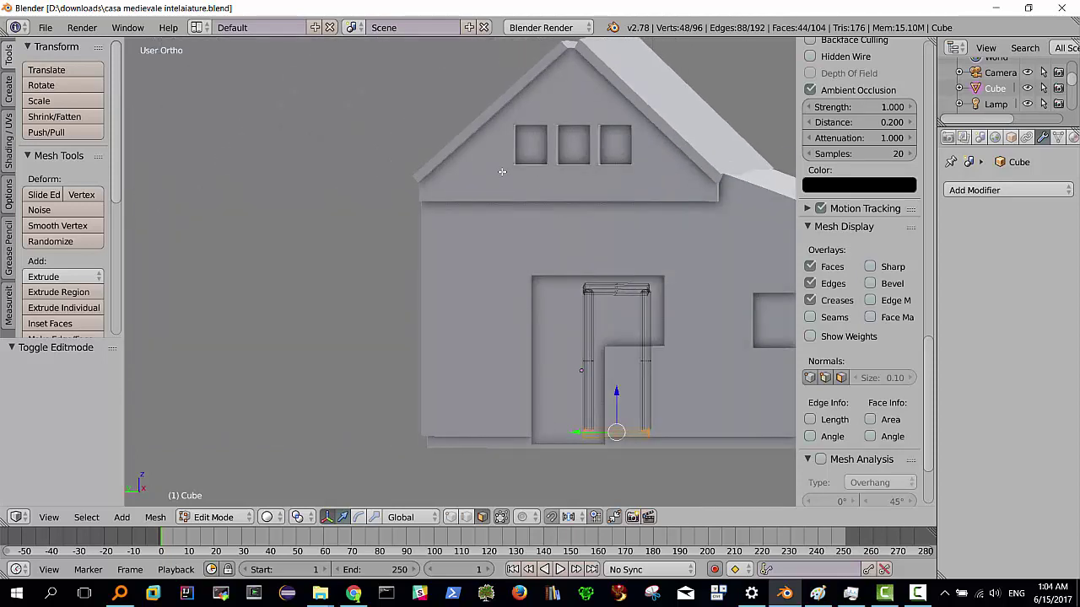
{"action": "mouse_move", "coordinate": [527, 222]}
{"action": "middle_mouse_down"}
{"action": "mouse_move", "coordinate": [646, 256]}
{"action": "mouse_move", "coordinate": [344, 285]}
{"action": "middle_mouse_up"}
{"action": "scroll", "coordinate": [536, 269], "scroll_direction": "down", "scroll_amount": 3}
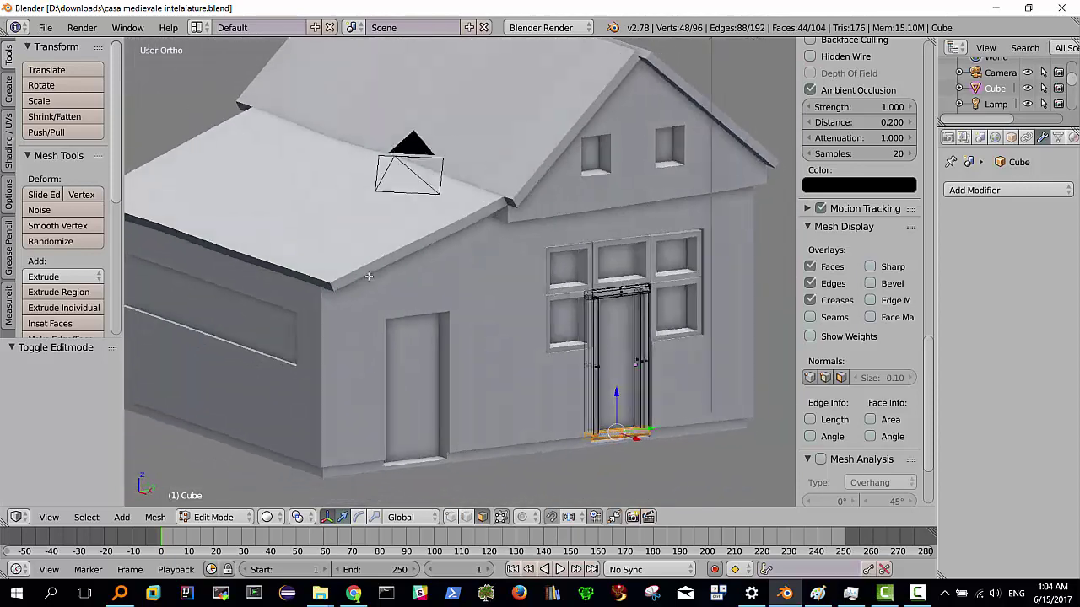
Return to Object Mode, select the house and switch to the orthographic right side view
{"action": "key", "text": "Tab"}
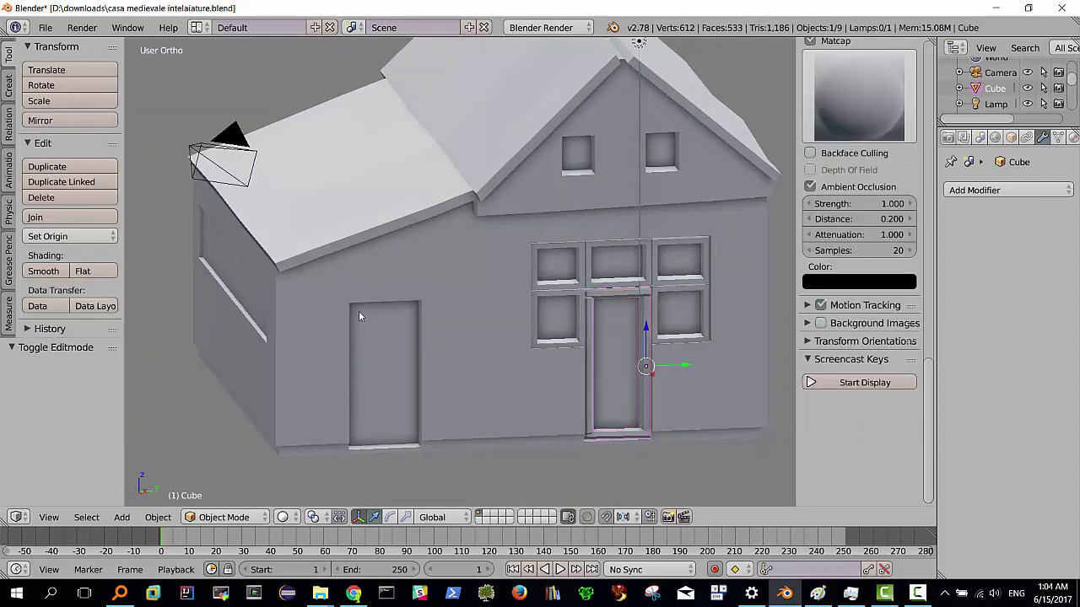
{"action": "right_click", "coordinate": [431, 277]}
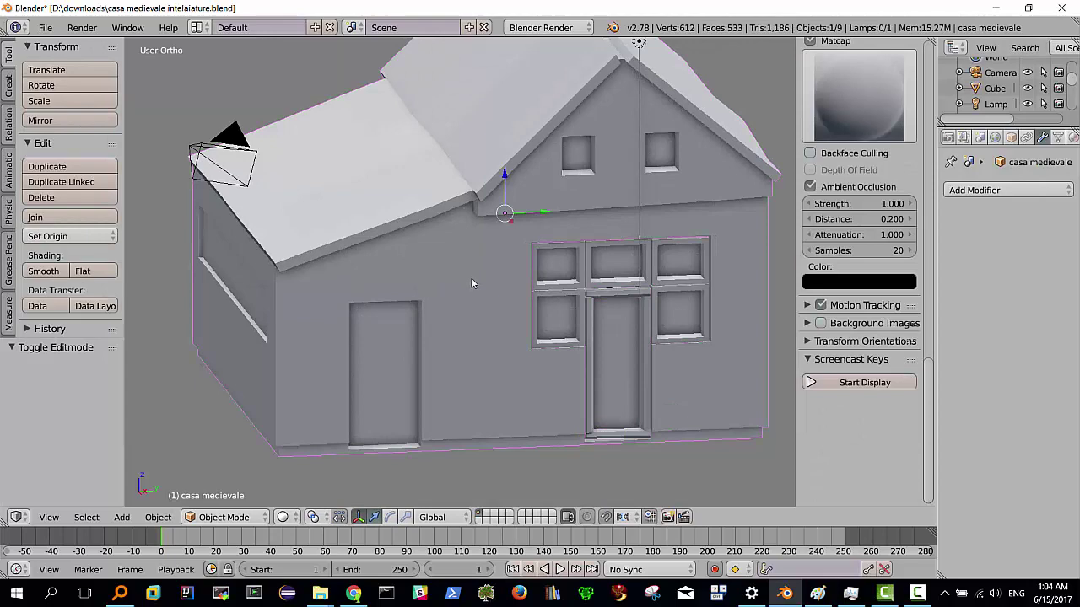
{"action": "mouse_move", "coordinate": [470, 278]}
{"action": "middle_mouse_down"}
{"action": "mouse_move", "coordinate": [445, 257]}
{"action": "mouse_move", "coordinate": [453, 274]}
{"action": "middle_mouse_up"}
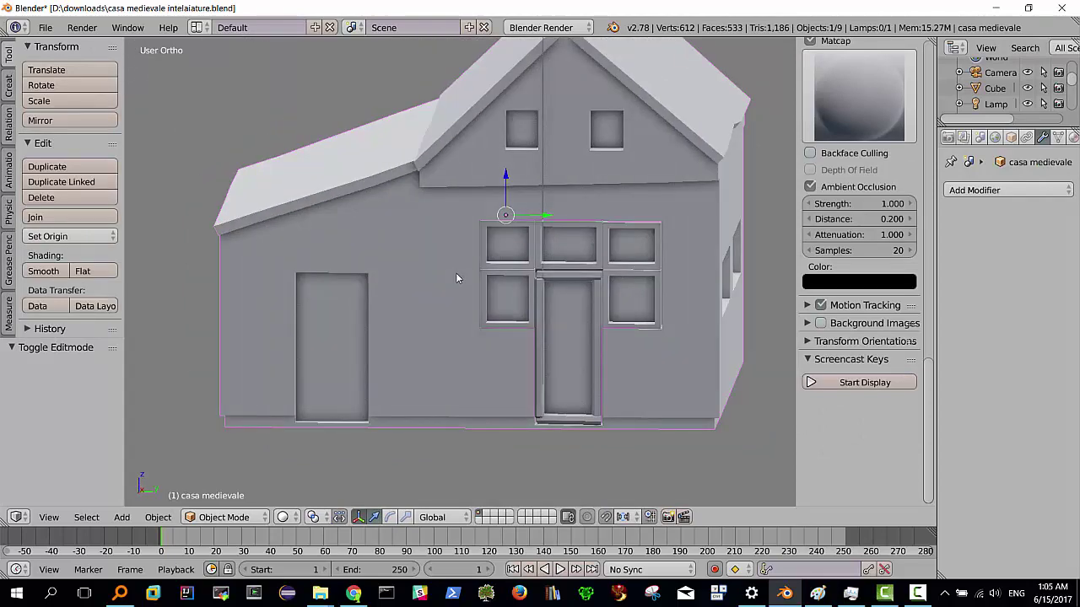
{"action": "key", "text": "KP_1"}
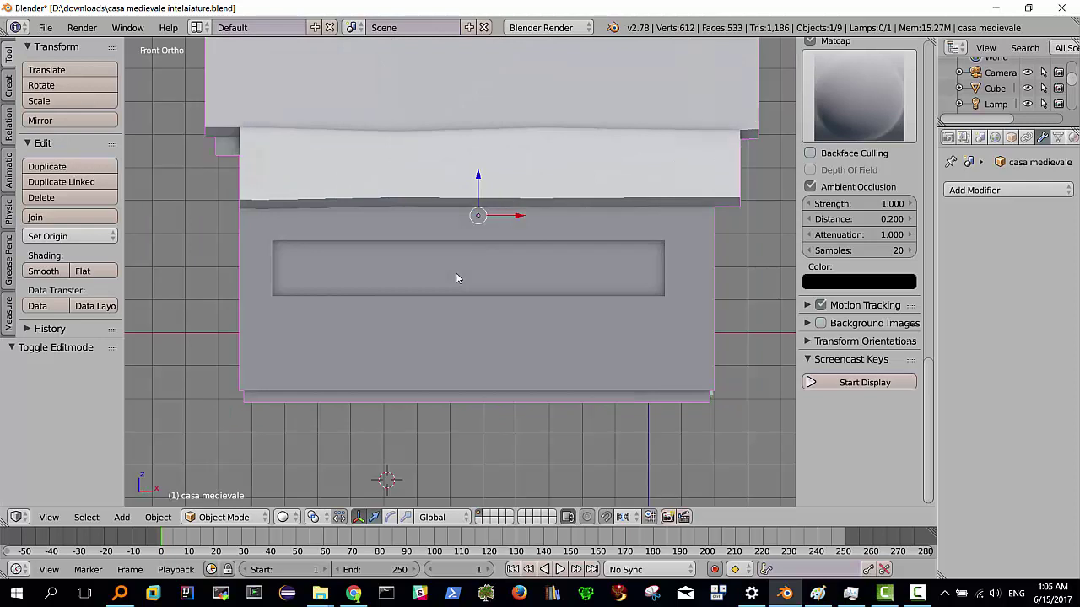
{"action": "key", "text": "KP_3"}
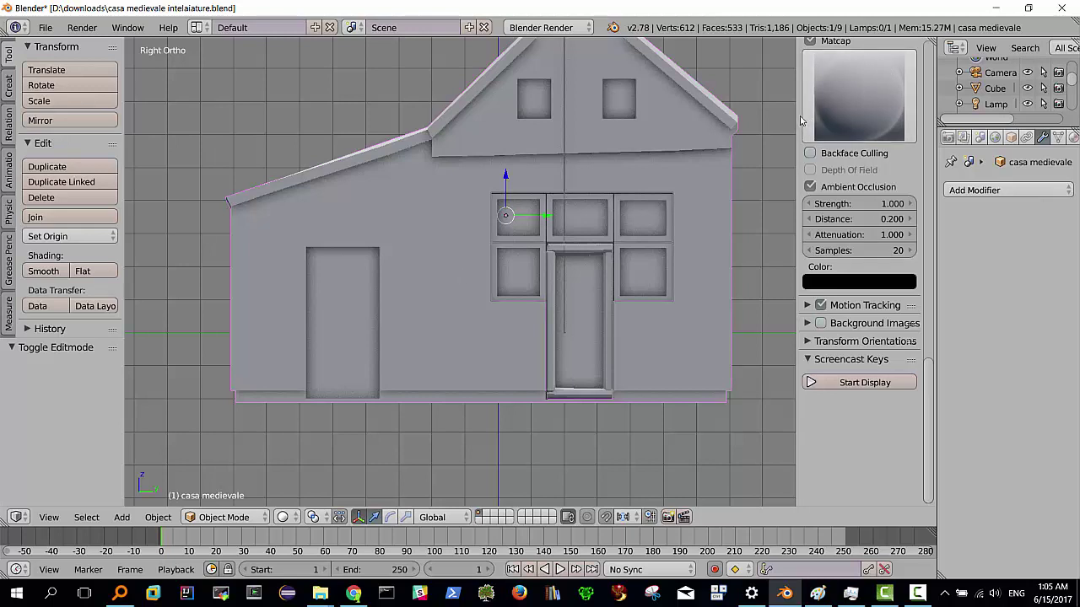
Turn off matcap shading, hide the sidebar and split the viewport into two side-by-side views
{"action": "left_click", "coordinate": [811, 41]}
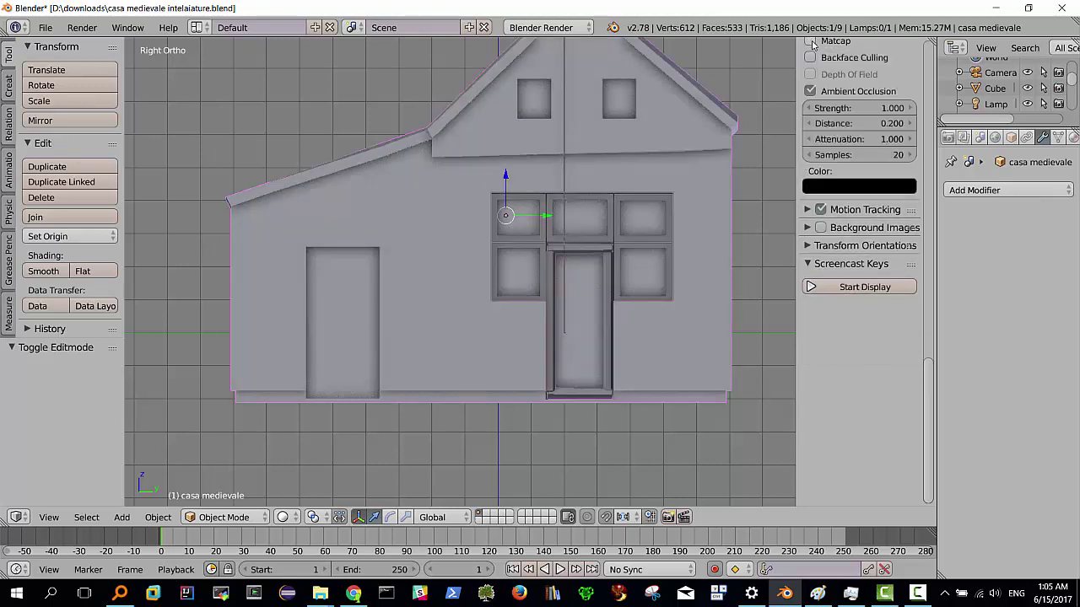
{"action": "key", "text": "n"}
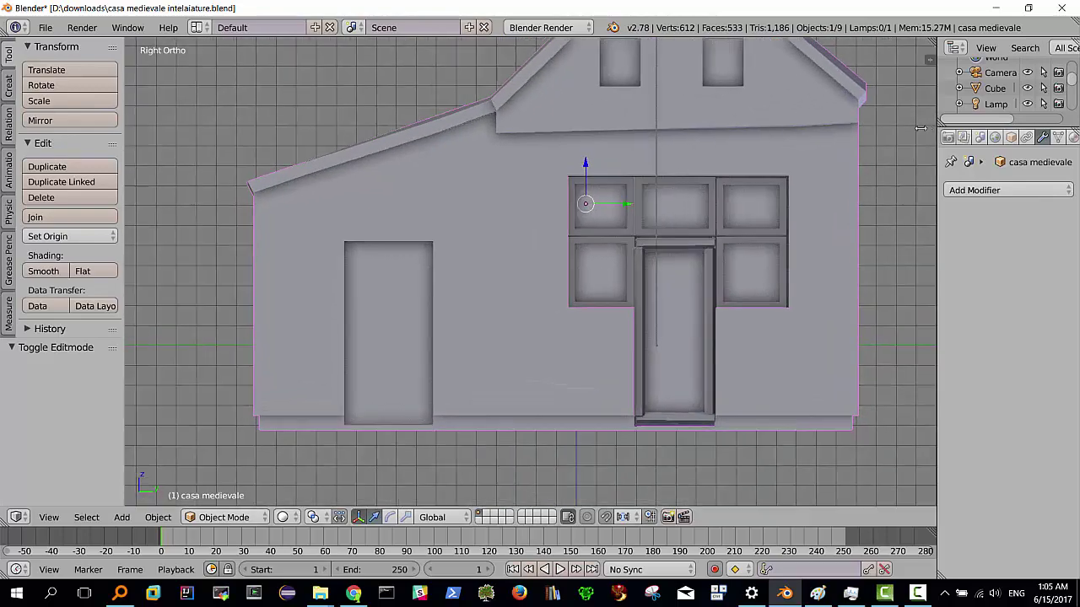
{"action": "left_click_drag", "start_coordinate": [932, 42], "coordinate": [601, 454]}
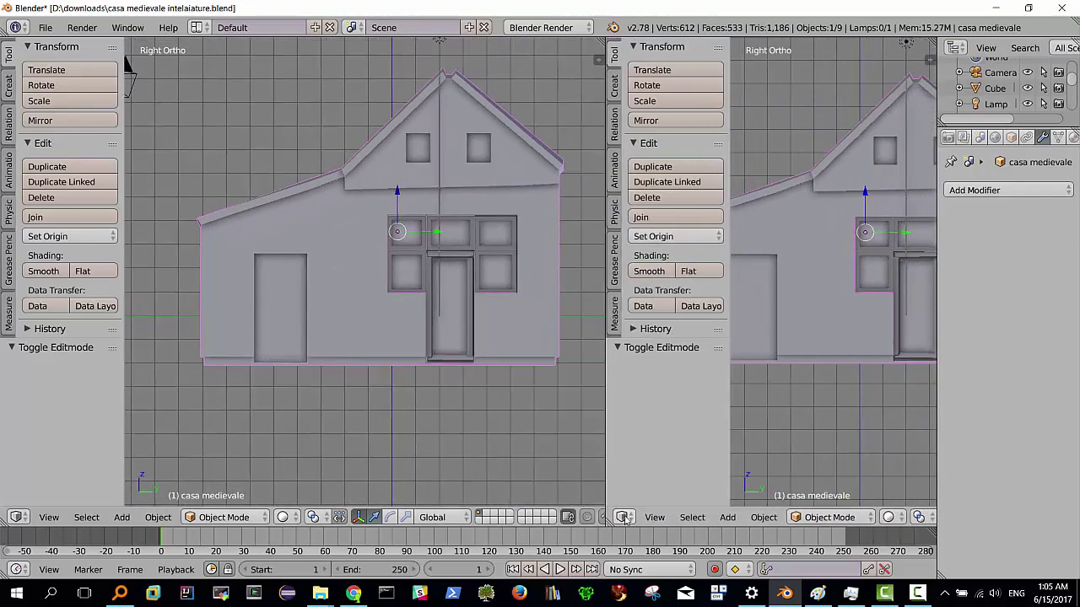
Change the right-hand area into a UV/Image Editor and zoom in
{"action": "left_click", "coordinate": [623, 517]}
{"action": "left_click", "coordinate": [651, 399]}
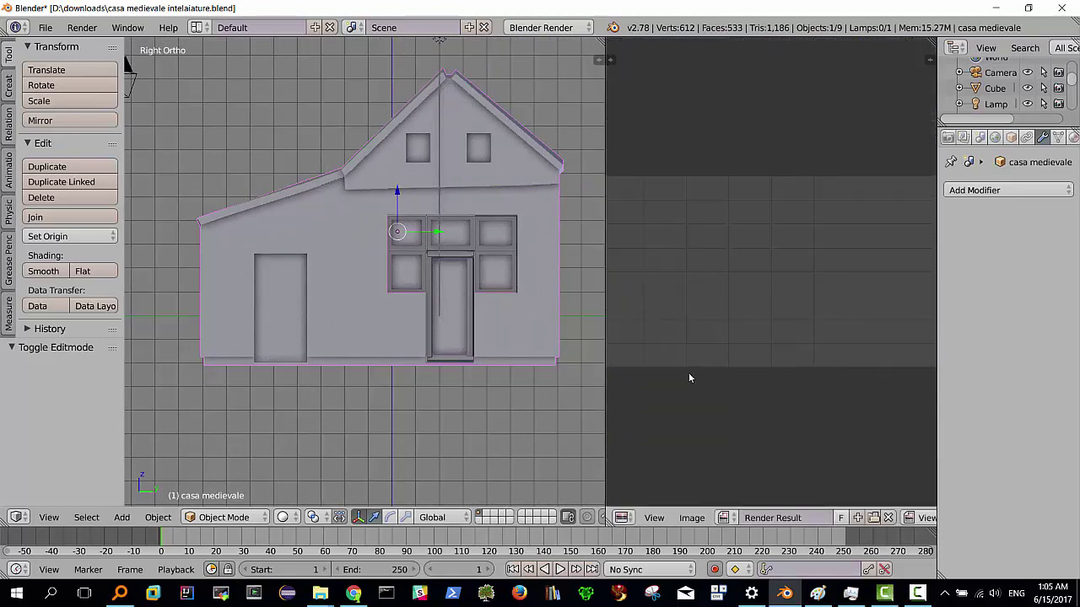
{"action": "scroll", "coordinate": [688, 376], "scroll_direction": "up", "scroll_amount": 1}
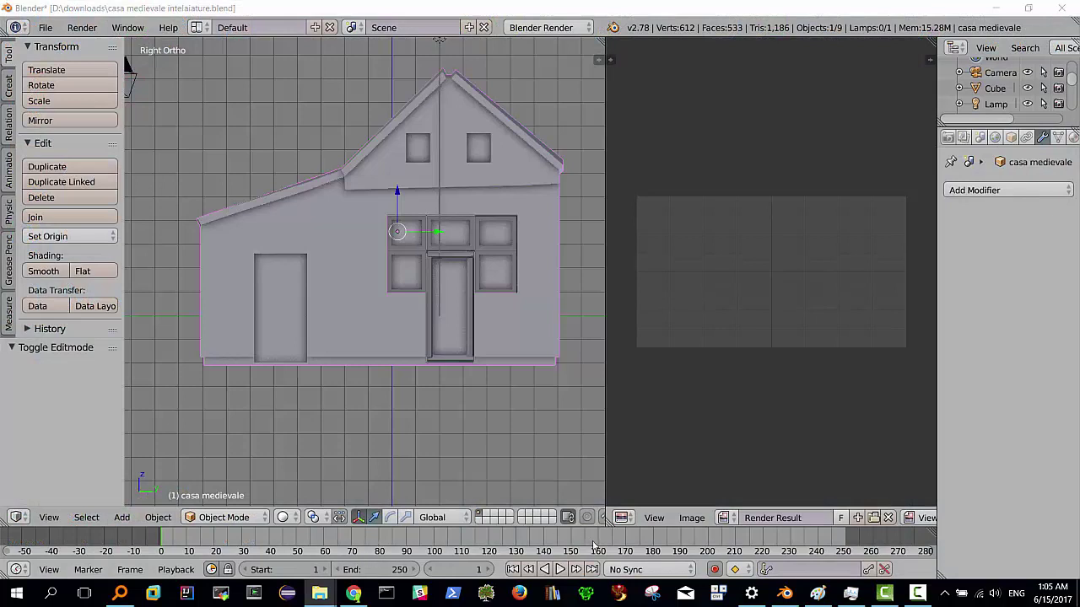
{"action": "left_click", "coordinate": [691, 520]}
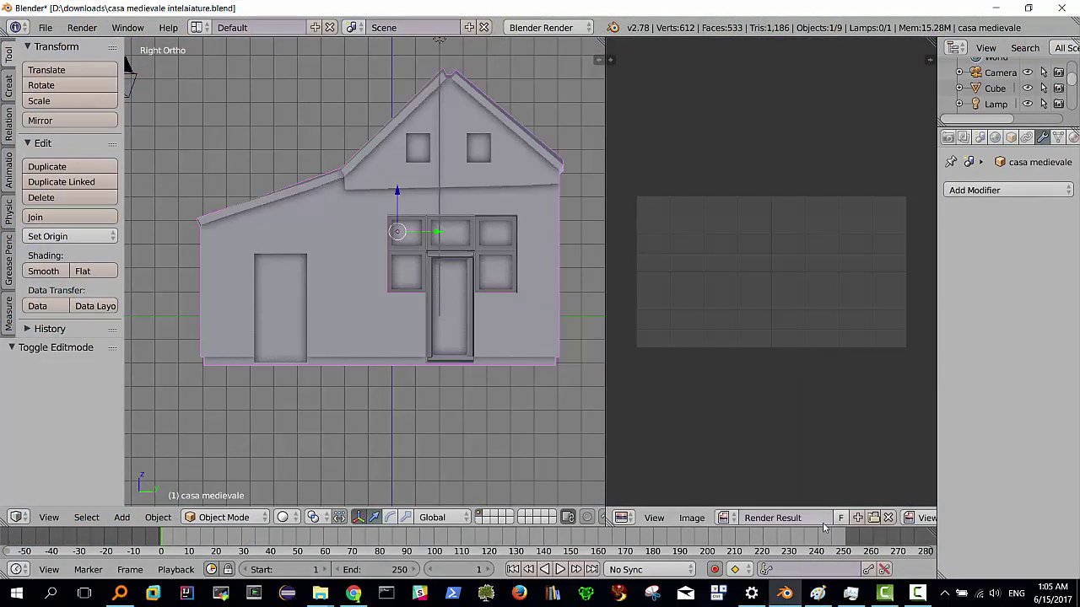
Open planks_5_dirt.png from Sessione 3 > Textures 3a sessione > assi legno finestre in the image editor
{"action": "left_click", "coordinate": [873, 517]}
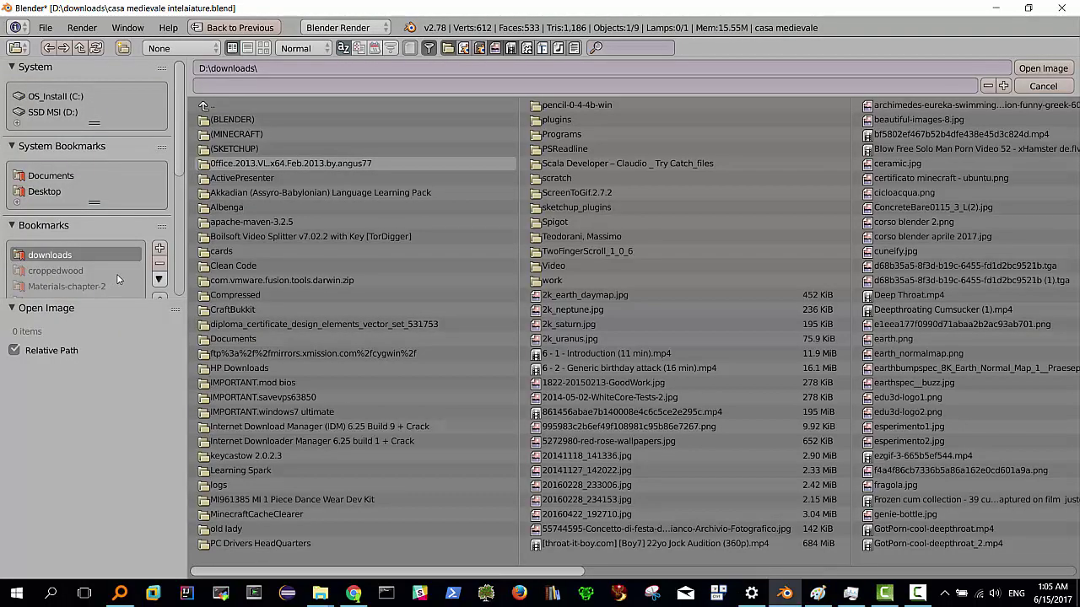
{"action": "scroll", "coordinate": [118, 280], "scroll_direction": "down", "scroll_amount": 1}
{"action": "scroll", "coordinate": [114, 267], "scroll_direction": "down", "scroll_amount": 1}
{"action": "left_click", "coordinate": [55, 275]}
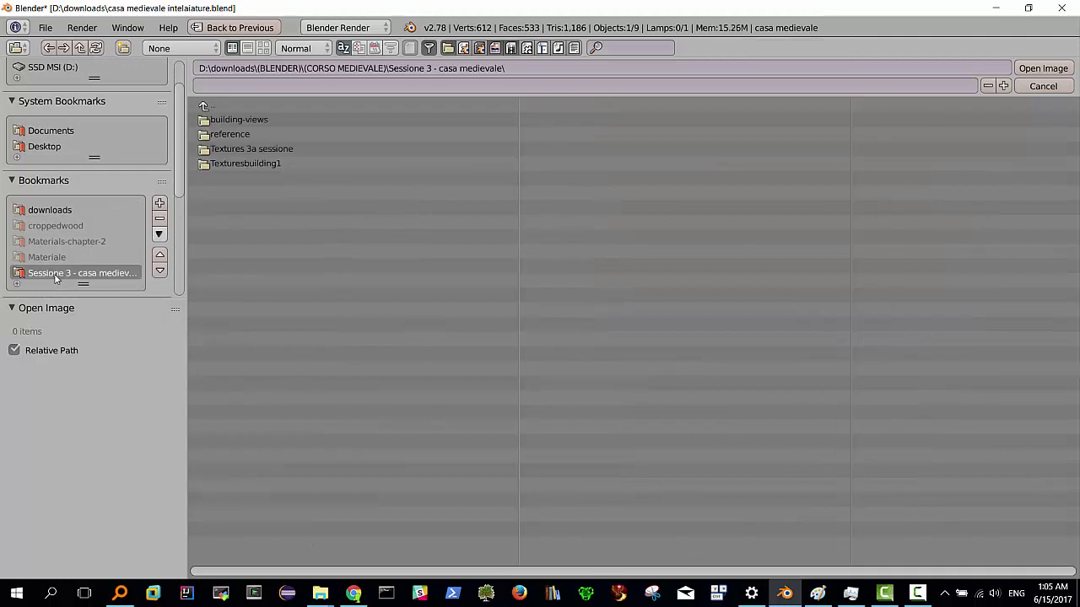
{"action": "left_click", "coordinate": [245, 165]}
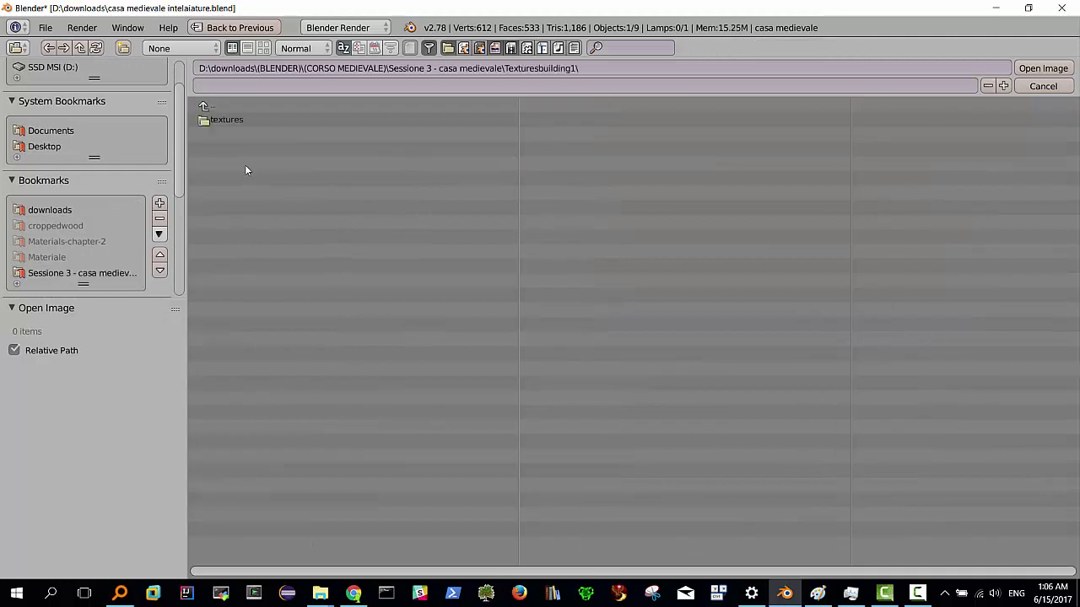
{"action": "left_click", "coordinate": [206, 107]}
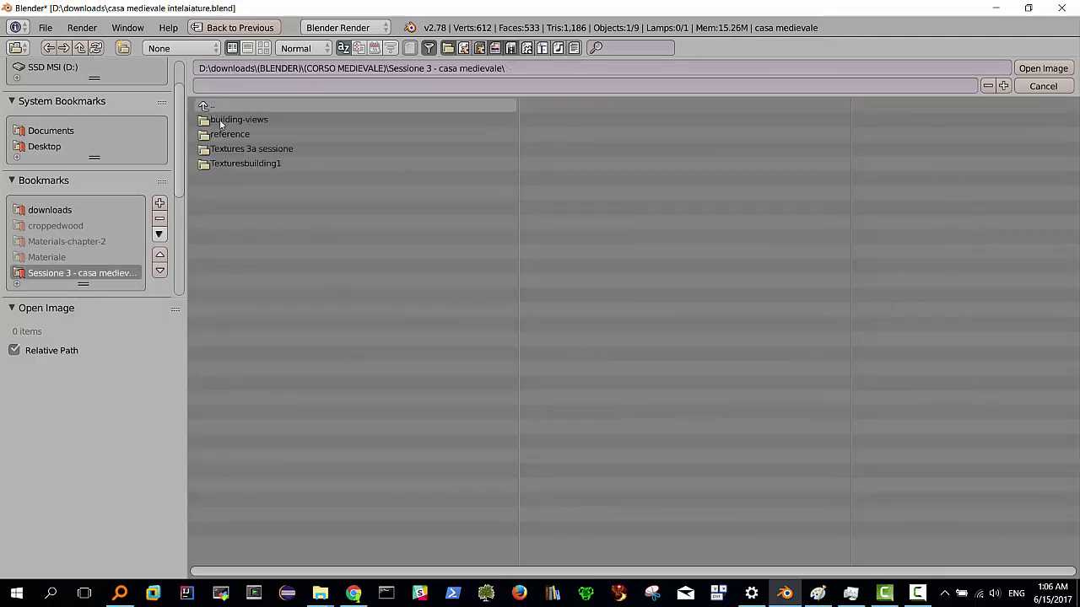
{"action": "left_click", "coordinate": [253, 148]}
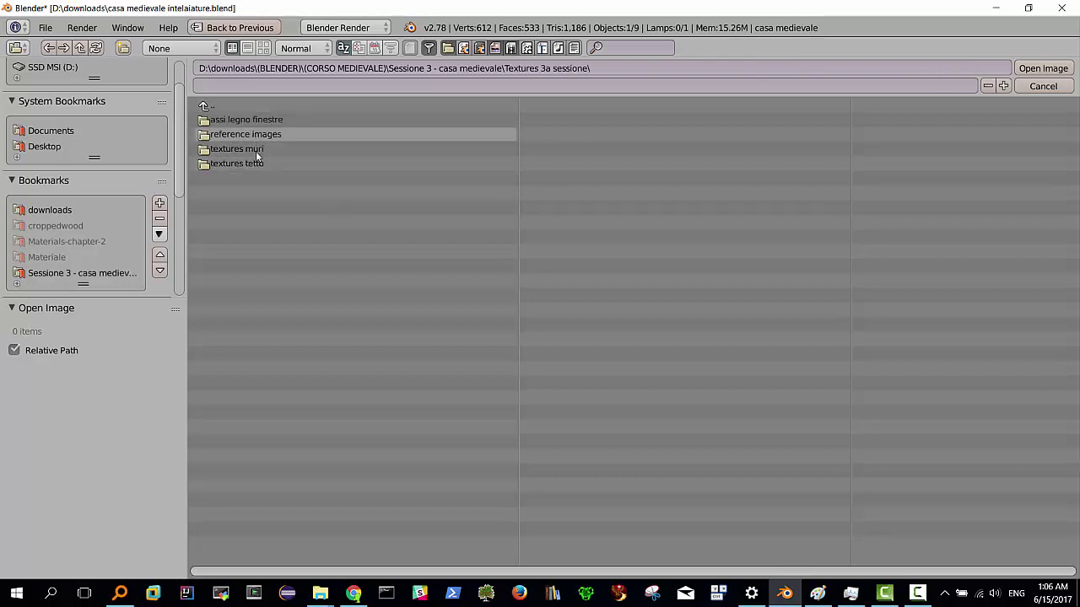
{"action": "left_click", "coordinate": [252, 121]}
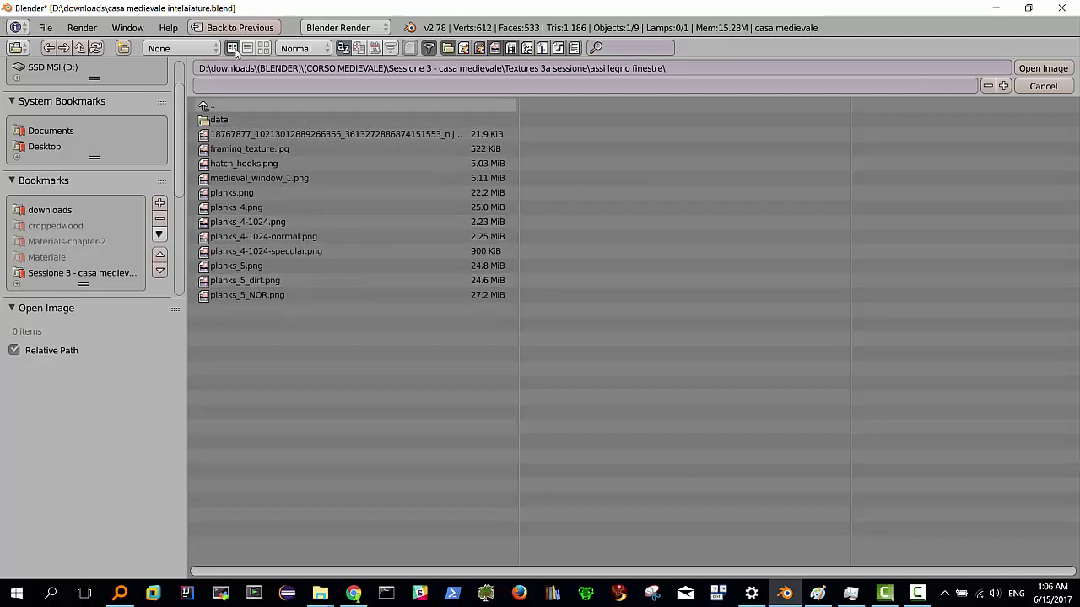
{"action": "left_click", "coordinate": [263, 48]}
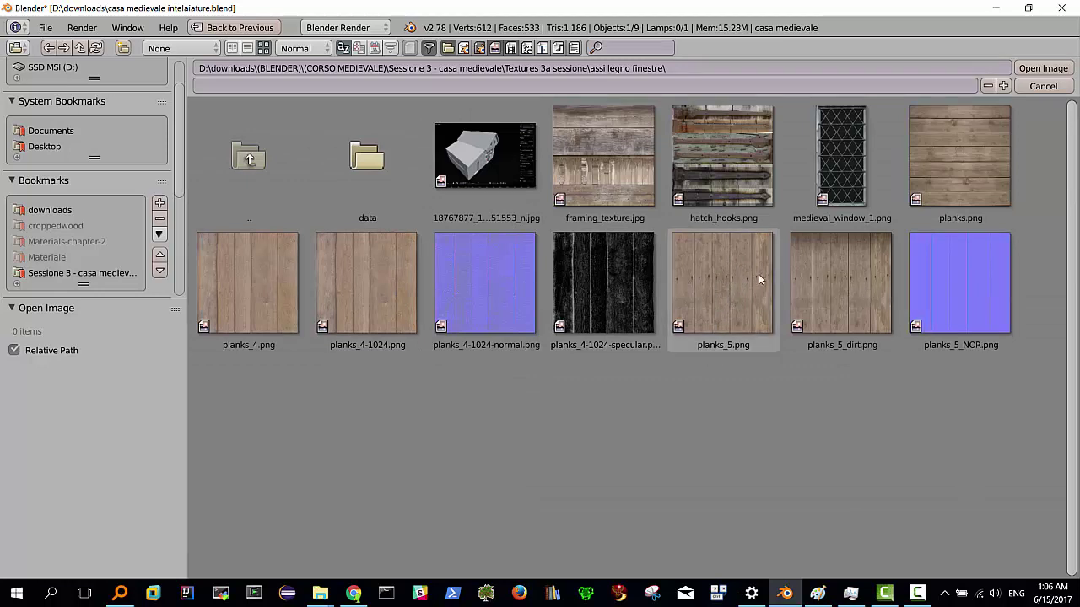
{"action": "double_click", "coordinate": [843, 291]}
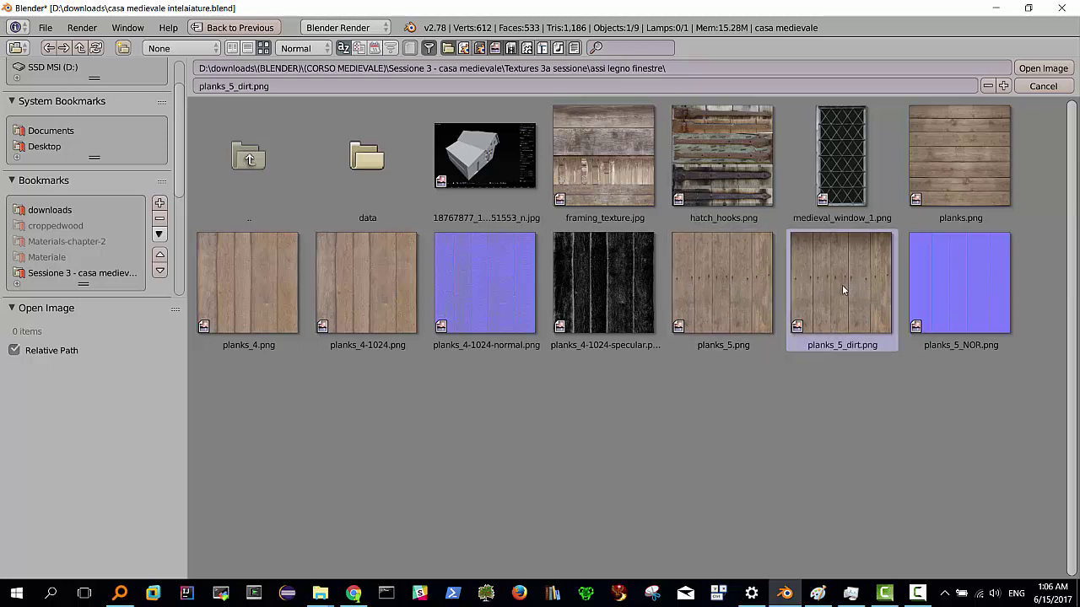
{"action": "scroll", "coordinate": [793, 278], "scroll_direction": "down", "scroll_amount": 1}
Enter Edit Mode and select the wall face under the left roof plus all faces coplanar with it
{"action": "scroll", "coordinate": [760, 261], "scroll_direction": "down", "scroll_amount": 1}
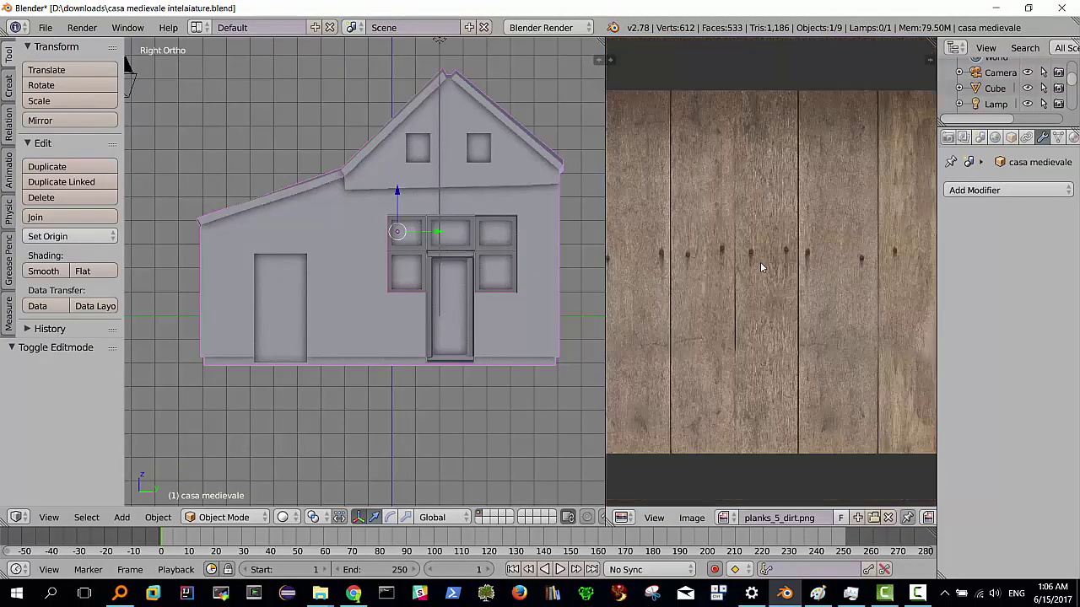
{"action": "scroll", "coordinate": [760, 260], "scroll_direction": "down", "scroll_amount": 4}
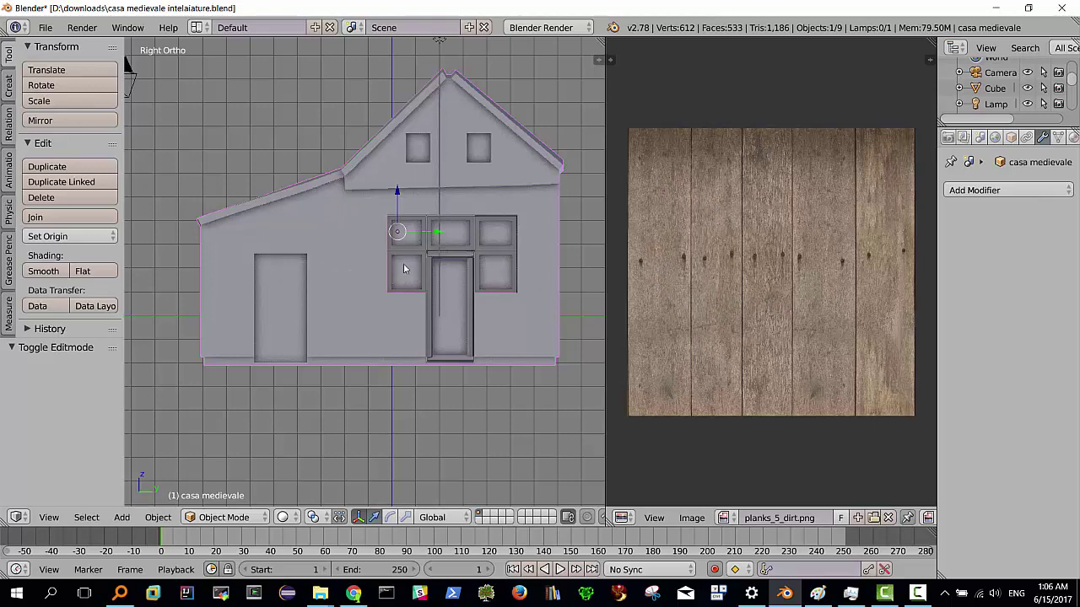
{"action": "key", "text": "Tab"}
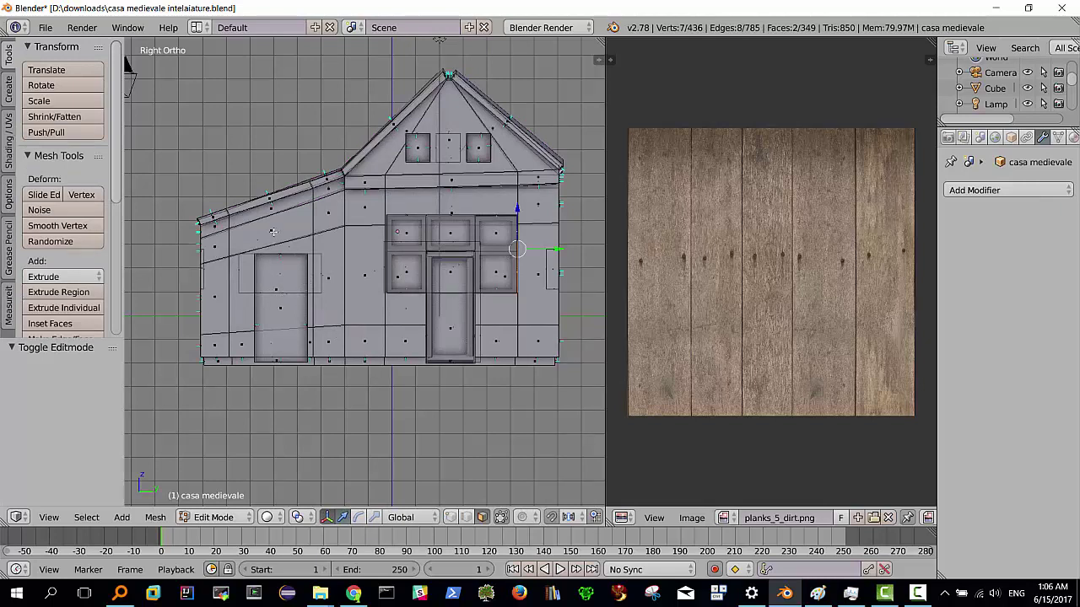
{"action": "right_click", "coordinate": [274, 232]}
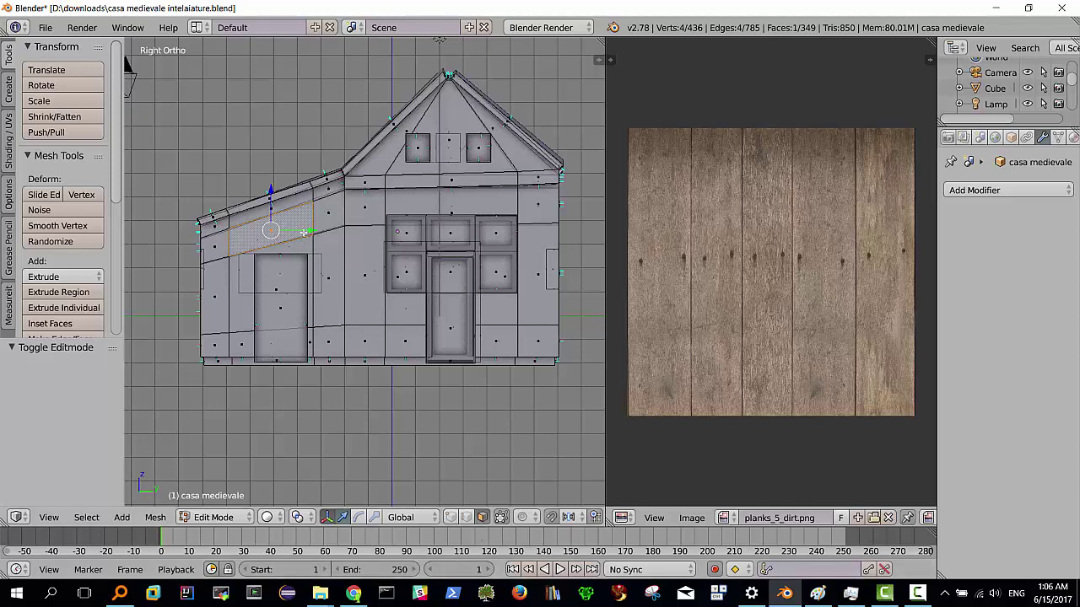
{"action": "left_click", "coordinate": [89, 518]}
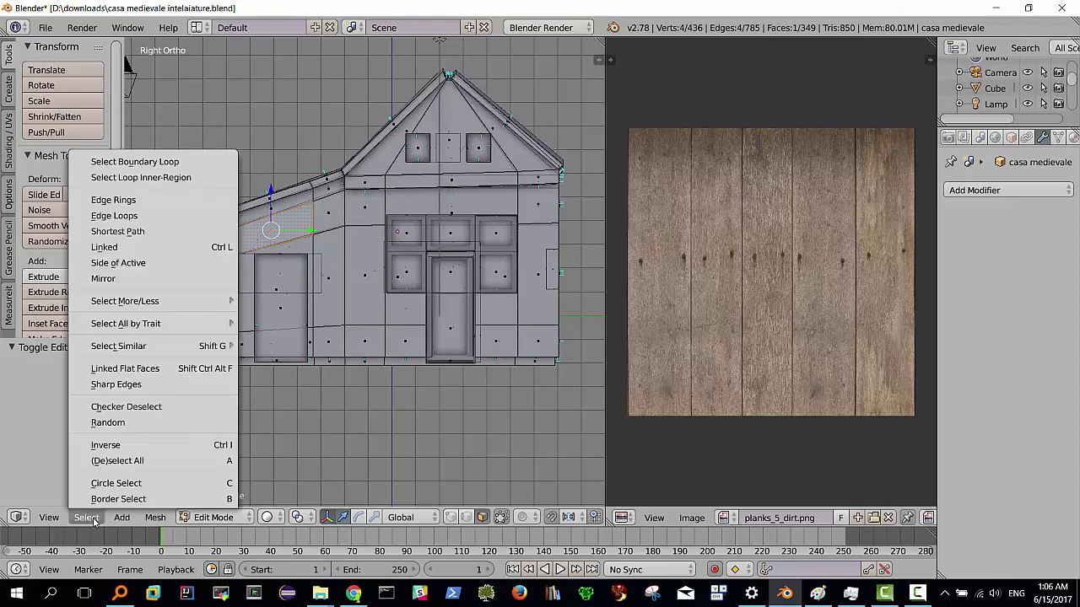
{"action": "mouse_move", "coordinate": [119, 346]}
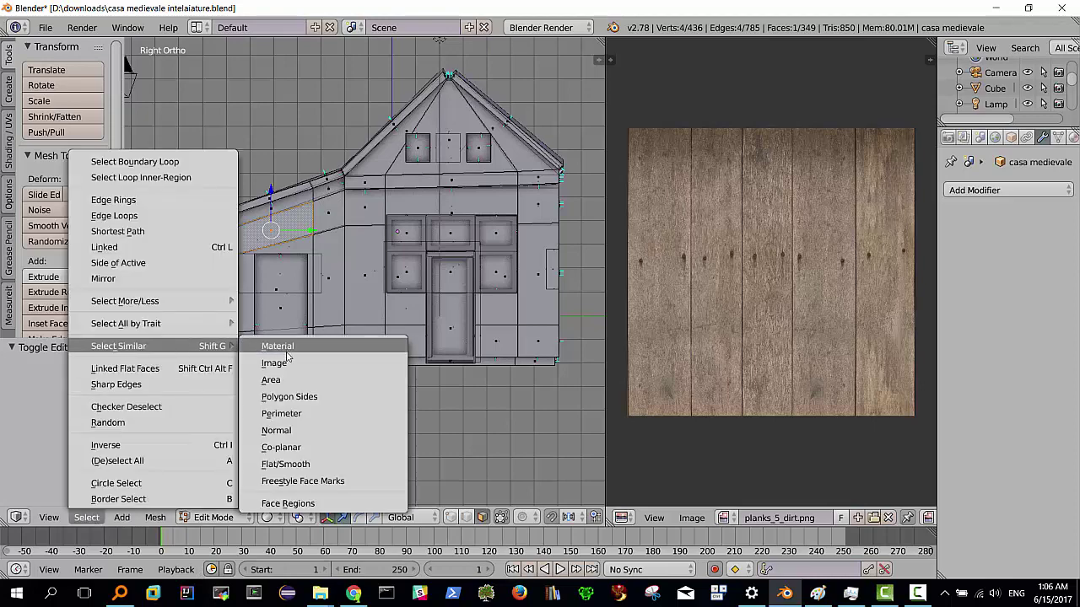
{"action": "left_click", "coordinate": [292, 447]}
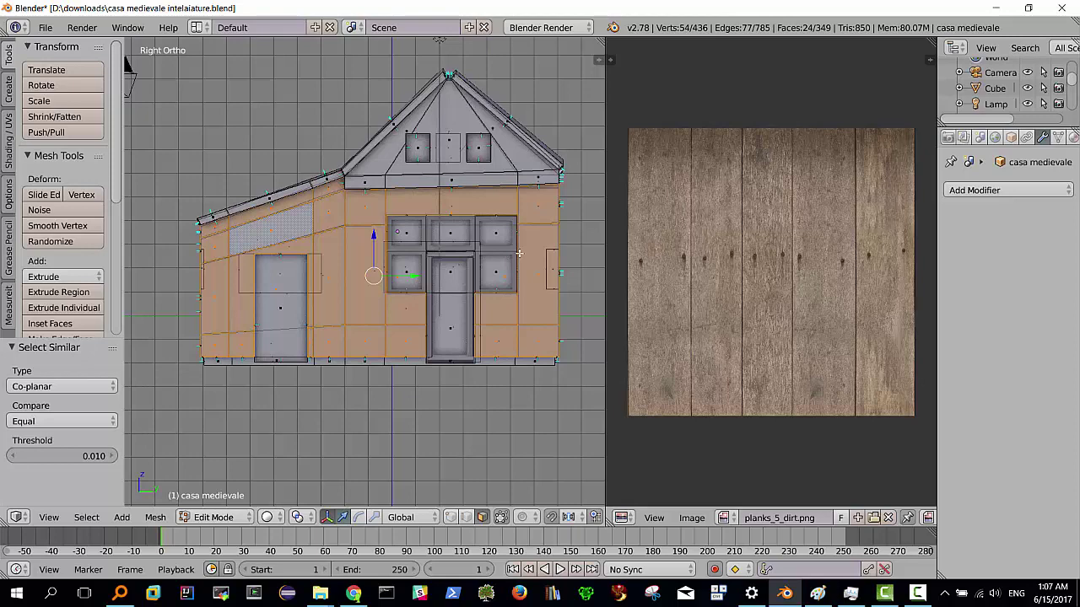
{"action": "key", "text": "u"}
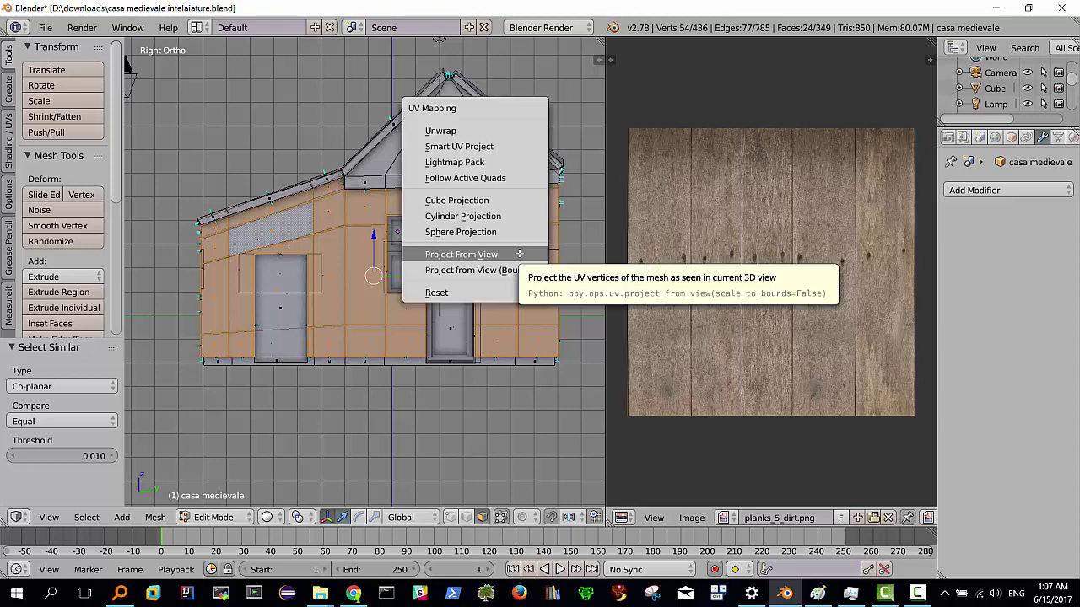
Apply Project From View to the selected wall faces
{"action": "left_click", "coordinate": [519, 253]}
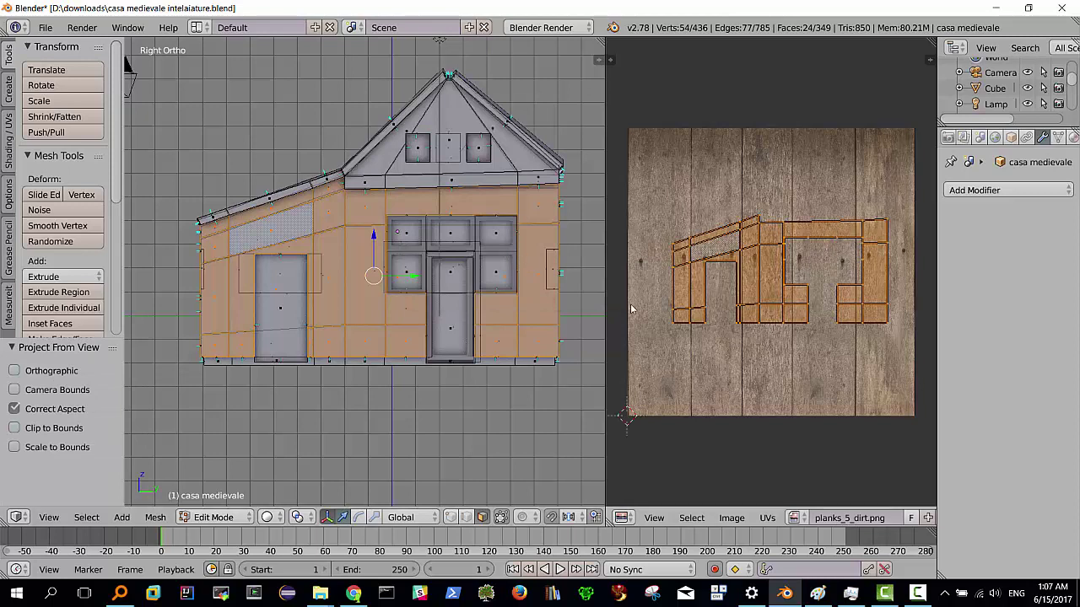
Switch the render engine to Cycles and rename the house's material to assi legno vecchie
{"action": "left_click", "coordinate": [589, 31]}
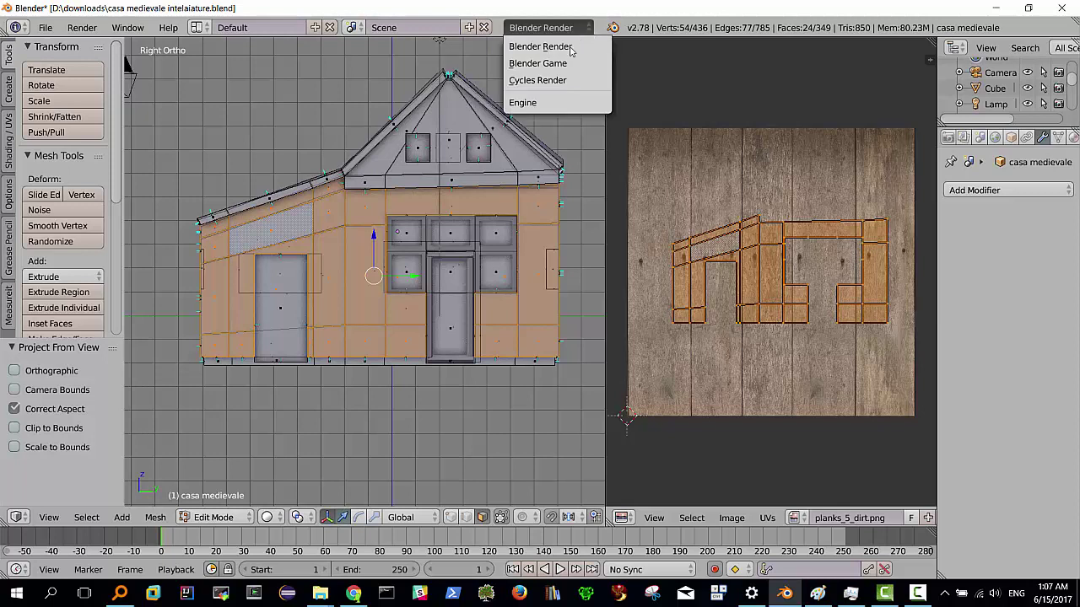
{"action": "left_click", "coordinate": [553, 77]}
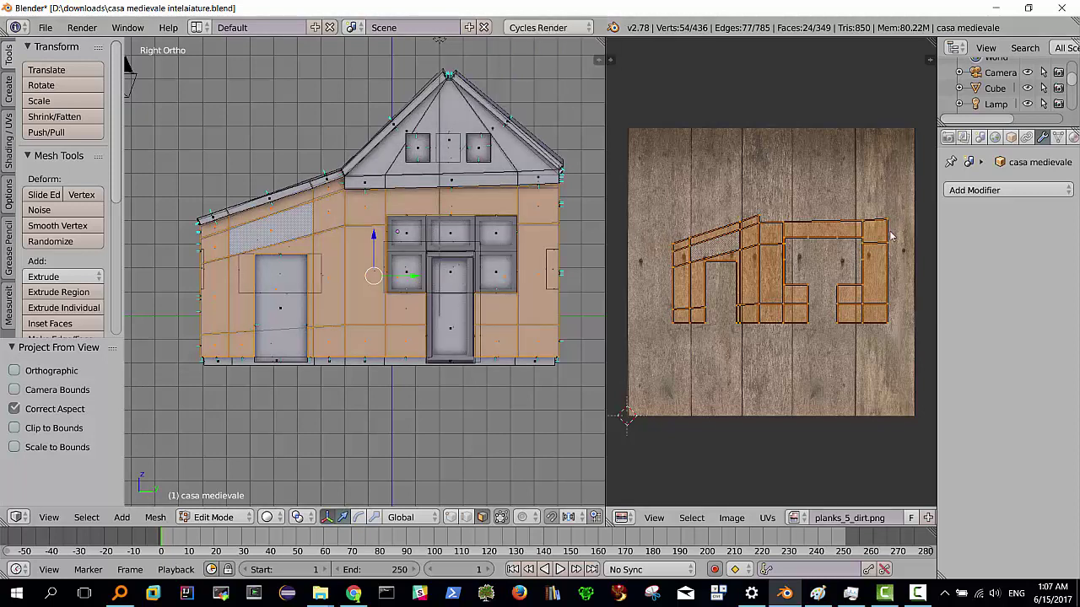
{"action": "left_click", "coordinate": [1073, 137]}
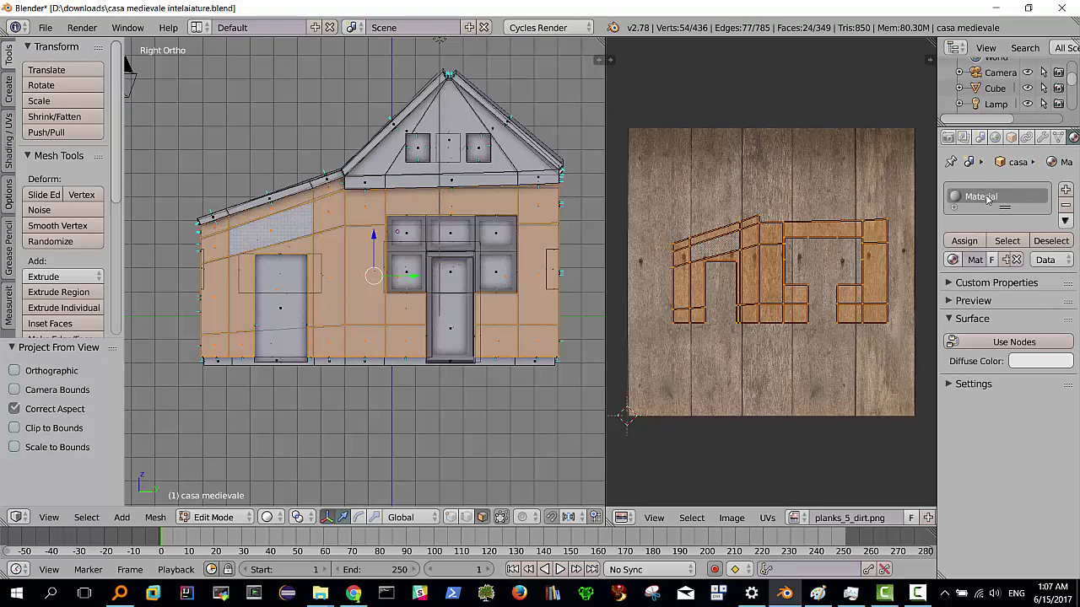
{"action": "double_click", "coordinate": [985, 198]}
{"action": "type", "text": "assi legno vecchie"}
{"action": "key", "text": "Return"}
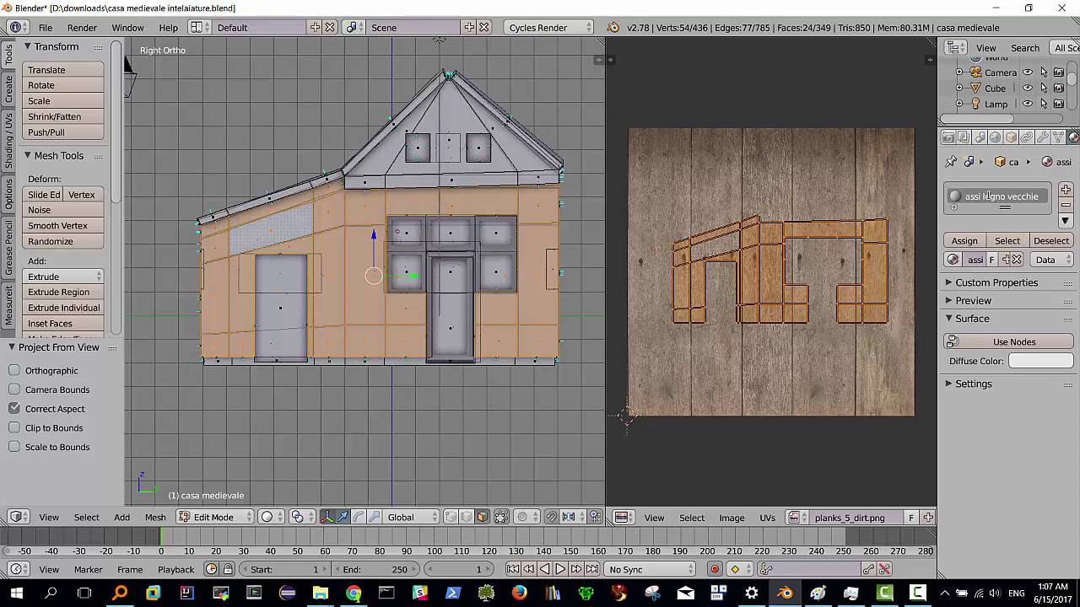
Enable nodes and drive the material's colour with an Image Texture of planks_5_dirt.png
{"action": "left_click", "coordinate": [1005, 343]}
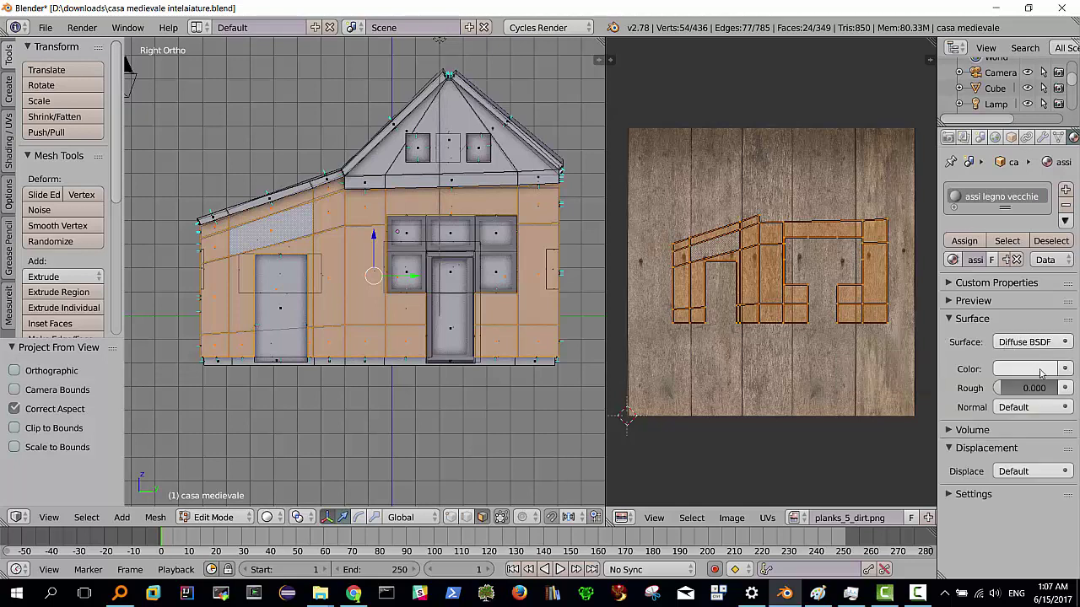
{"action": "left_click", "coordinate": [1065, 370]}
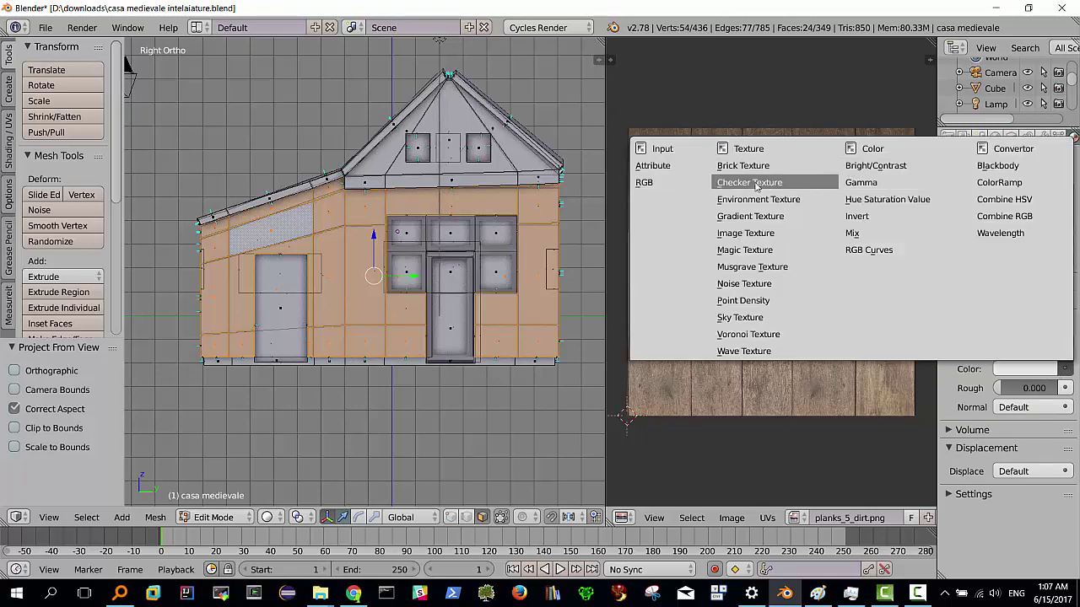
{"action": "left_click", "coordinate": [745, 233]}
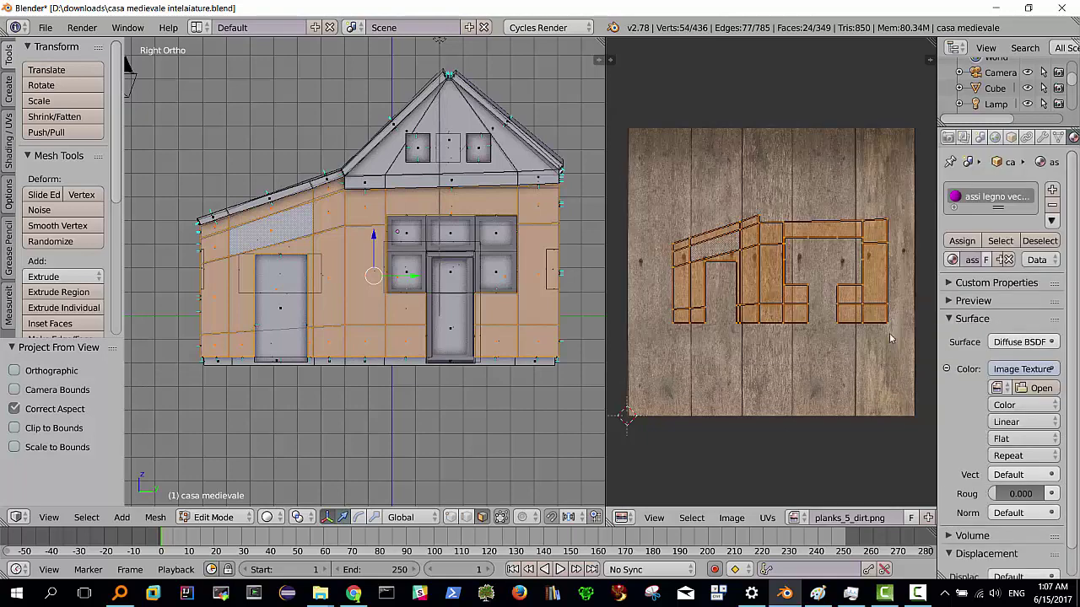
{"action": "left_click", "coordinate": [996, 387]}
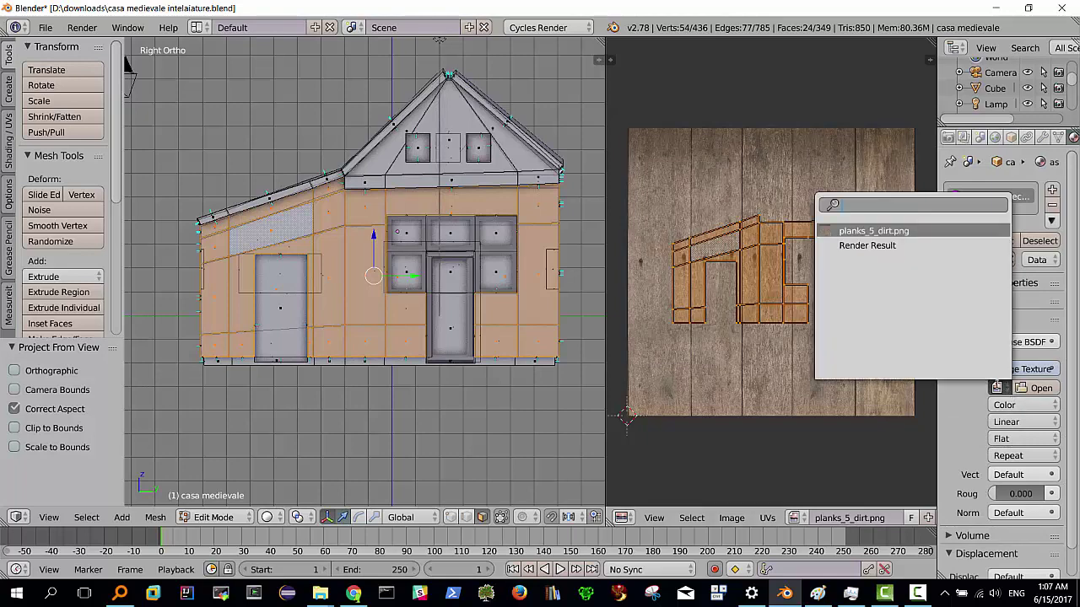
{"action": "left_click", "coordinate": [862, 231]}
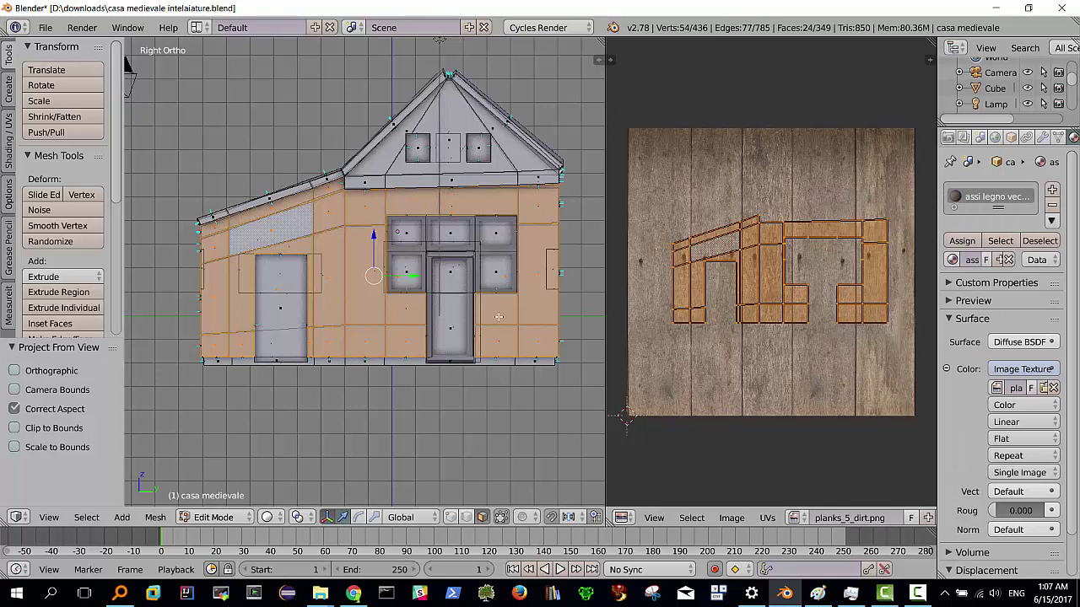
Switch viewport shading to Material and scale all the wall's UVs by 5.686
{"action": "left_click", "coordinate": [279, 518]}
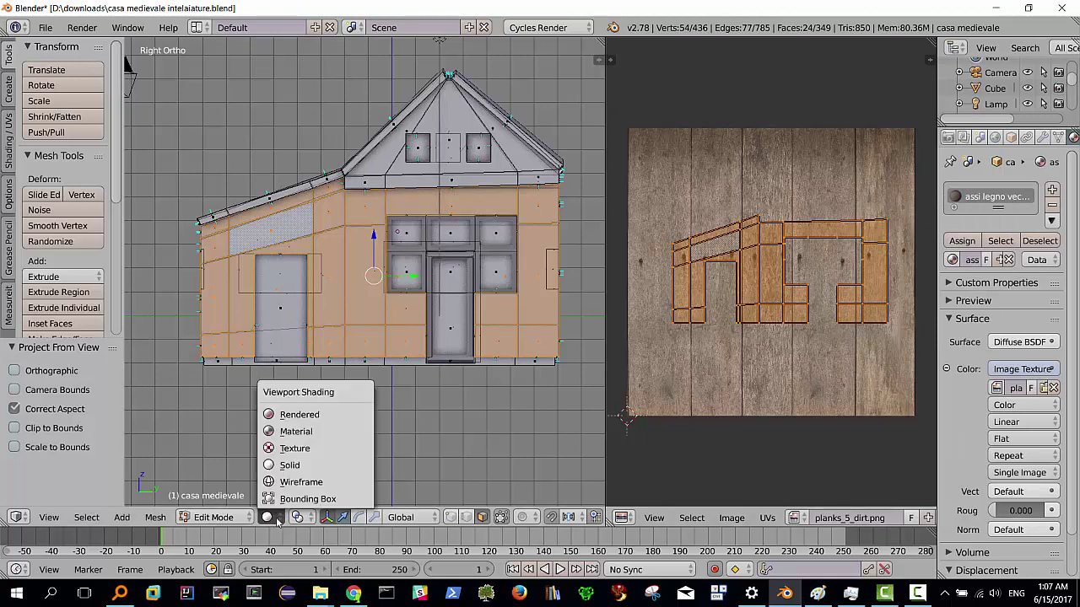
{"action": "left_click", "coordinate": [295, 431]}
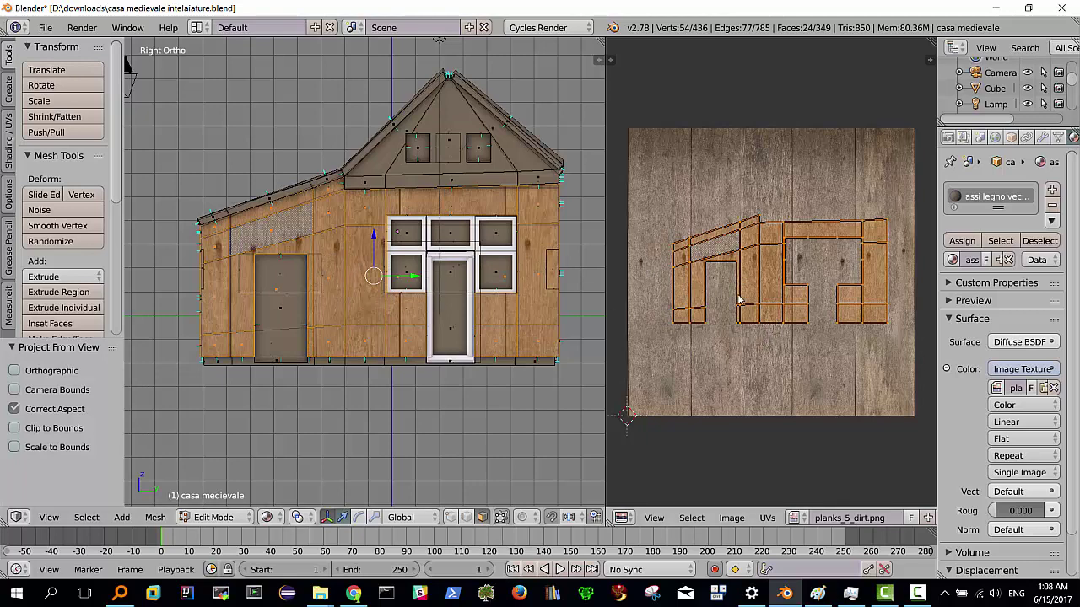
{"action": "key", "text": "a"}
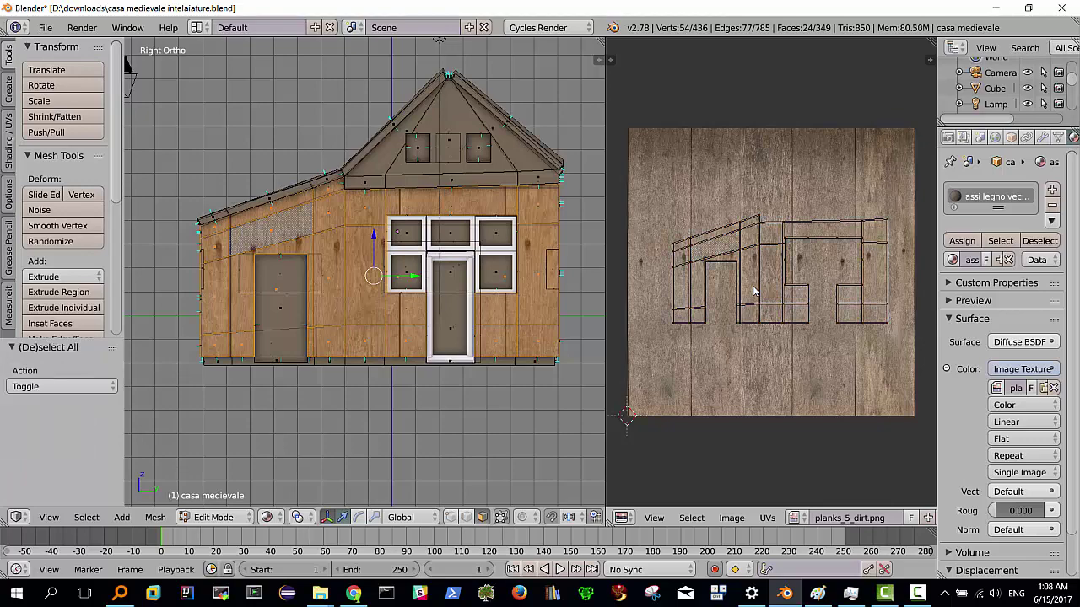
{"action": "key", "text": "a"}
{"action": "key", "text": "s"}
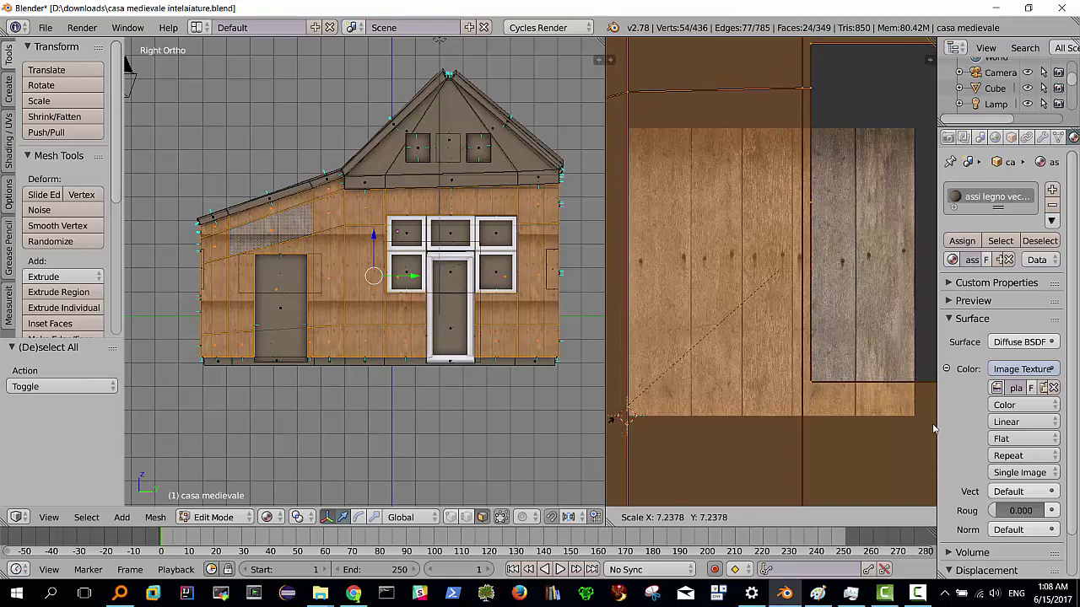
{"action": "left_click", "coordinate": [658, 411]}
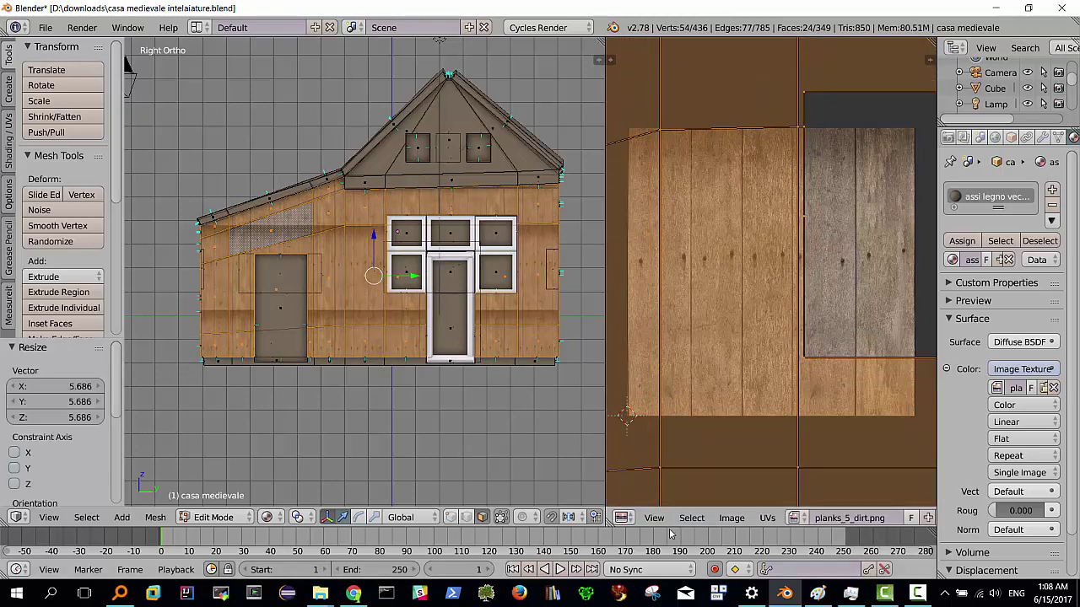
{"action": "left_click", "coordinate": [736, 518]}
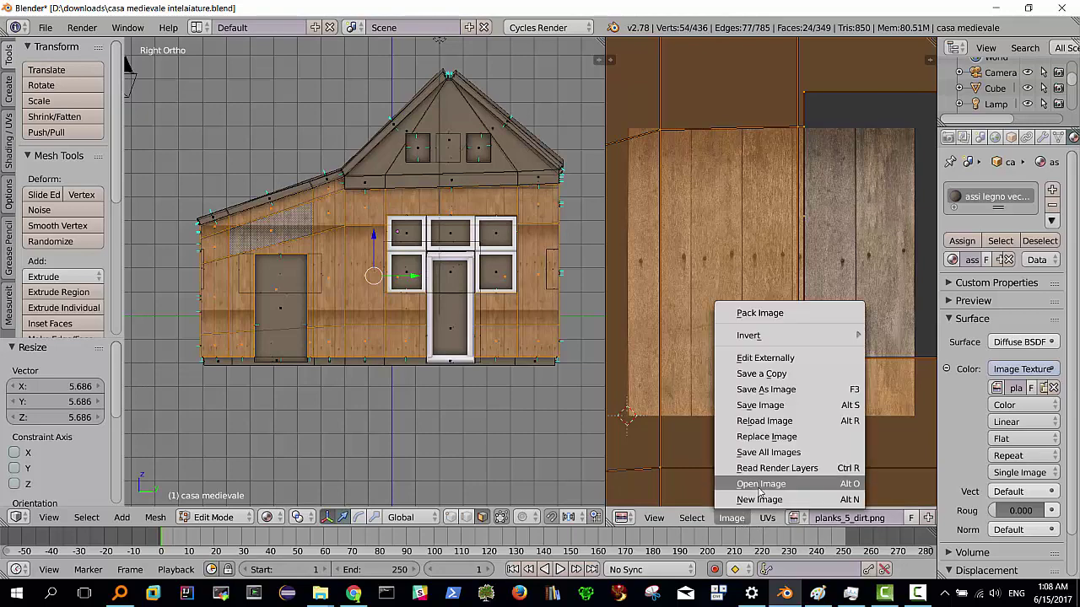
Open planks_5.png and assign it to the material's Image Texture
{"action": "left_click", "coordinate": [759, 486]}
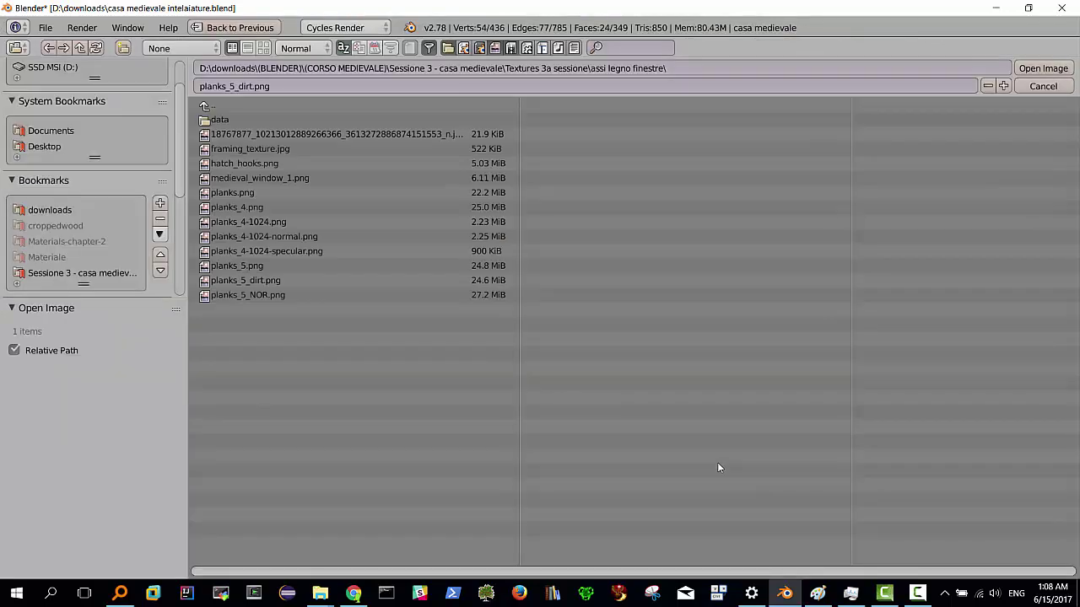
{"action": "double_click", "coordinate": [263, 266]}
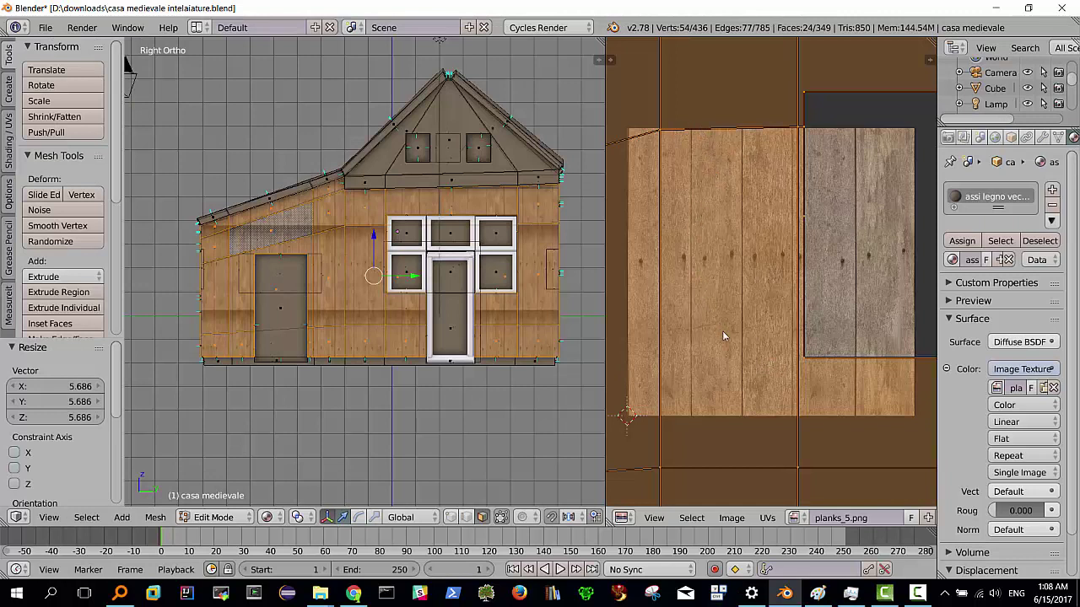
{"action": "left_click", "coordinate": [997, 388]}
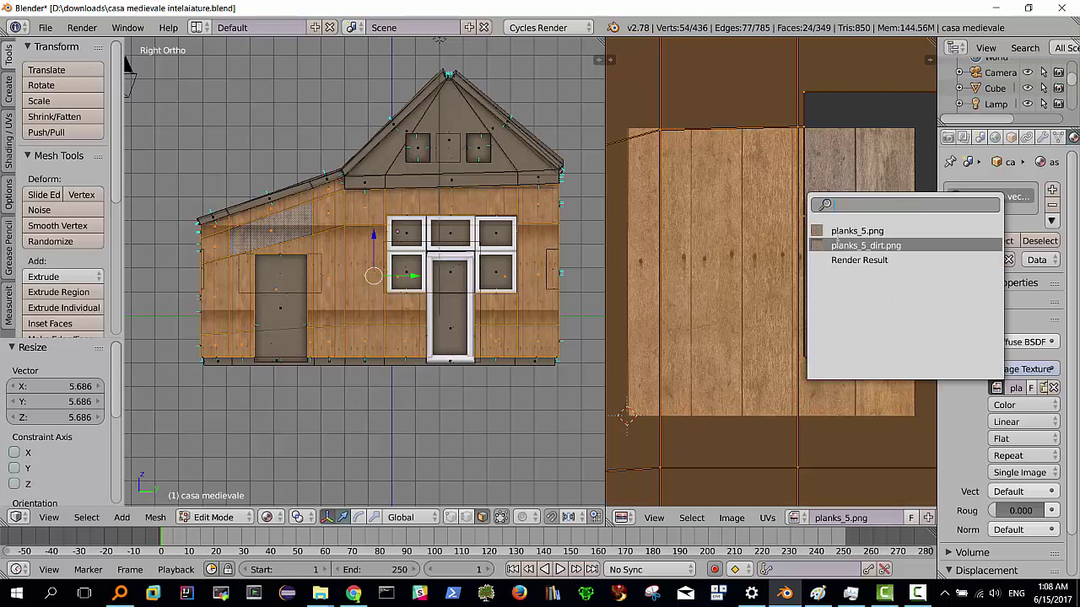
{"action": "left_click", "coordinate": [856, 231]}
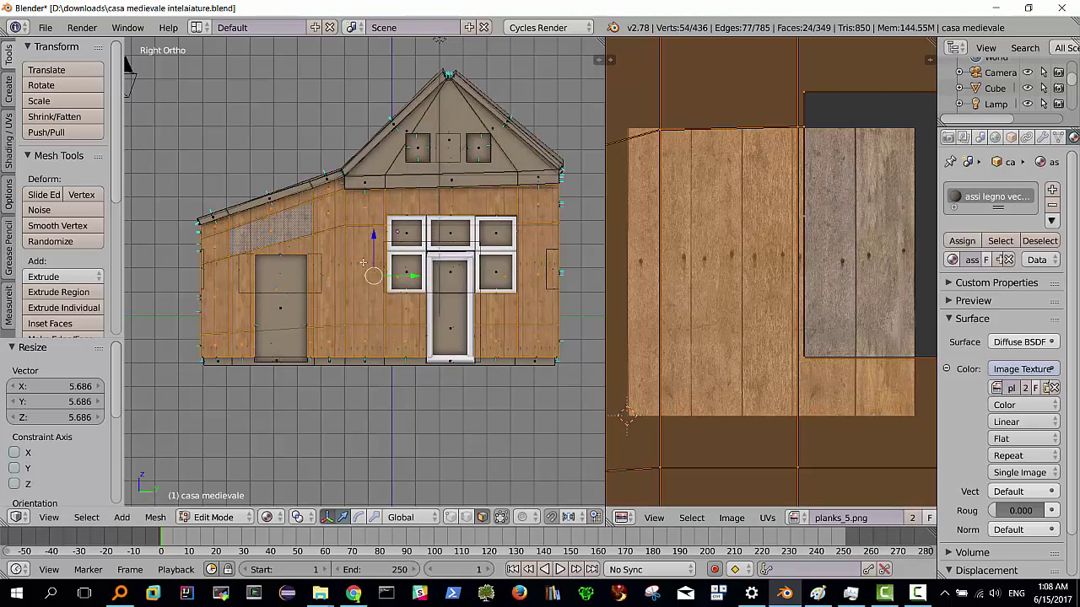
Scale the wall's UVs by a further 1.263
{"action": "scroll", "coordinate": [362, 262], "scroll_direction": "up", "scroll_amount": 2}
{"action": "scroll", "coordinate": [364, 262], "scroll_direction": "up", "scroll_amount": 1}
{"action": "scroll", "coordinate": [366, 262], "scroll_direction": "up", "scroll_amount": 1}
{"action": "scroll", "coordinate": [368, 261], "scroll_direction": "up", "scroll_amount": 1}
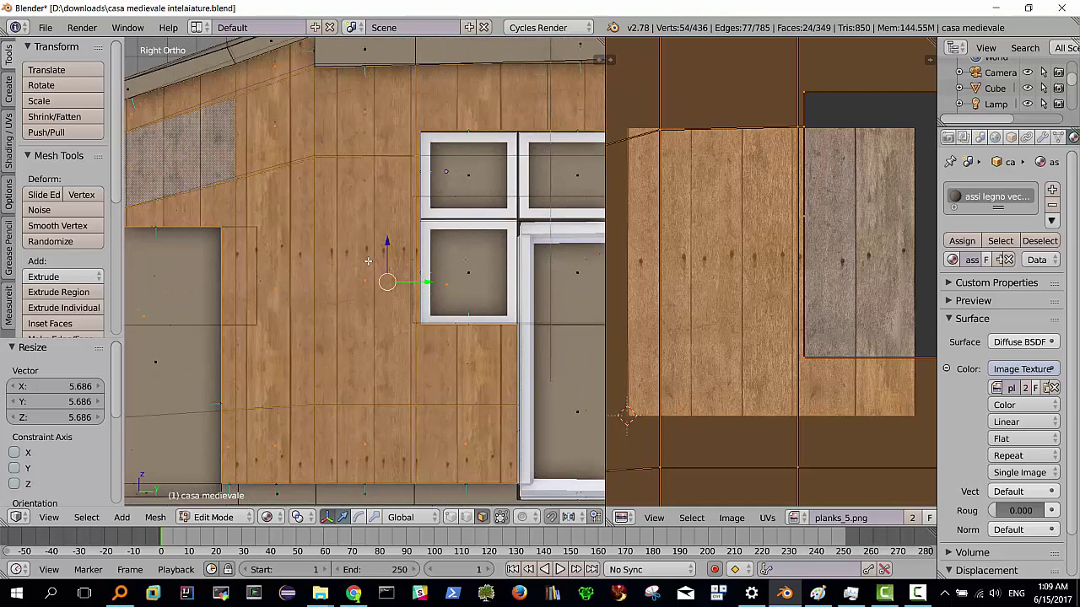
{"action": "scroll", "coordinate": [368, 262], "scroll_direction": "down", "scroll_amount": 1}
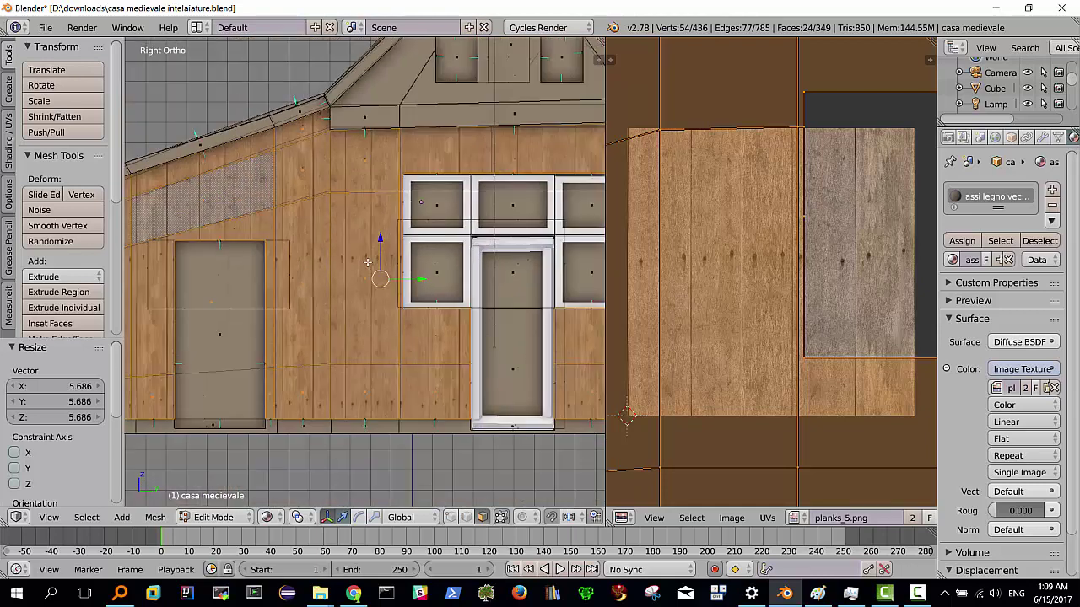
{"action": "key", "text": "s"}
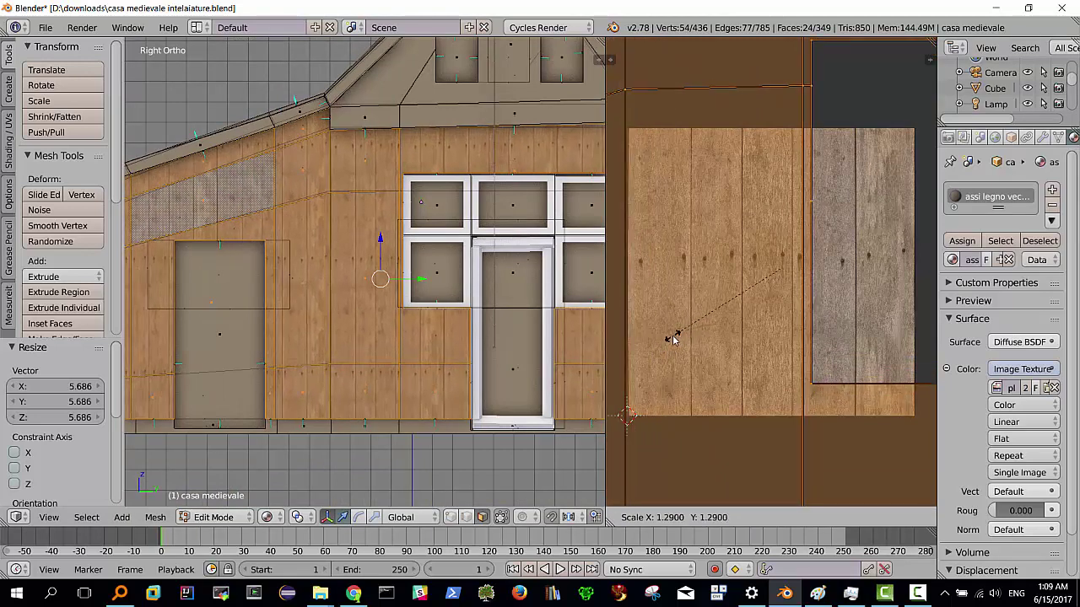
{"action": "left_click", "coordinate": [675, 337]}
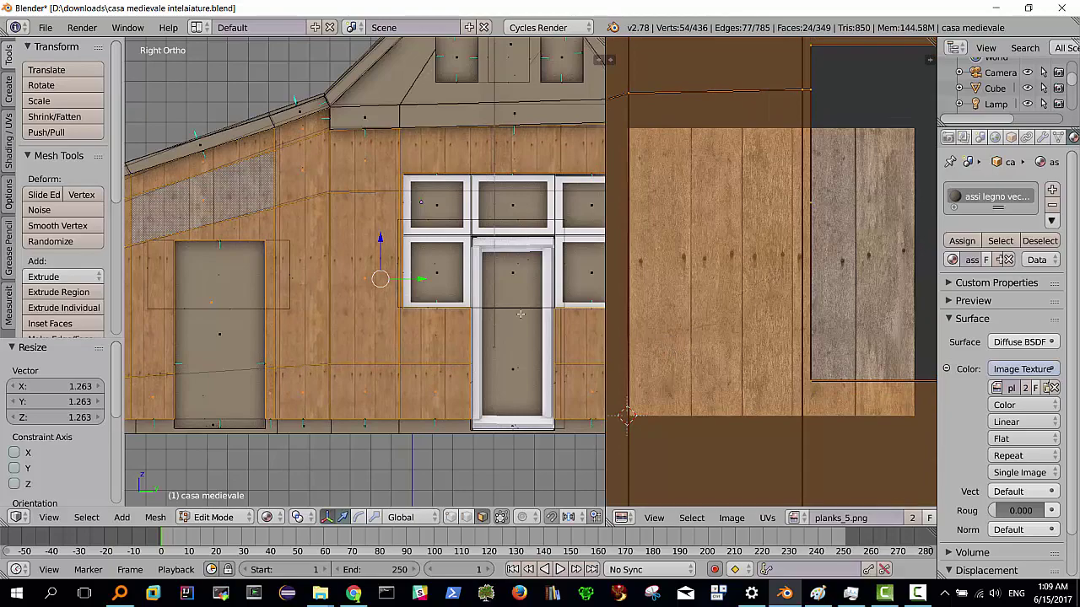
{"action": "mouse_move", "coordinate": [479, 263]}
{"action": "middle_mouse_down"}
{"action": "mouse_move", "coordinate": [463, 277]}
{"action": "mouse_move", "coordinate": [473, 270]}
{"action": "middle_mouse_up"}
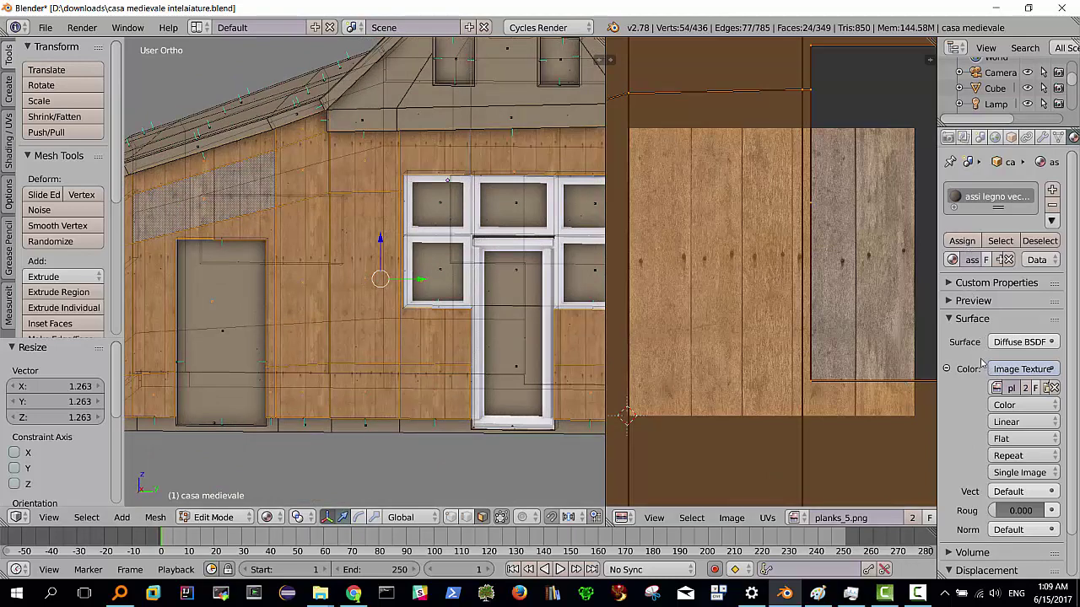
In the Image Editor, generate a new UV Grid image called uvgrid at 1024 × 1024
{"action": "left_click", "coordinate": [996, 388]}
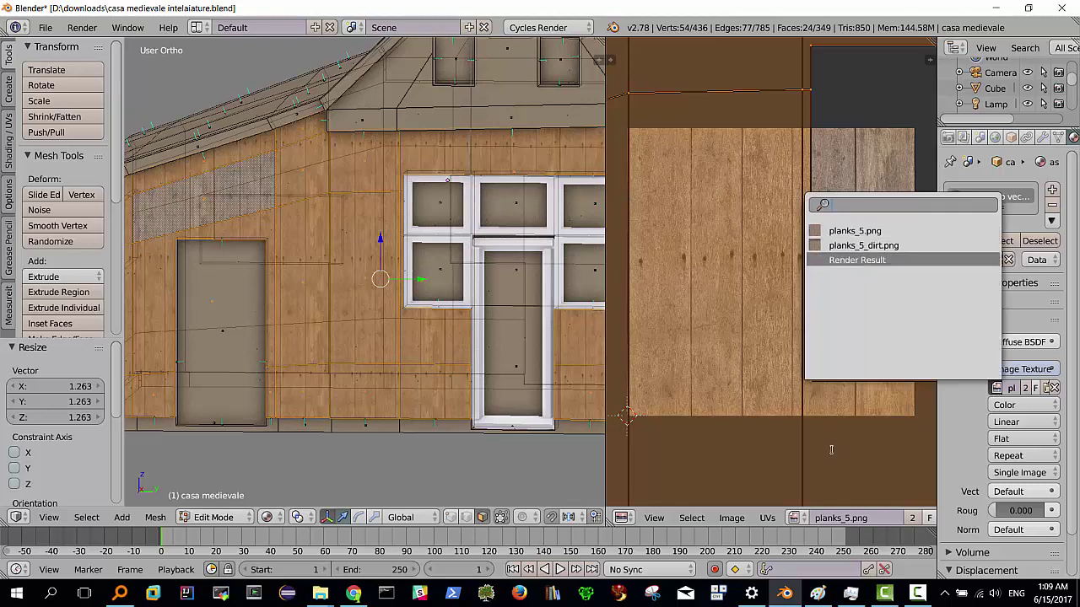
{"action": "left_click", "coordinate": [730, 517]}
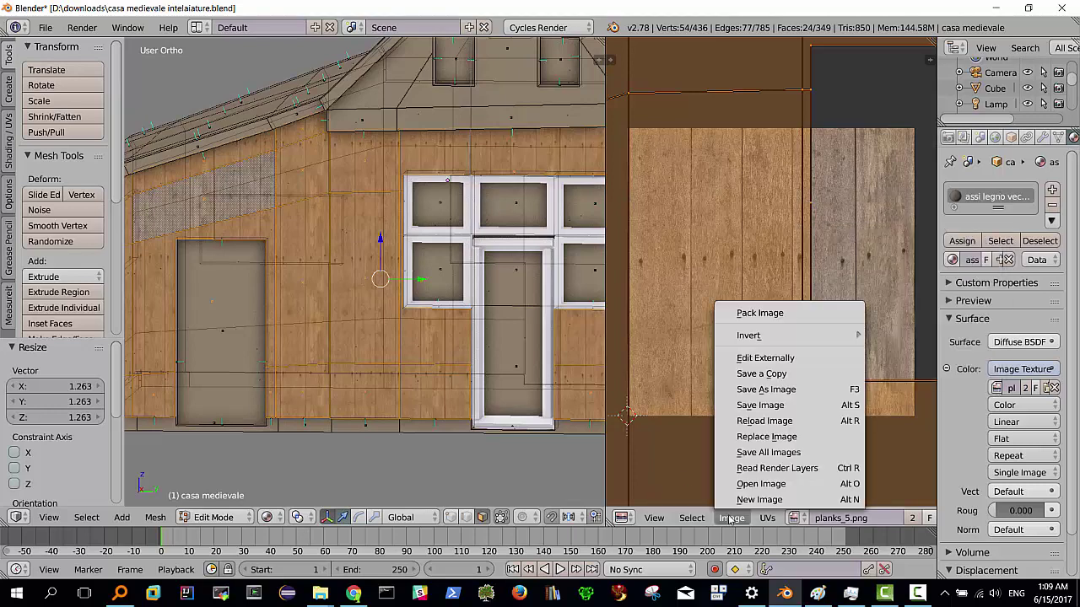
{"action": "left_click", "coordinate": [739, 500]}
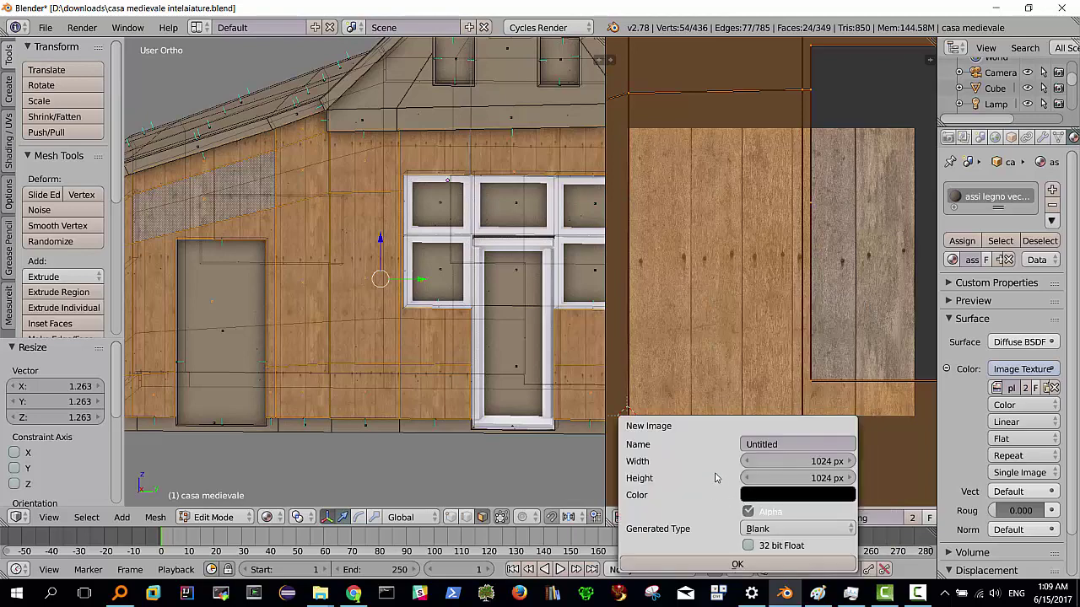
{"action": "left_click", "coordinate": [776, 447]}
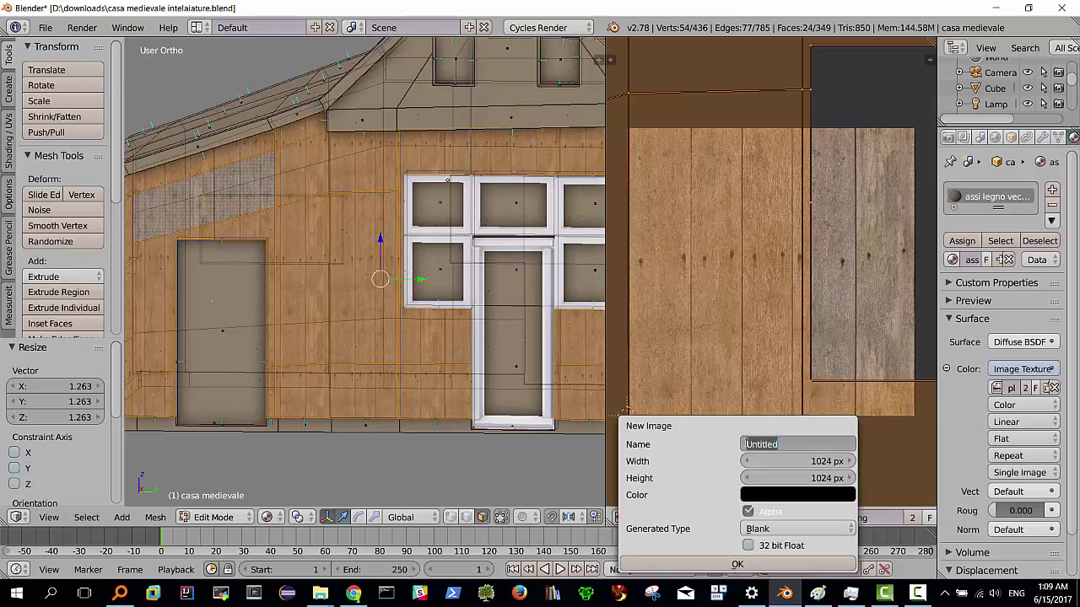
{"action": "left_click", "coordinate": [778, 530]}
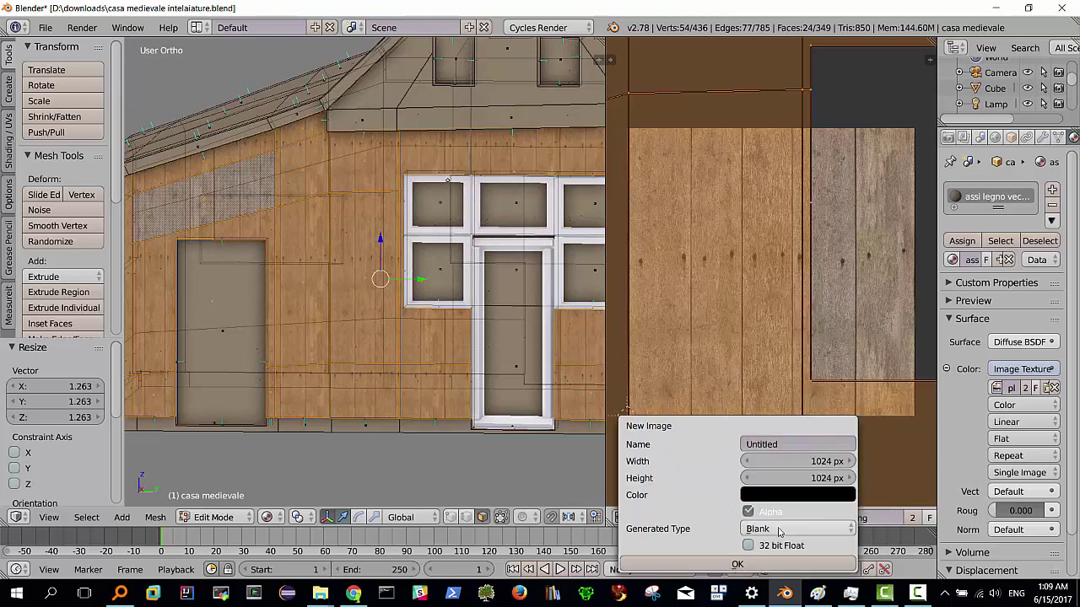
{"action": "left_click", "coordinate": [765, 531]}
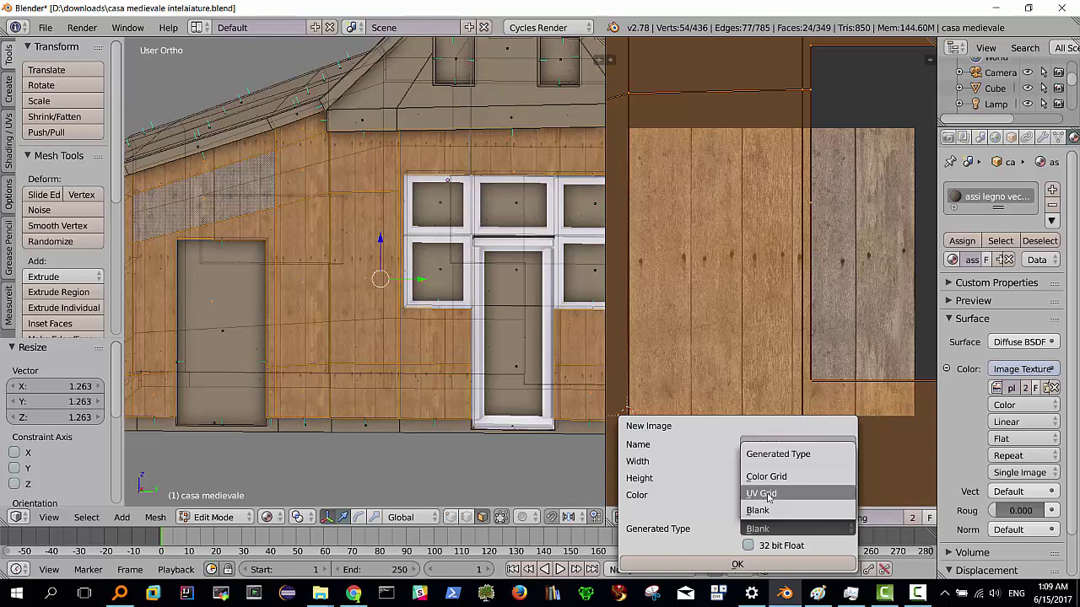
{"action": "left_click", "coordinate": [768, 496]}
{"action": "left_click", "coordinate": [774, 444]}
{"action": "type", "text": "uvgrid"}
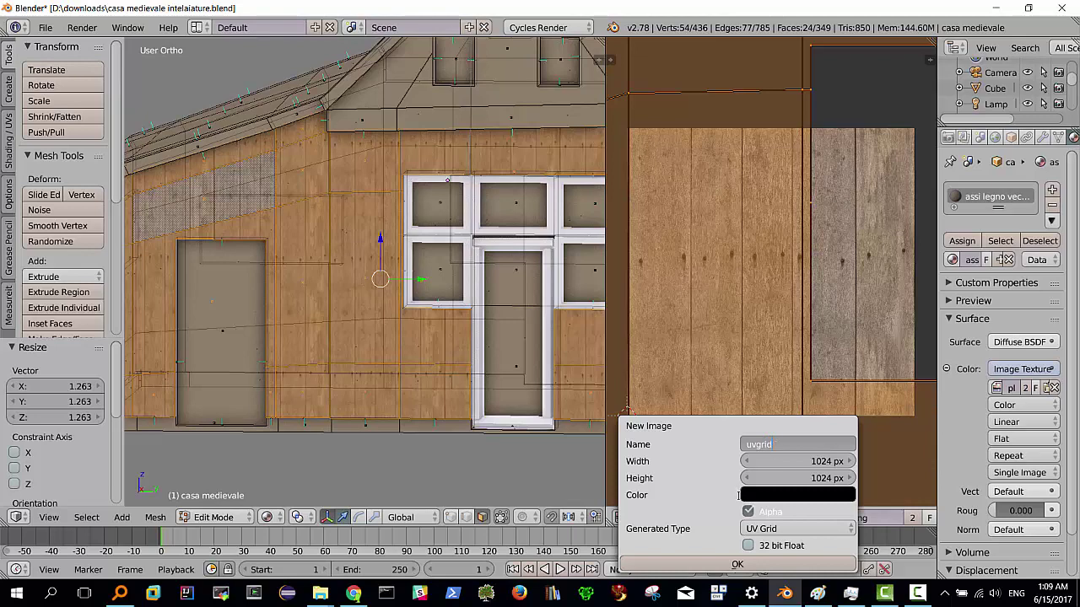
{"action": "key", "text": "Return"}
{"action": "left_click", "coordinate": [731, 570]}
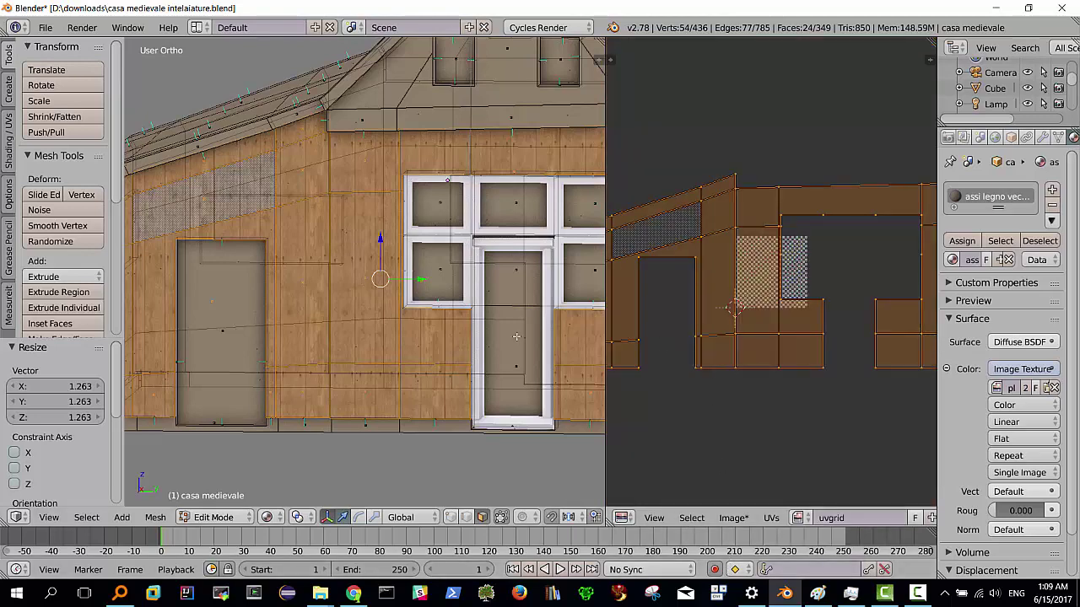
Swap the wall material's image texture from planks_5.png to the uvgrid checker
{"action": "left_click", "coordinate": [996, 388]}
{"action": "left_click", "coordinate": [842, 275]}
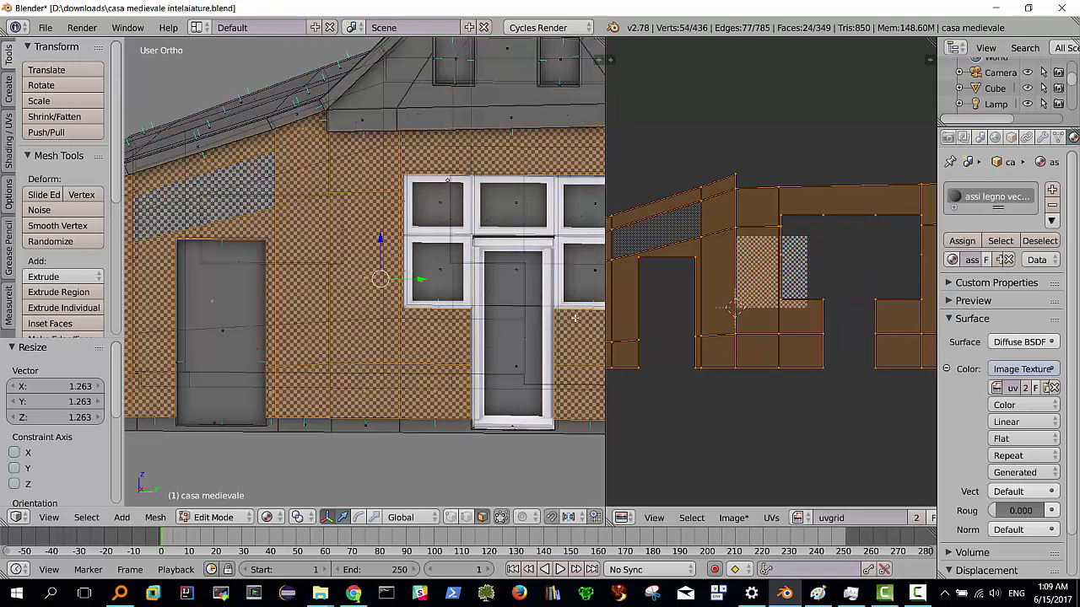
{"action": "scroll", "coordinate": [376, 328], "scroll_direction": "up", "scroll_amount": 1}
{"action": "scroll", "coordinate": [375, 325], "scroll_direction": "up", "scroll_amount": 1}
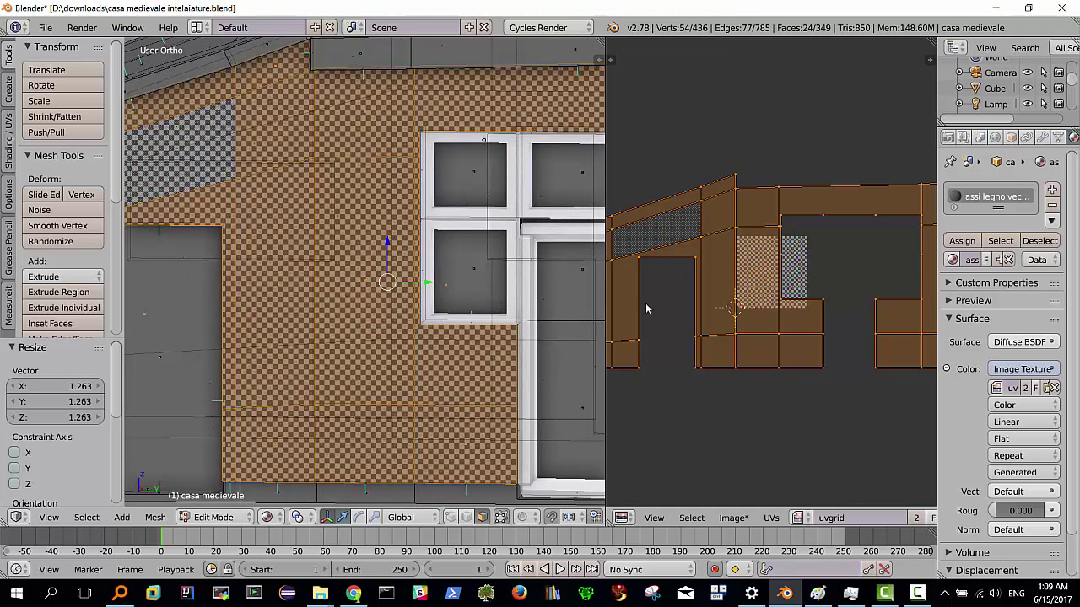
Shrink the front wall's UVs to 0.738 in the UV editor
{"action": "key", "text": "s"}
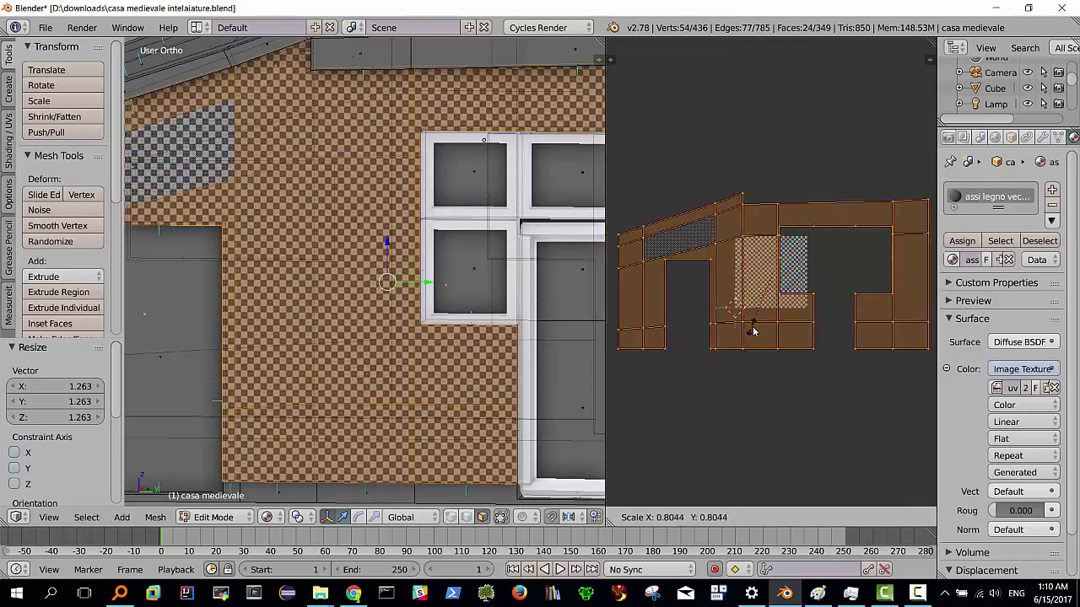
{"action": "left_click", "coordinate": [763, 329]}
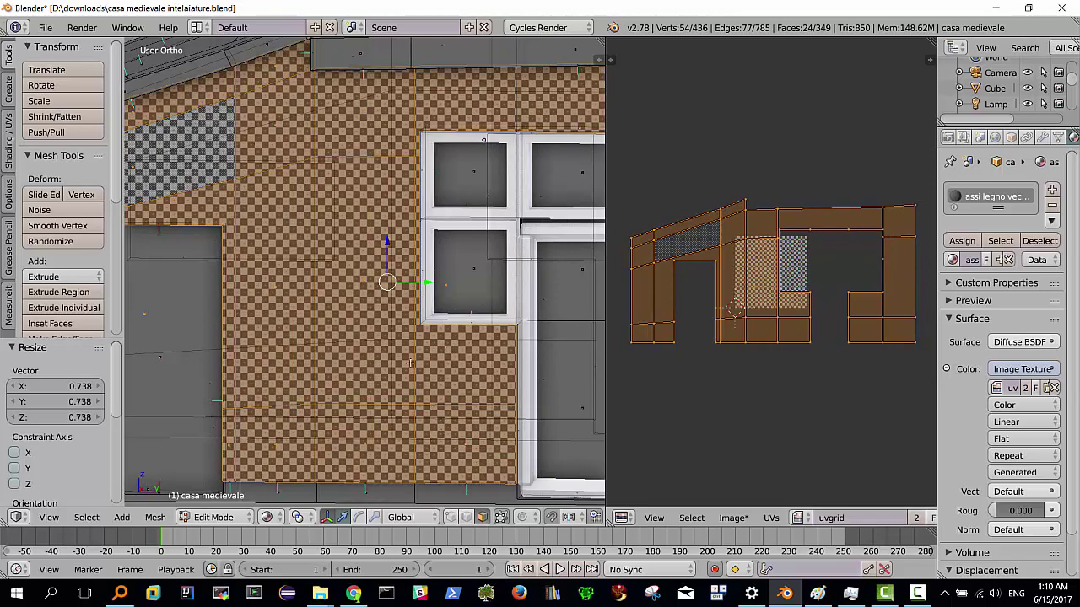
{"action": "scroll", "coordinate": [363, 222], "scroll_direction": "down", "scroll_amount": 2}
{"action": "scroll", "coordinate": [379, 238], "scroll_direction": "down", "scroll_amount": 2}
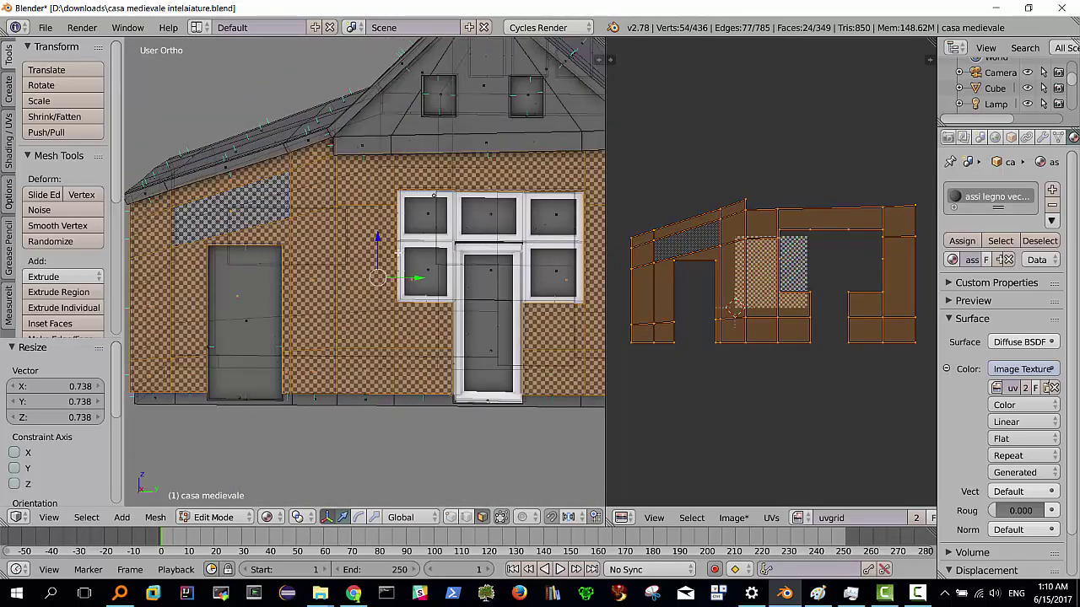
{"action": "scroll", "coordinate": [371, 243], "scroll_direction": "down", "scroll_amount": 1}
{"action": "scroll", "coordinate": [350, 250], "scroll_direction": "down", "scroll_amount": 1}
Switch to Left view and select one face of the side wall
{"action": "middle_click_drag", "start_coordinate": [345, 251], "coordinate": [144, 244]}
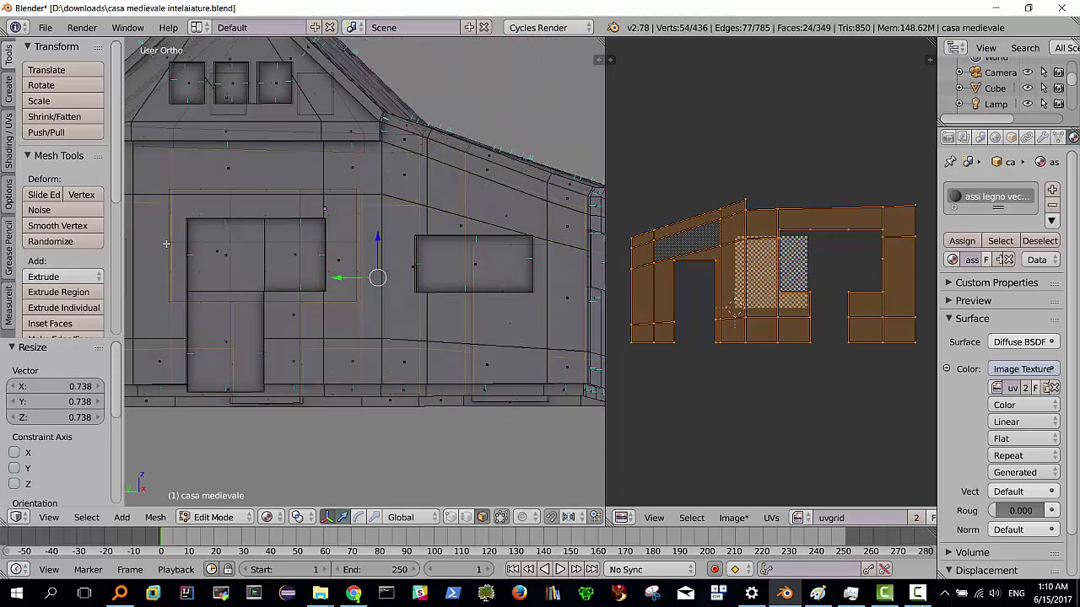
{"action": "key", "text": "ctrl+KP_3"}
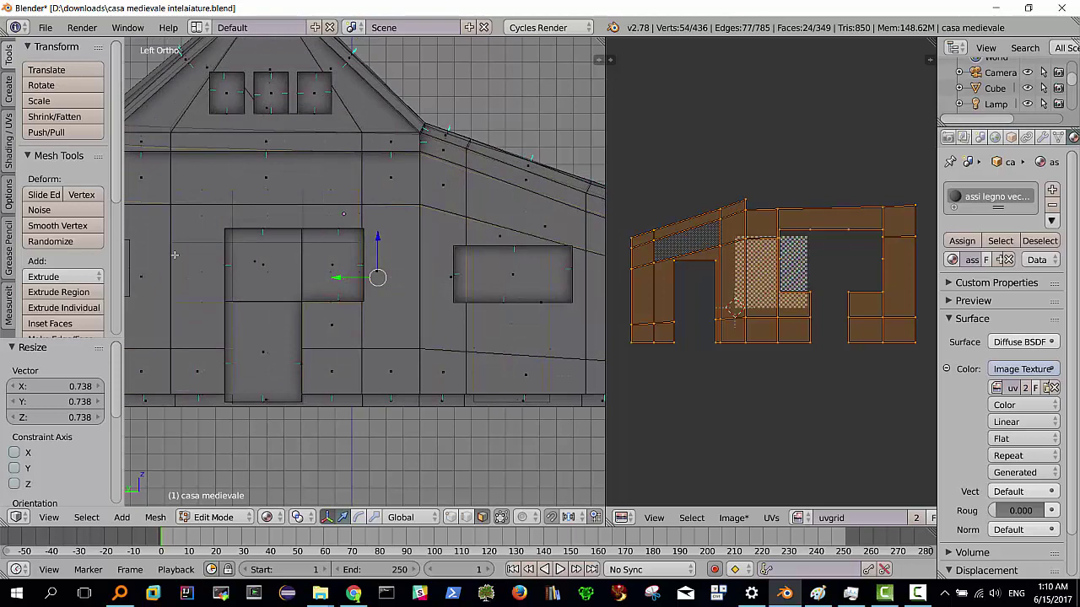
{"action": "scroll", "coordinate": [191, 252], "scroll_direction": "down", "scroll_amount": 1}
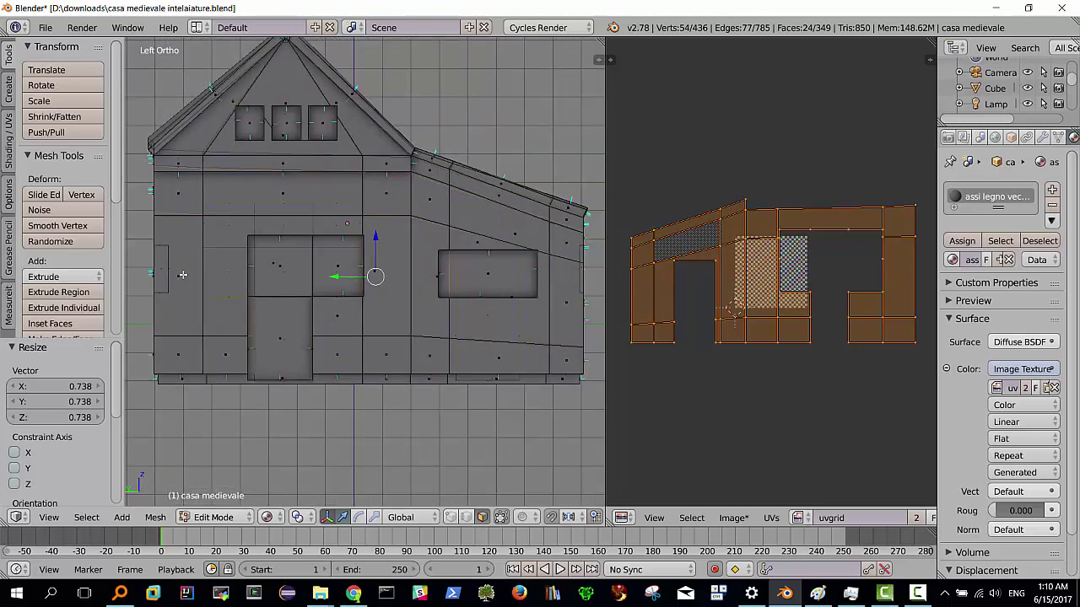
{"action": "right_click", "coordinate": [182, 274]}
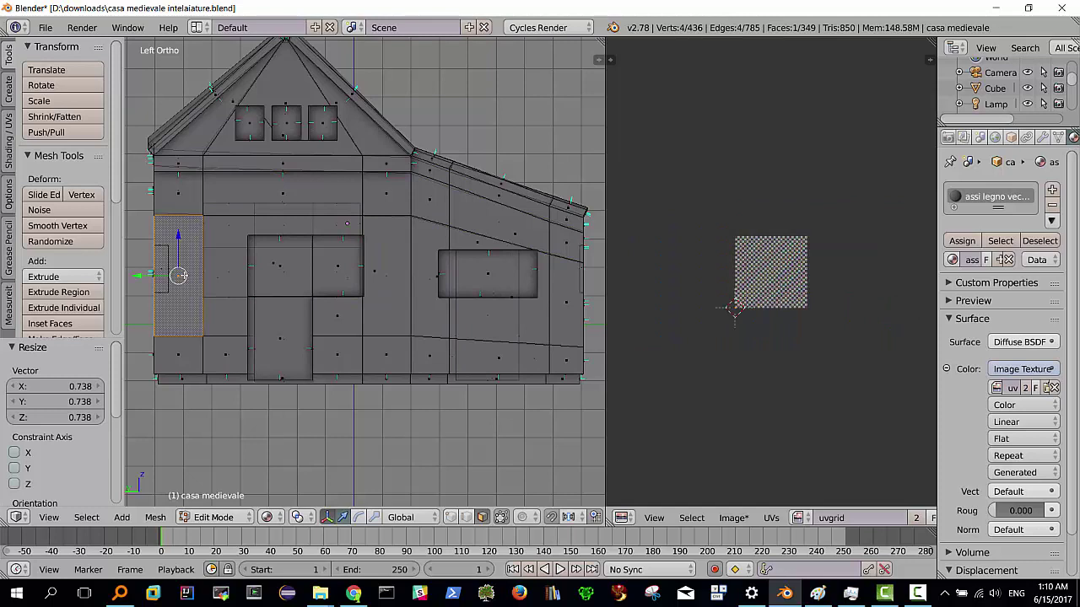
Select all faces co-planar with the side-wall face and Project From View their UVs
{"action": "left_click", "coordinate": [96, 518]}
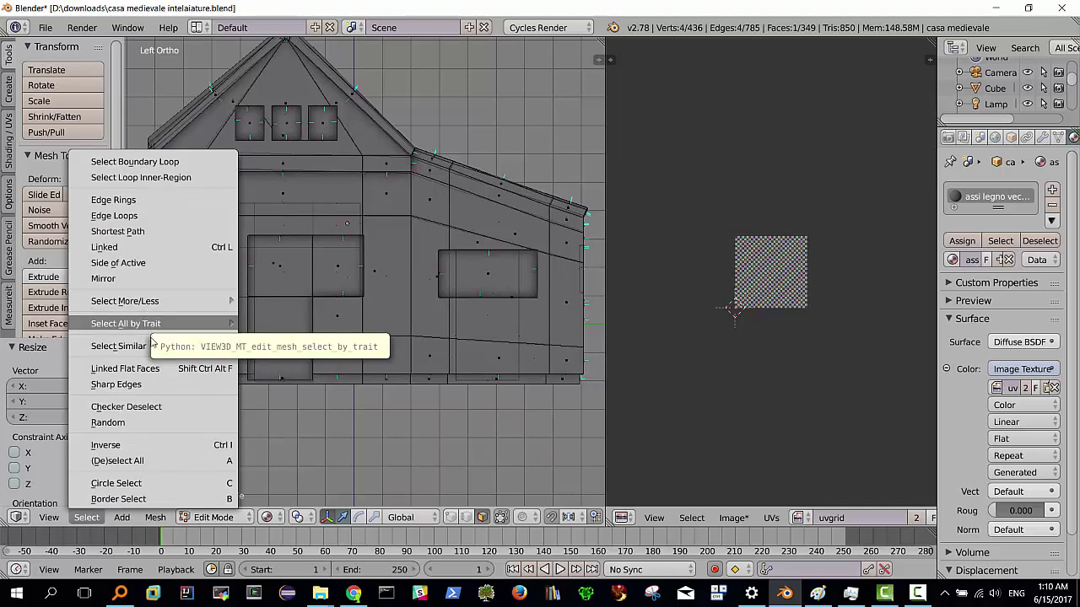
{"action": "mouse_move", "coordinate": [118, 346]}
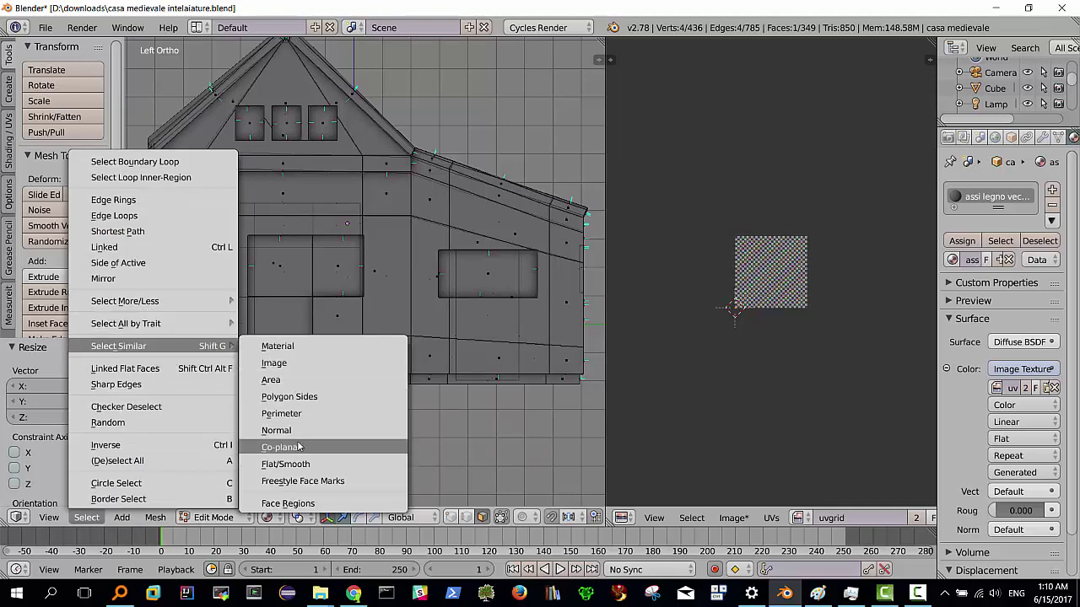
{"action": "left_click", "coordinate": [297, 448]}
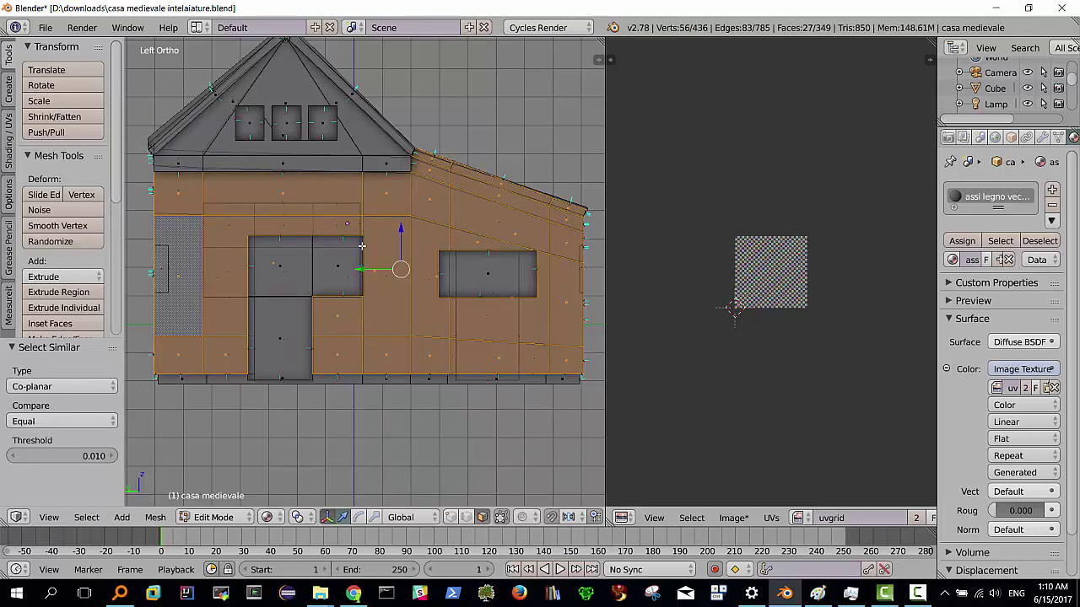
{"action": "key", "text": "u"}
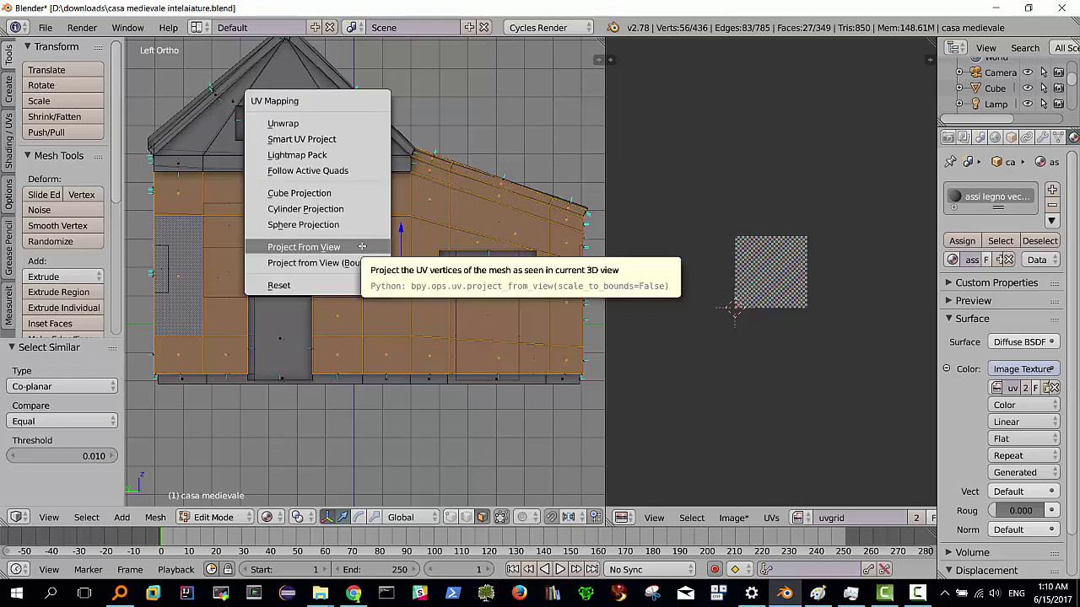
{"action": "left_click", "coordinate": [362, 246]}
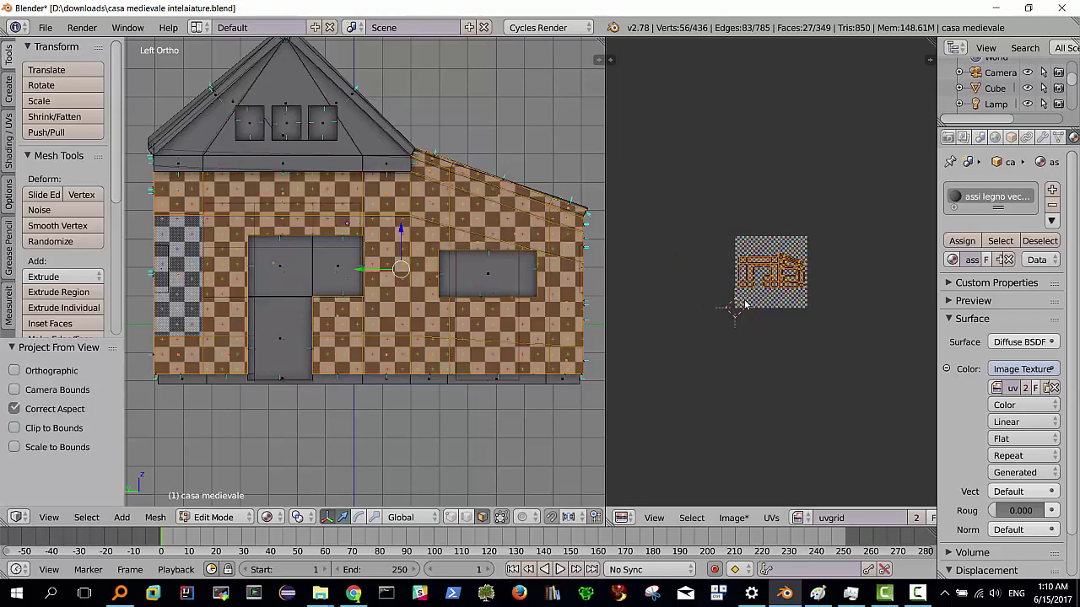
Scale the side wall's UVs by 3.035 and orbit to check the result
{"action": "key", "text": "s"}
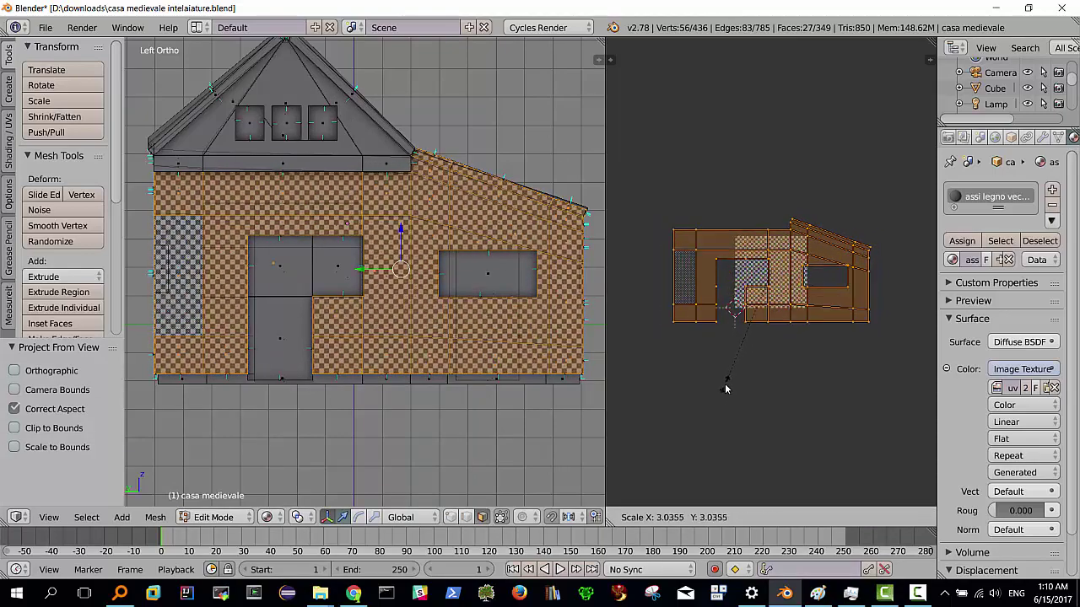
{"action": "left_click", "coordinate": [728, 388]}
{"action": "middle_click_drag", "start_coordinate": [271, 261], "coordinate": [457, 264]}
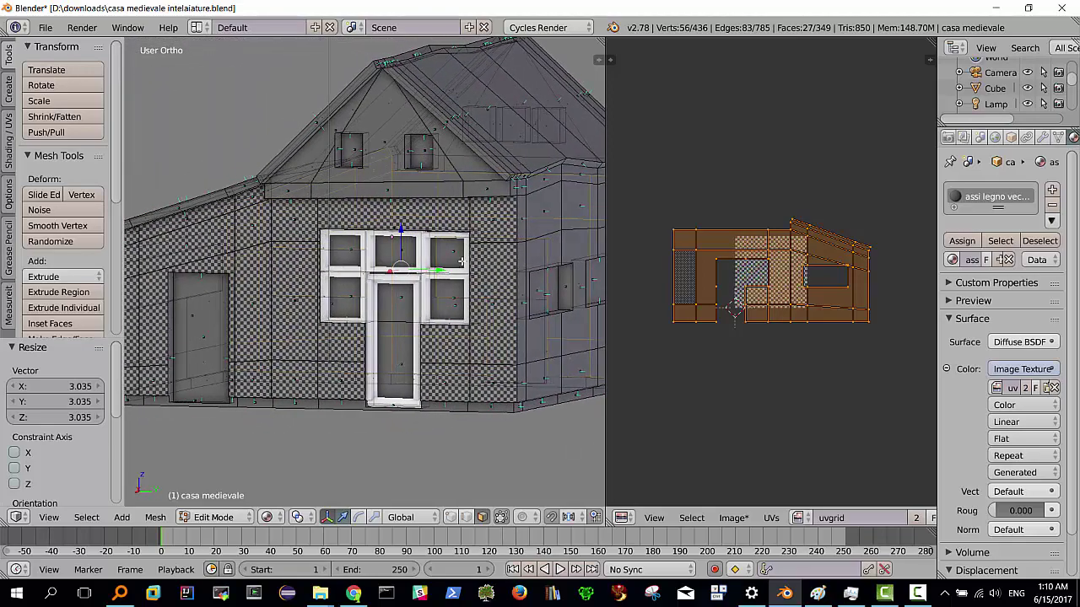
{"action": "scroll", "coordinate": [461, 262], "scroll_direction": "up", "scroll_amount": 2}
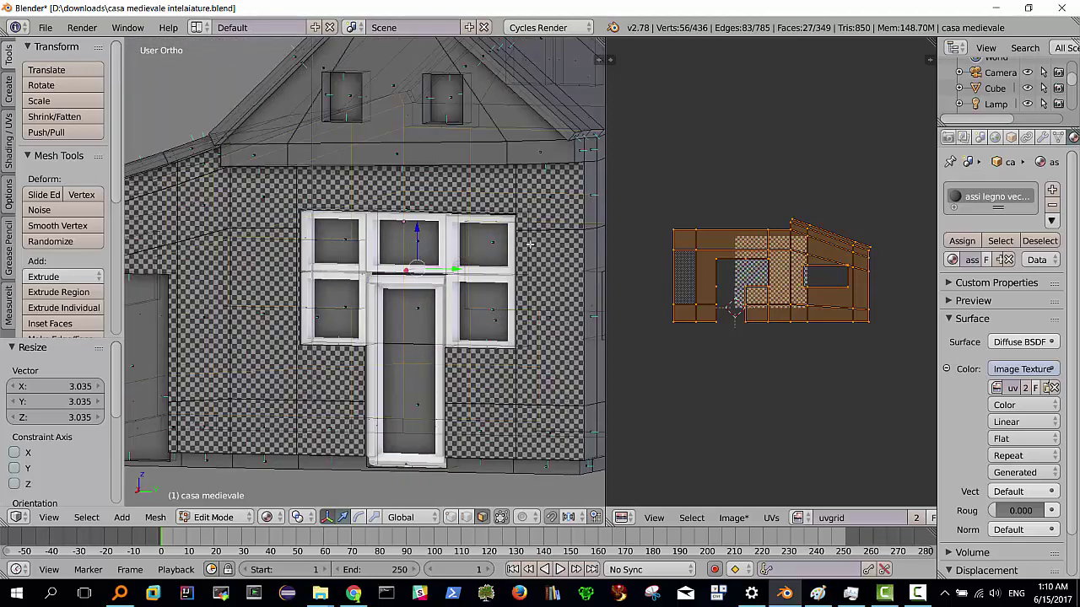
{"action": "middle_click_drag", "start_coordinate": [529, 244], "coordinate": [698, 286]}
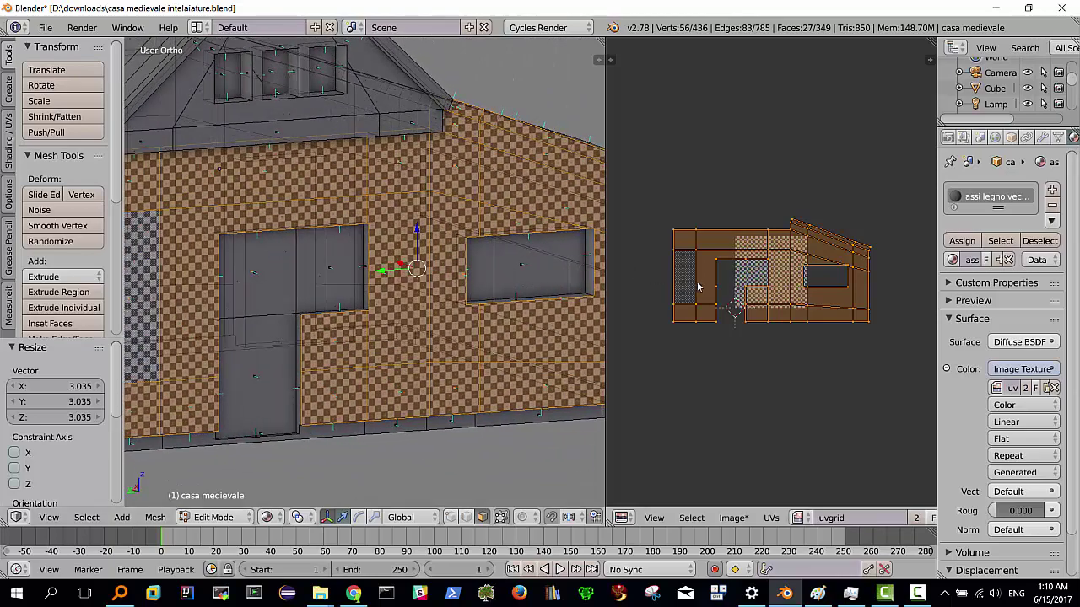
Scale the side wall's UVs again by 1.336 and inspect the corner
{"action": "key", "text": "s"}
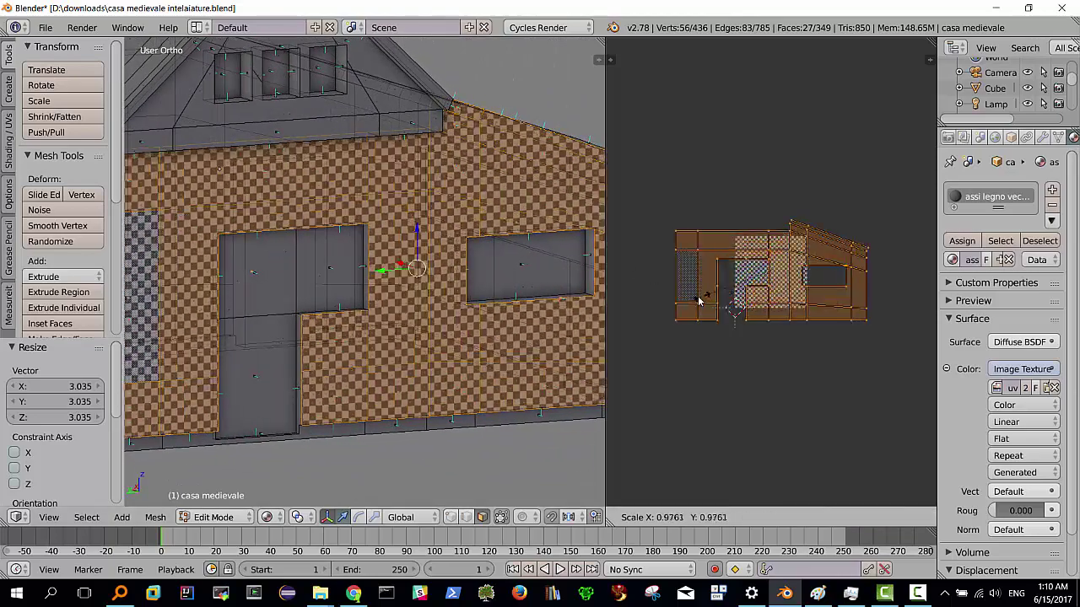
{"action": "left_click", "coordinate": [672, 289]}
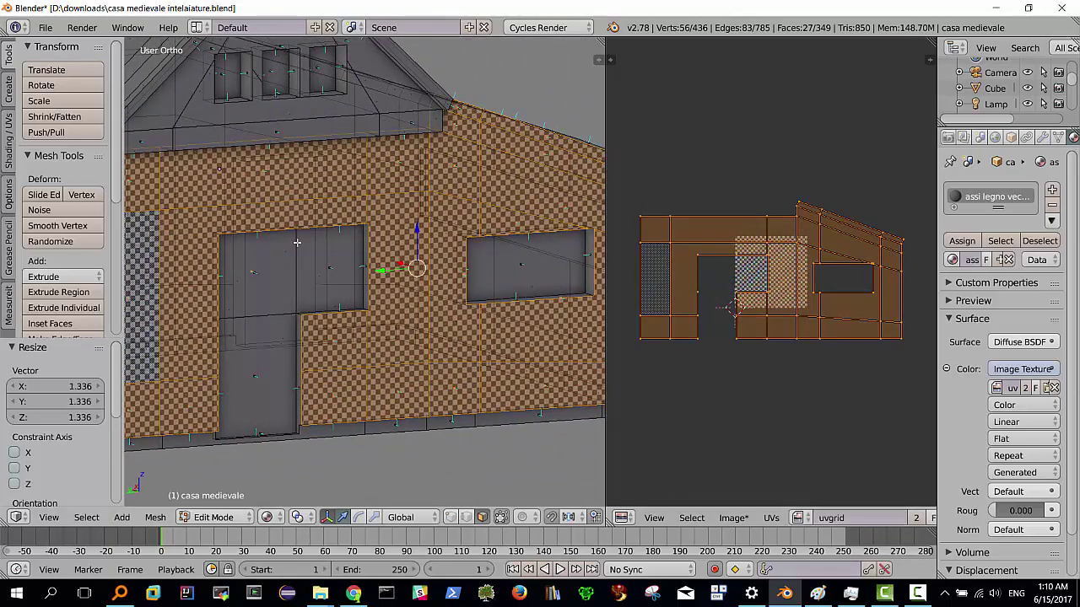
{"action": "mouse_move", "coordinate": [472, 270]}
{"action": "middle_mouse_down"}
{"action": "mouse_move", "coordinate": [404, 204]}
{"action": "mouse_move", "coordinate": [201, 206]}
{"action": "middle_mouse_up"}
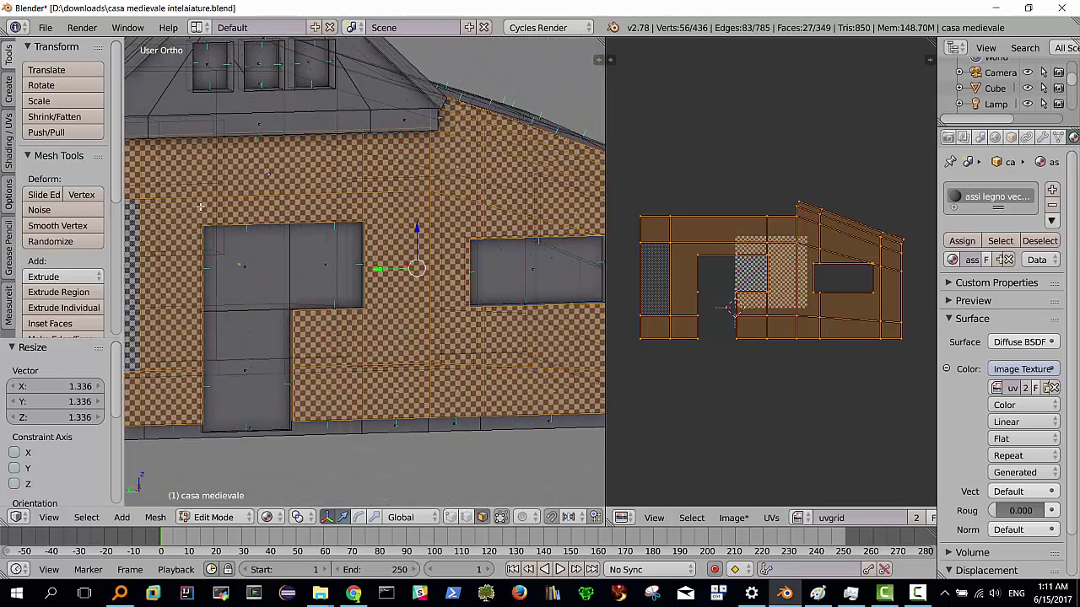
{"action": "scroll", "coordinate": [267, 200], "scroll_direction": "down", "scroll_amount": 2}
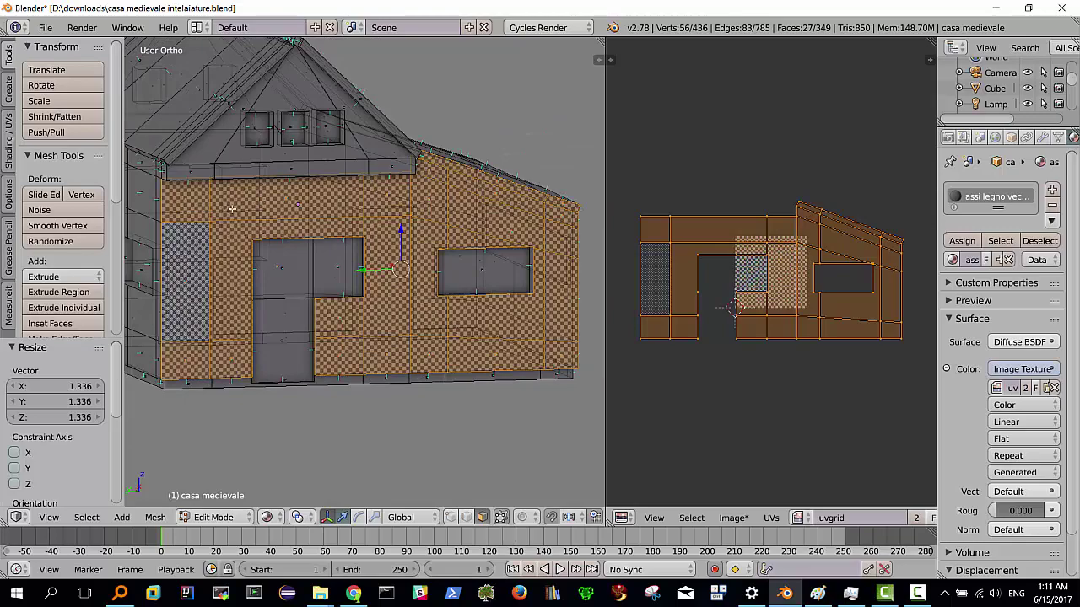
{"action": "mouse_move", "coordinate": [231, 208]}
{"action": "middle_mouse_down"}
{"action": "mouse_move", "coordinate": [318, 208]}
{"action": "mouse_move", "coordinate": [240, 239]}
{"action": "mouse_move", "coordinate": [364, 247]}
{"action": "middle_mouse_up"}
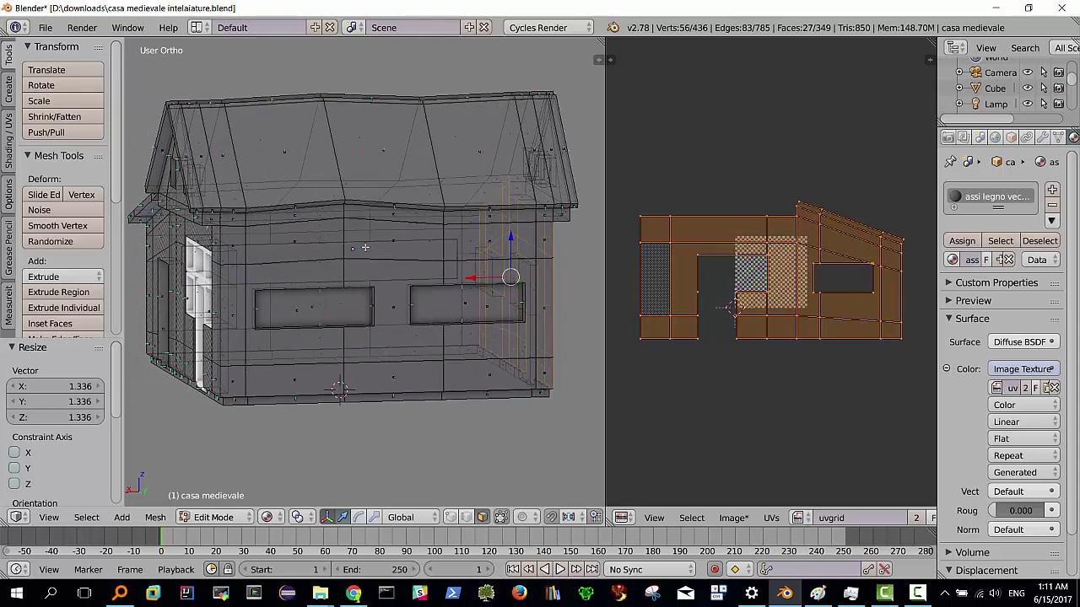
Turn off see-through selection and snap between Right and Front views of the house
{"action": "key", "text": "KP_1"}
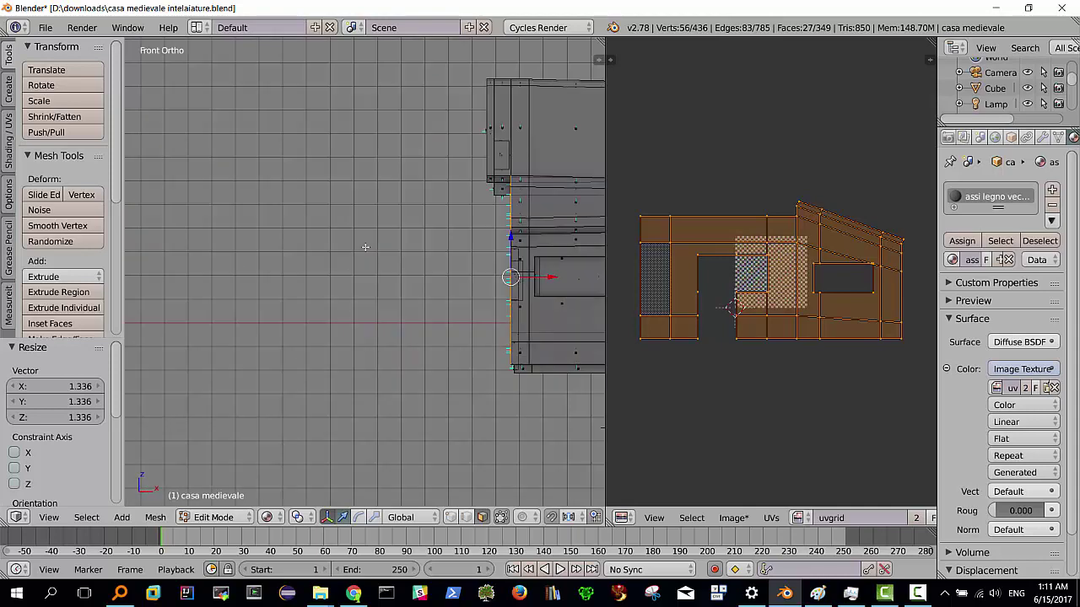
{"action": "key", "text": "KP_3"}
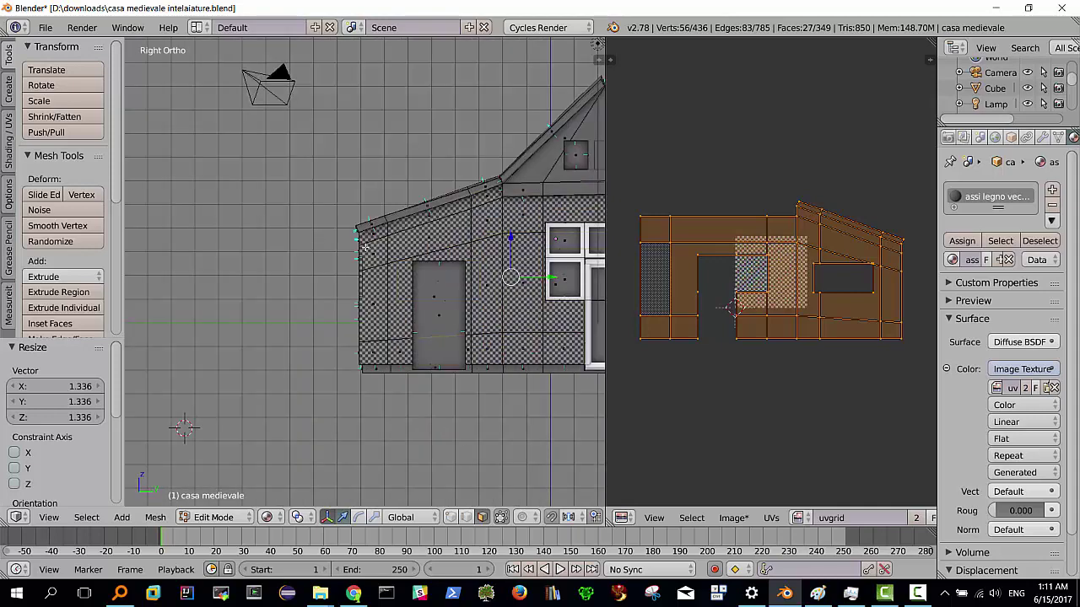
{"action": "key", "text": "KP_1"}
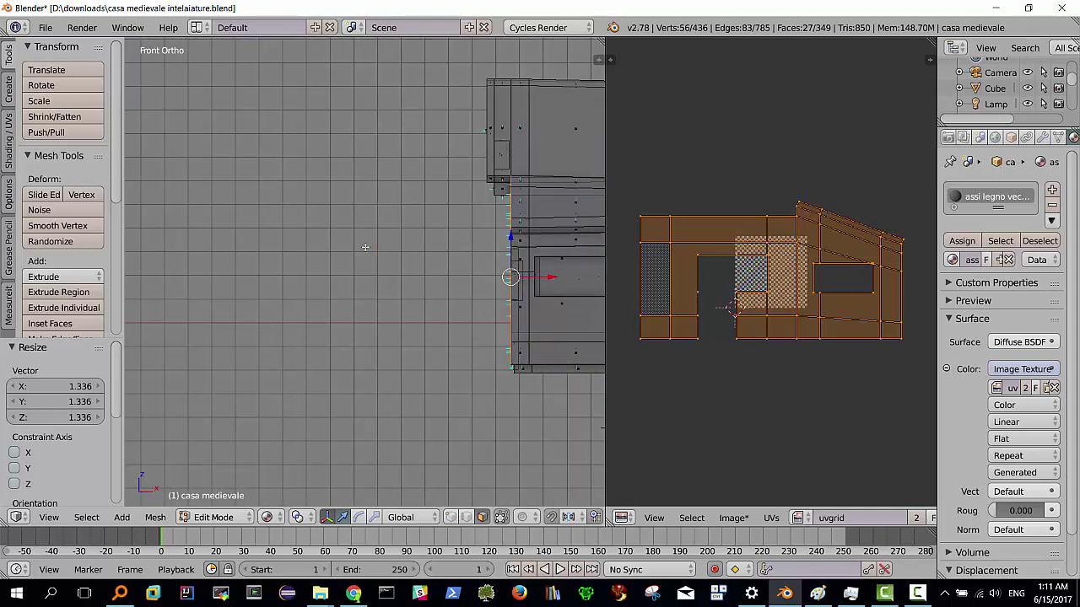
{"action": "middle_click_drag", "start_coordinate": [365, 247], "coordinate": [499, 376]}
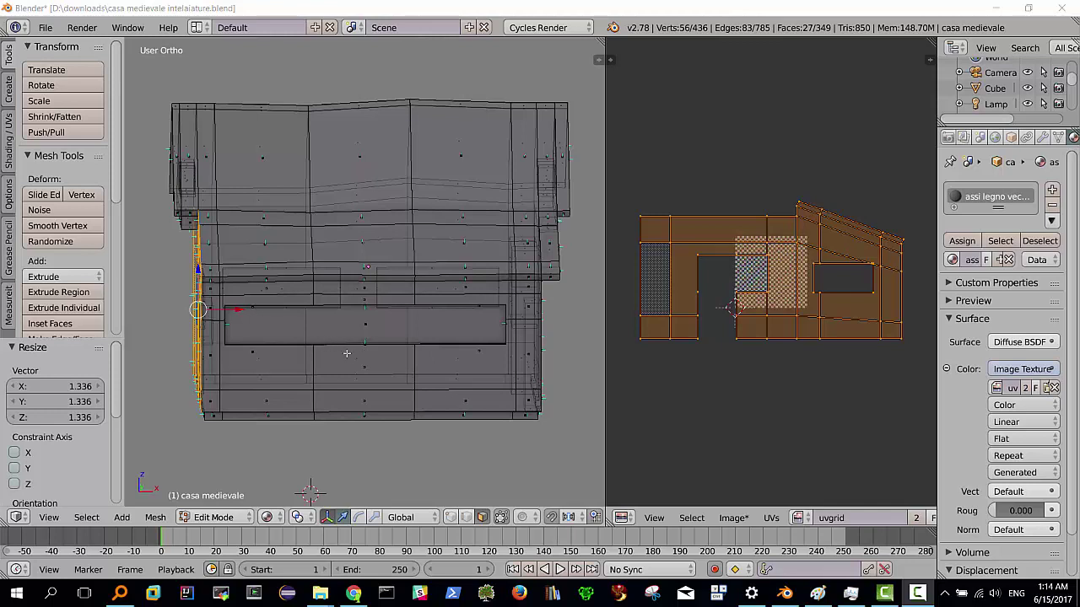
{"action": "left_click", "coordinate": [501, 517]}
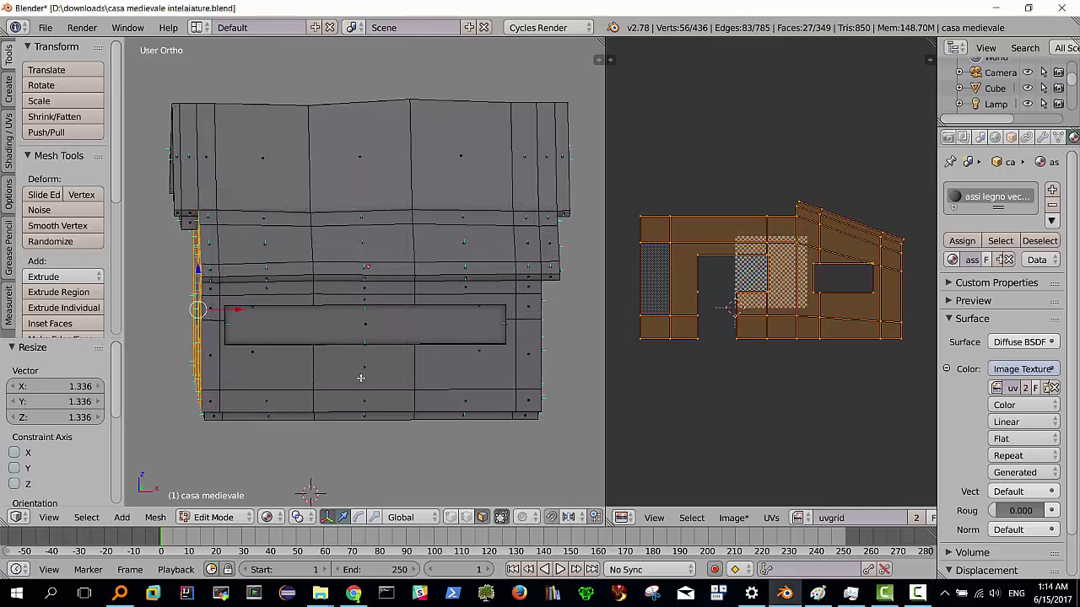
{"action": "middle_click_drag", "start_coordinate": [341, 341], "coordinate": [349, 343]}
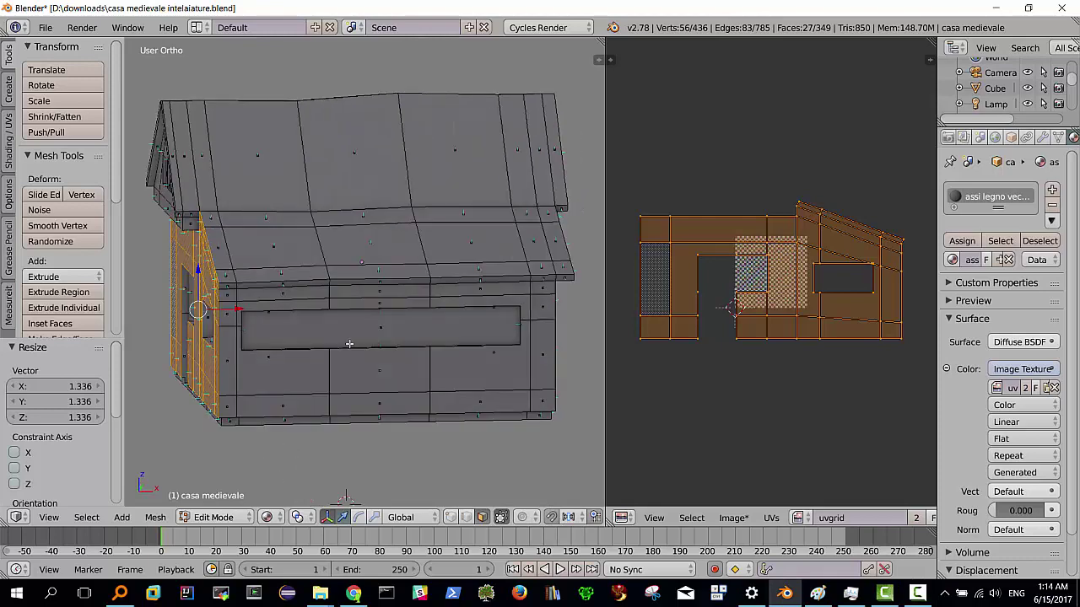
{"action": "key", "text": "KP_3"}
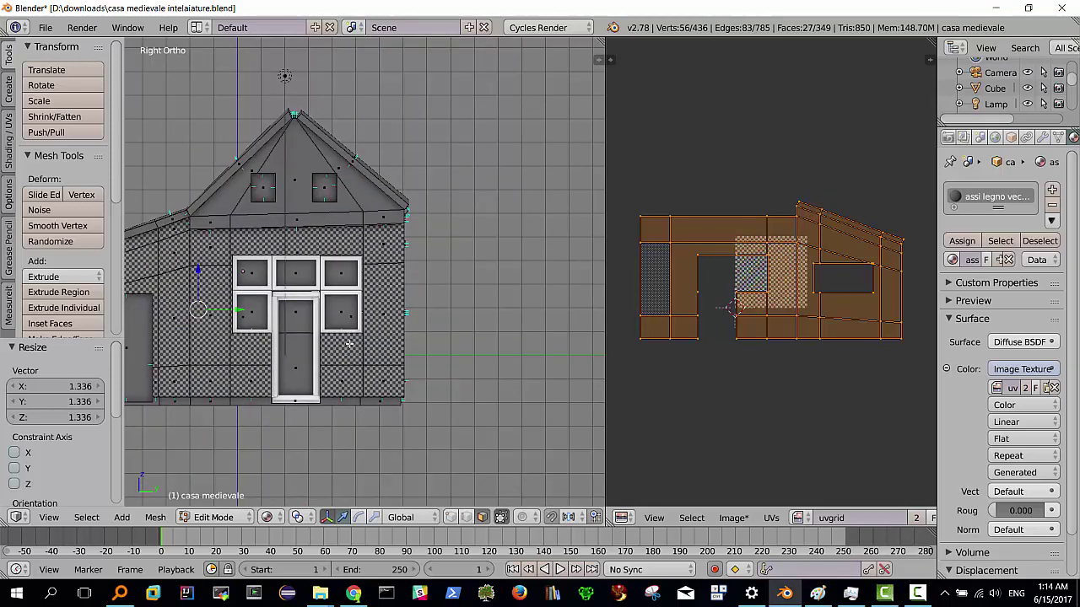
{"action": "key", "text": "KP_1"}
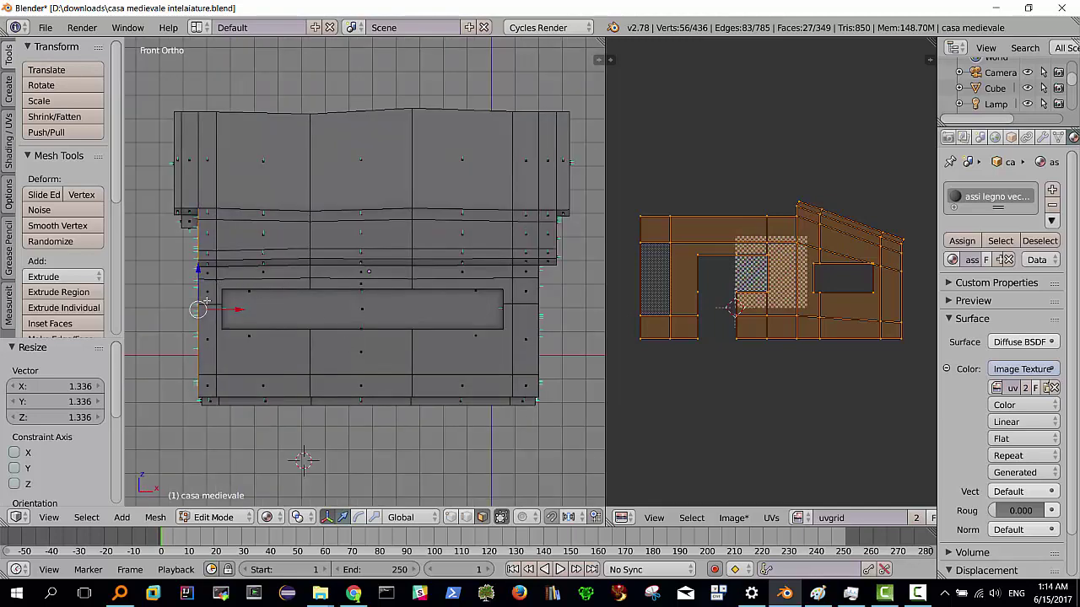
Select the lower-left front-wall face plus all 20 co-planar faces
{"action": "right_click", "coordinate": [274, 348]}
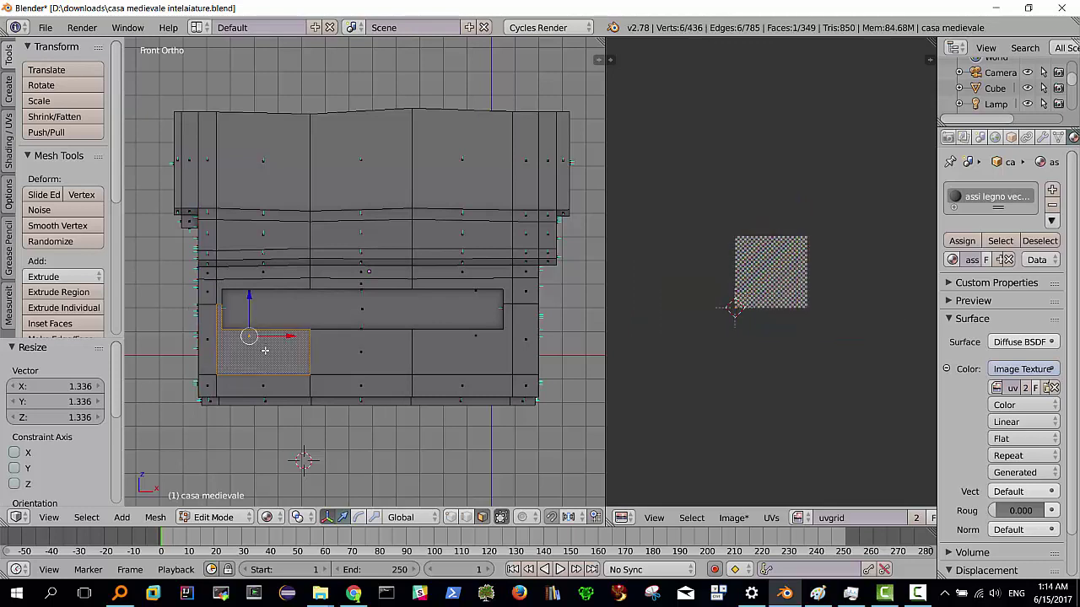
{"action": "left_click", "coordinate": [87, 517]}
{"action": "mouse_move", "coordinate": [118, 346]}
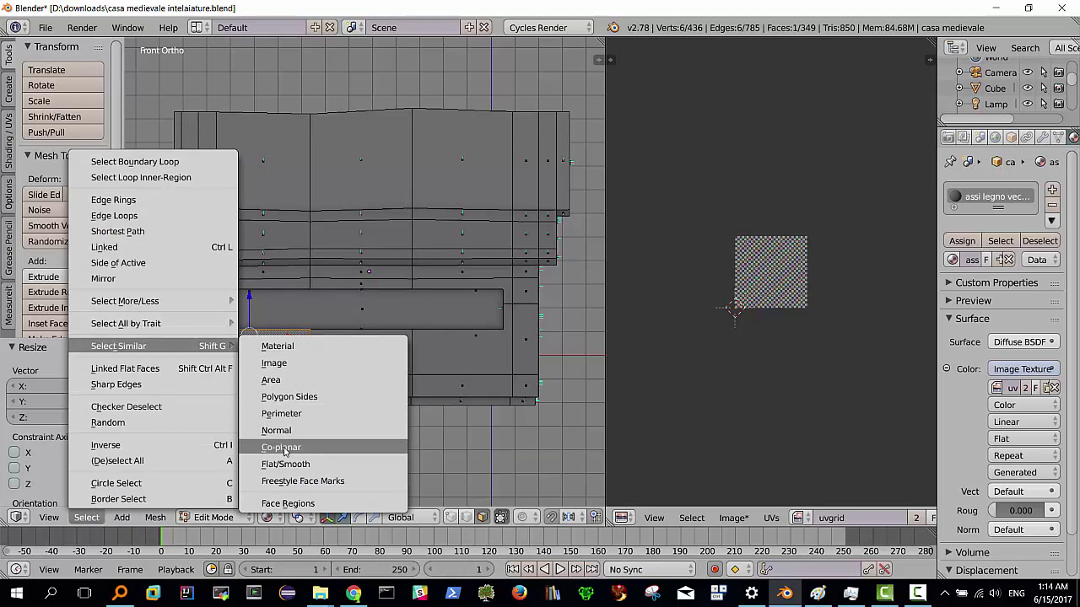
{"action": "left_click", "coordinate": [285, 450]}
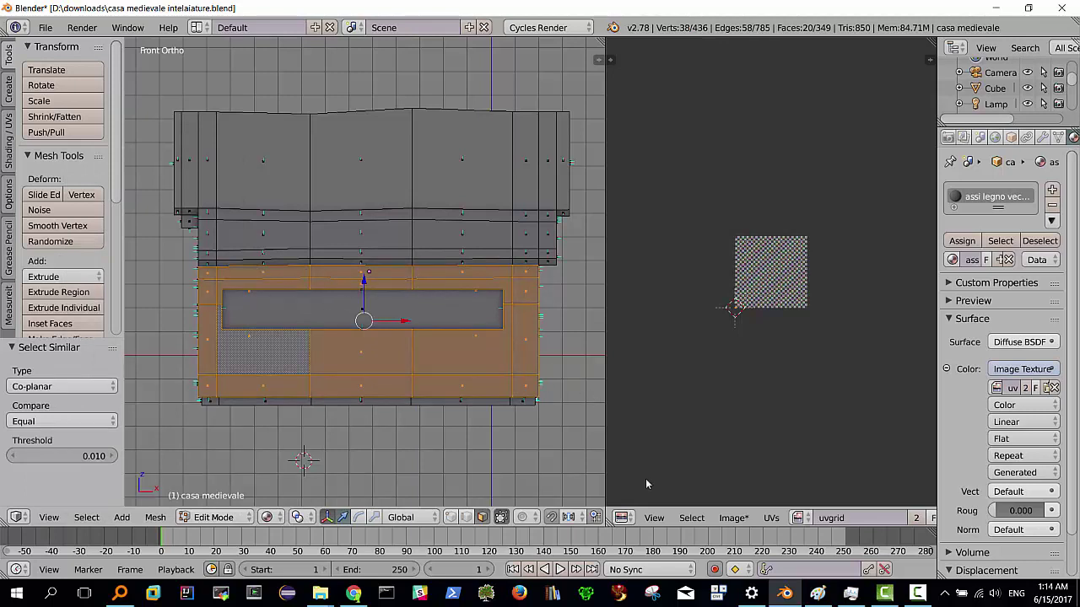
{"action": "left_click", "coordinate": [742, 520]}
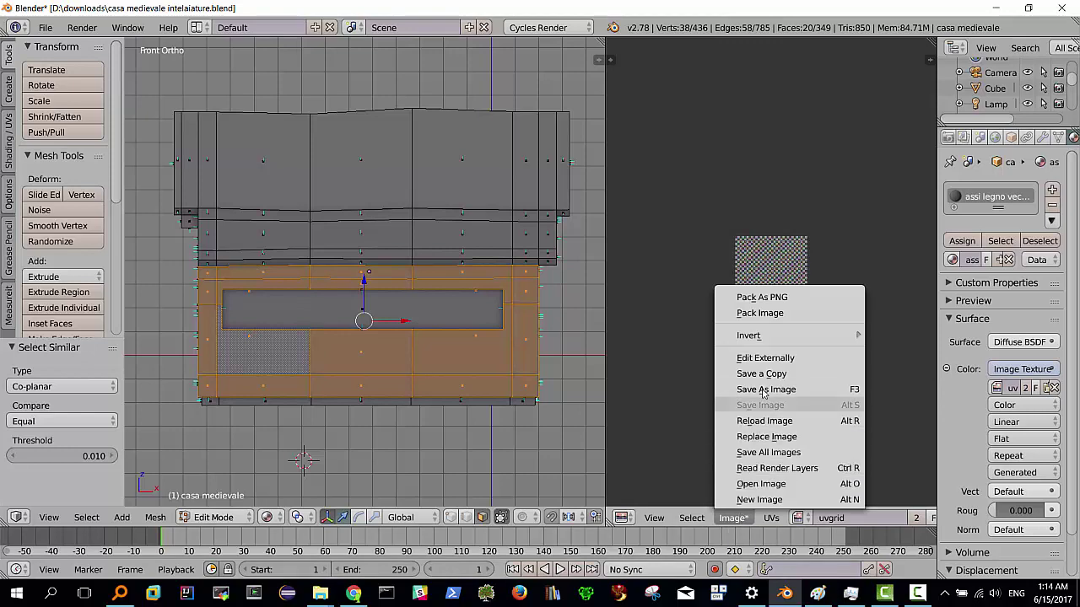
Open plaster_clean.jpg from Sessione 3 > Textures 3a sessione > textures muri
{"action": "left_click", "coordinate": [664, 466]}
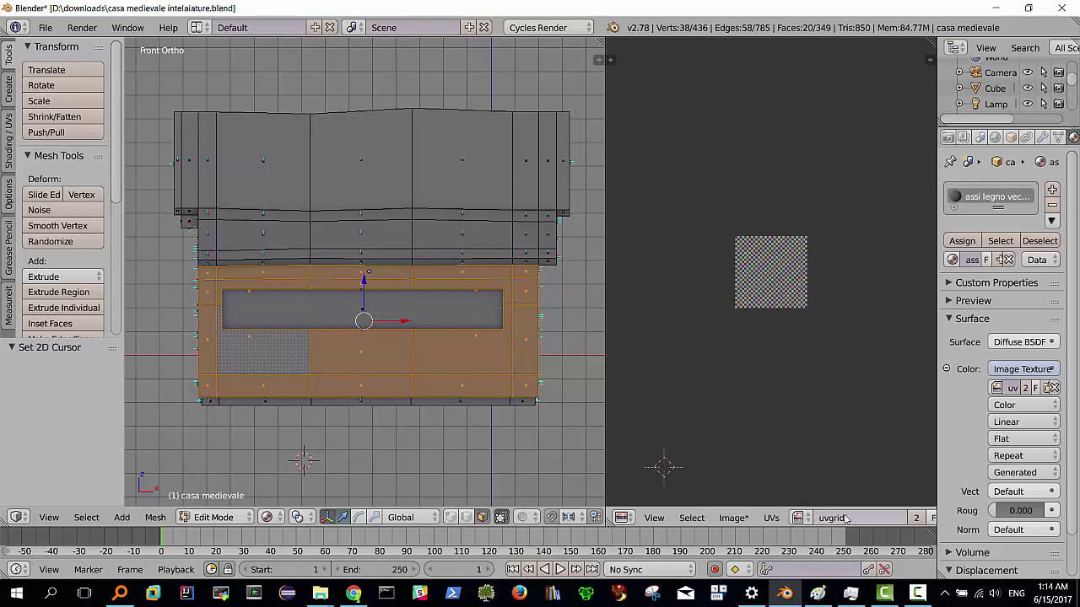
{"action": "scroll", "coordinate": [845, 519], "scroll_direction": "down", "scroll_amount": 5}
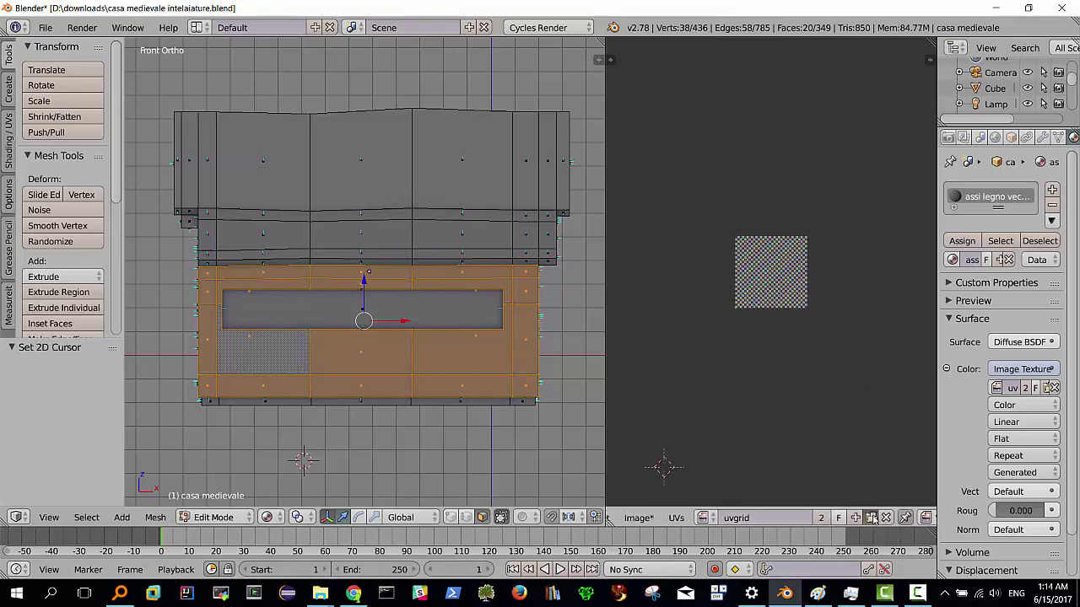
{"action": "left_click", "coordinate": [872, 517]}
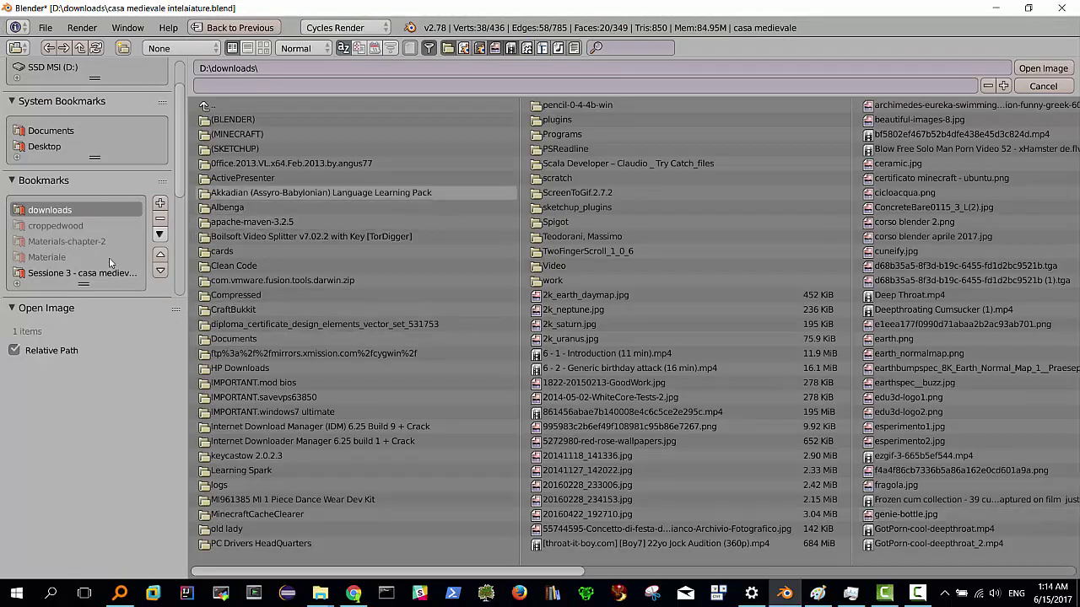
{"action": "left_click", "coordinate": [71, 275]}
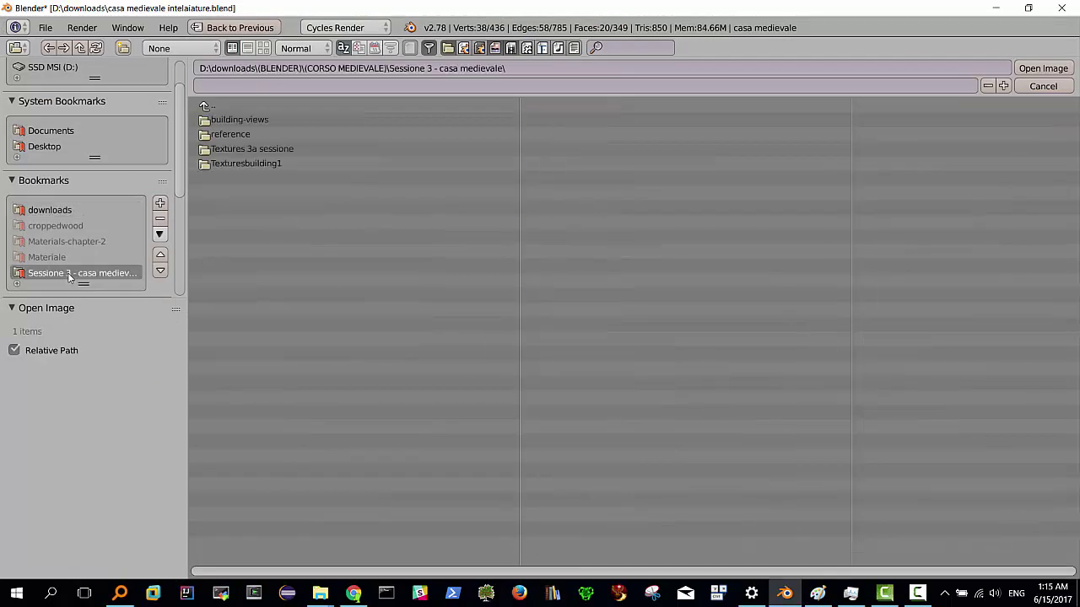
{"action": "left_click", "coordinate": [253, 148]}
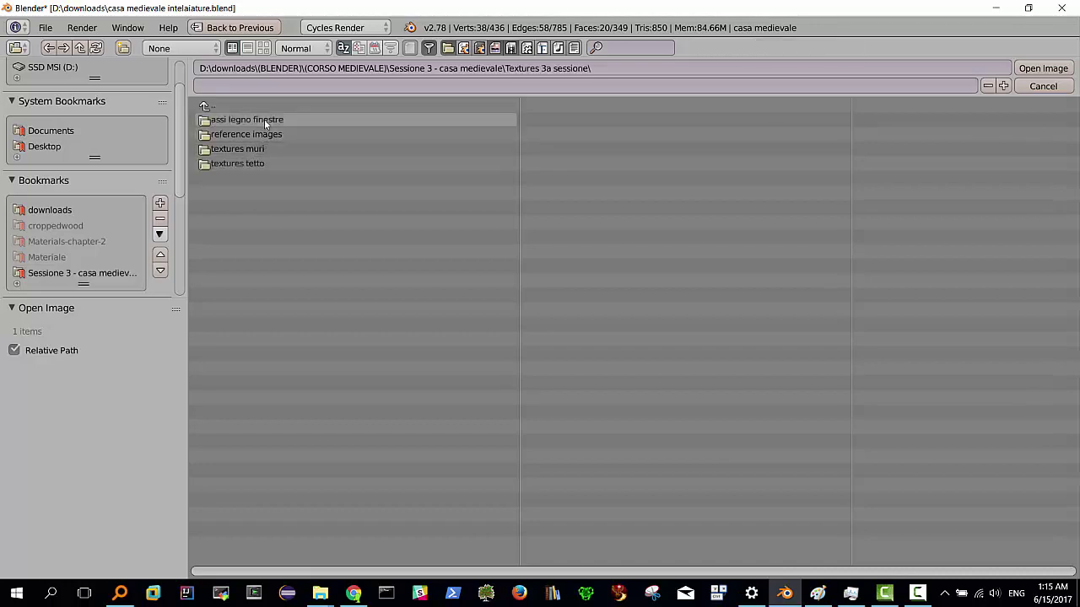
{"action": "left_click", "coordinate": [250, 148]}
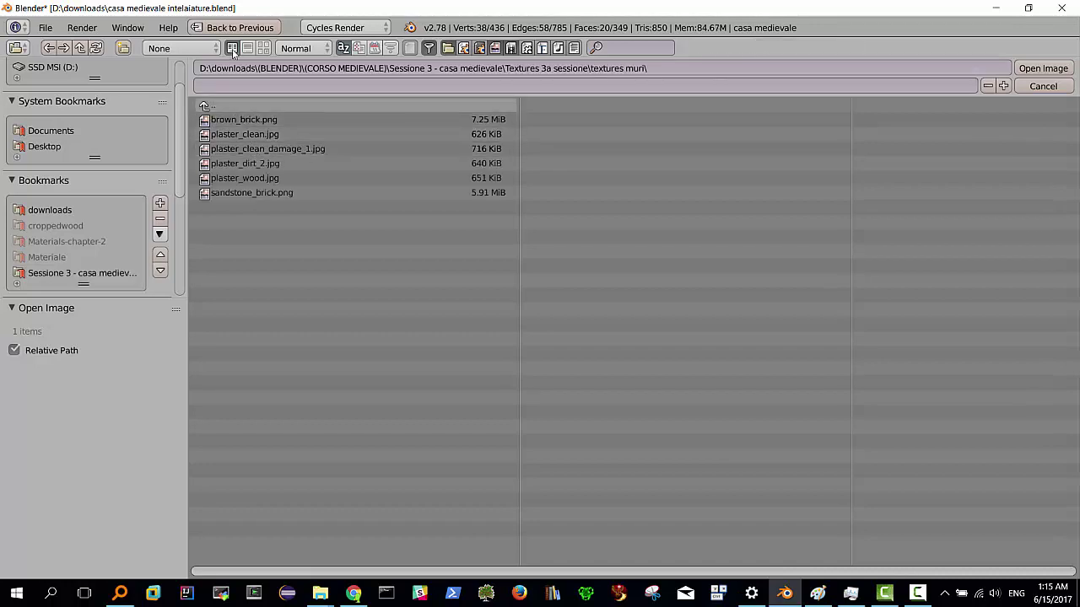
{"action": "left_click", "coordinate": [263, 48]}
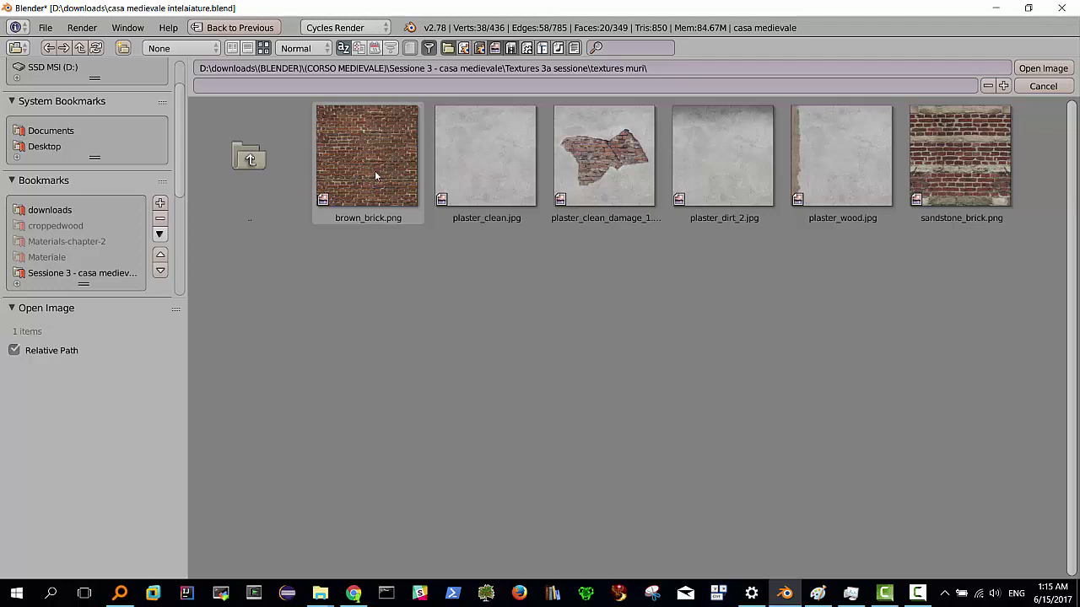
{"action": "left_click", "coordinate": [490, 181]}
{"action": "double_click", "coordinate": [489, 182]}
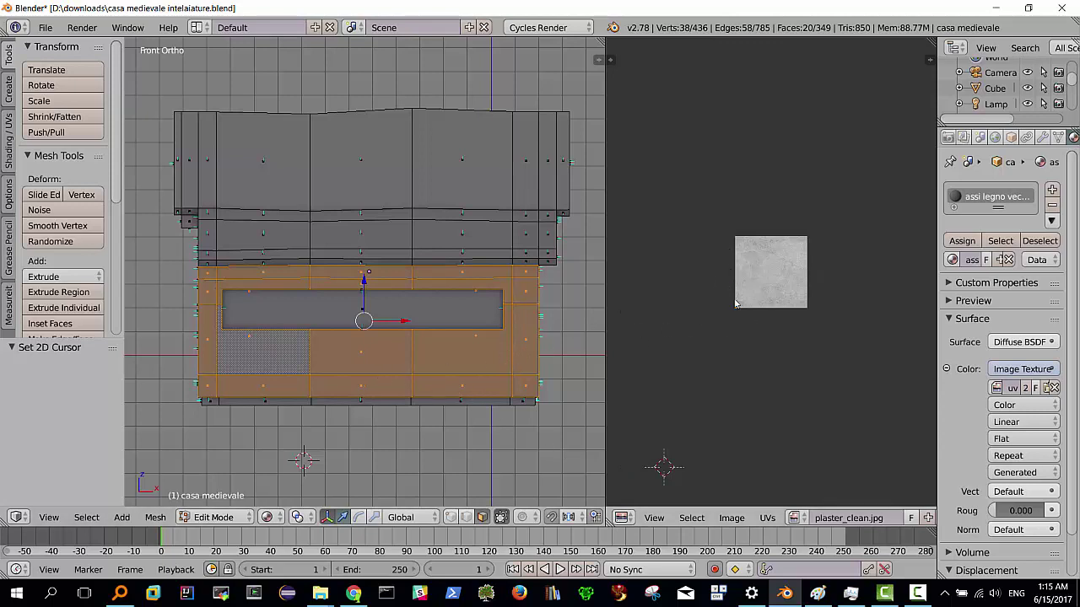
Enlarge the material slot list in the Properties panel
{"action": "scroll", "coordinate": [735, 304], "scroll_direction": "up", "scroll_amount": 1}
{"action": "scroll", "coordinate": [735, 303], "scroll_direction": "up", "scroll_amount": 2}
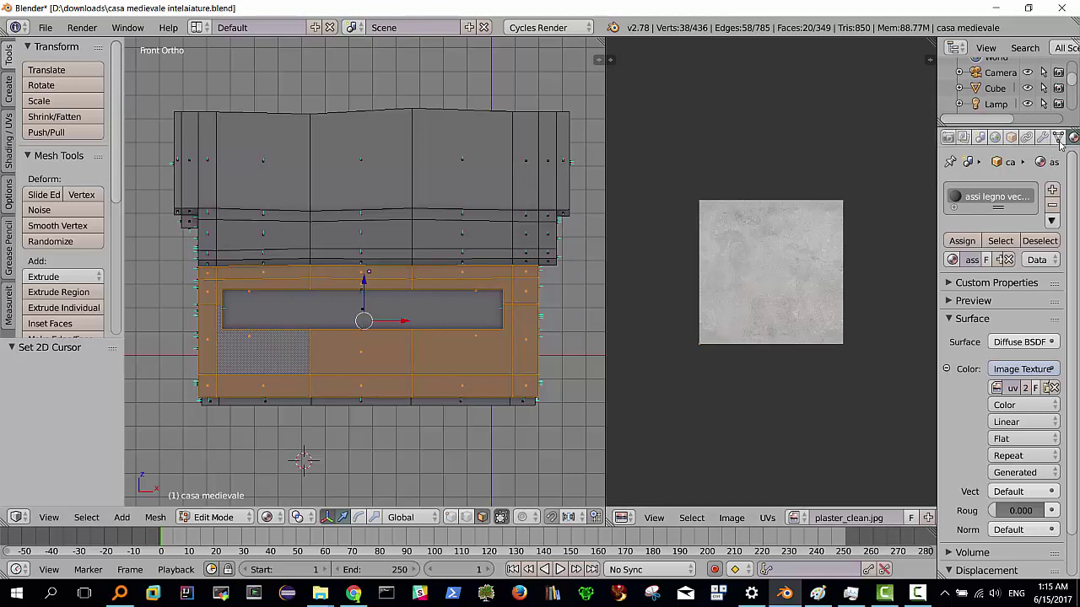
{"action": "scroll", "coordinate": [1061, 141], "scroll_direction": "down", "scroll_amount": 3}
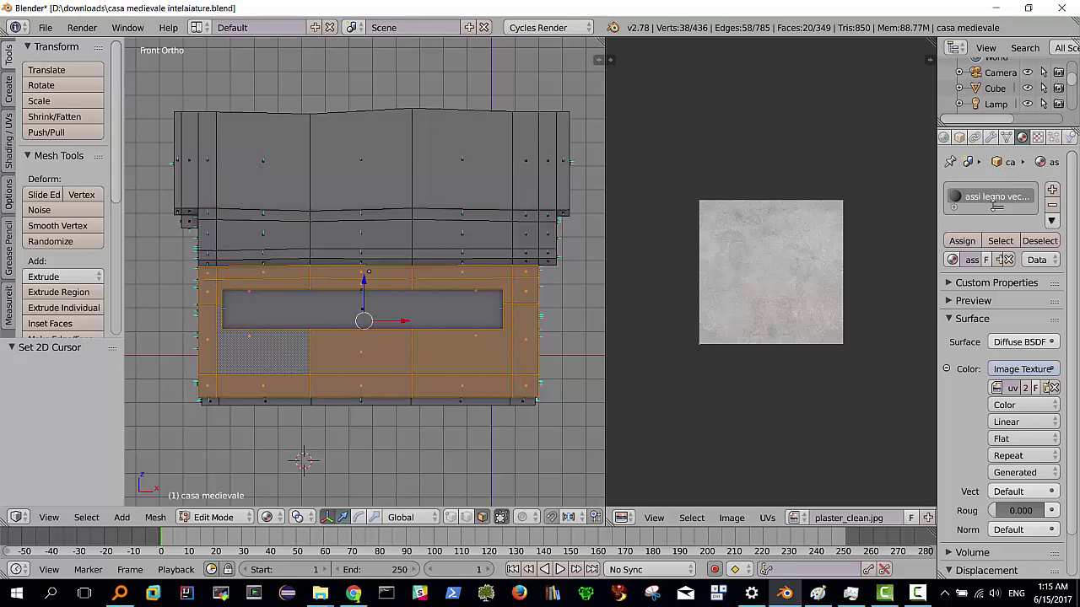
{"action": "left_click_drag", "start_coordinate": [996, 207], "coordinate": [997, 238]}
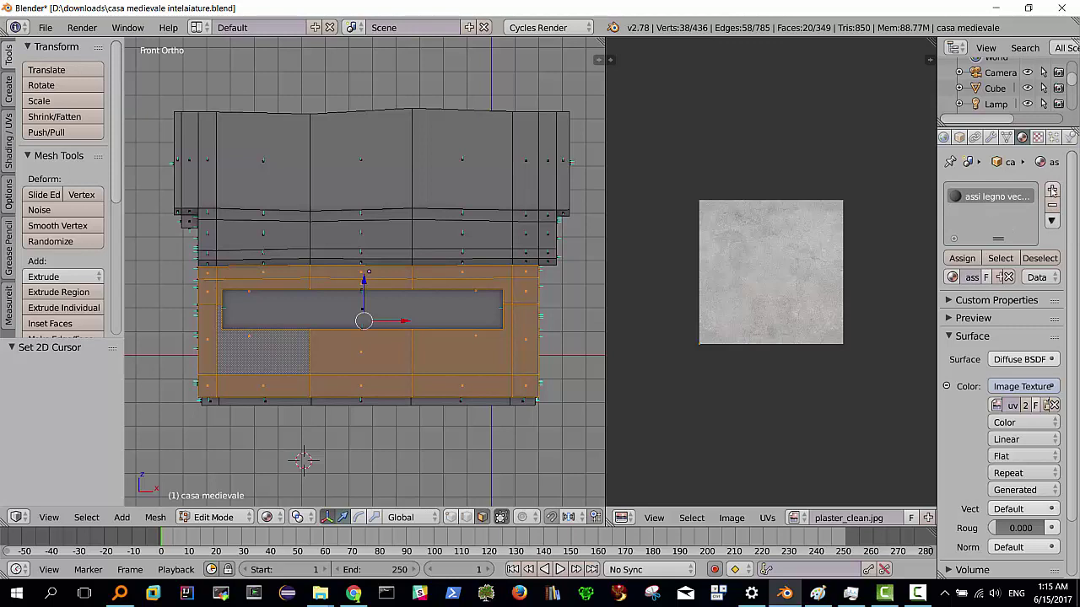
Add a second material slot with a new material named intonaco
{"action": "left_click", "coordinate": [1052, 190]}
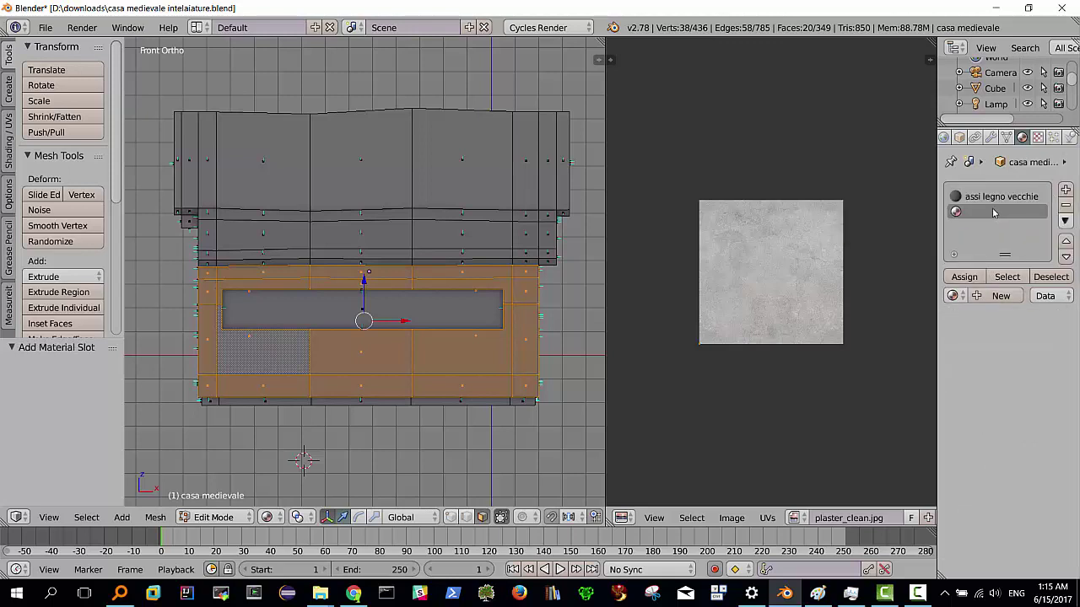
{"action": "left_click", "coordinate": [998, 295]}
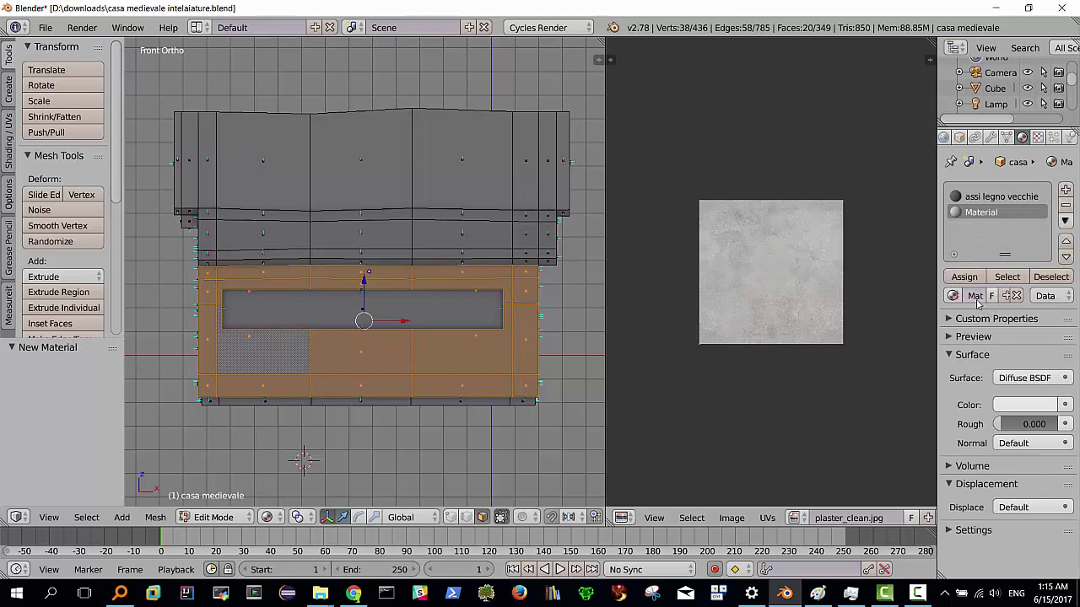
{"action": "double_click", "coordinate": [980, 213]}
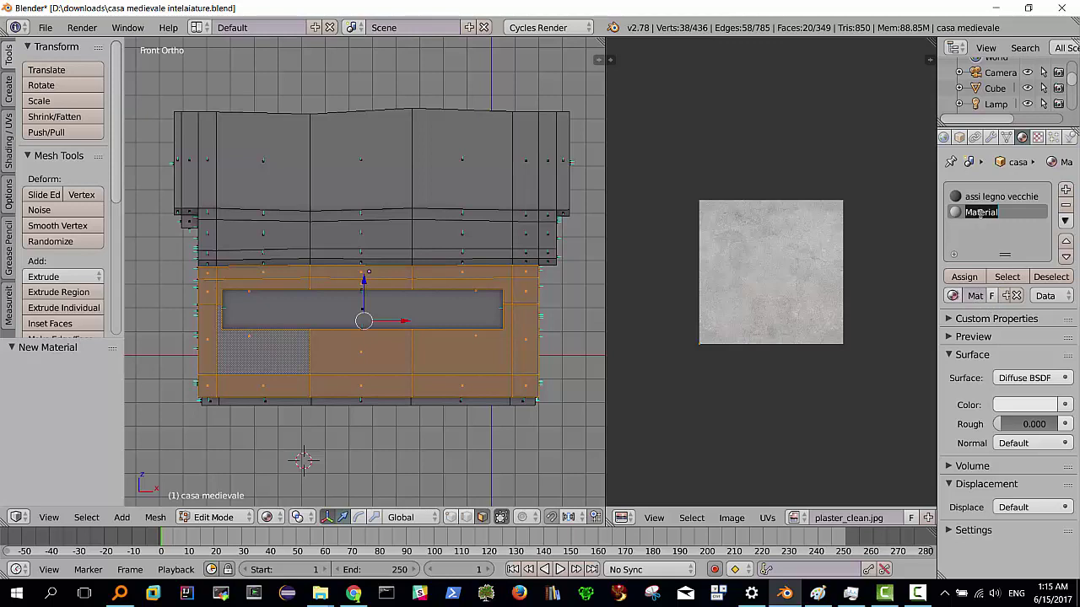
{"action": "type", "text": "intonaco"}
{"action": "key", "text": "Return"}
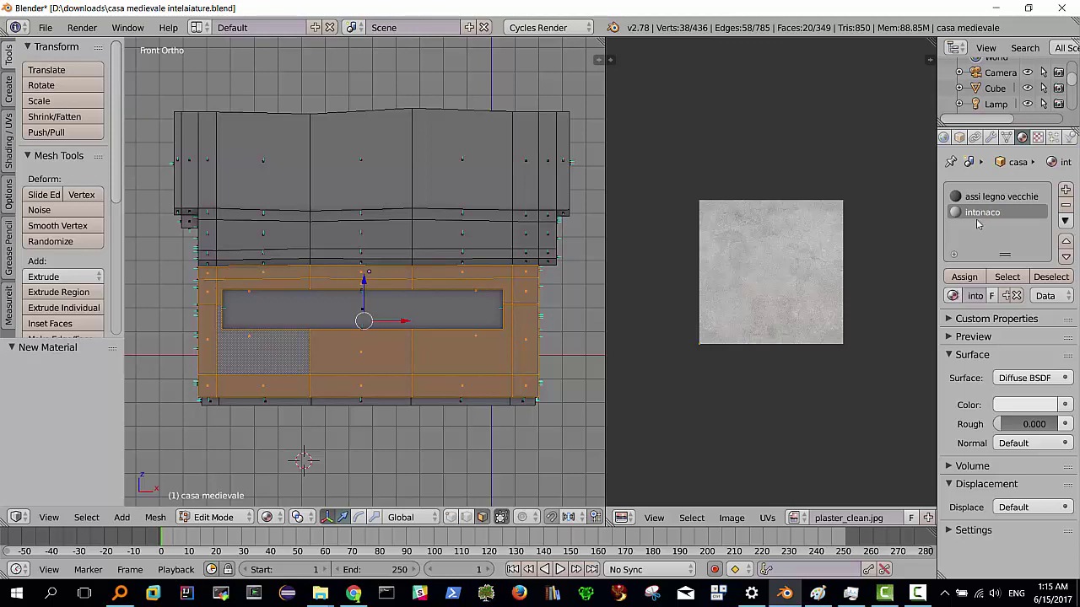
Drive intonaco's colour with an Image Texture of plaster_clean.jpg
{"action": "left_click", "coordinate": [1065, 406]}
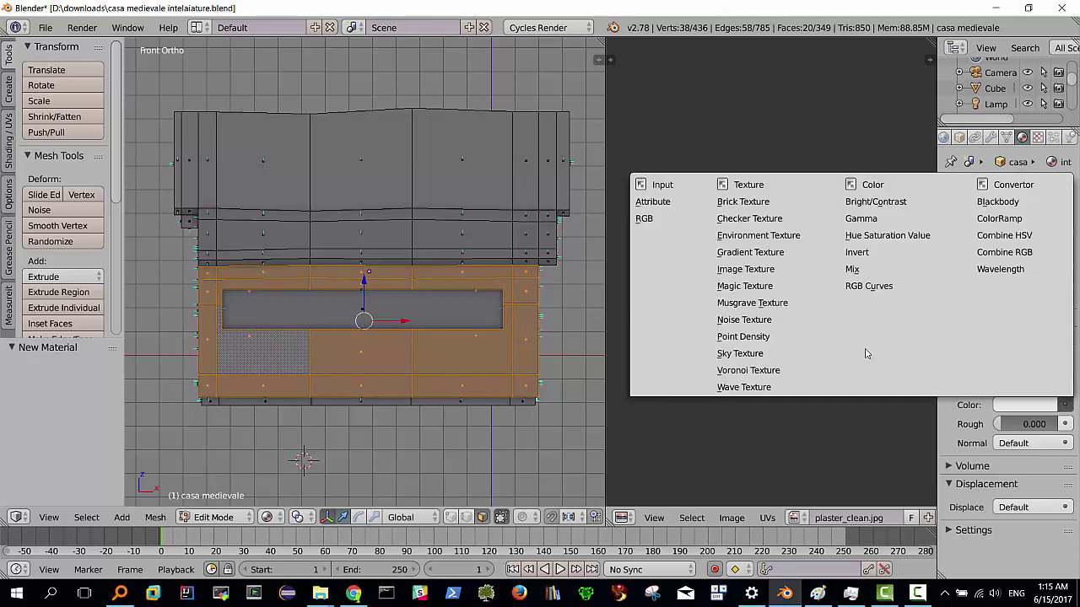
{"action": "left_click", "coordinate": [764, 276]}
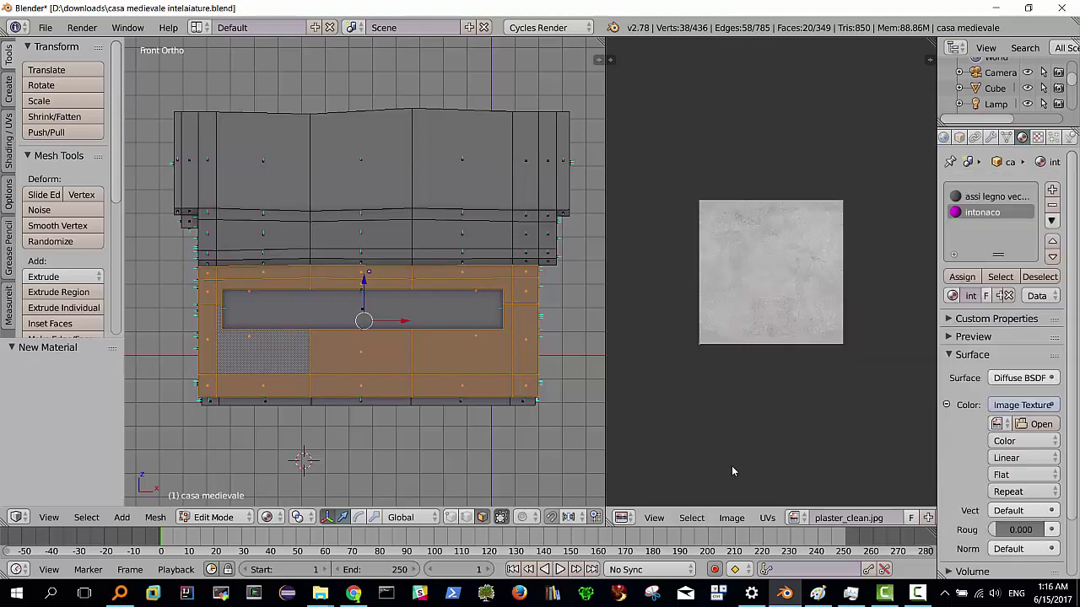
{"action": "left_click", "coordinate": [999, 424]}
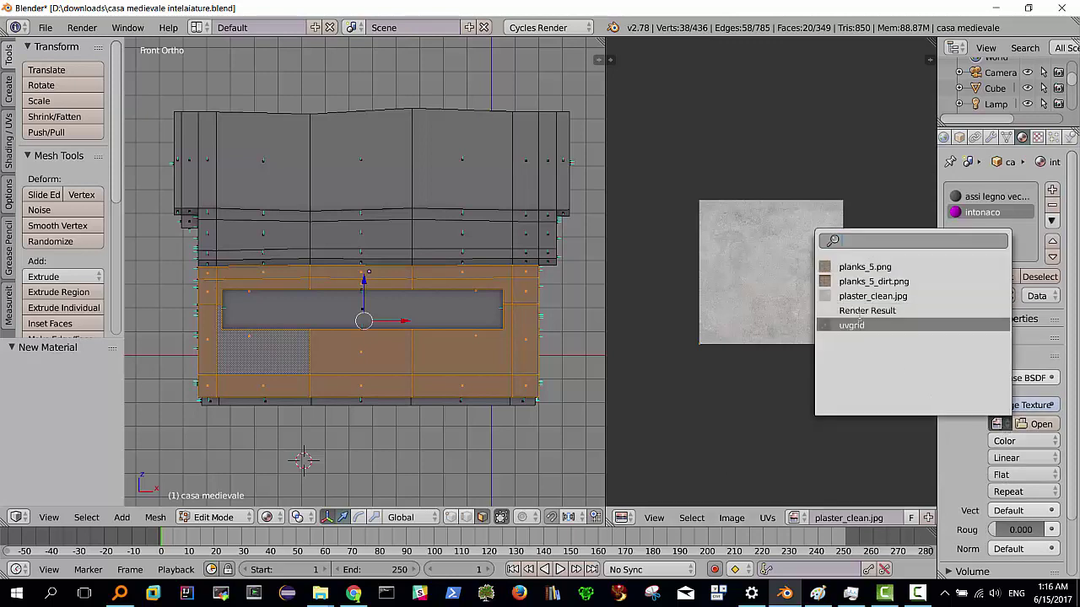
{"action": "left_click", "coordinate": [860, 297]}
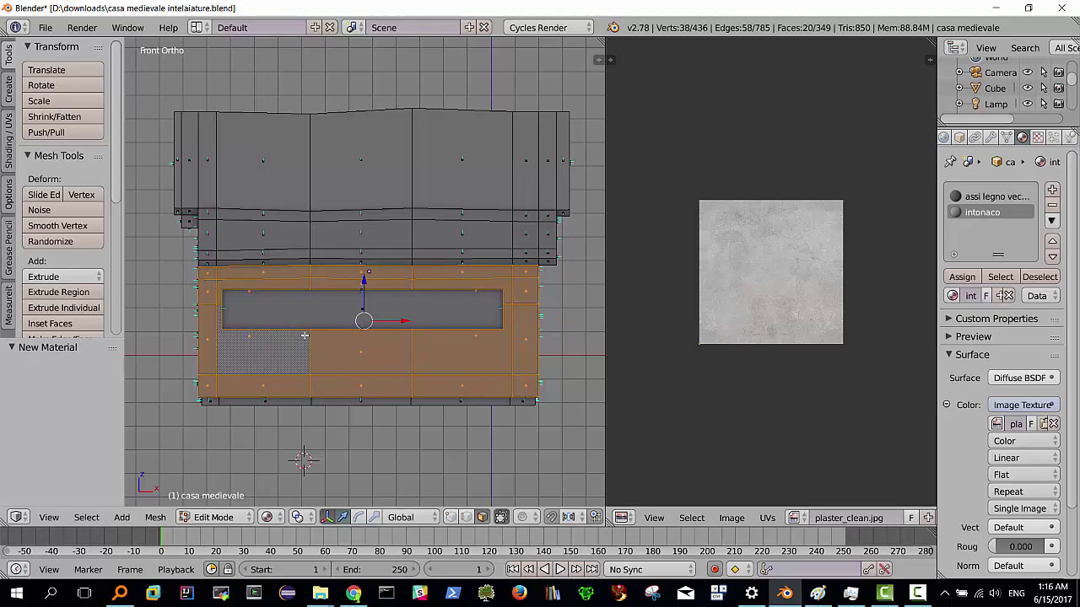
Select the wall's top band, side strips and faces around and below the windows
{"action": "mouse_move", "coordinate": [344, 326]}
{"action": "middle_mouse_down"}
{"action": "mouse_move", "coordinate": [237, 312]}
{"action": "mouse_move", "coordinate": [174, 320]}
{"action": "mouse_move", "coordinate": [210, 318]}
{"action": "middle_mouse_up"}
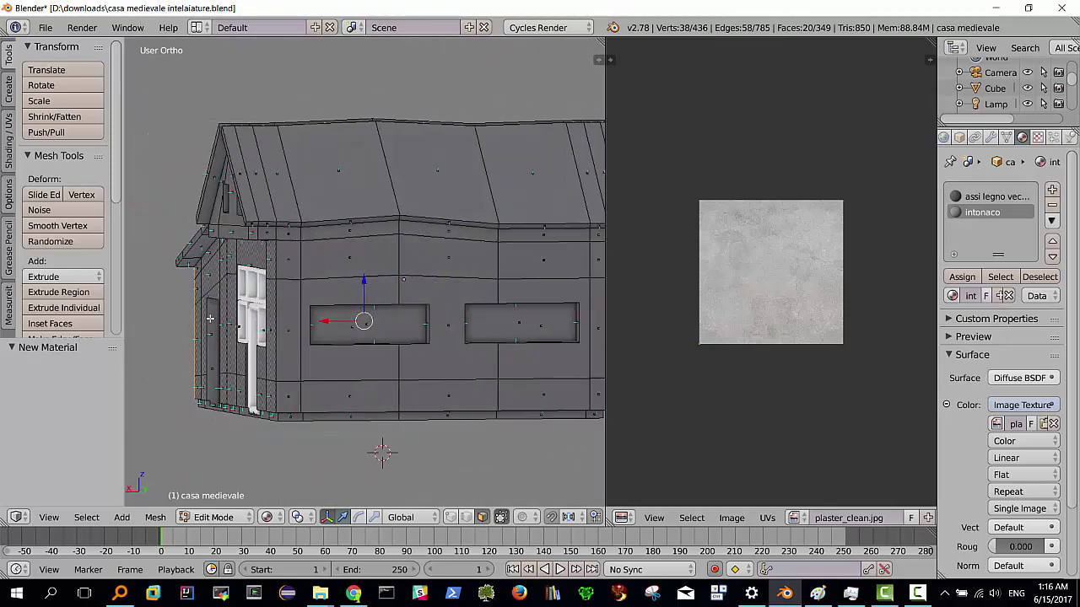
{"action": "left_click", "coordinate": [285, 258], "text": "shift"}
{"action": "left_click", "coordinate": [326, 258], "text": "shift"}
{"action": "right_click", "coordinate": [429, 254], "text": "shift"}
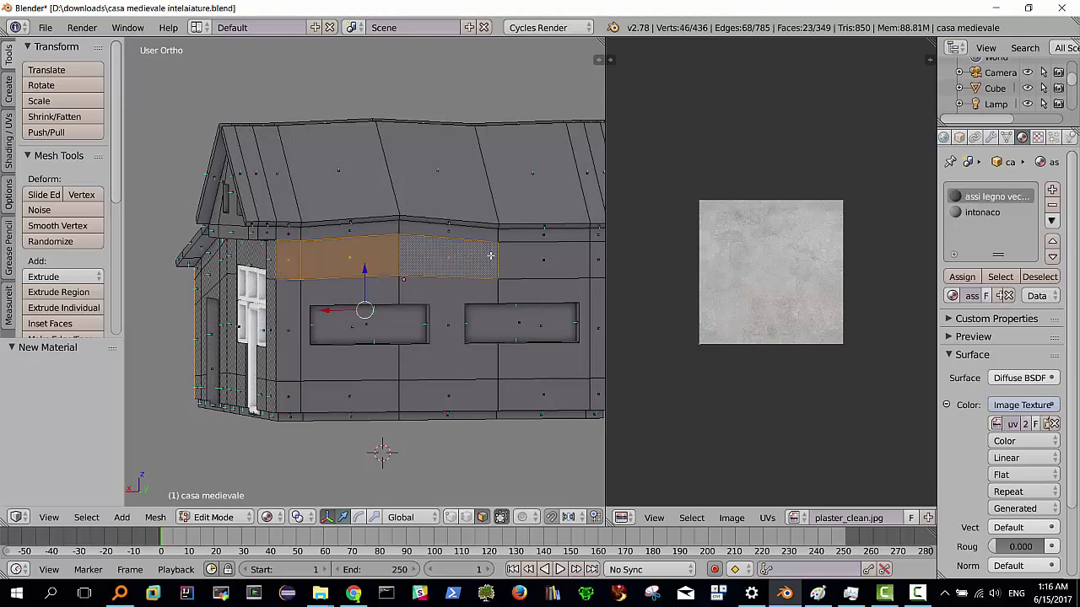
{"action": "right_click", "coordinate": [523, 258], "text": "shift"}
{"action": "middle_click_drag", "start_coordinate": [545, 289], "coordinate": [544, 268]}
{"action": "right_click", "coordinate": [544, 268], "text": "shift"}
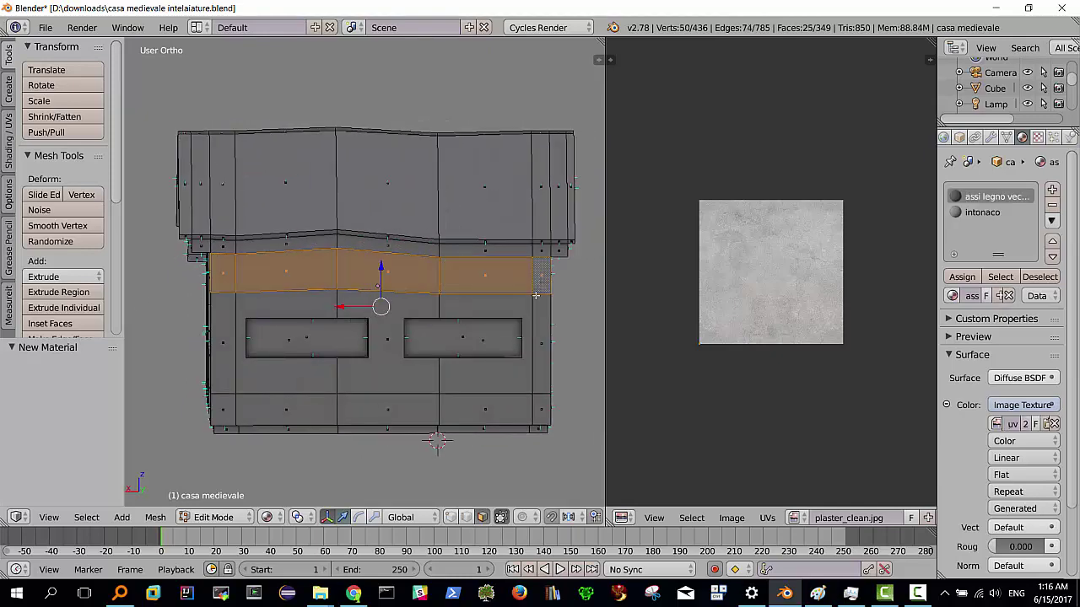
{"action": "right_click", "coordinate": [538, 328], "text": "shift"}
{"action": "right_click", "coordinate": [488, 370], "text": "shift"}
{"action": "right_click", "coordinate": [386, 367], "text": "shift"}
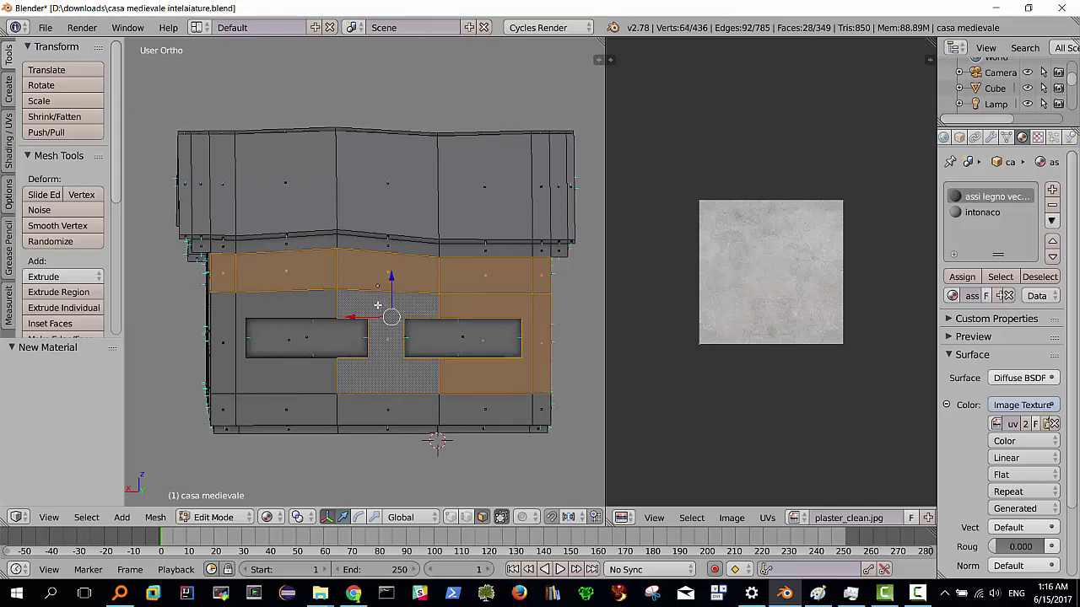
{"action": "right_click", "coordinate": [303, 369], "text": "shift"}
{"action": "right_click", "coordinate": [213, 315], "text": "shift"}
{"action": "right_click", "coordinate": [218, 405], "text": "shift"}
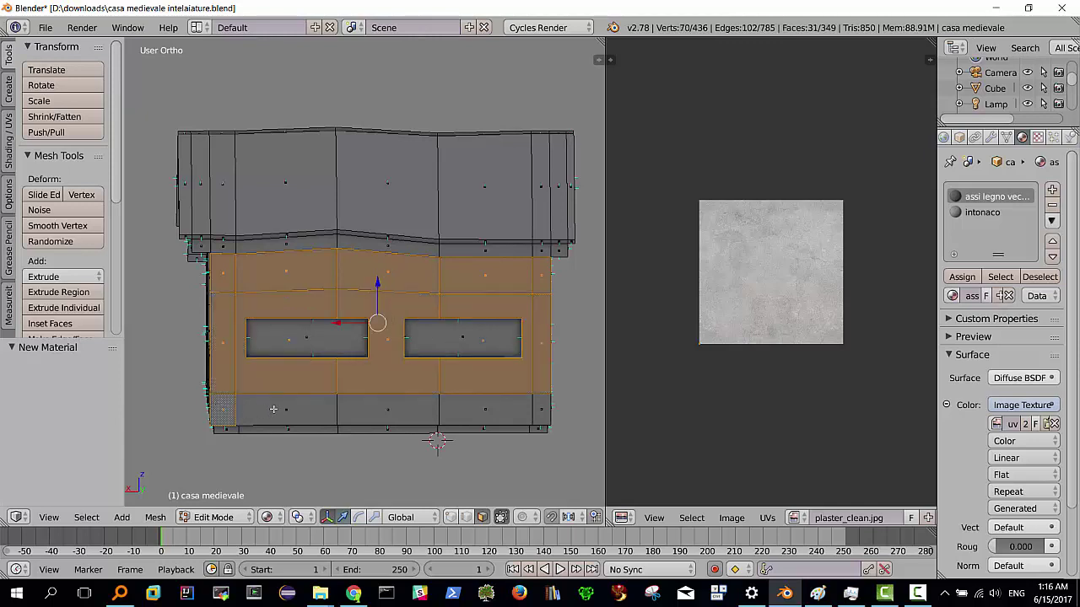
{"action": "right_click", "coordinate": [286, 411], "text": "shift"}
{"action": "right_click", "coordinate": [371, 413], "text": "shift"}
{"action": "right_click", "coordinate": [485, 410], "text": "shift"}
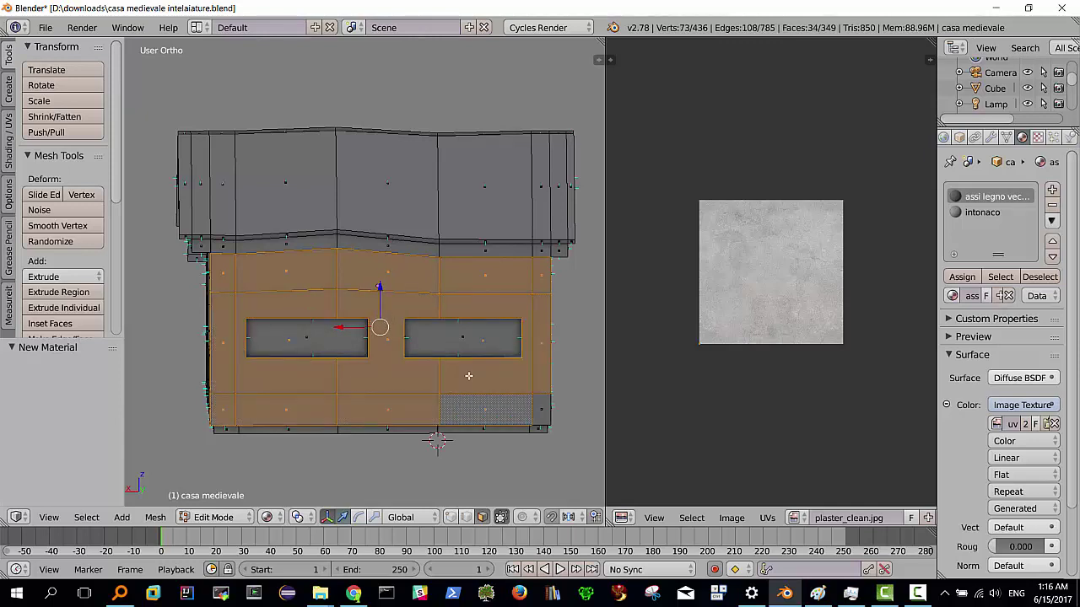
{"action": "right_click", "coordinate": [540, 417], "text": "shift"}
{"action": "mouse_move", "coordinate": [540, 416]}
{"action": "middle_mouse_down"}
{"action": "mouse_move", "coordinate": [443, 349]}
{"action": "mouse_move", "coordinate": [525, 348]}
{"action": "mouse_move", "coordinate": [431, 350]}
{"action": "middle_mouse_up"}
Project the selected wall UVs from Front view and scale them to 2.632
{"action": "key", "text": "KP_1"}
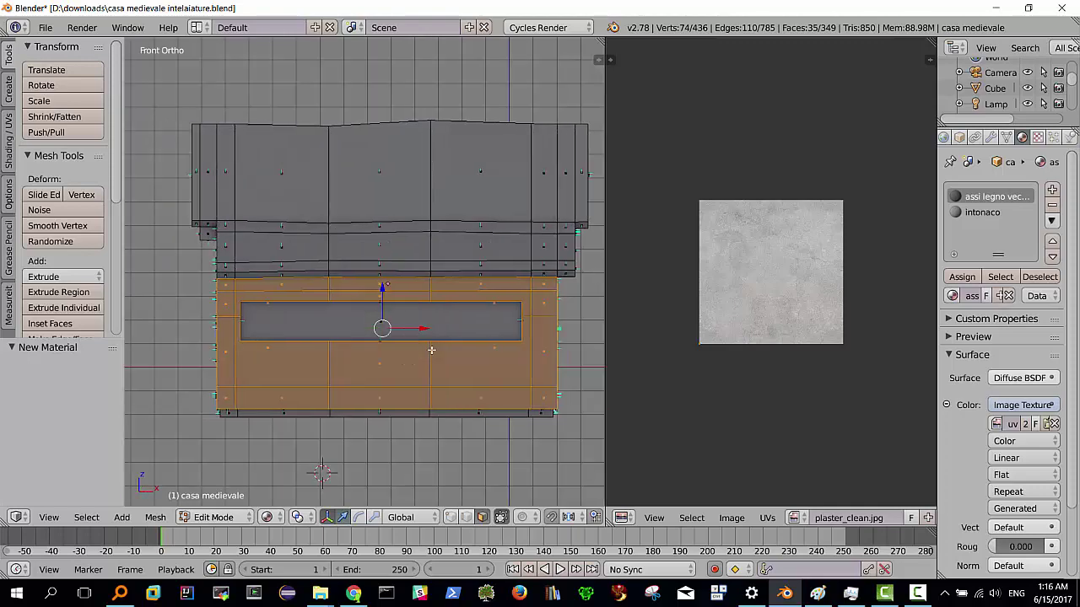
{"action": "key", "text": "u"}
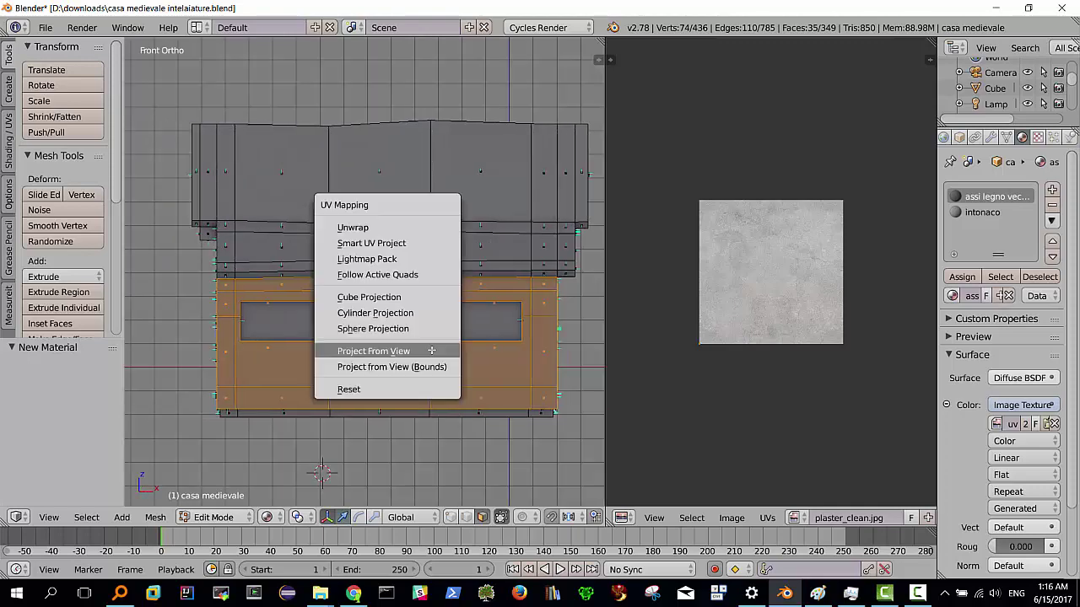
{"action": "left_click", "coordinate": [432, 350]}
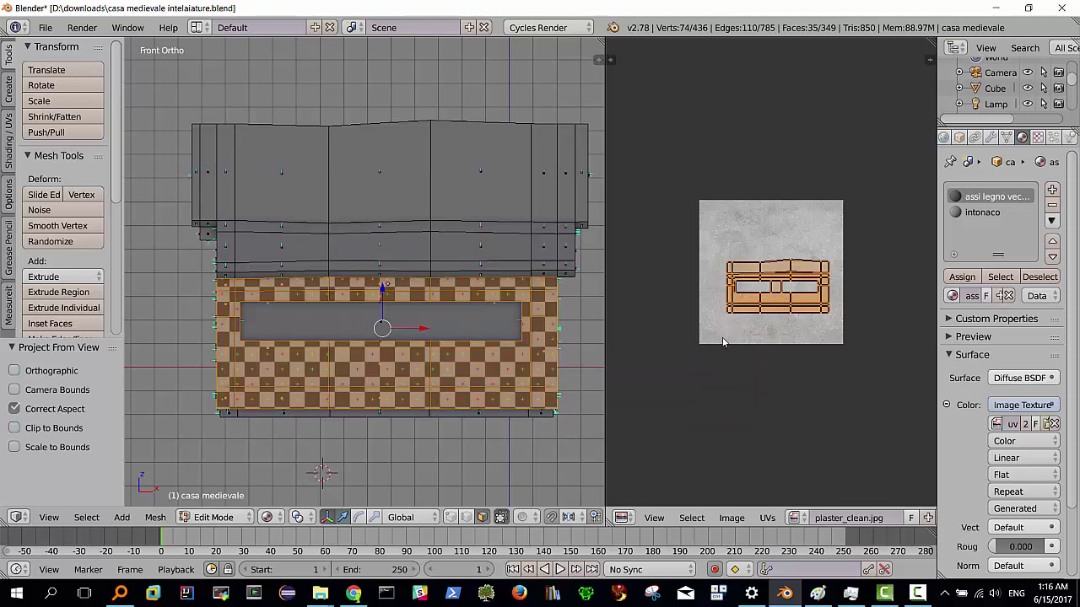
{"action": "key", "text": "s"}
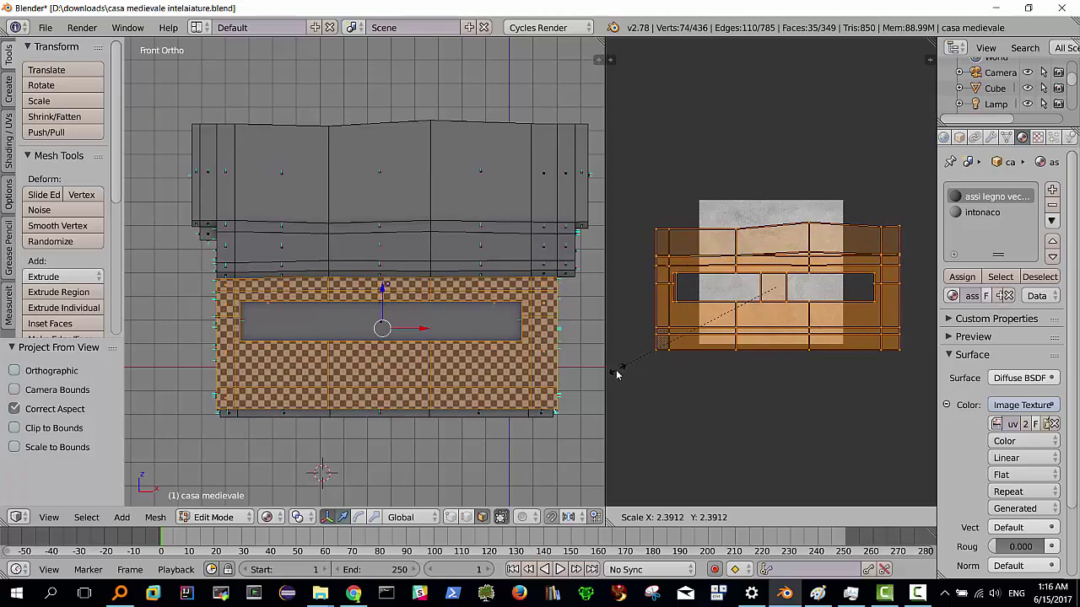
{"action": "left_click", "coordinate": [931, 380]}
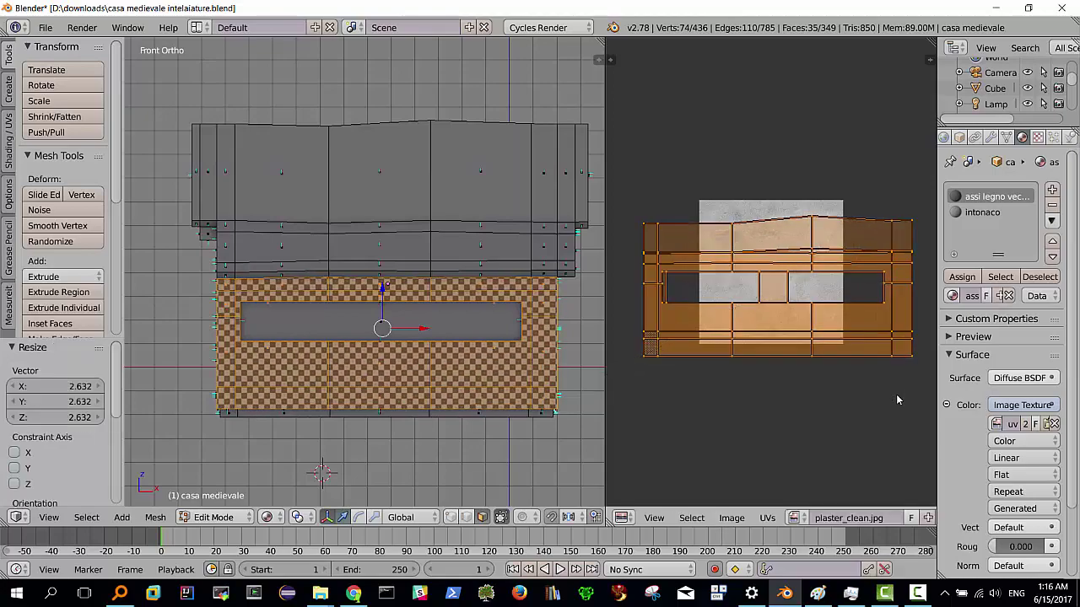
Orbit and snap the view to inspect the mapped wall from above
{"action": "mouse_move", "coordinate": [523, 363]}
{"action": "middle_mouse_down"}
{"action": "mouse_move", "coordinate": [476, 371]}
{"action": "mouse_move", "coordinate": [574, 383]}
{"action": "middle_mouse_up"}
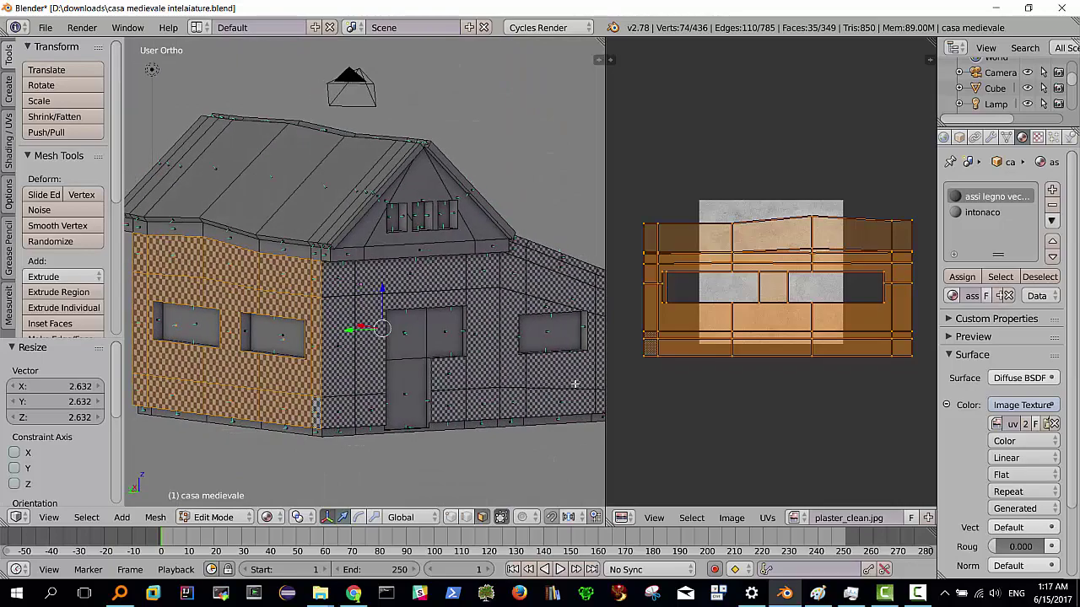
{"action": "middle_click_drag", "start_coordinate": [574, 384], "coordinate": [553, 381]}
{"action": "key", "text": "KP_1"}
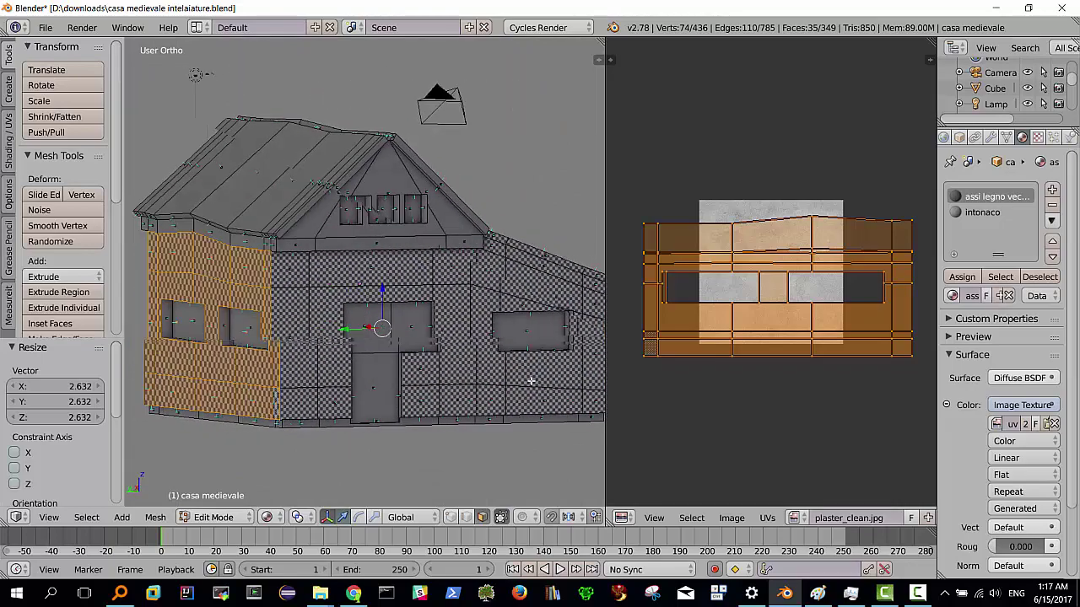
{"action": "key", "text": "KP_4"}
{"action": "key", "text": "KP_8"}
{"action": "middle_click_drag", "start_coordinate": [536, 390], "coordinate": [412, 439]}
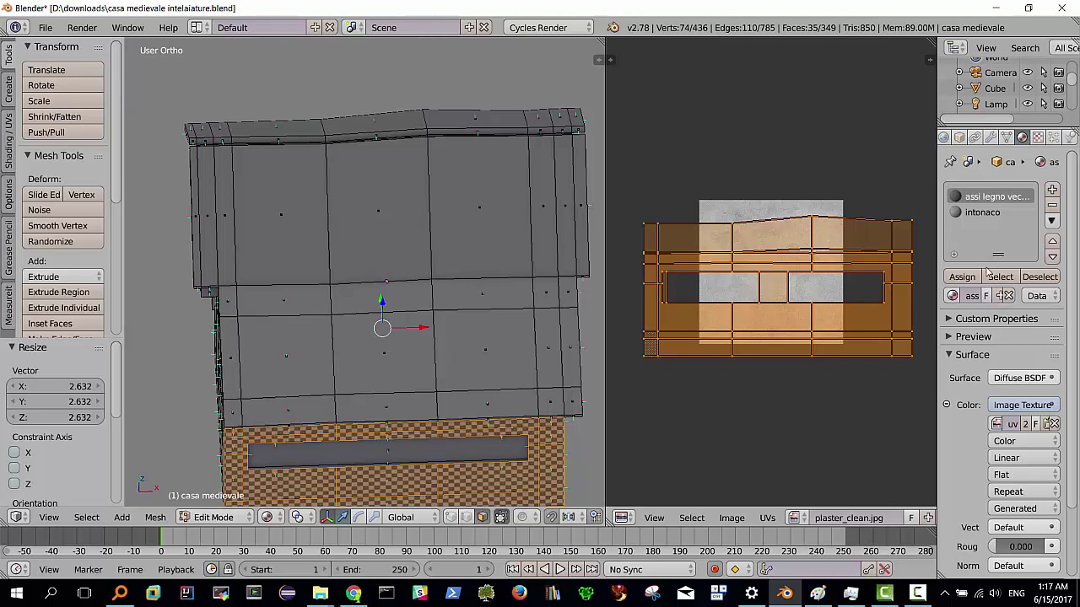
Add a third material slot and assign intonaco to the selected wall faces
{"action": "left_click", "coordinate": [1052, 190]}
{"action": "left_click", "coordinate": [997, 295]}
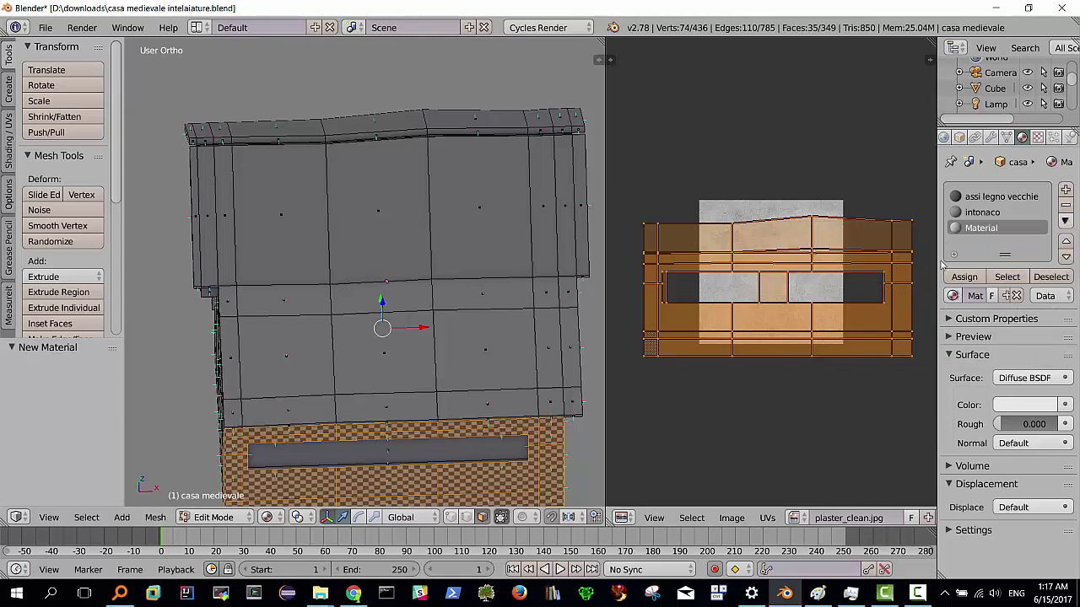
{"action": "left_click", "coordinate": [984, 214]}
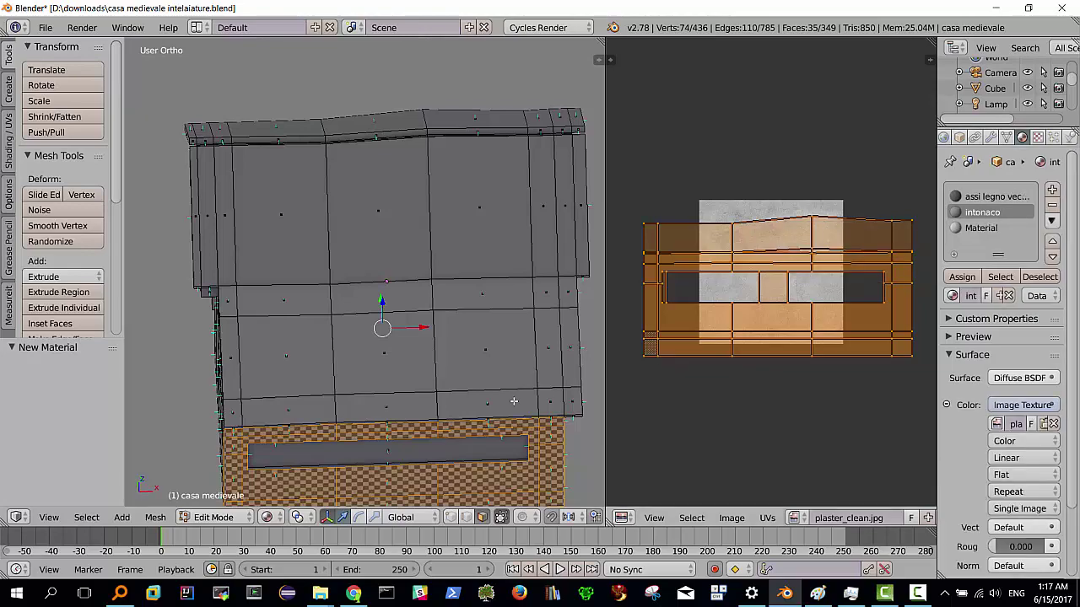
{"action": "mouse_move", "coordinate": [393, 409]}
{"action": "middle_mouse_down"}
{"action": "mouse_move", "coordinate": [455, 363]}
{"action": "mouse_move", "coordinate": [427, 375]}
{"action": "mouse_move", "coordinate": [439, 380]}
{"action": "middle_mouse_up"}
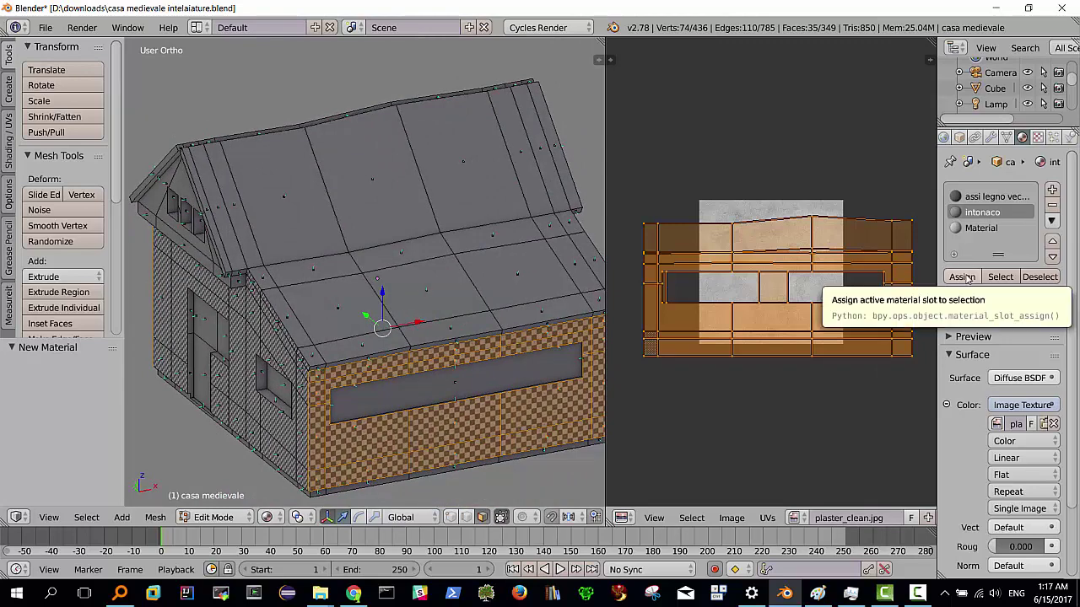
{"action": "left_click", "coordinate": [962, 277]}
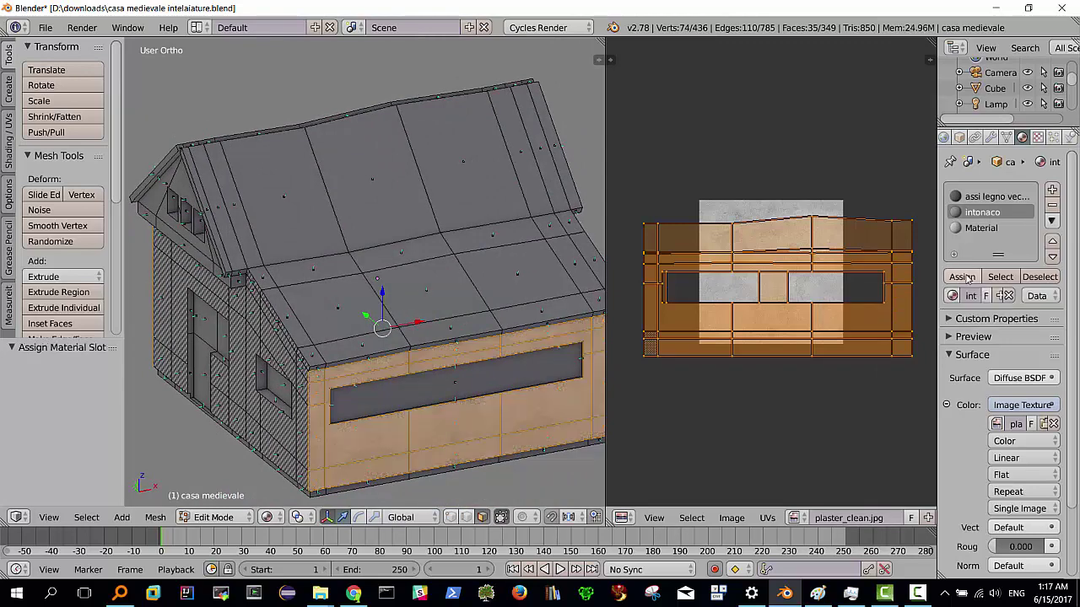
Rename the third material to tetto
{"action": "mouse_move", "coordinate": [418, 428]}
{"action": "middle_mouse_down"}
{"action": "mouse_move", "coordinate": [472, 408]}
{"action": "mouse_move", "coordinate": [281, 411]}
{"action": "mouse_move", "coordinate": [338, 472]}
{"action": "mouse_move", "coordinate": [377, 485]}
{"action": "middle_mouse_up"}
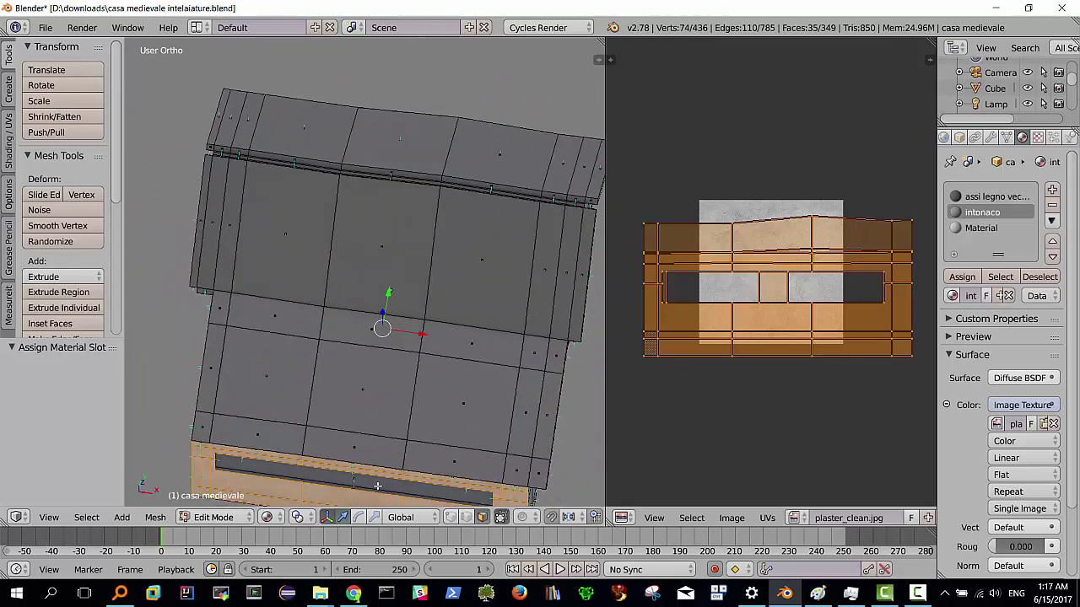
{"action": "double_click", "coordinate": [983, 228]}
{"action": "type", "text": "tetto"}
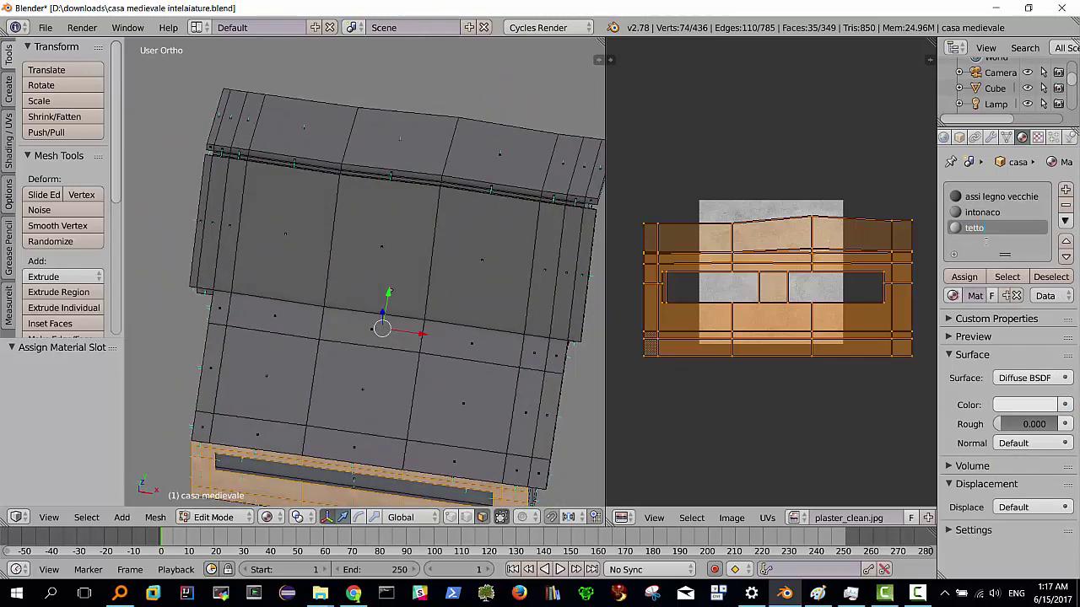
{"action": "key", "text": "Return"}
Switch to Top view and box-select the roof faces
{"action": "middle_click_drag", "start_coordinate": [422, 338], "coordinate": [402, 342]}
{"action": "key", "text": "KP_7"}
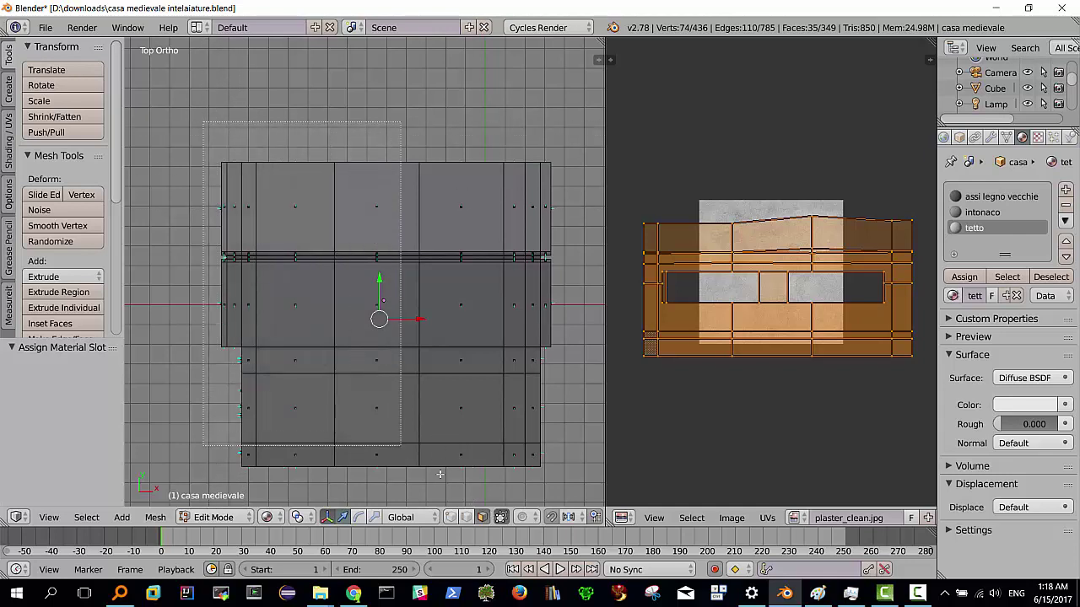
{"action": "left_click_drag", "start_coordinate": [215, 134], "coordinate": [569, 482]}
{"action": "mouse_move", "coordinate": [406, 414]}
{"action": "middle_mouse_down"}
{"action": "mouse_move", "coordinate": [478, 283]}
{"action": "mouse_move", "coordinate": [135, 312]}
{"action": "mouse_move", "coordinate": [559, 329]}
{"action": "middle_mouse_up"}
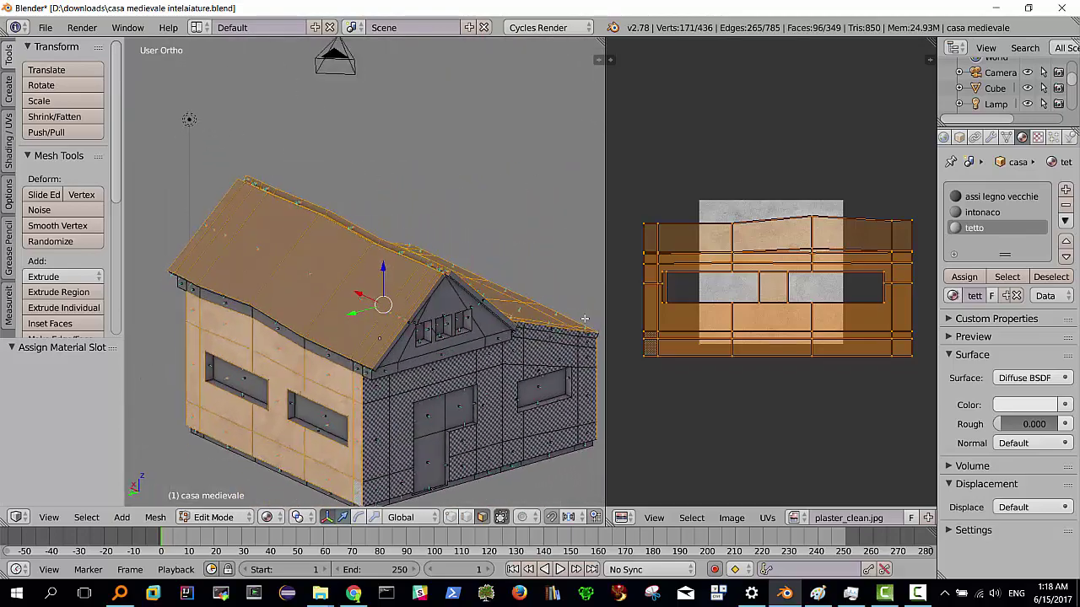
Clear the selection and frame the house in Top Ortho view
{"action": "key", "text": "a"}
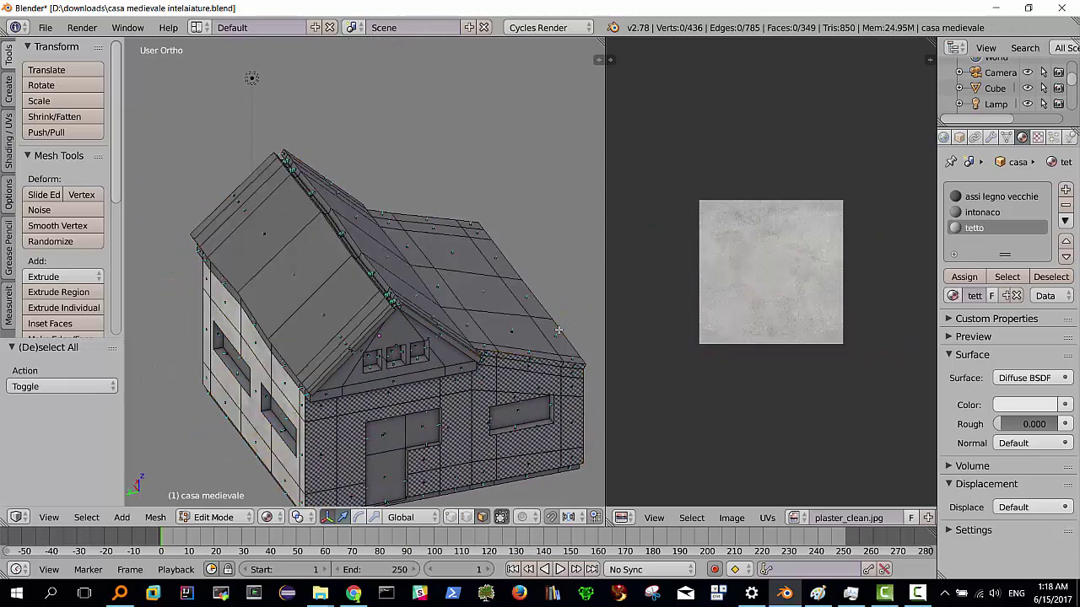
{"action": "key", "text": "KP_7"}
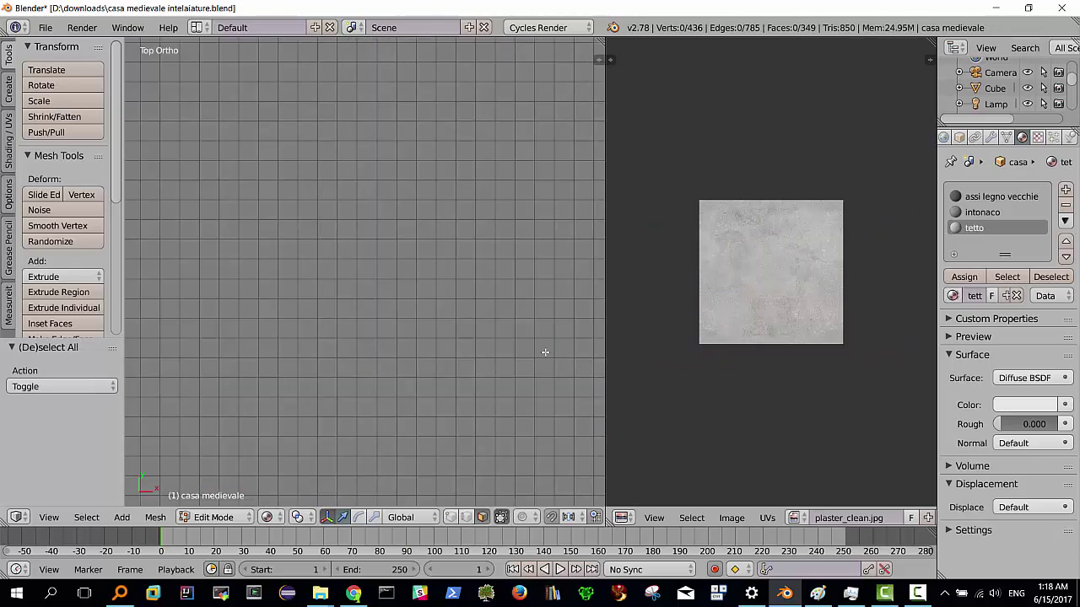
{"action": "scroll", "coordinate": [195, 446], "scroll_direction": "down", "scroll_amount": 2}
{"action": "scroll", "coordinate": [203, 442], "scroll_direction": "down", "scroll_amount": 2}
{"action": "scroll", "coordinate": [220, 434], "scroll_direction": "down", "scroll_amount": 2}
{"action": "scroll", "coordinate": [239, 427], "scroll_direction": "down", "scroll_amount": 2}
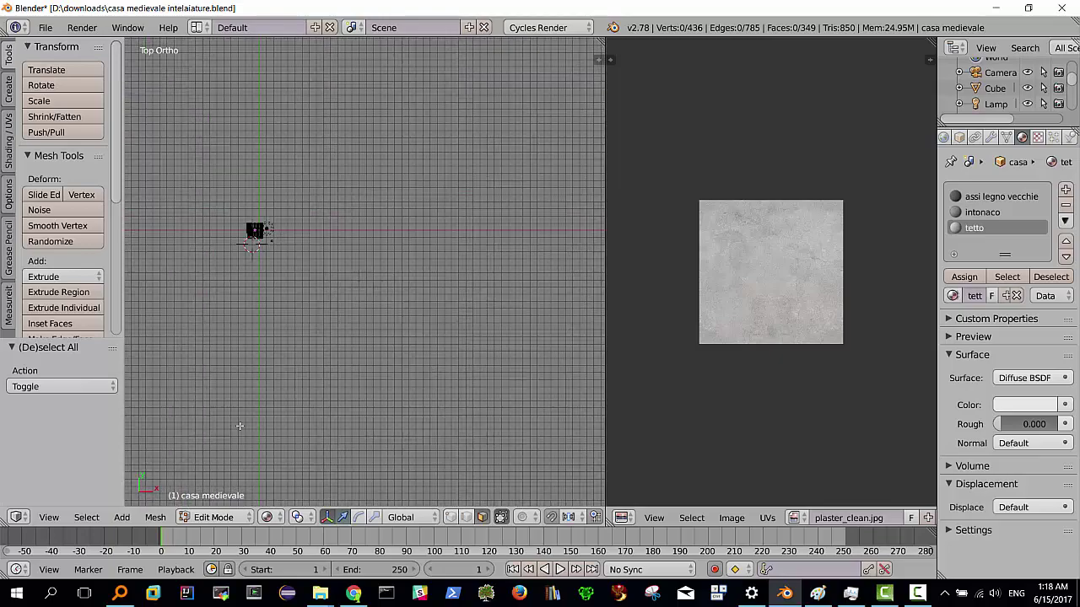
{"action": "scroll", "coordinate": [245, 418], "scroll_direction": "up", "scroll_amount": 1}
{"action": "middle_click_drag", "start_coordinate": [239, 255], "coordinate": [357, 326], "text": "shift"}
{"action": "scroll", "coordinate": [357, 326], "scroll_direction": "up", "scroll_amount": 2}
{"action": "scroll", "coordinate": [342, 337], "scroll_direction": "up", "scroll_amount": 3}
{"action": "scroll", "coordinate": [342, 337], "scroll_direction": "up", "scroll_amount": 1}
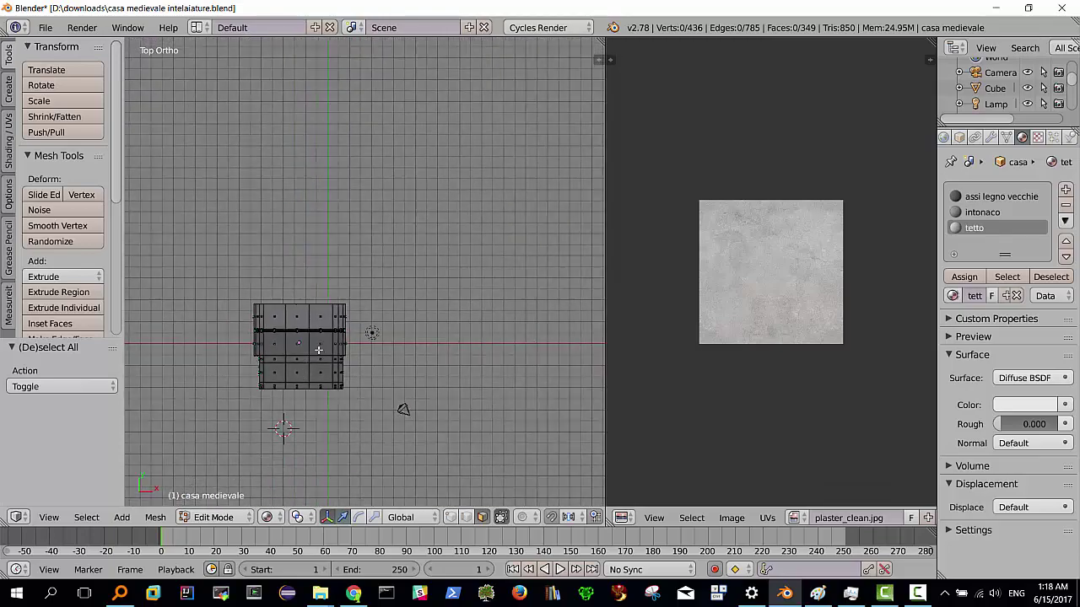
{"action": "scroll", "coordinate": [330, 324], "scroll_direction": "up", "scroll_amount": 3}
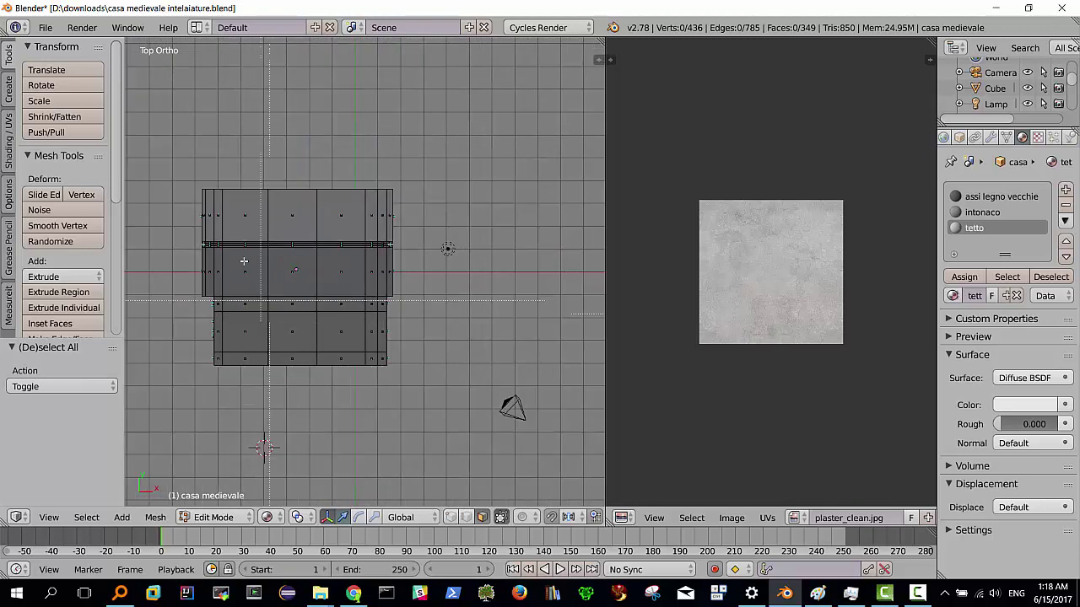
Box-select every roof face from directly above
{"action": "key", "text": "b"}
{"action": "left_click_drag", "start_coordinate": [175, 160], "coordinate": [451, 405]}
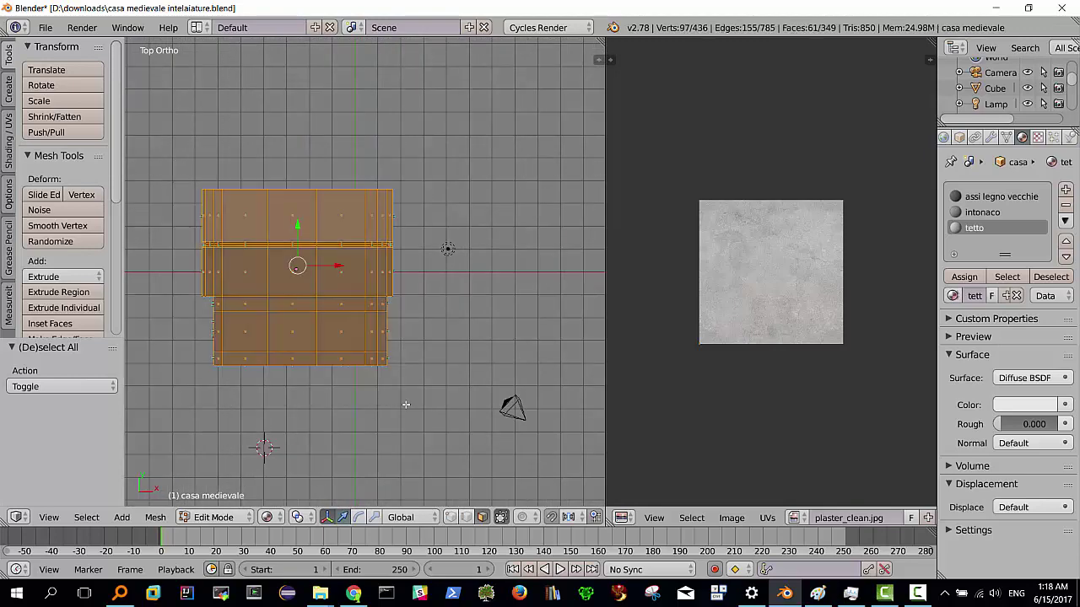
{"action": "mouse_move", "coordinate": [329, 402]}
{"action": "middle_mouse_down"}
{"action": "mouse_move", "coordinate": [313, 321]}
{"action": "mouse_move", "coordinate": [315, 374]}
{"action": "middle_mouse_up"}
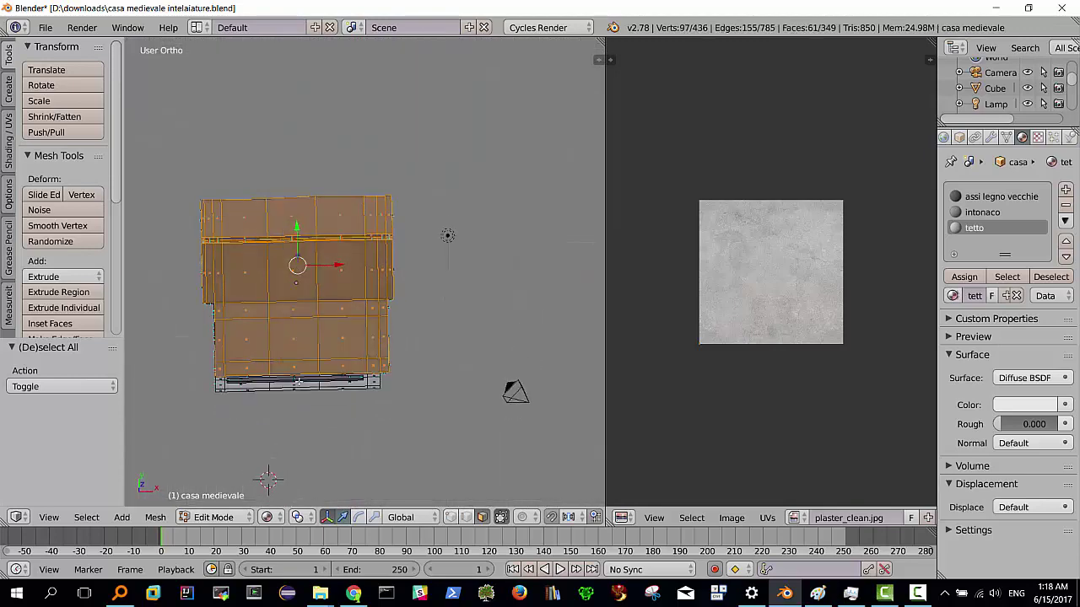
{"action": "key", "text": "KP_7"}
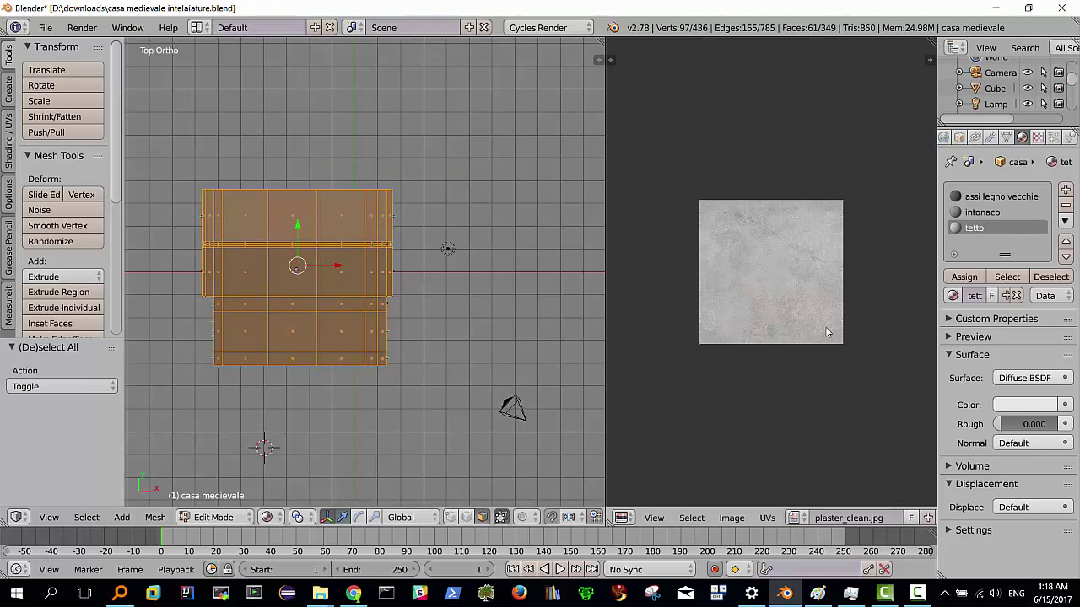
Load medieval_roof_2.png from the textures tetto folder into the Image Editor
{"action": "left_click", "coordinate": [732, 518]}
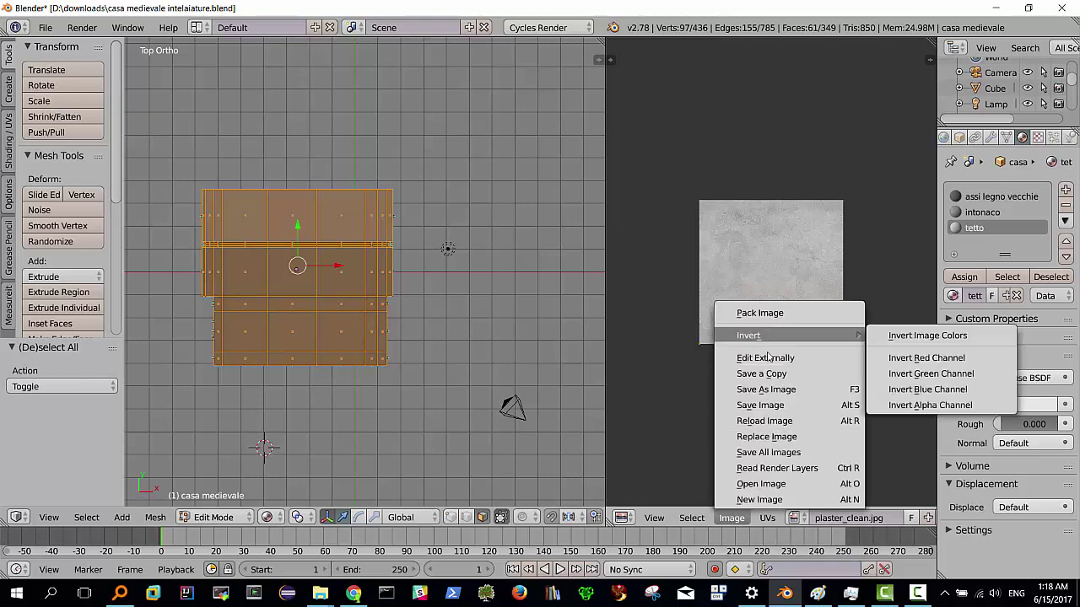
{"action": "left_click", "coordinate": [769, 492]}
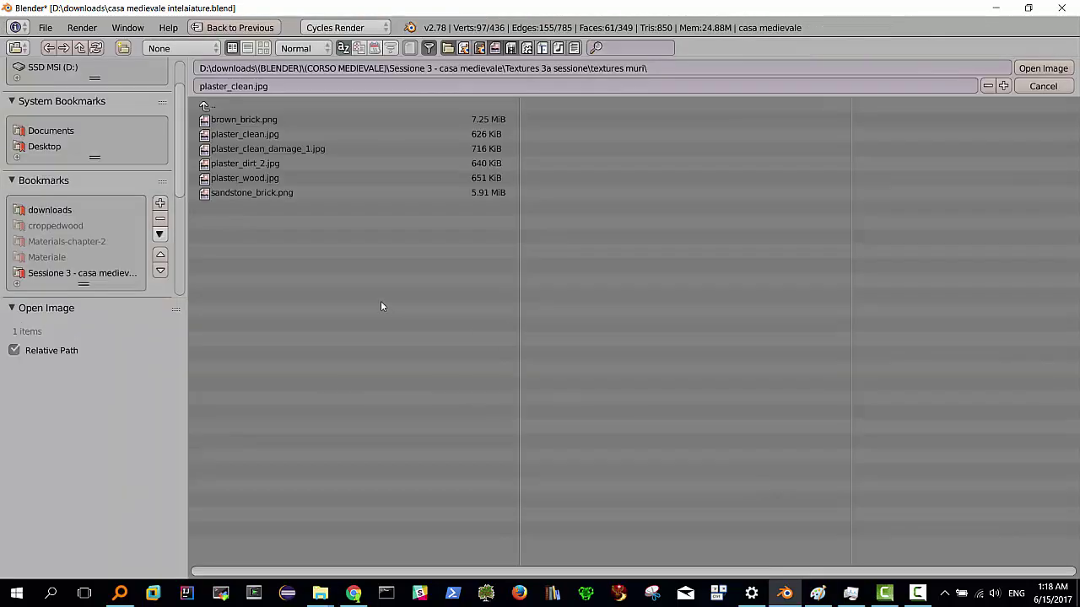
{"action": "left_click", "coordinate": [213, 109]}
{"action": "left_click", "coordinate": [255, 166]}
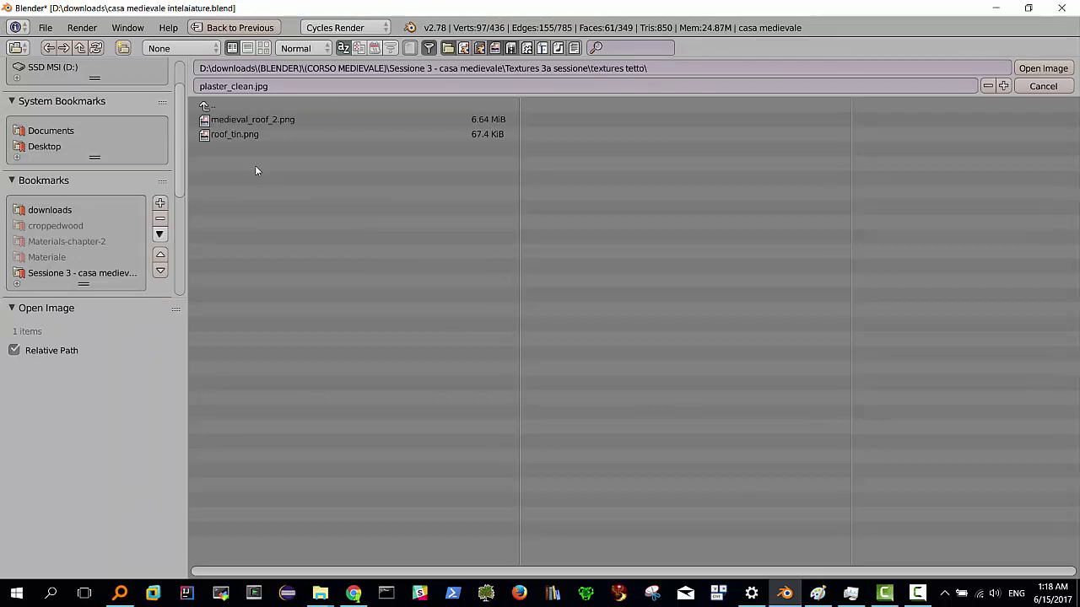
{"action": "left_click", "coordinate": [263, 48]}
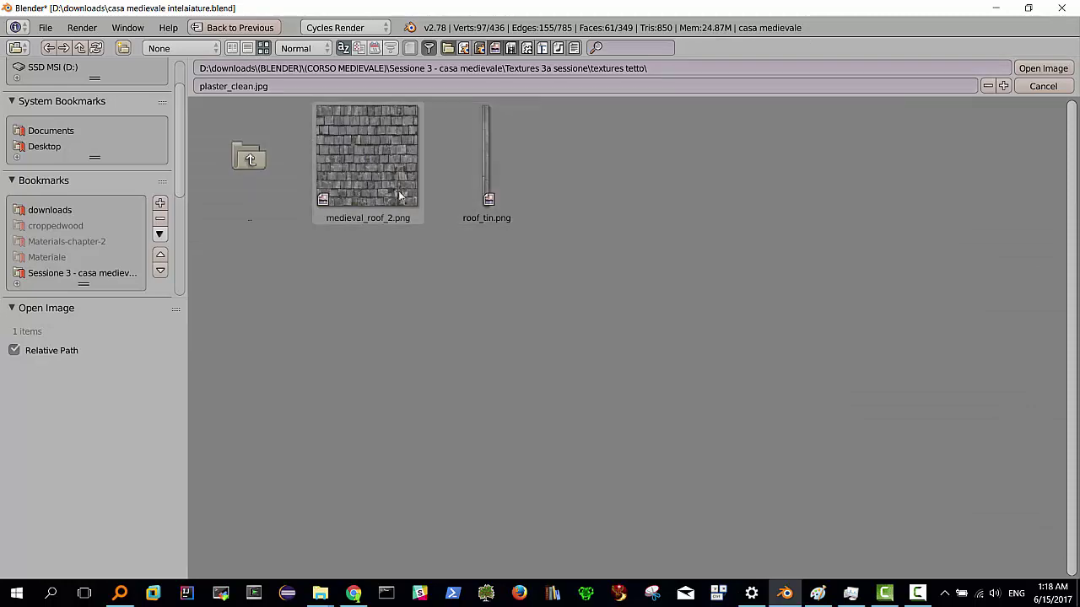
{"action": "double_click", "coordinate": [365, 159]}
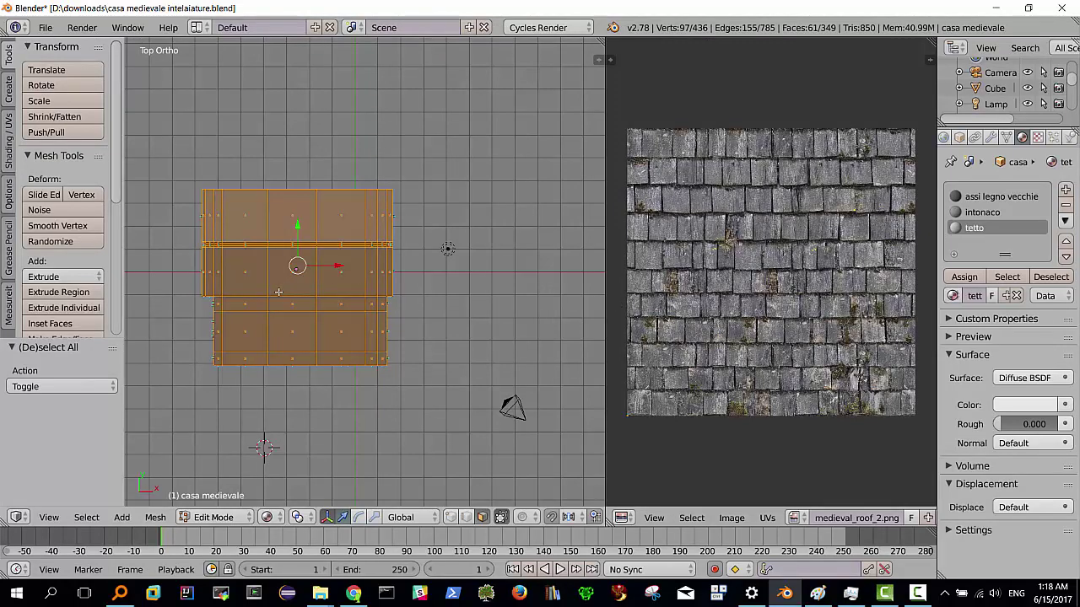
Project the roof UVs from the top view and scale them by 4.456
{"action": "key", "text": "u"}
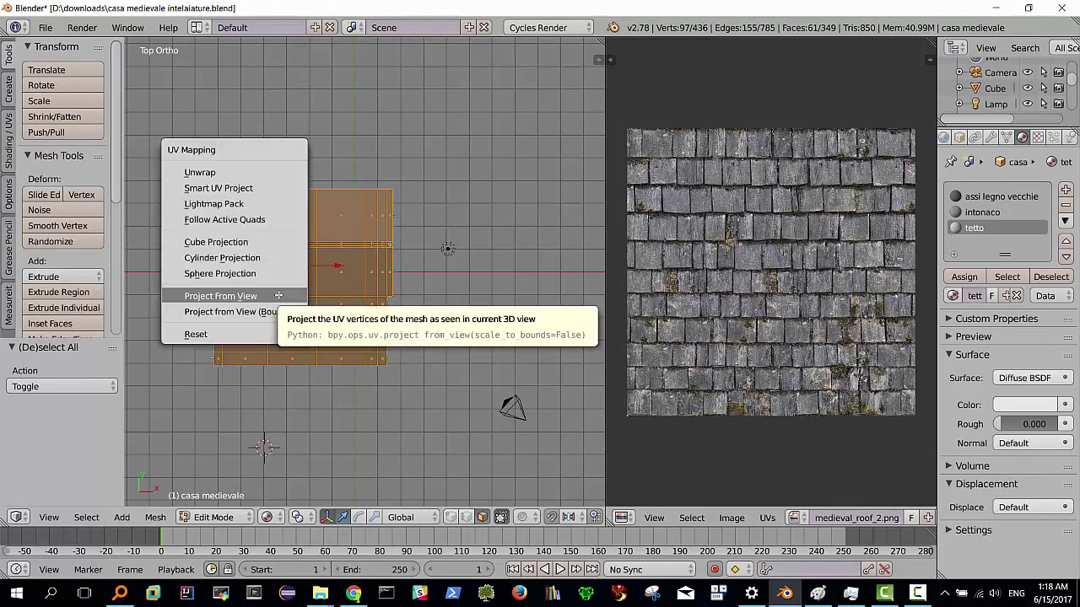
{"action": "left_click", "coordinate": [270, 298]}
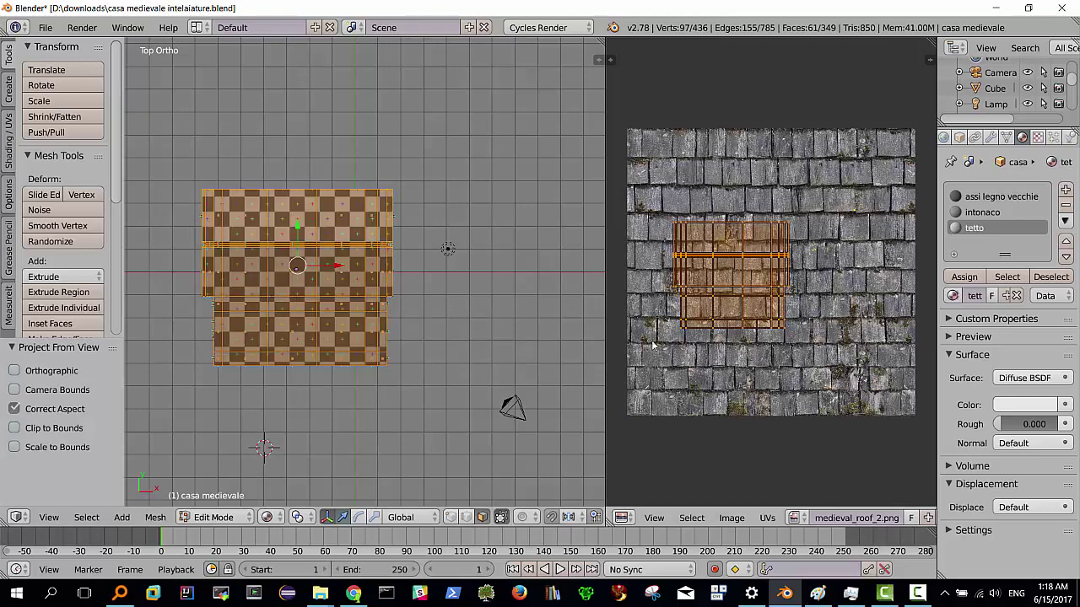
{"action": "key", "text": "s"}
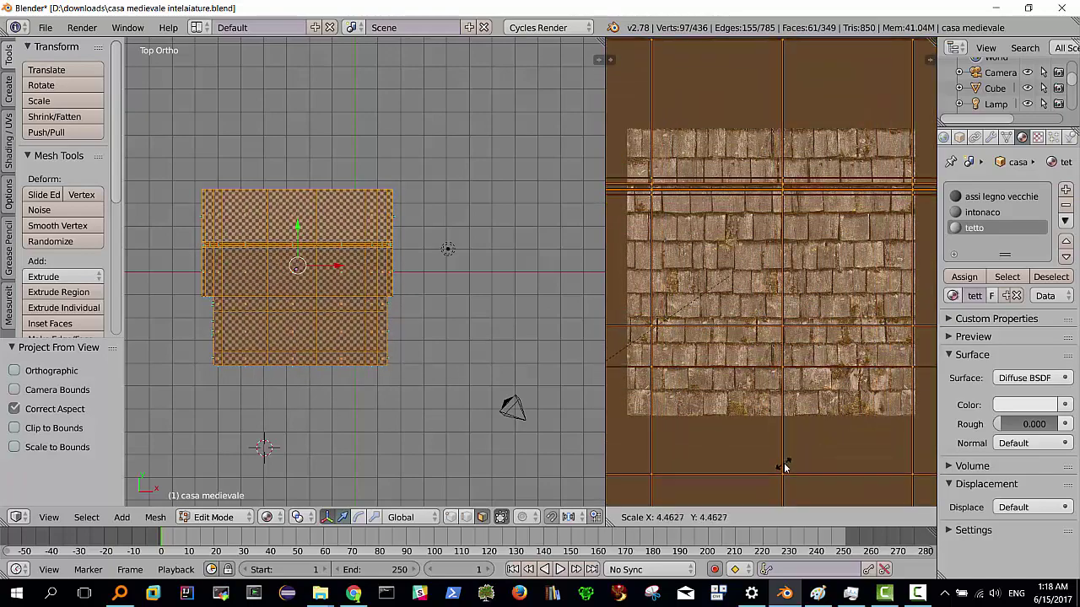
{"action": "left_click", "coordinate": [784, 463]}
Assign the tetto material to the selected roof faces
{"action": "mouse_move", "coordinate": [245, 303]}
{"action": "middle_mouse_down"}
{"action": "mouse_move", "coordinate": [235, 306]}
{"action": "mouse_move", "coordinate": [351, 221]}
{"action": "middle_mouse_up"}
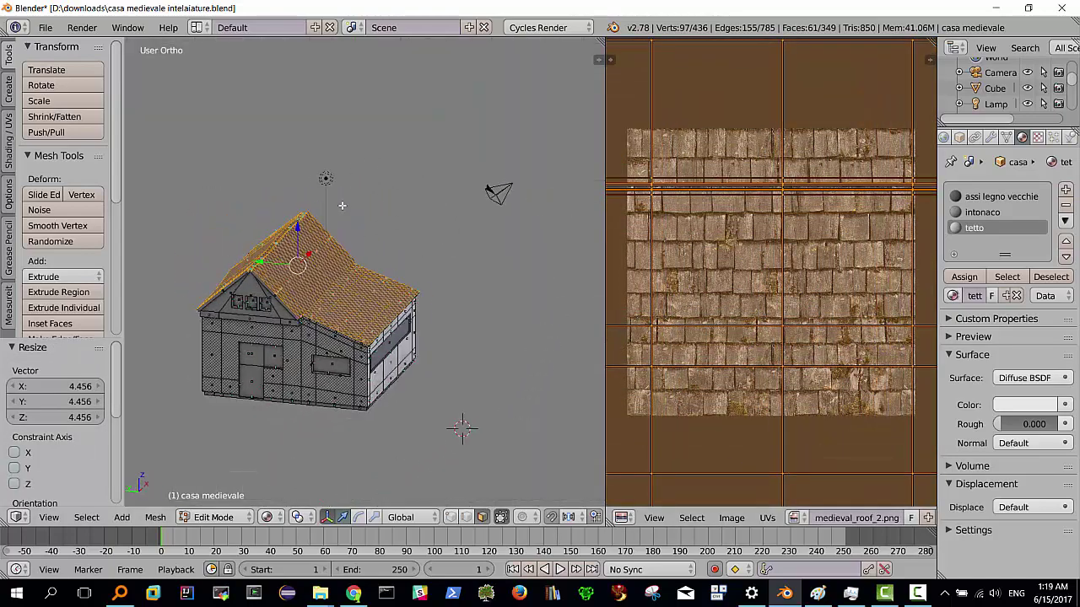
{"action": "scroll", "coordinate": [351, 221], "scroll_direction": "up", "scroll_amount": 2}
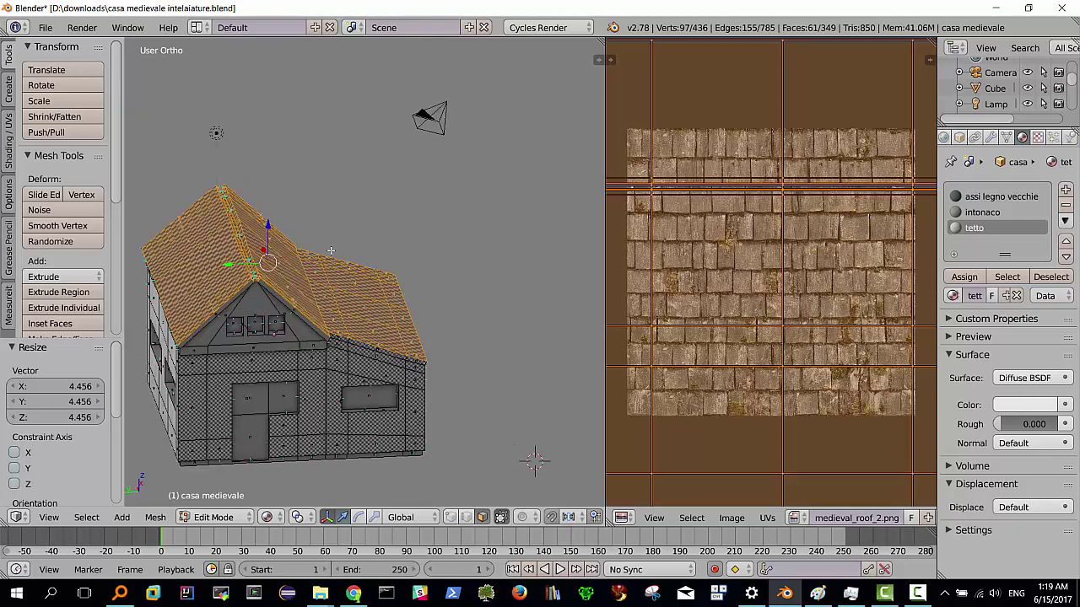
{"action": "middle_click_drag", "start_coordinate": [317, 285], "coordinate": [385, 288], "text": "shift"}
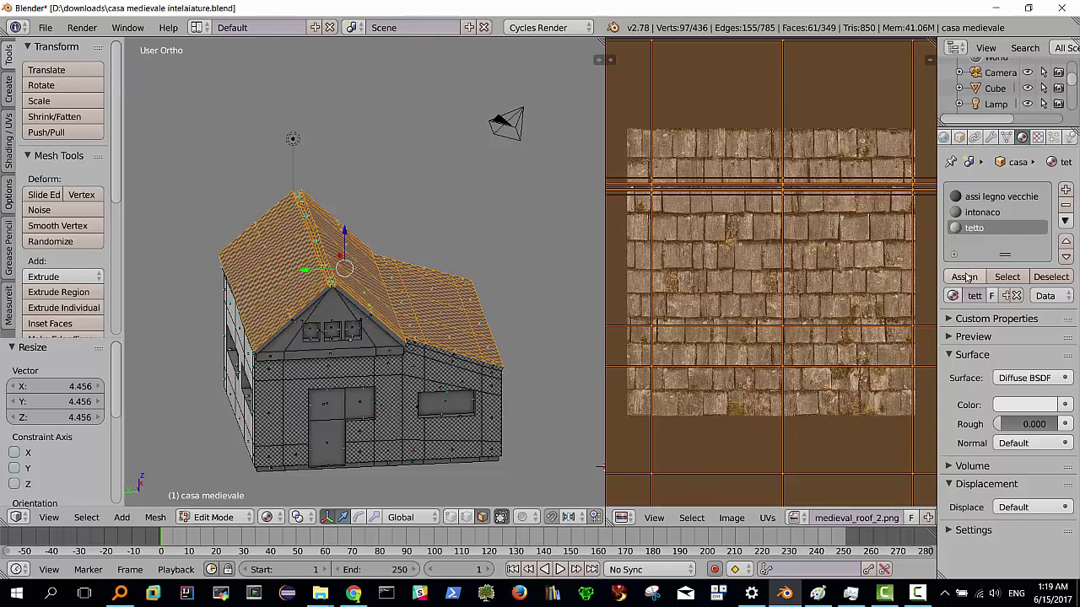
{"action": "left_click", "coordinate": [966, 277]}
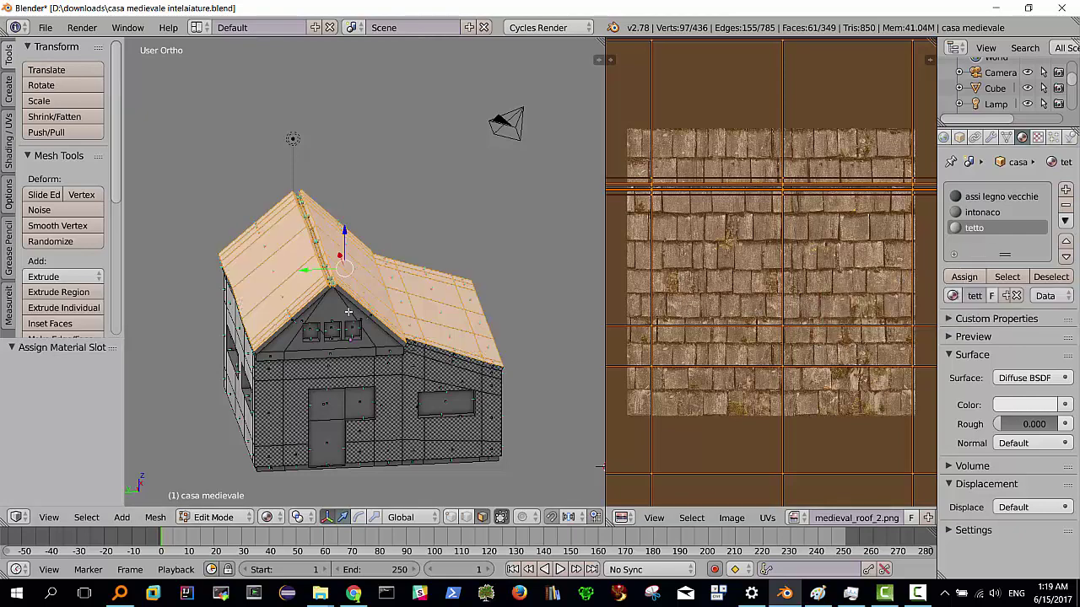
Feed the tetto material's Color from an Image Texture using medieval_roof_2.png
{"action": "mouse_move", "coordinate": [350, 314]}
{"action": "middle_mouse_down"}
{"action": "mouse_move", "coordinate": [306, 331]}
{"action": "mouse_move", "coordinate": [305, 315]}
{"action": "mouse_move", "coordinate": [324, 318]}
{"action": "middle_mouse_up"}
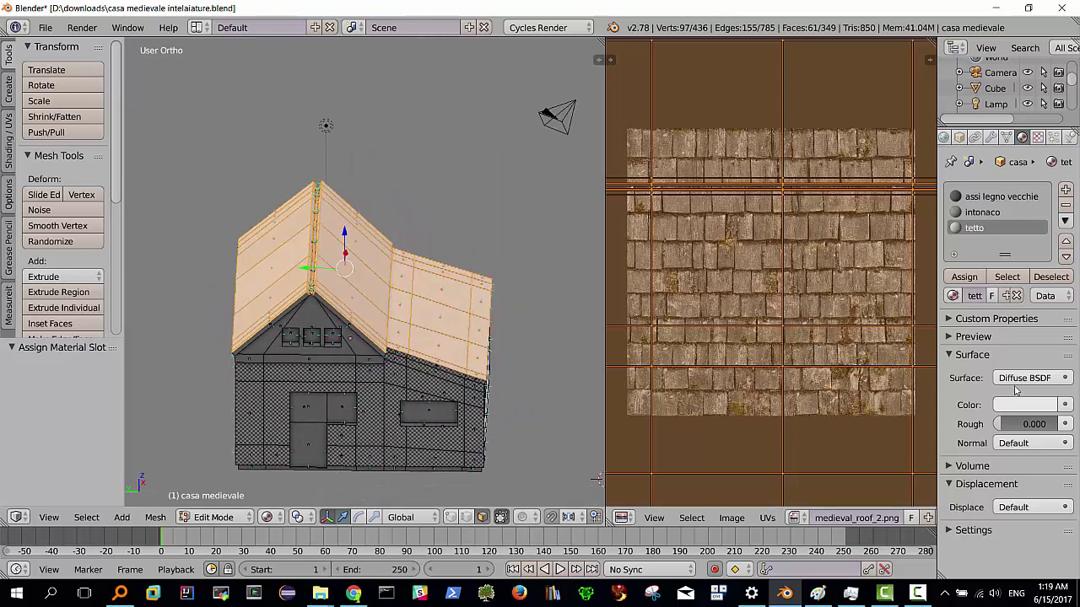
{"action": "left_click", "coordinate": [1064, 405]}
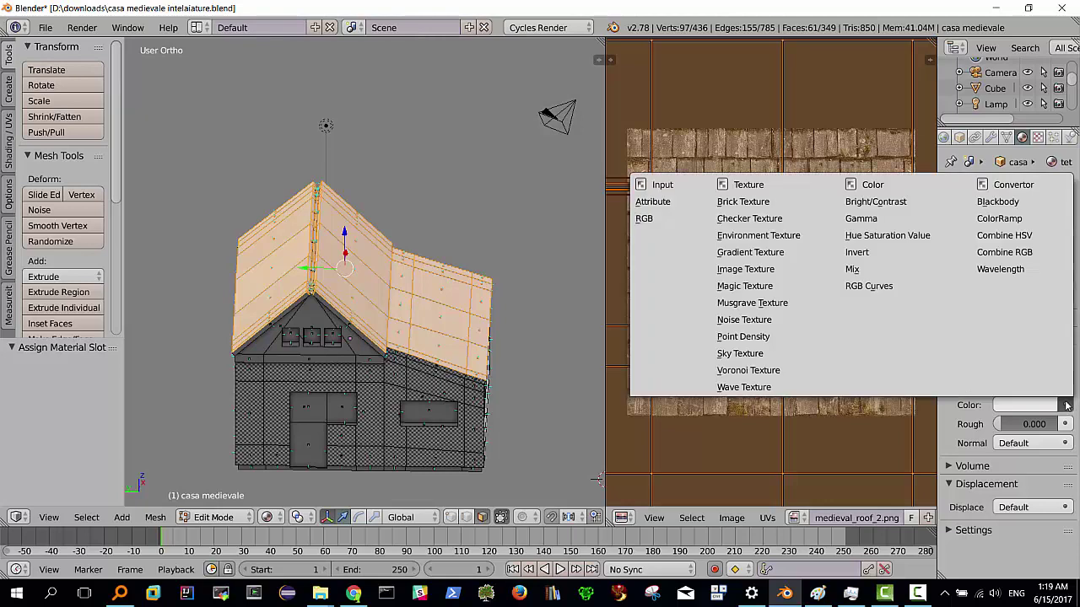
{"action": "left_click", "coordinate": [749, 270]}
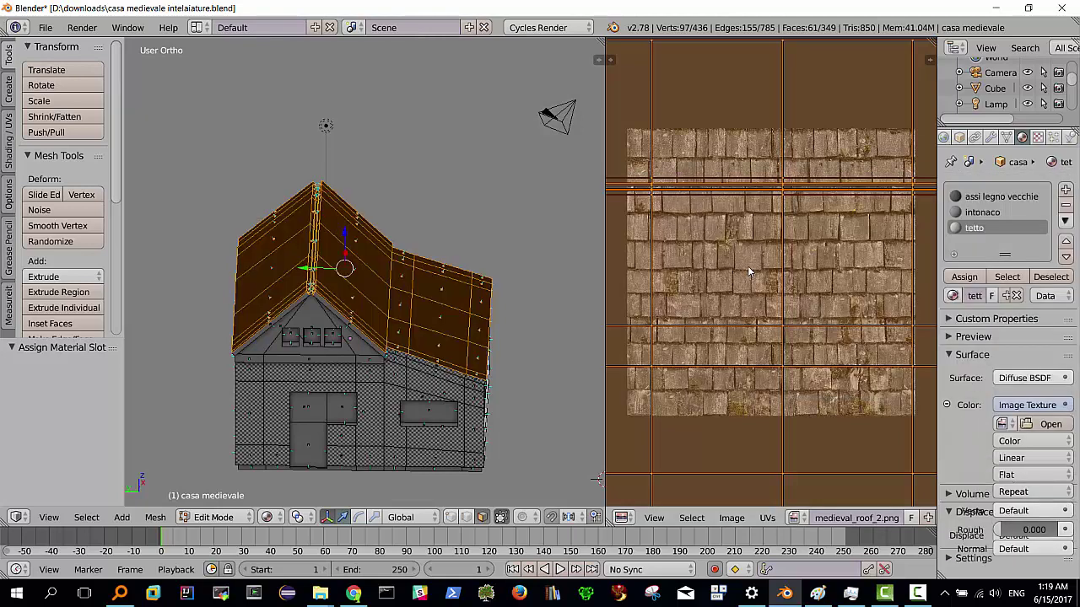
{"action": "left_click", "coordinate": [997, 424]}
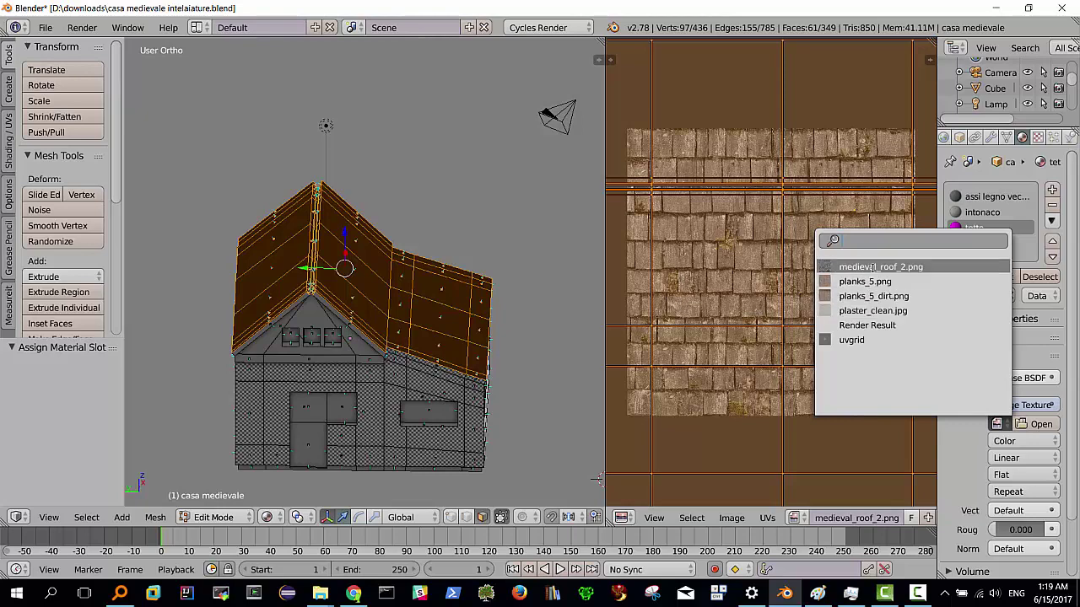
{"action": "left_click", "coordinate": [872, 267]}
{"action": "mouse_move", "coordinate": [362, 304]}
{"action": "middle_mouse_down"}
{"action": "mouse_move", "coordinate": [319, 319]}
{"action": "mouse_move", "coordinate": [460, 284]}
{"action": "mouse_move", "coordinate": [369, 299]}
{"action": "mouse_move", "coordinate": [310, 327]}
{"action": "middle_mouse_up"}
Inspect the shingled roof from several angles, then align with the front gable and select a face
{"action": "scroll", "coordinate": [310, 326], "scroll_direction": "up", "scroll_amount": 2}
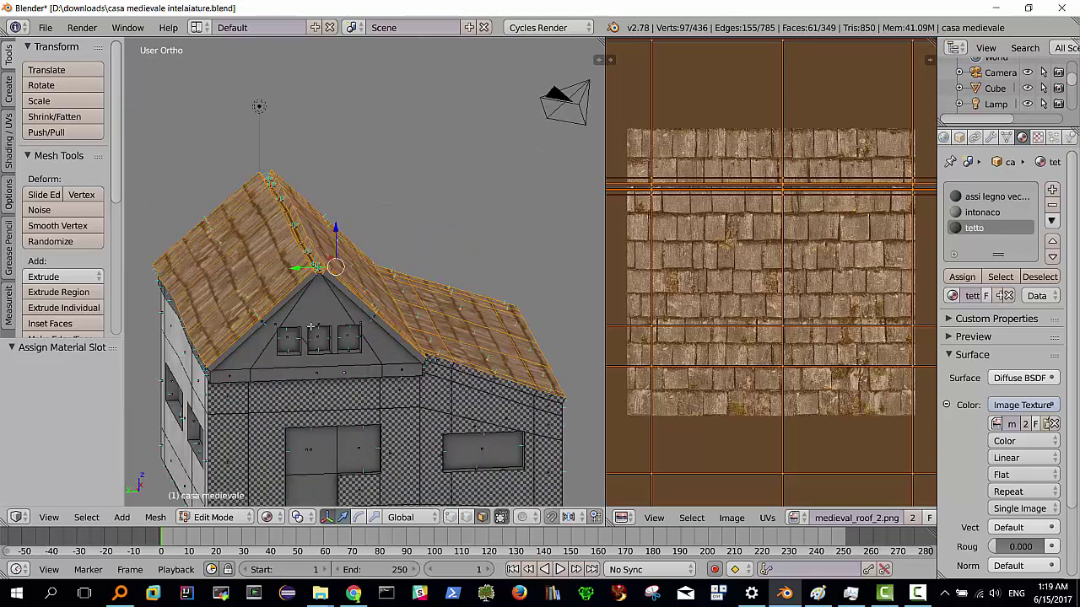
{"action": "mouse_move", "coordinate": [321, 318]}
{"action": "middle_mouse_down"}
{"action": "mouse_move", "coordinate": [502, 314]}
{"action": "mouse_move", "coordinate": [566, 296]}
{"action": "middle_mouse_up"}
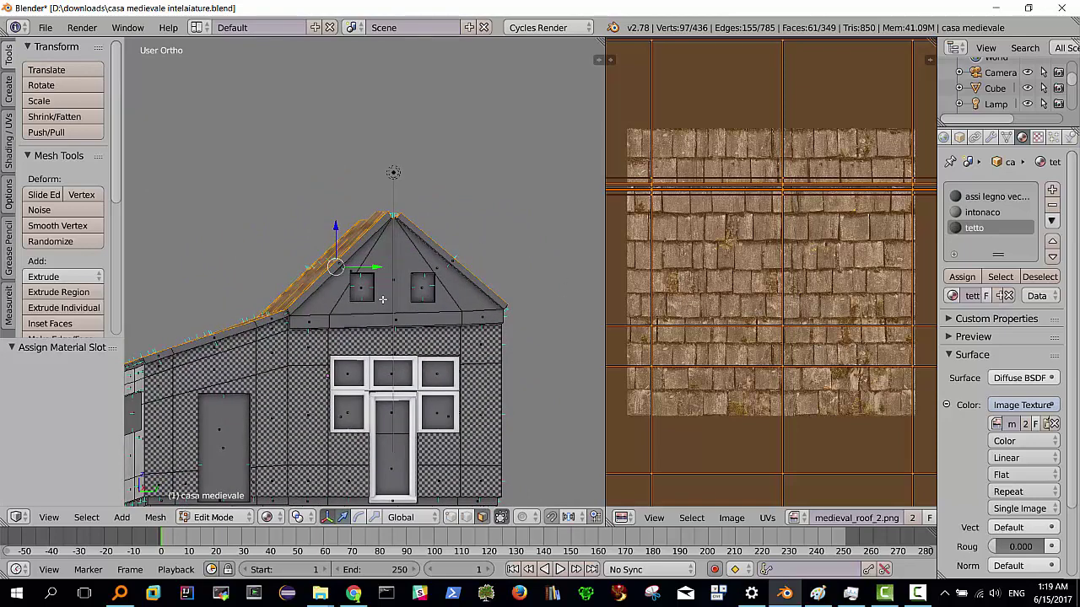
{"action": "middle_click_drag", "start_coordinate": [419, 287], "coordinate": [329, 299]}
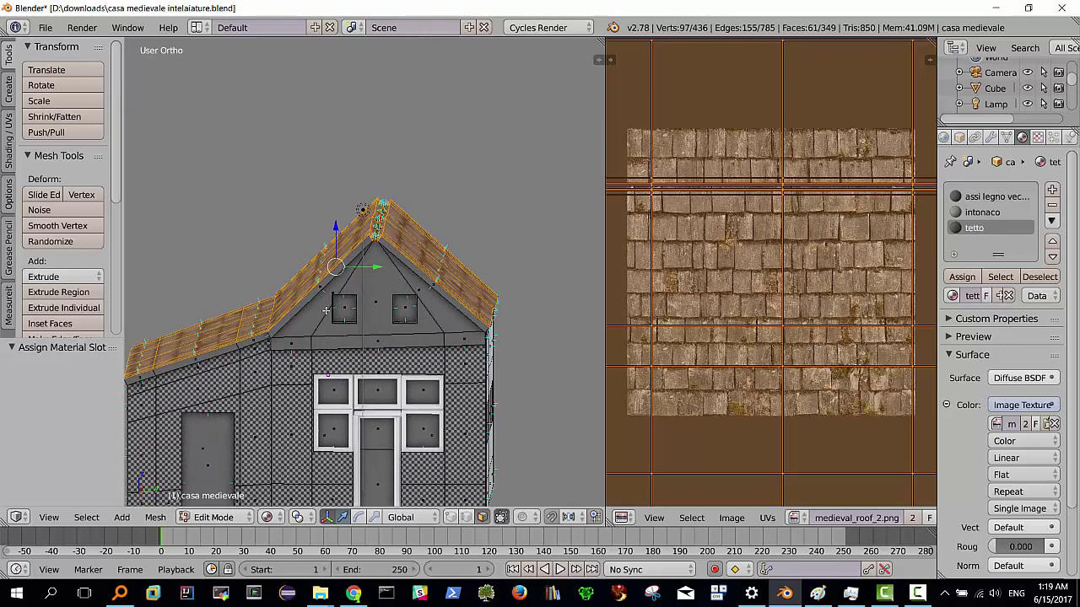
{"action": "middle_click_drag", "start_coordinate": [325, 310], "coordinate": [325, 310], "text": "alt"}
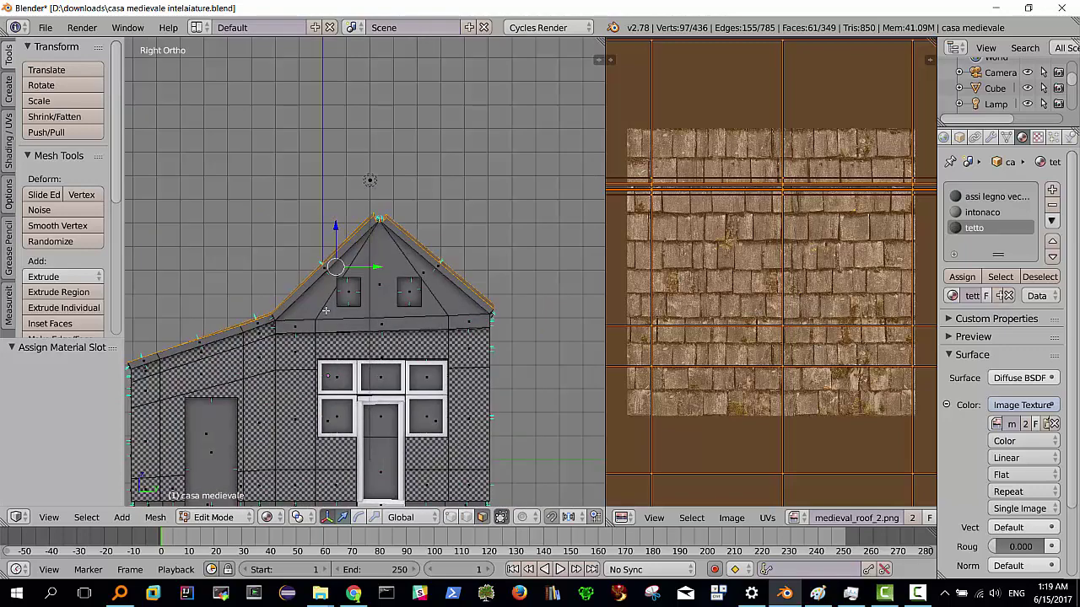
{"action": "right_click", "coordinate": [329, 284]}
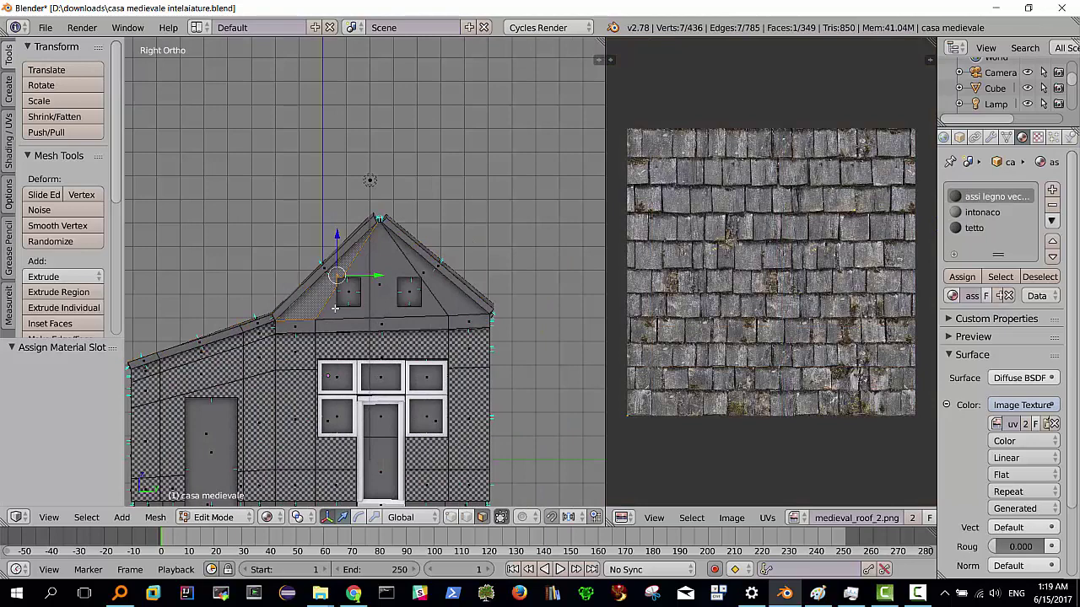
Select the gable triangle and the strip faces below it, and assign intonaco
{"action": "right_click", "coordinate": [352, 309], "text": "shift"}
{"action": "right_click", "coordinate": [451, 299], "text": "shift"}
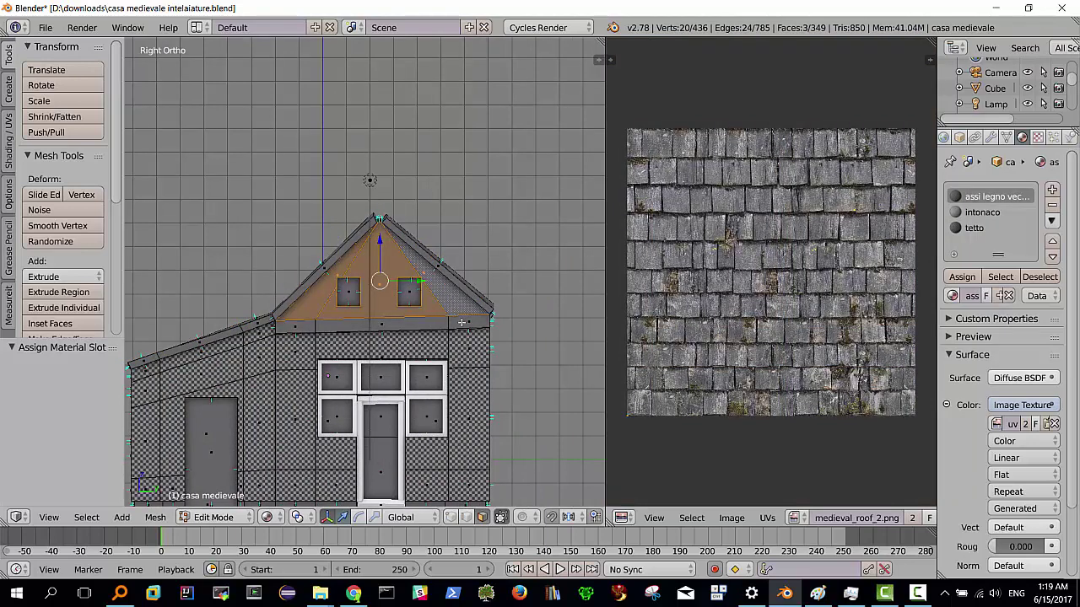
{"action": "right_click", "coordinate": [461, 323], "text": "shift"}
{"action": "right_click", "coordinate": [365, 327], "text": "shift"}
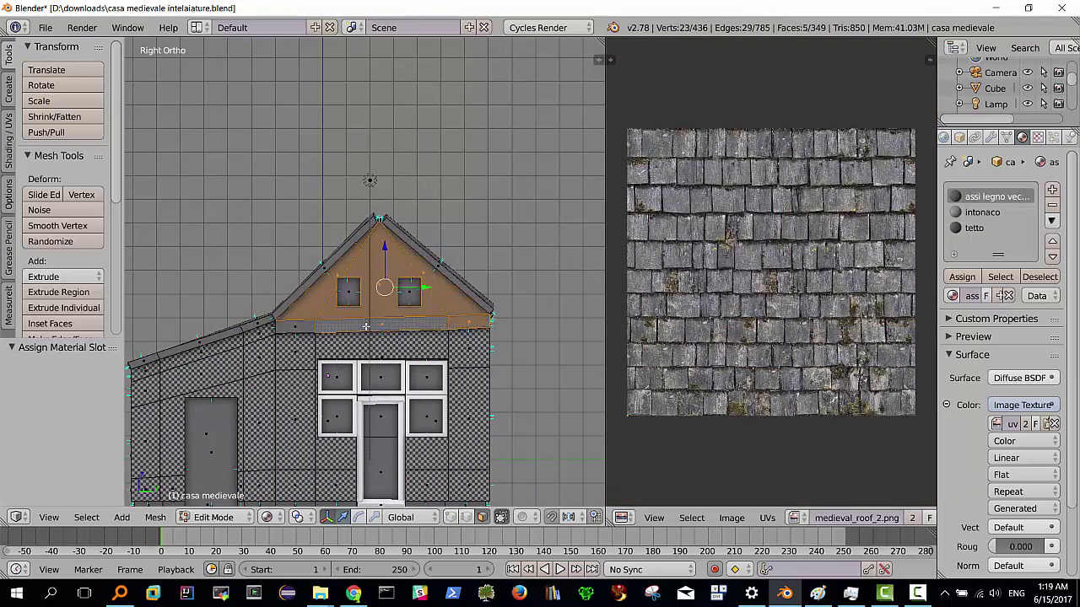
{"action": "right_click", "coordinate": [301, 325], "text": "shift"}
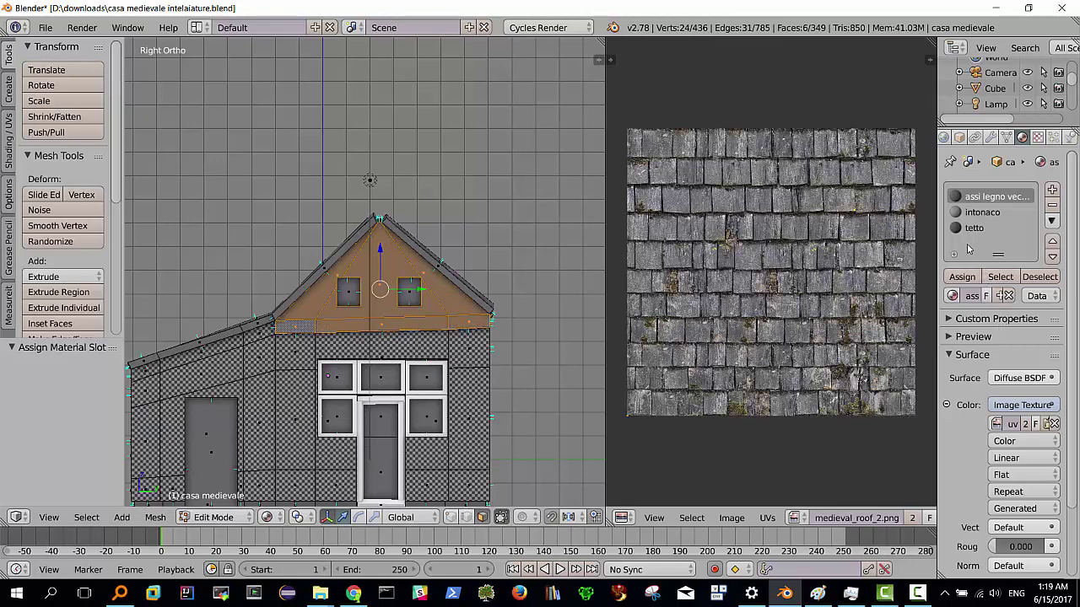
{"action": "left_click", "coordinate": [984, 214]}
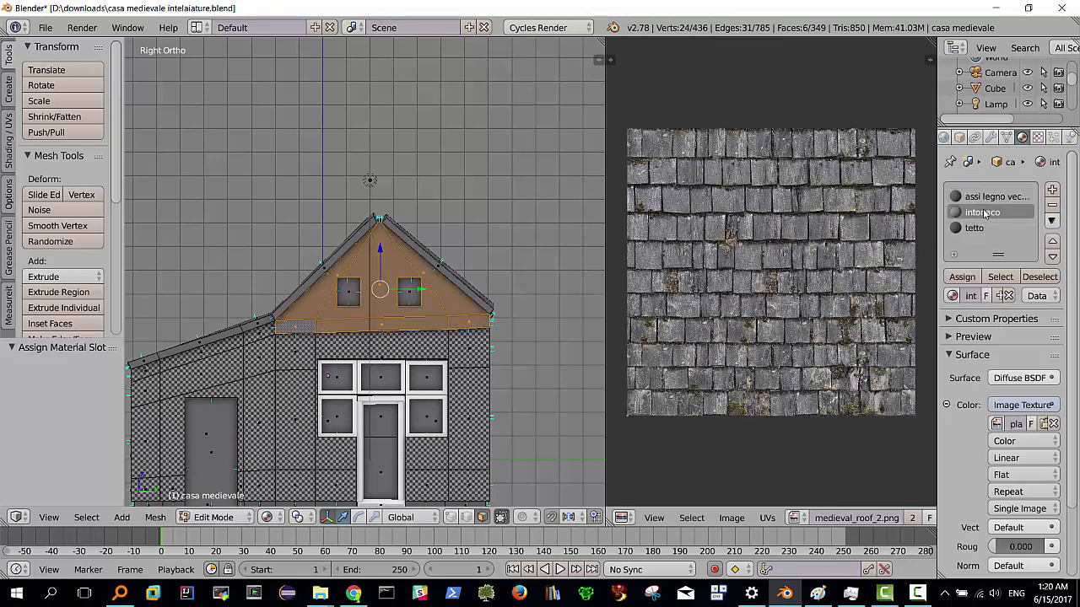
{"action": "left_click", "coordinate": [967, 278]}
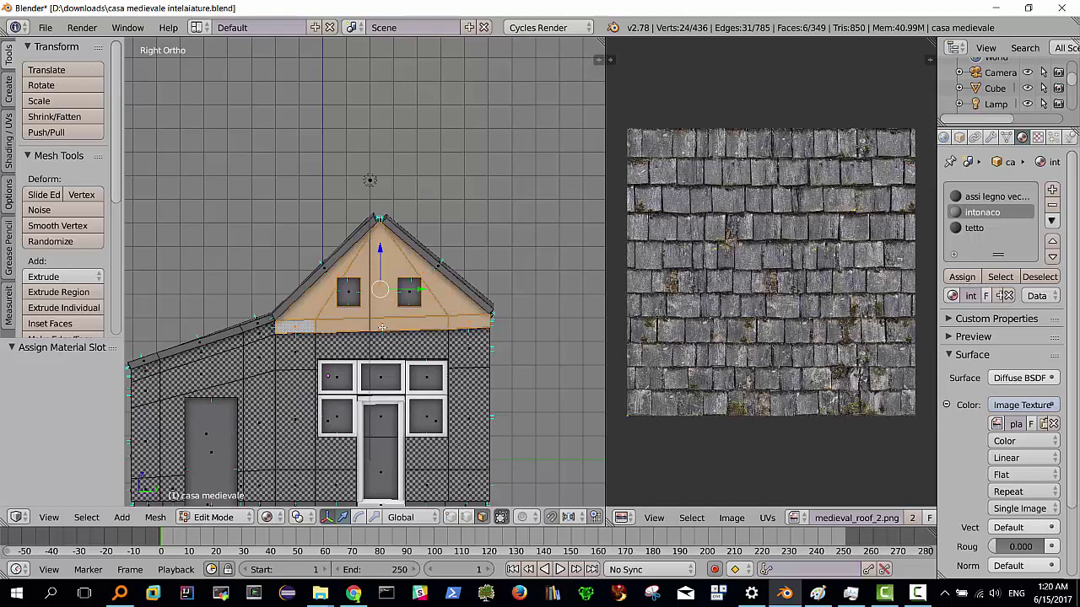
{"action": "left_click", "coordinate": [797, 518]}
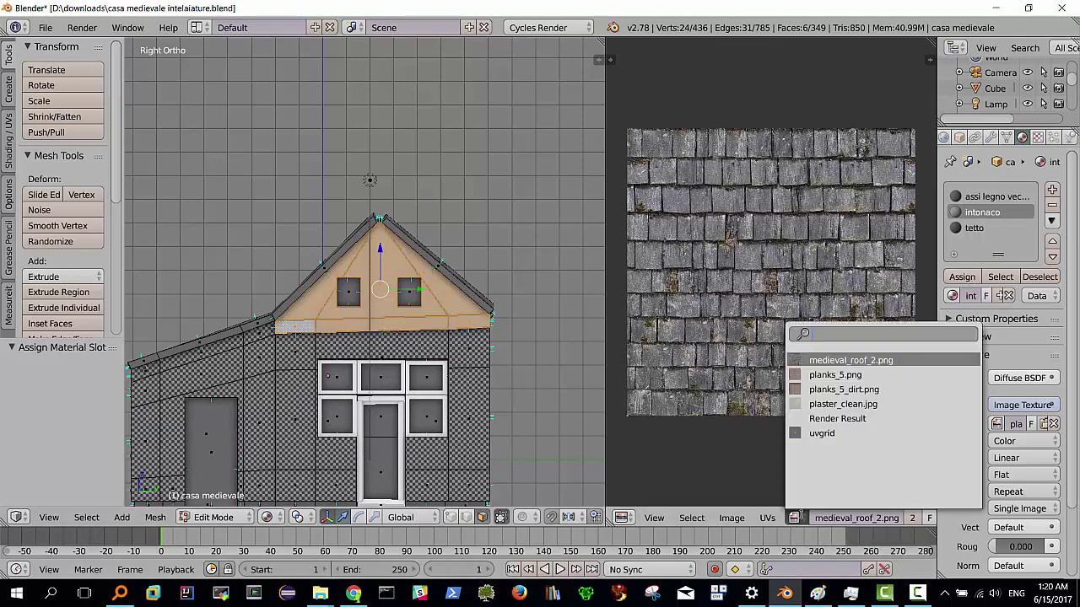
{"action": "left_click", "coordinate": [824, 403]}
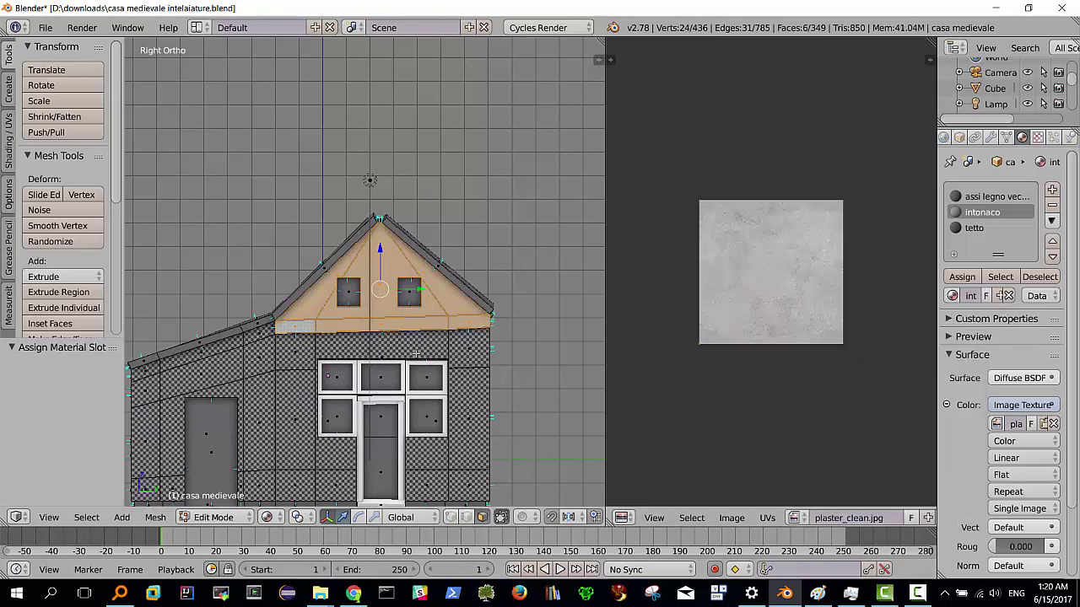
{"action": "key", "text": "u"}
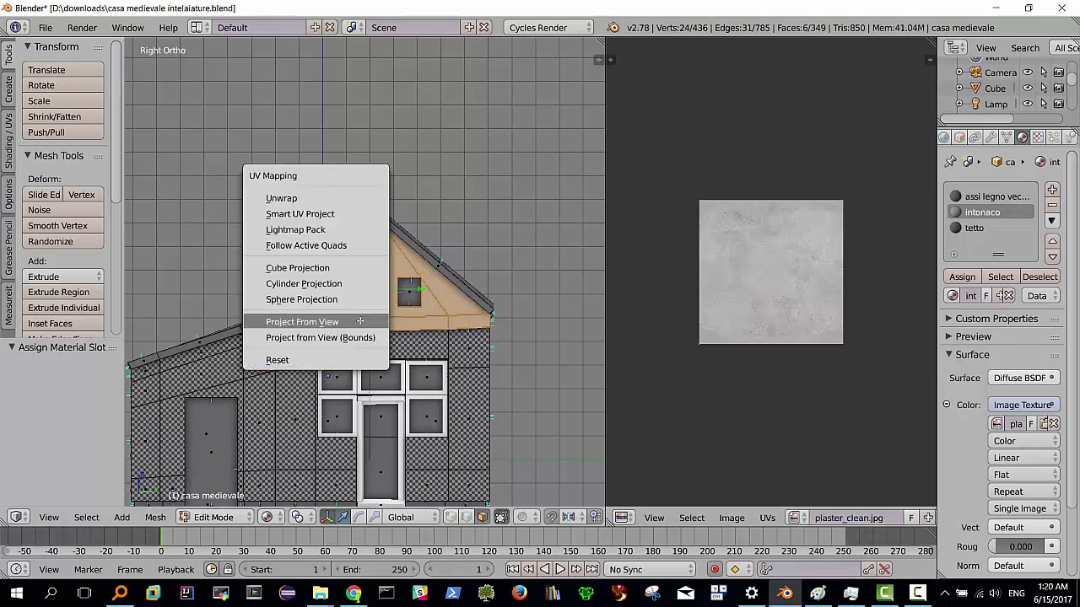
{"action": "left_click", "coordinate": [360, 320]}
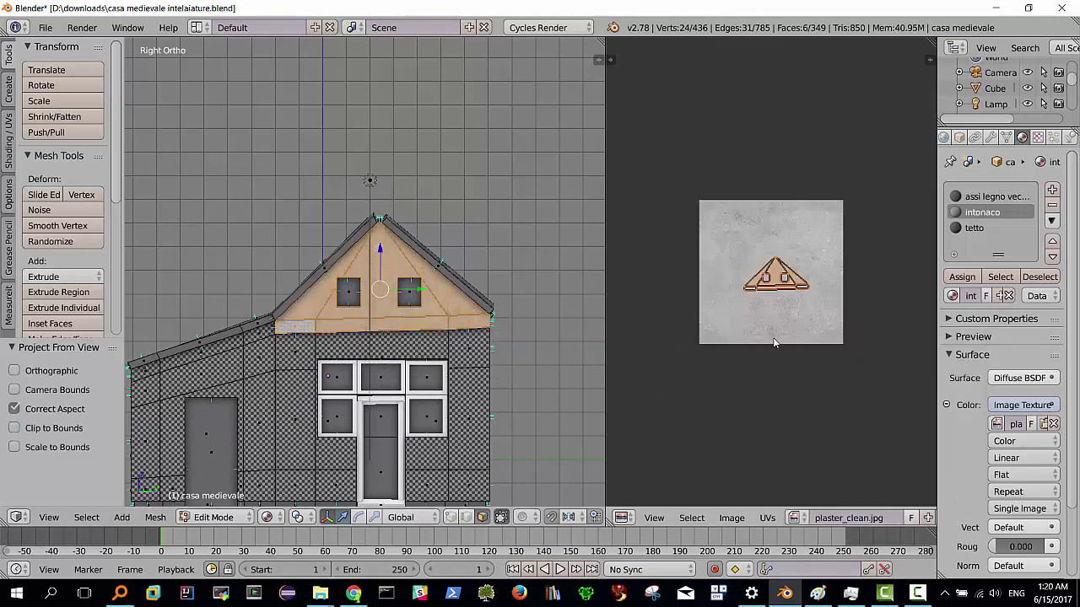
{"action": "key", "text": "s"}
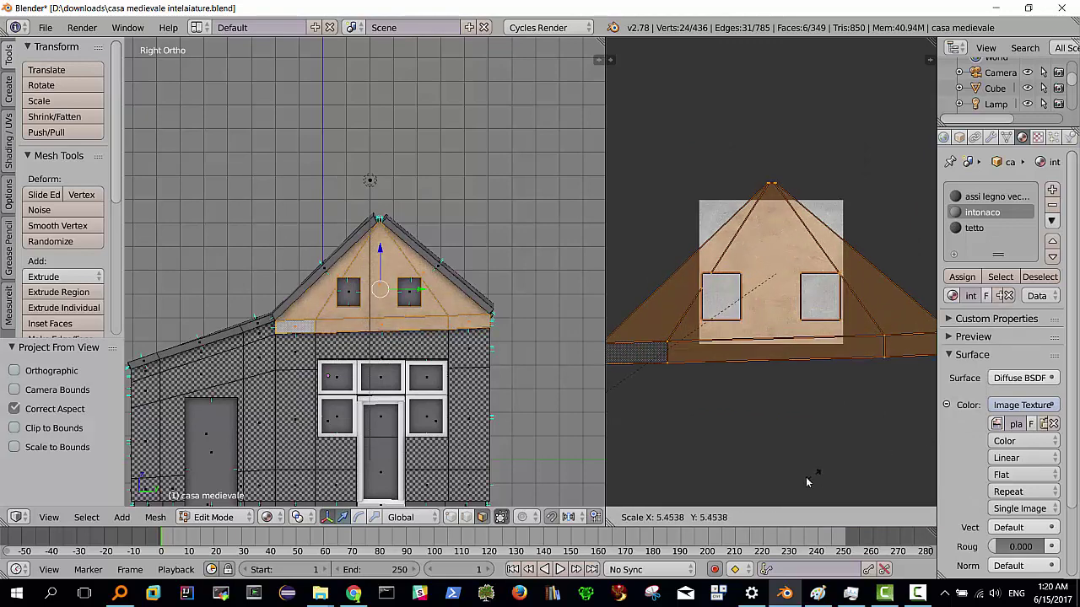
{"action": "left_click", "coordinate": [738, 489]}
{"action": "scroll", "coordinate": [430, 358], "scroll_direction": "up", "scroll_amount": 1}
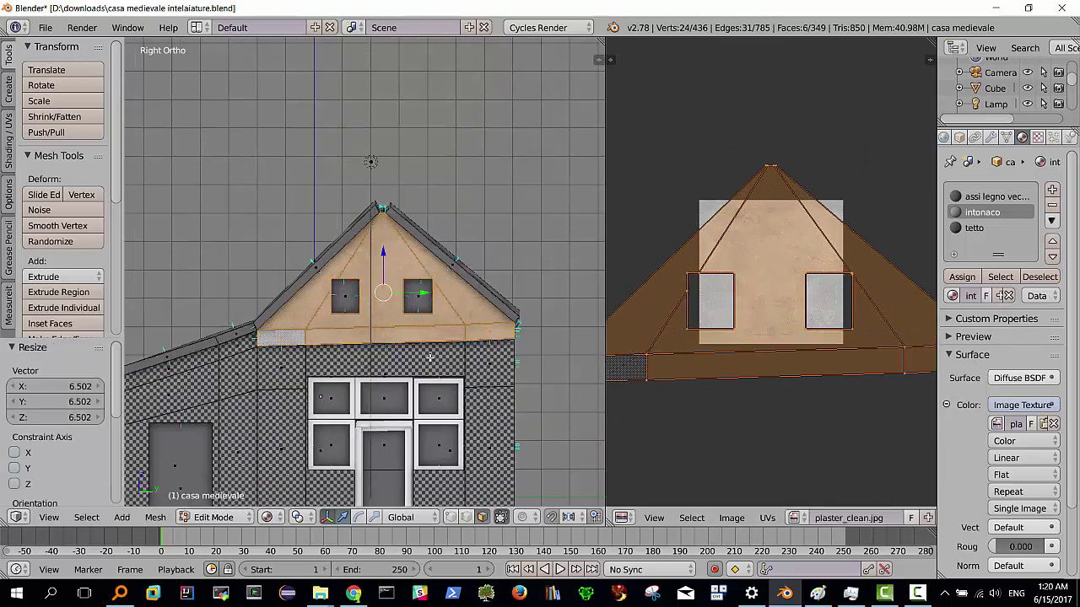
{"action": "scroll", "coordinate": [430, 359], "scroll_direction": "up", "scroll_amount": 2}
{"action": "scroll", "coordinate": [436, 368], "scroll_direction": "up", "scroll_amount": 2}
{"action": "scroll", "coordinate": [468, 352], "scroll_direction": "down", "scroll_amount": 3}
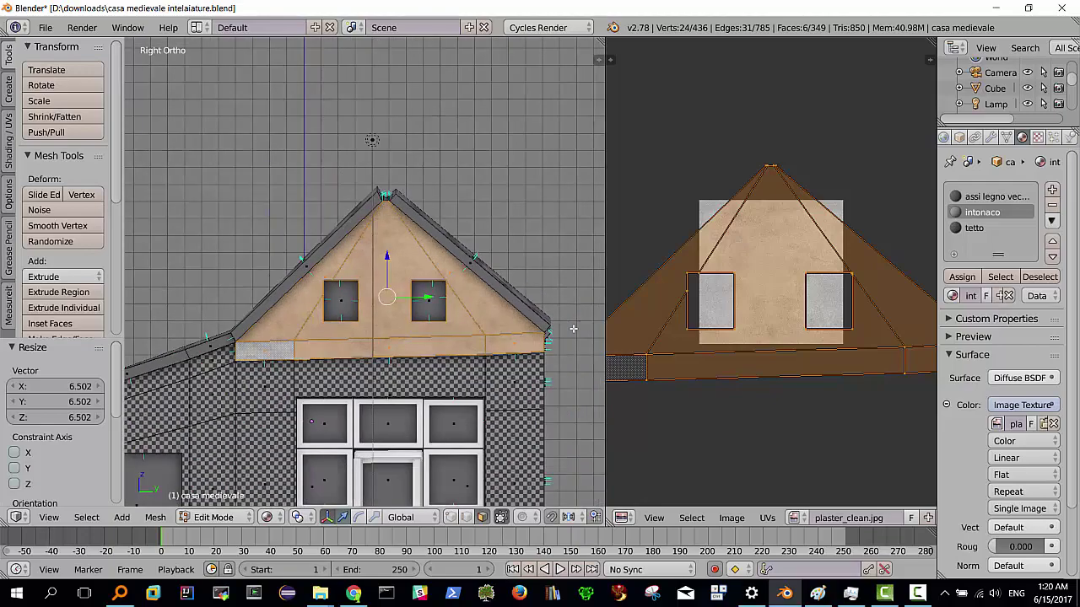
{"action": "middle_click_drag", "start_coordinate": [288, 319], "coordinate": [495, 315]}
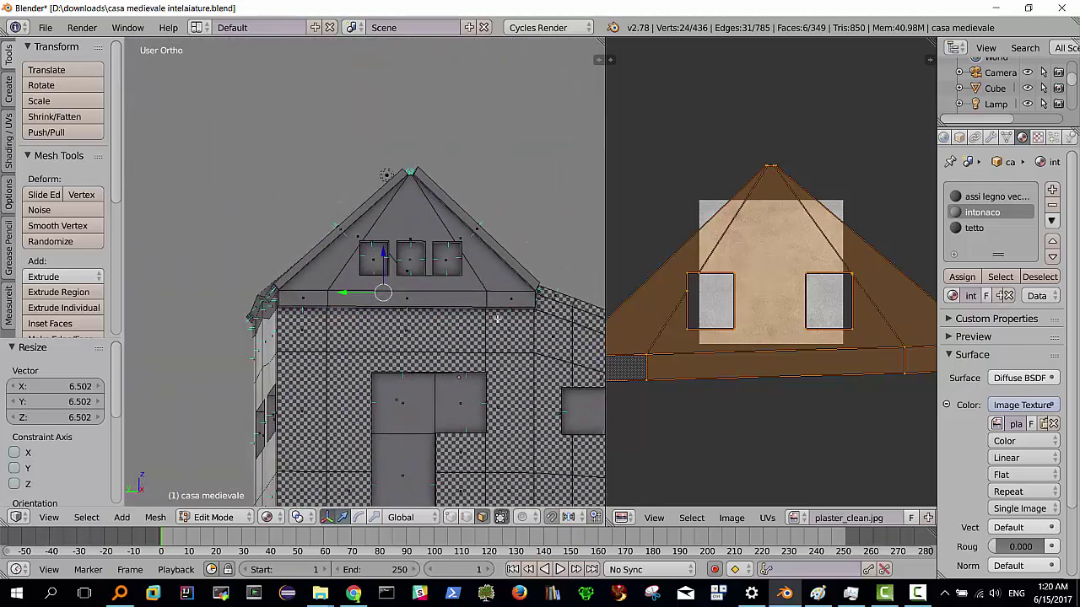
In the left side view, select the gable triangle and the strip faces beneath the roof
{"action": "key", "text": "KP_1"}
{"action": "key", "text": "ctrl+KP_3"}
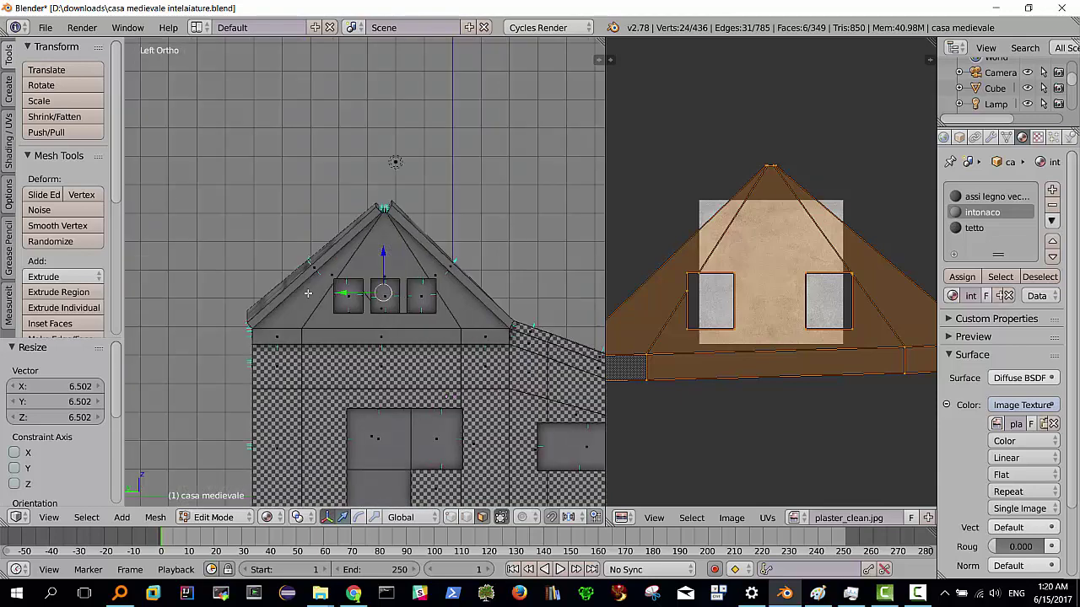
{"action": "right_click", "coordinate": [308, 294]}
{"action": "right_click", "coordinate": [377, 267], "text": "shift"}
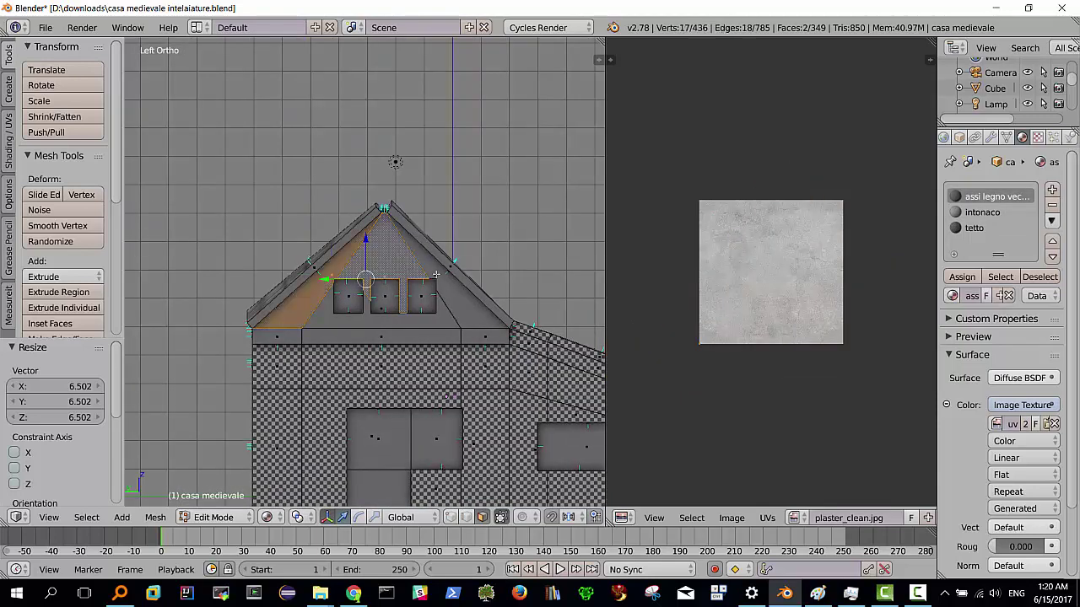
{"action": "right_click", "coordinate": [450, 281], "text": "shift"}
{"action": "right_click", "coordinate": [477, 335], "text": "shift"}
{"action": "right_click", "coordinate": [442, 322], "text": "shift"}
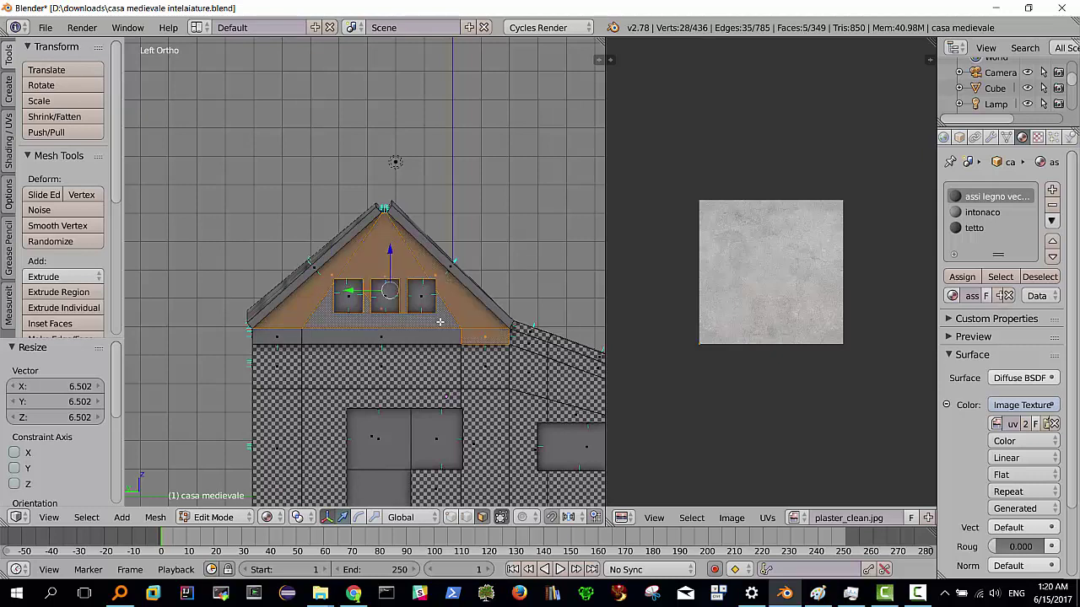
{"action": "right_click", "coordinate": [404, 335], "text": "shift"}
{"action": "right_click", "coordinate": [279, 337], "text": "shift"}
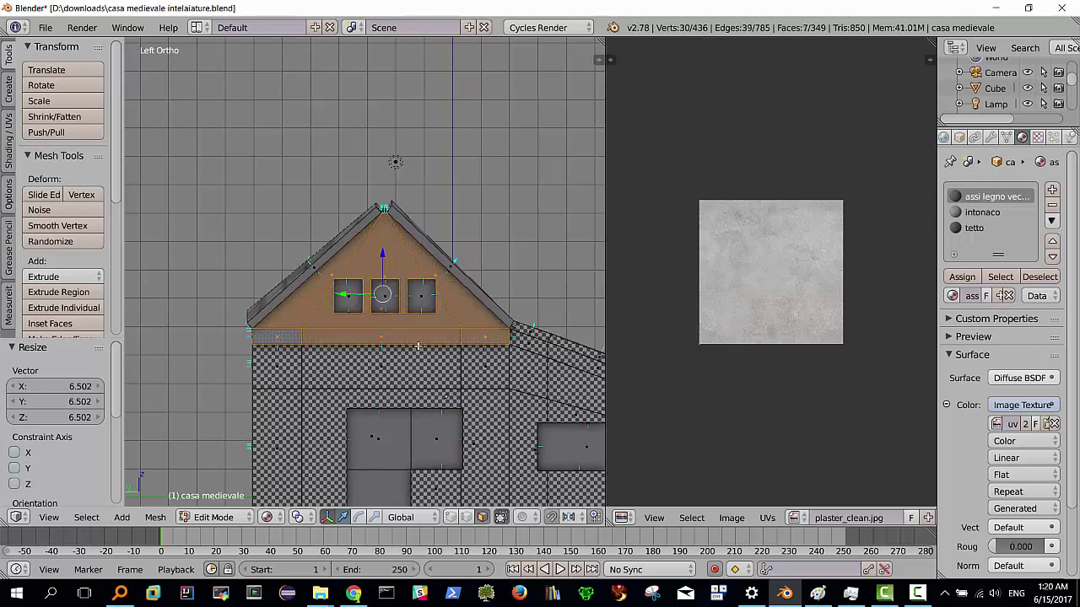
Project the gable UVs from view, scale them by 6.220, and choose the intonaco slot
{"action": "key", "text": "u"}
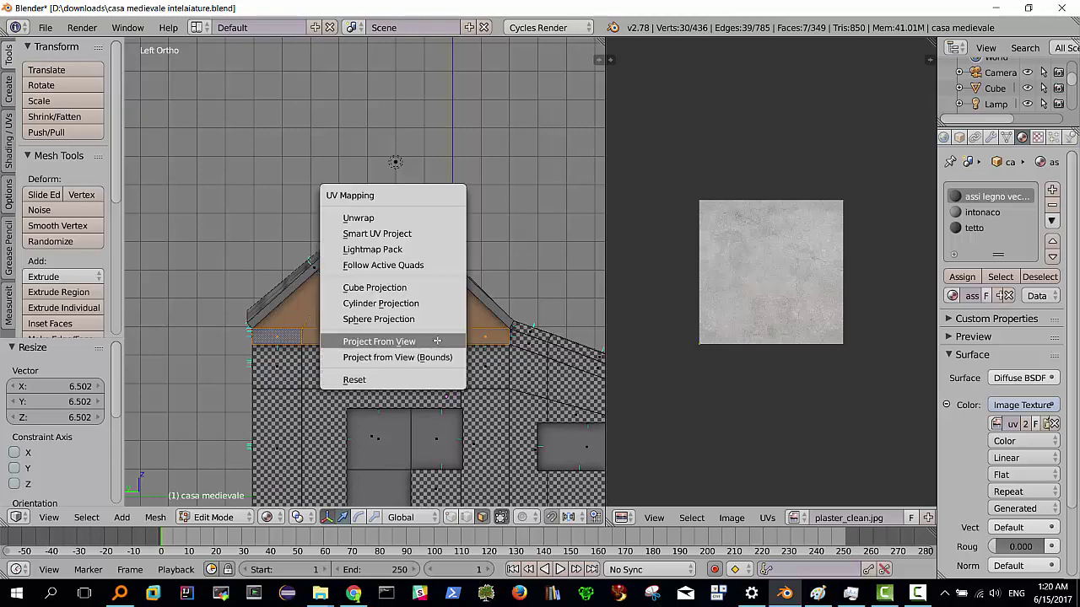
{"action": "left_click", "coordinate": [437, 340]}
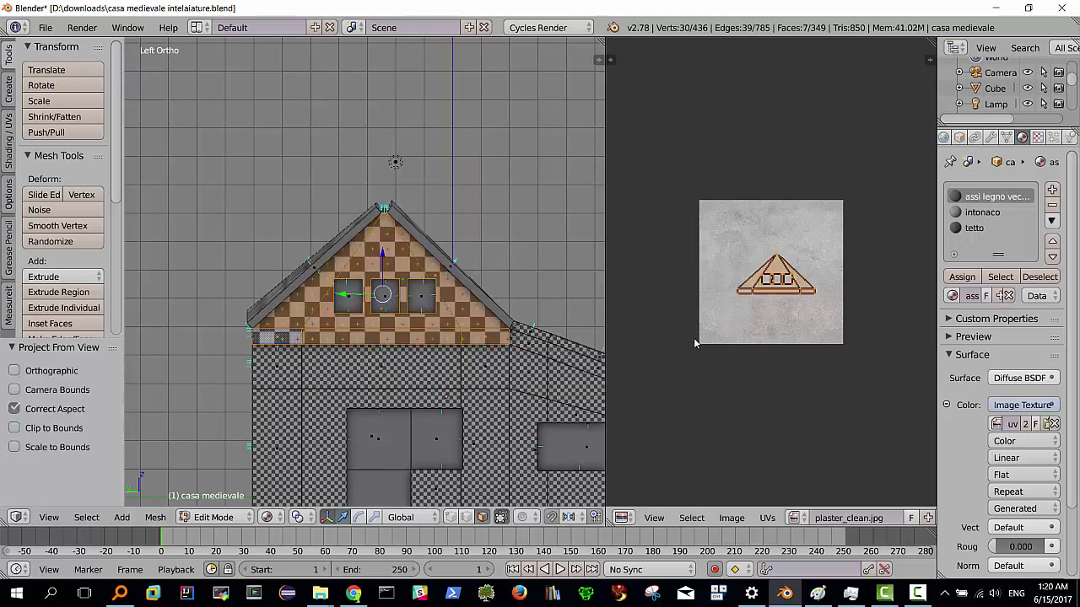
{"action": "key", "text": "s"}
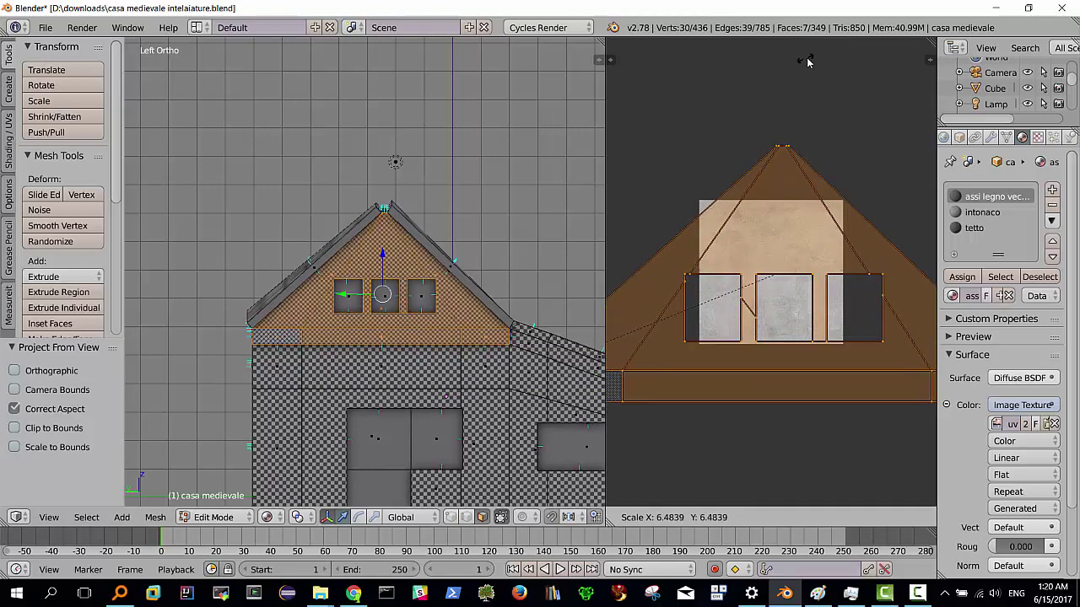
{"action": "left_click", "coordinate": [832, 55]}
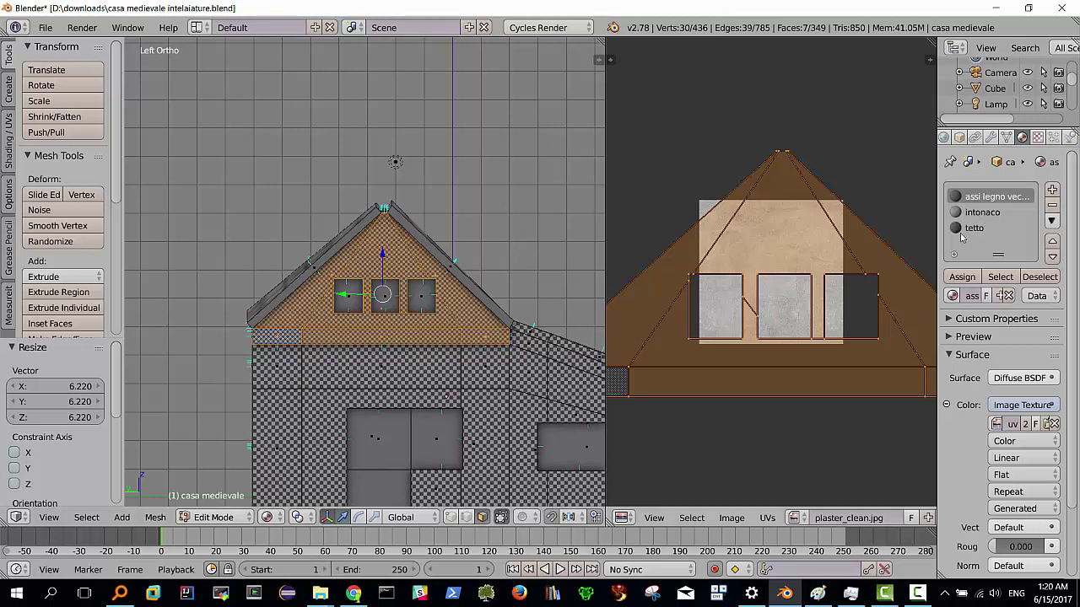
{"action": "left_click", "coordinate": [989, 213]}
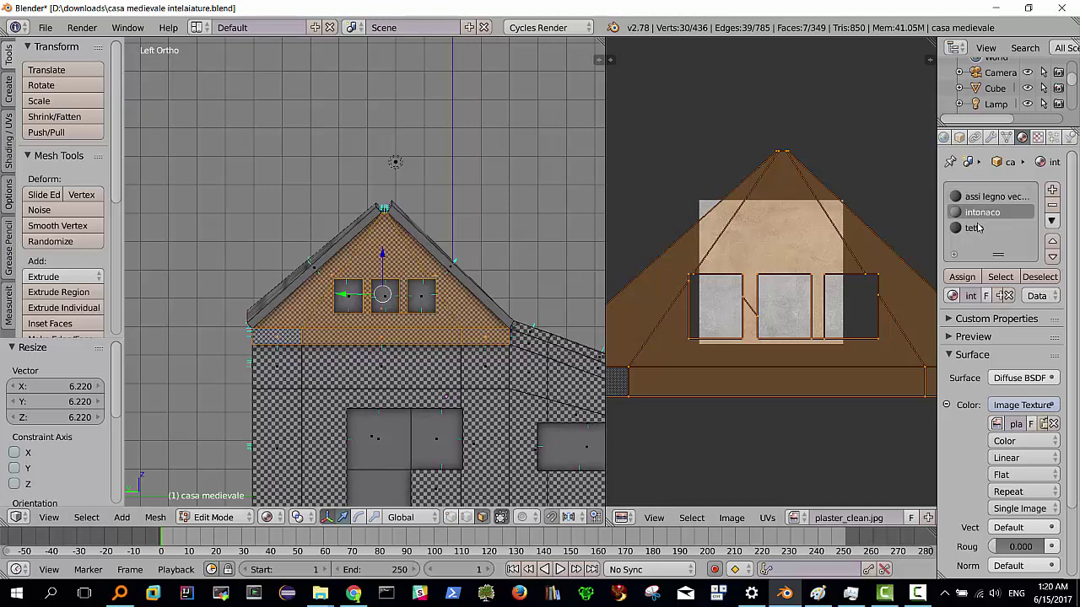
Assign intonaco to the left gable faces and check the plastered gable
{"action": "left_click", "coordinate": [962, 277]}
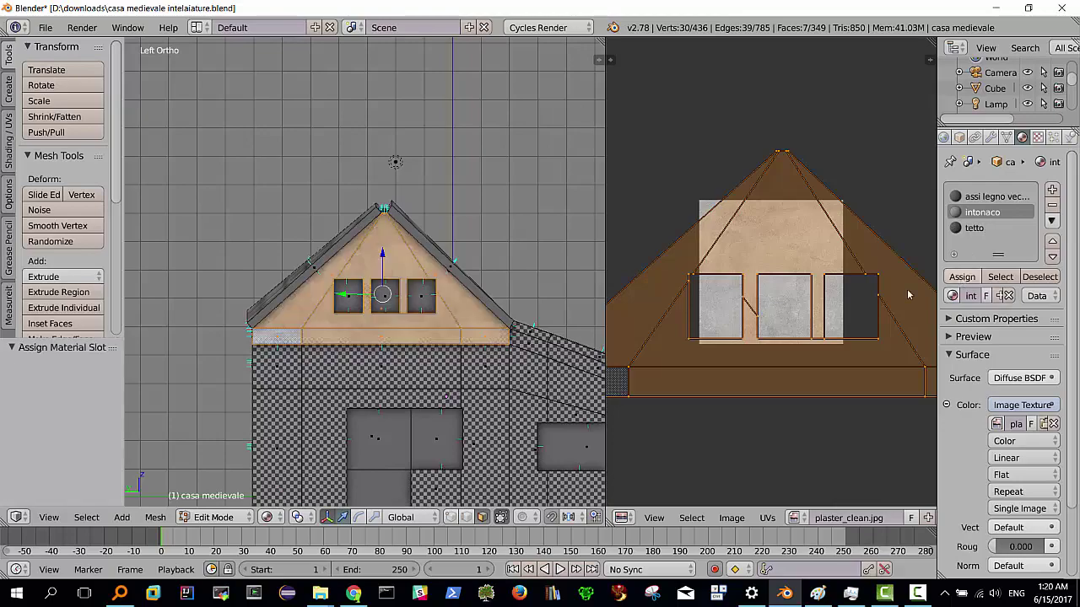
{"action": "mouse_move", "coordinate": [373, 340]}
{"action": "middle_mouse_down"}
{"action": "mouse_move", "coordinate": [385, 340]}
{"action": "mouse_move", "coordinate": [340, 364]}
{"action": "mouse_move", "coordinate": [500, 200]}
{"action": "middle_mouse_up"}
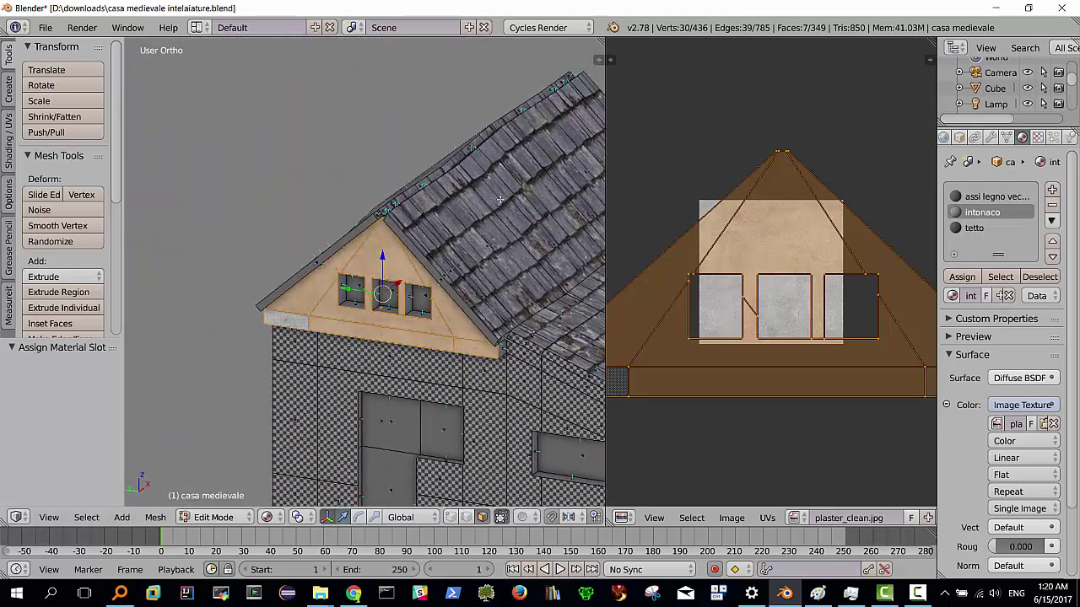
{"action": "mouse_move", "coordinate": [410, 312]}
{"action": "middle_mouse_down"}
{"action": "mouse_move", "coordinate": [485, 300]}
{"action": "mouse_move", "coordinate": [416, 372]}
{"action": "mouse_move", "coordinate": [362, 363]}
{"action": "middle_mouse_up"}
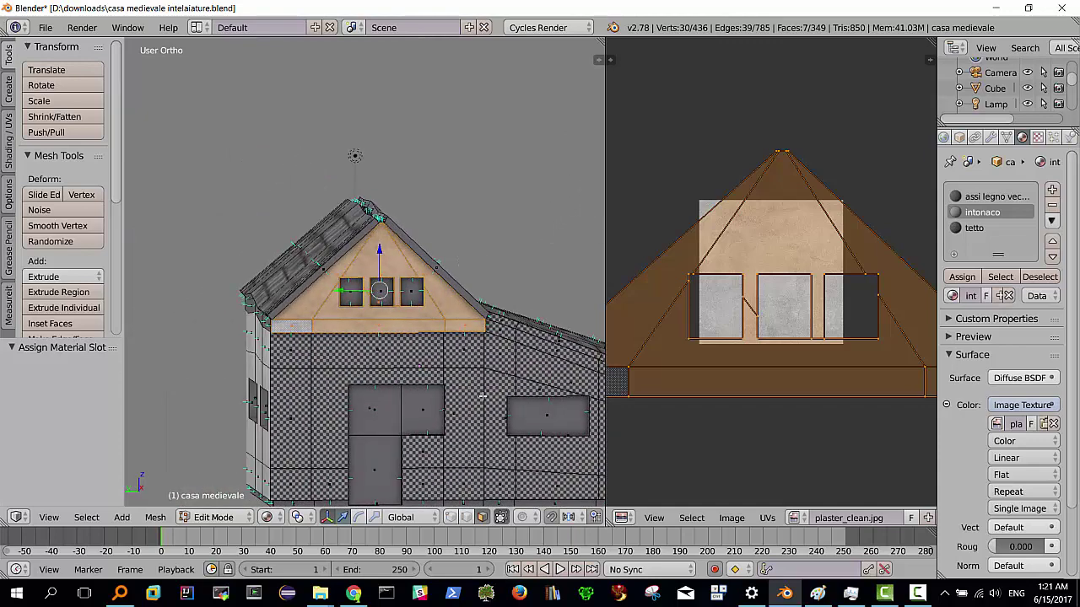
Set the assi legno vecchie material's image texture to planks_5.png
{"action": "left_click", "coordinate": [983, 199]}
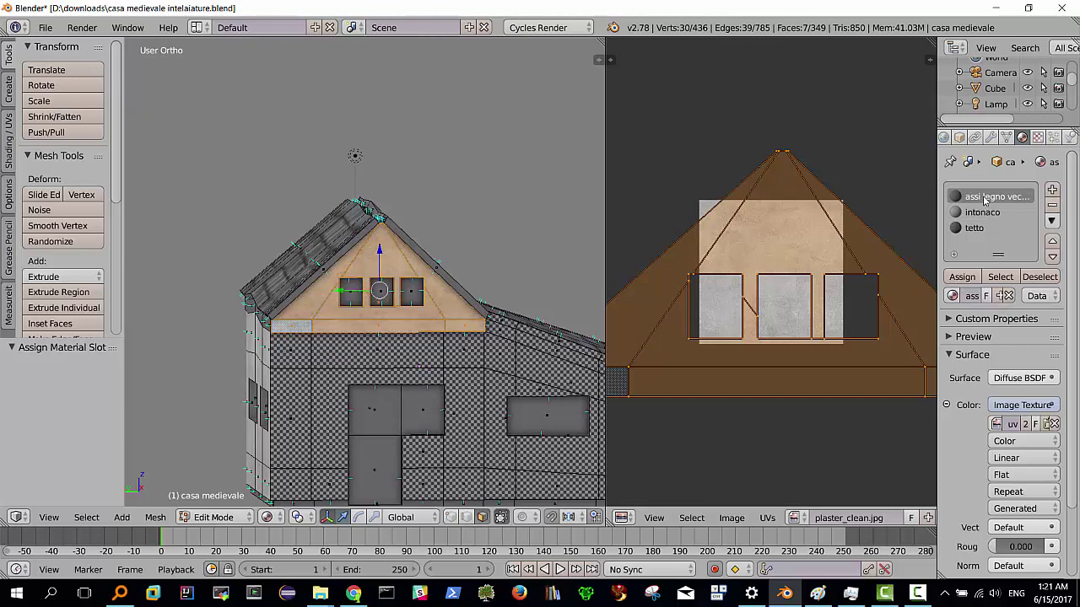
{"action": "left_click", "coordinate": [996, 424]}
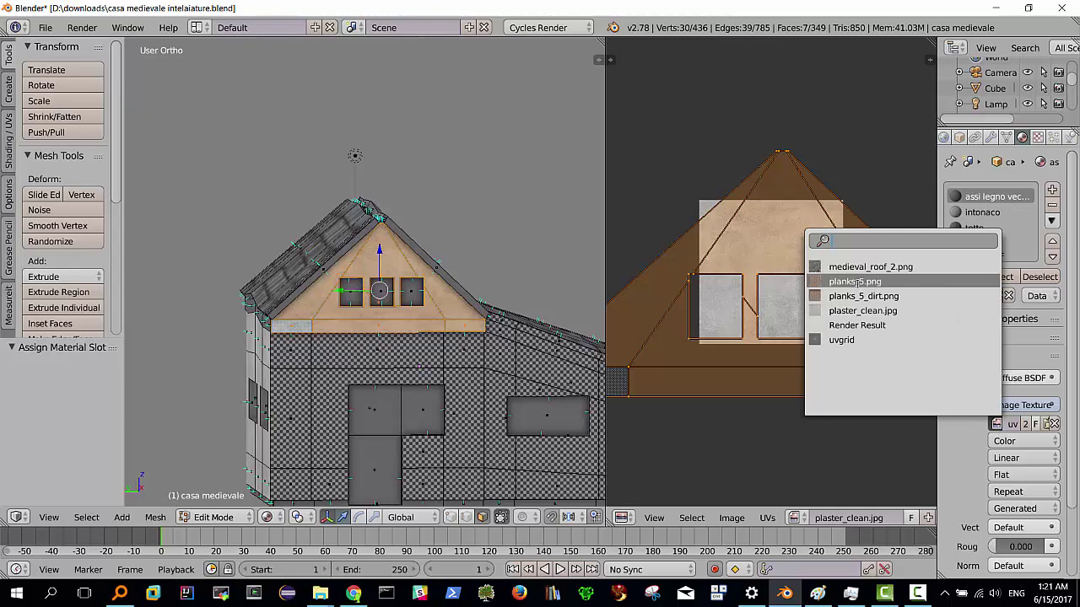
{"action": "left_click", "coordinate": [856, 282]}
{"action": "mouse_move", "coordinate": [357, 174]}
{"action": "middle_mouse_down"}
{"action": "mouse_move", "coordinate": [419, 370]}
{"action": "mouse_move", "coordinate": [362, 382]}
{"action": "middle_mouse_up"}
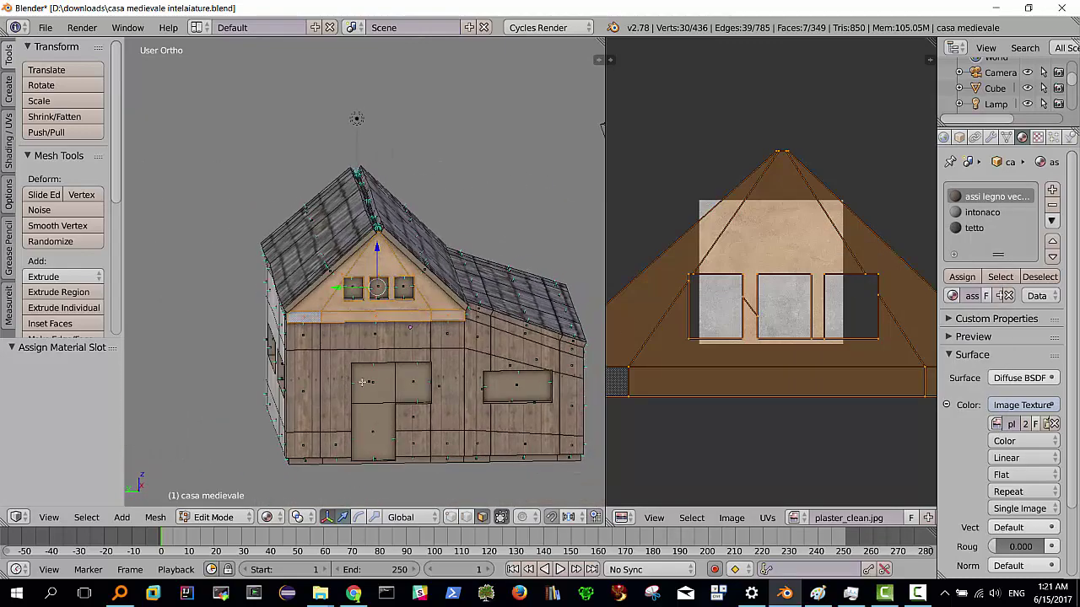
View the house from the left front and add a fourth, empty material slot
{"action": "mouse_move", "coordinate": [415, 376]}
{"action": "middle_mouse_down"}
{"action": "mouse_move", "coordinate": [291, 356]}
{"action": "mouse_move", "coordinate": [308, 368]}
{"action": "mouse_move", "coordinate": [367, 362]}
{"action": "mouse_move", "coordinate": [364, 349]}
{"action": "middle_mouse_up"}
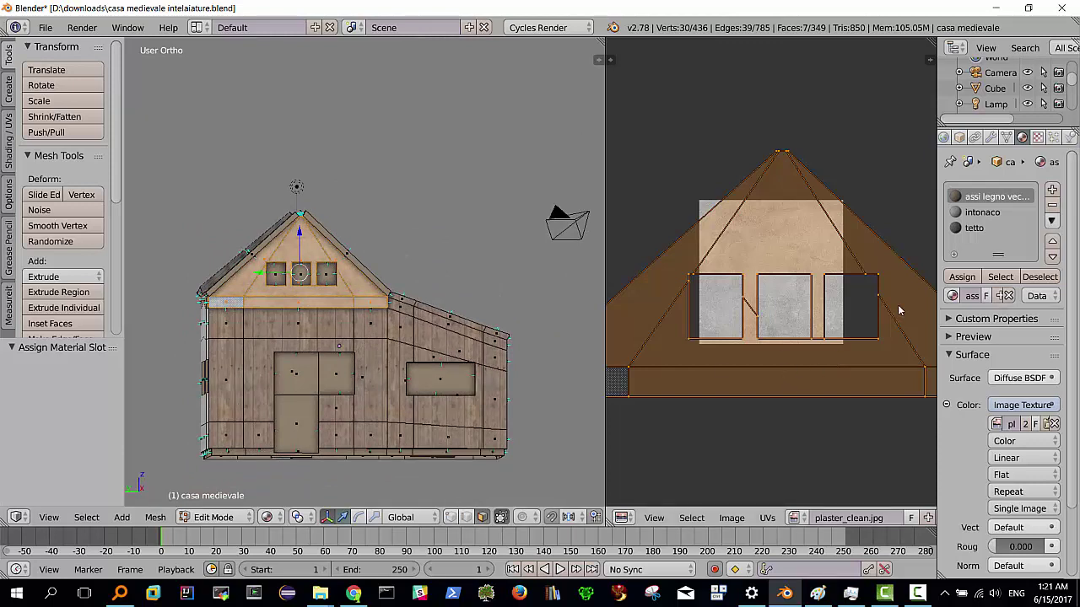
{"action": "left_click", "coordinate": [1054, 191]}
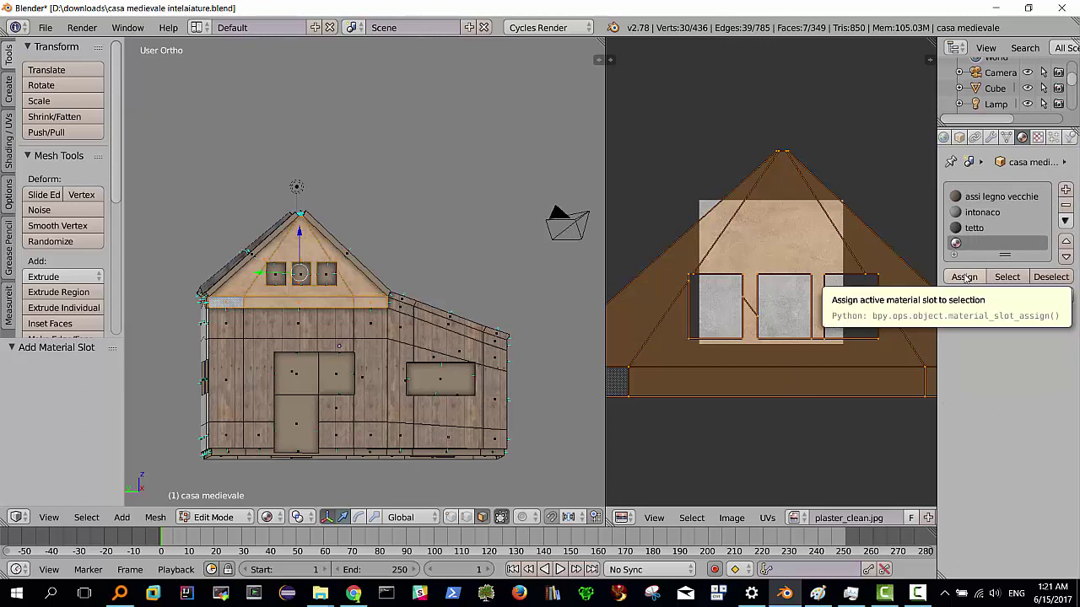
Create a new material in the fourth slot and rename it mattoni
{"action": "left_click", "coordinate": [993, 296]}
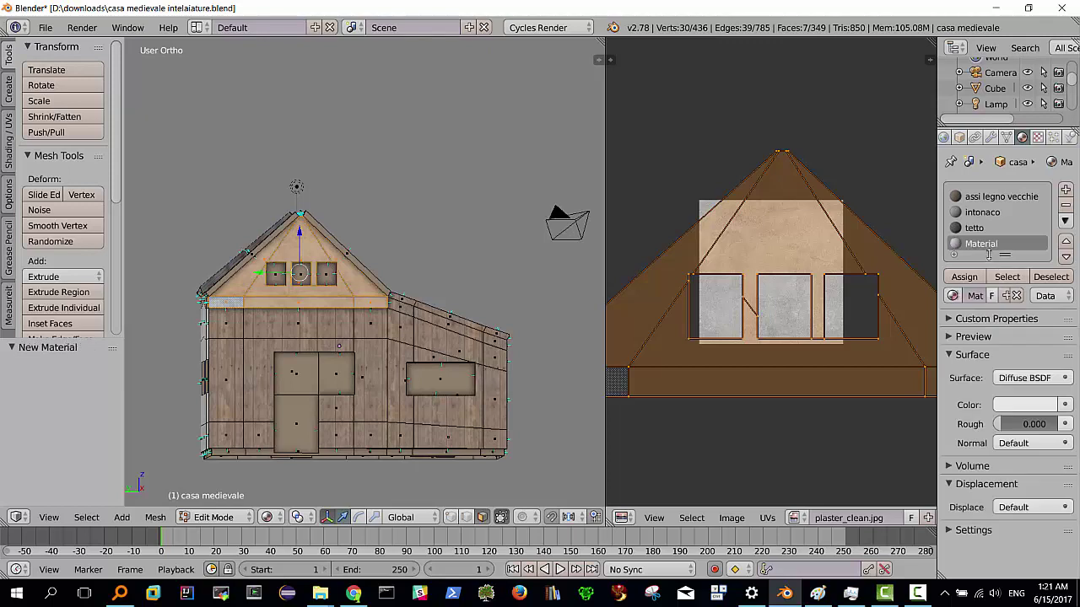
{"action": "double_click", "coordinate": [985, 246]}
{"action": "type", "text": "mattoni"}
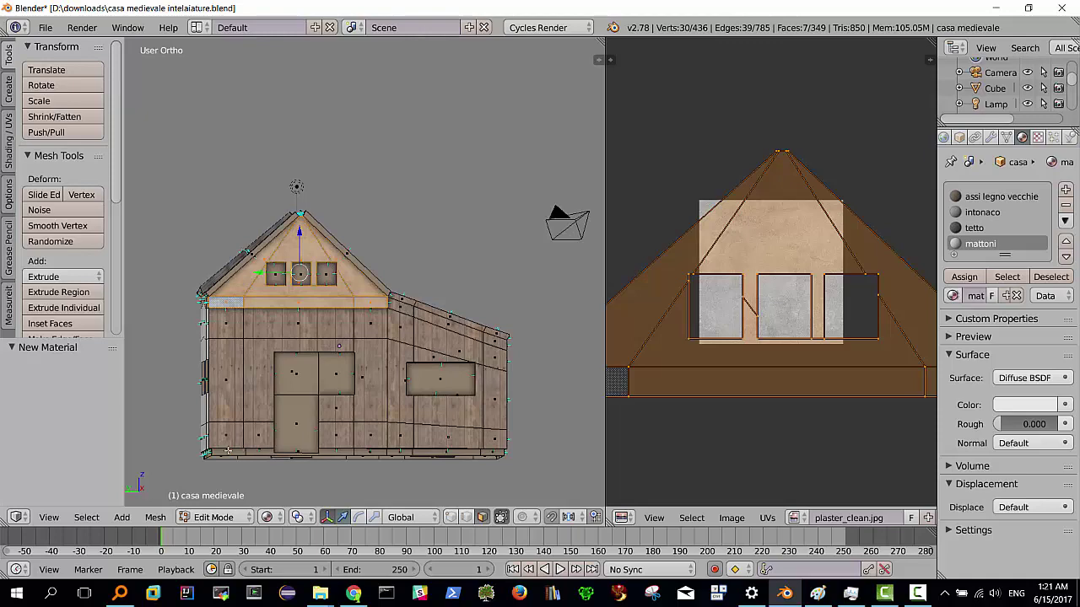
{"action": "middle_click_drag", "start_coordinate": [240, 453], "coordinate": [240, 446]}
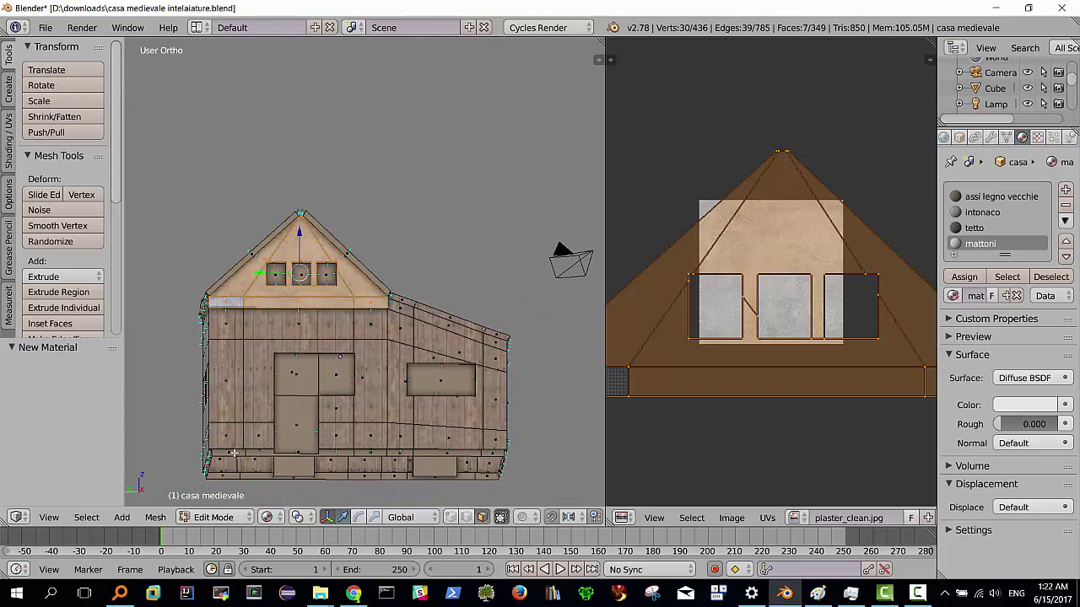
Select the bottom-left base face and extend the selection to its co-planar faces
{"action": "right_click", "coordinate": [236, 453]}
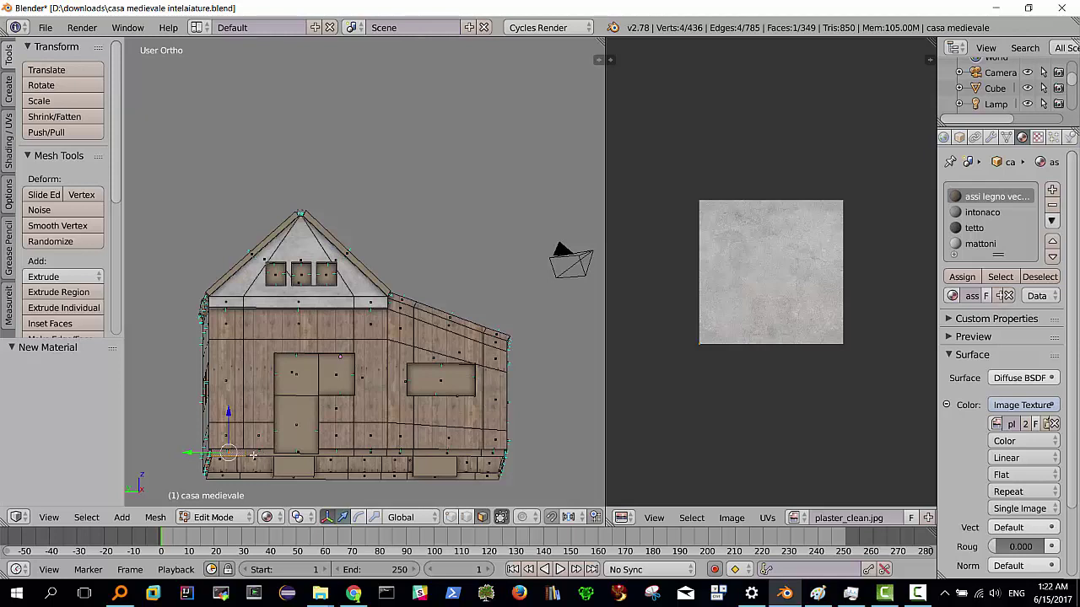
{"action": "key", "text": "a"}
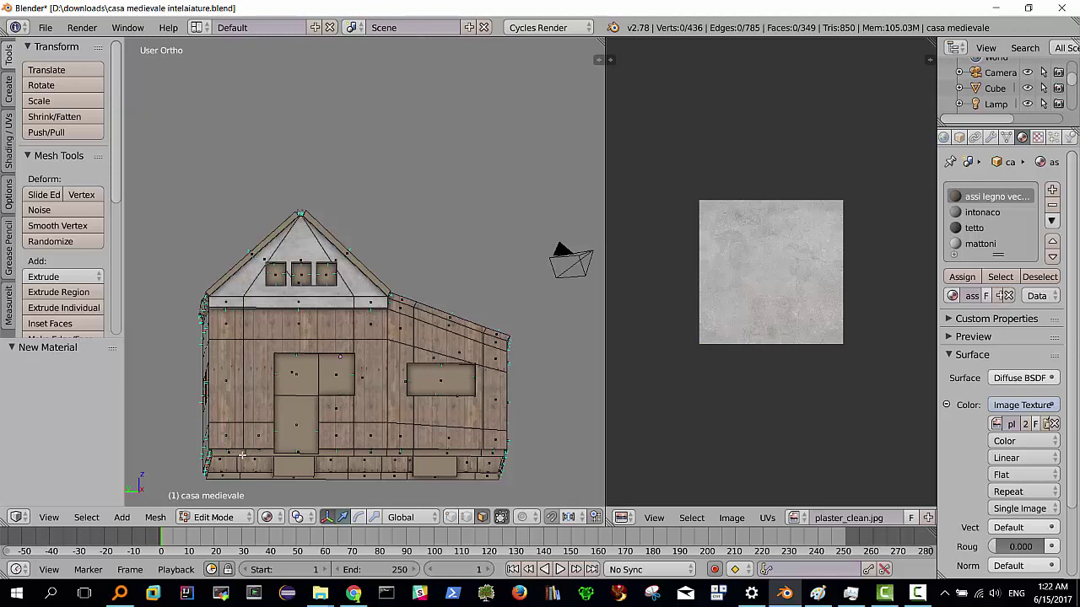
{"action": "right_click", "coordinate": [231, 453]}
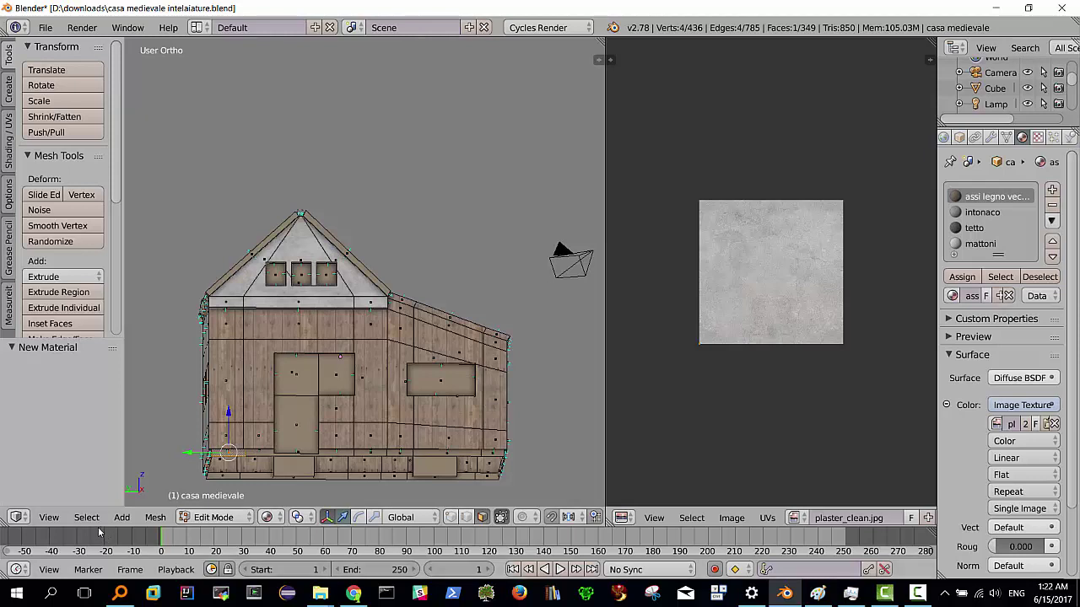
{"action": "left_click", "coordinate": [87, 517]}
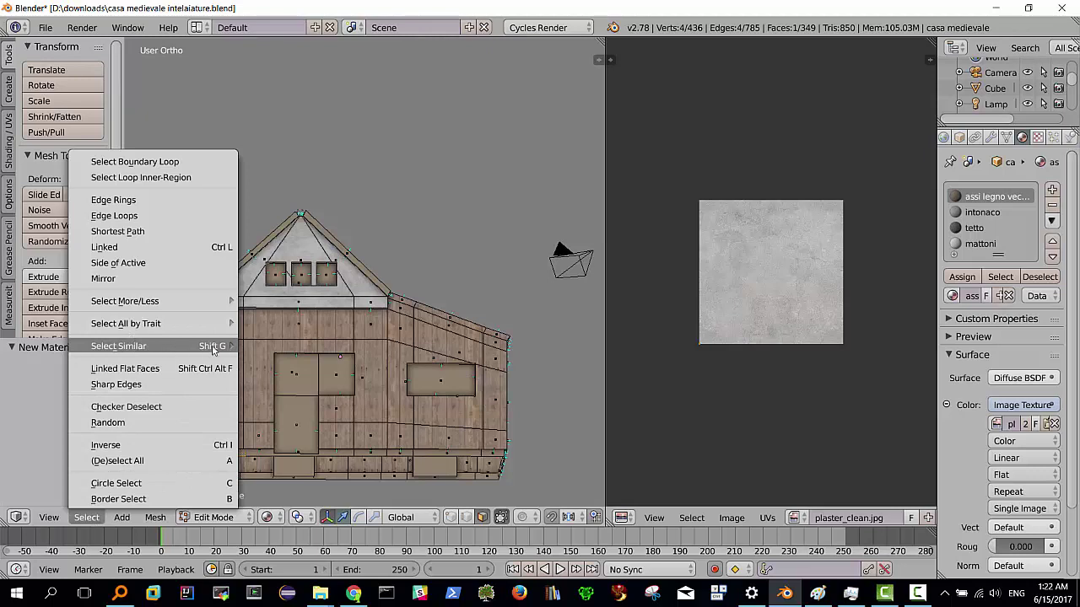
{"action": "mouse_move", "coordinate": [226, 346]}
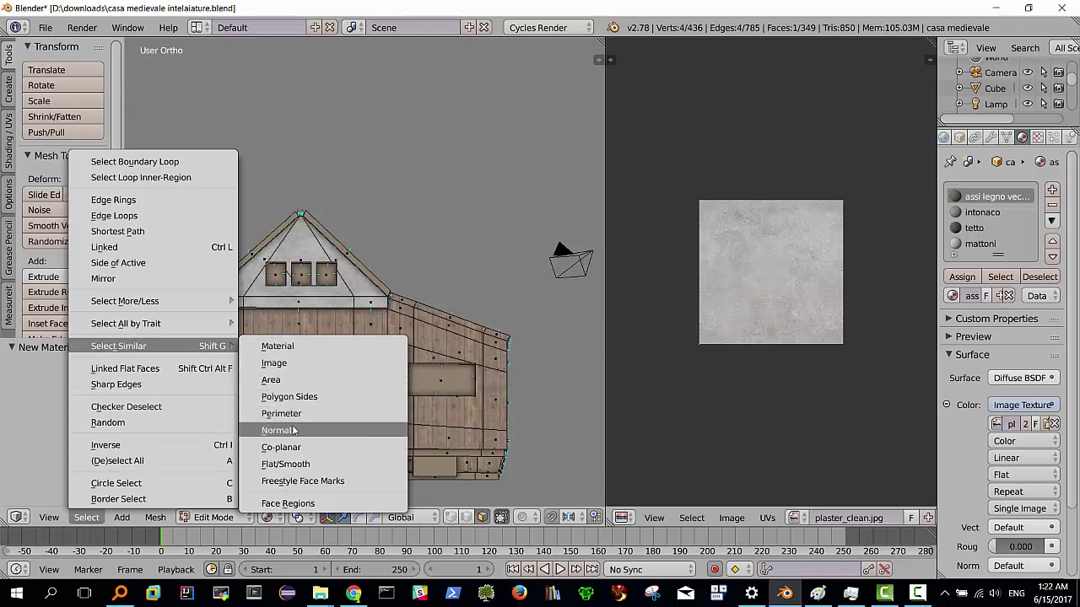
{"action": "left_click", "coordinate": [289, 448]}
{"action": "middle_click_drag", "start_coordinate": [288, 448], "coordinate": [307, 445]}
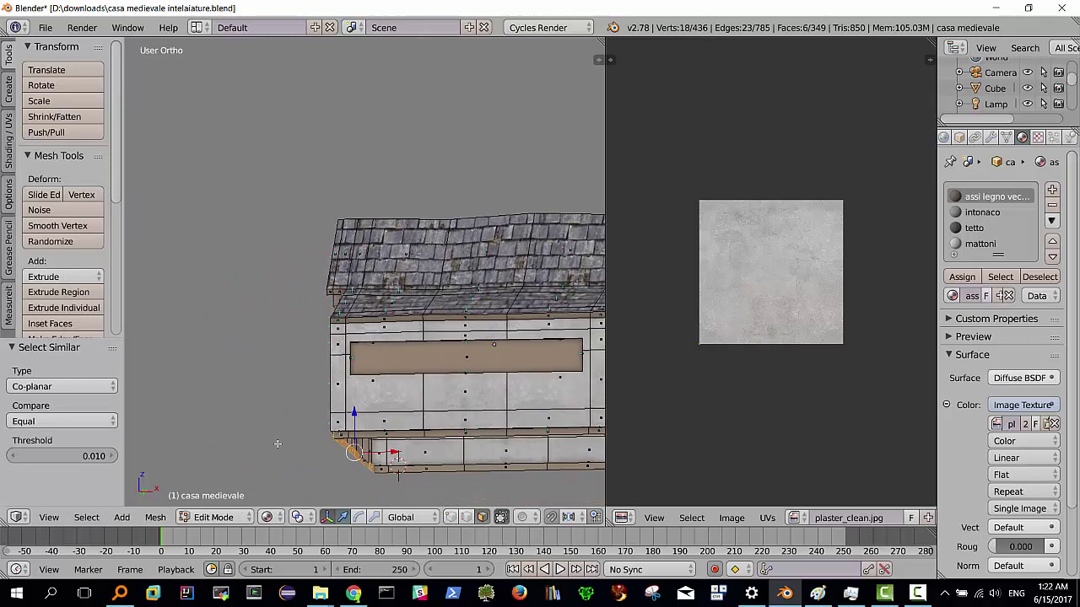
Add the base-strip faces along the corner and right side wall to the selection
{"action": "right_click", "coordinate": [348, 443], "text": "shift"}
{"action": "right_click", "coordinate": [402, 438], "text": "shift"}
{"action": "right_click", "coordinate": [458, 437], "text": "shift"}
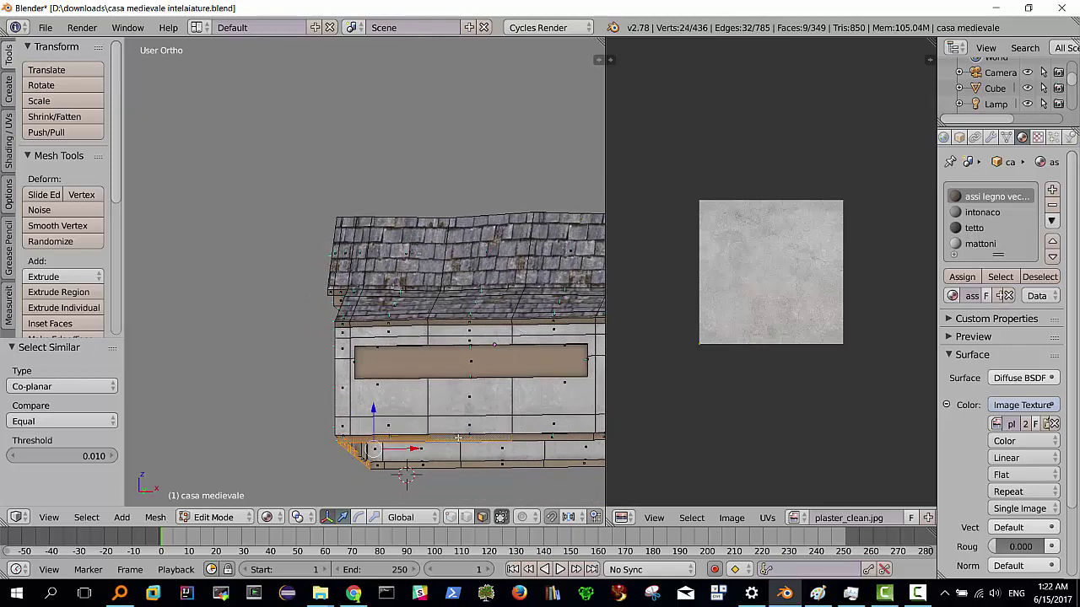
{"action": "middle_click_drag", "start_coordinate": [548, 425], "coordinate": [486, 428]}
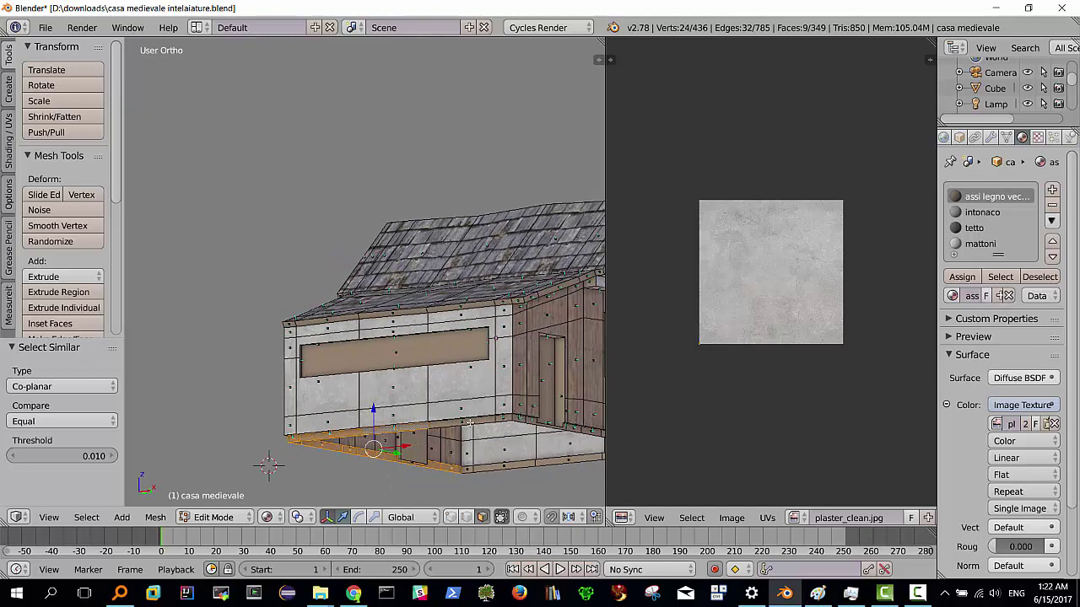
{"action": "right_click", "coordinate": [469, 422], "text": "shift"}
{"action": "right_click", "coordinate": [504, 418], "text": "shift"}
{"action": "middle_click_drag", "start_coordinate": [544, 408], "coordinate": [427, 425]}
{"action": "right_click", "coordinate": [383, 422], "text": "shift"}
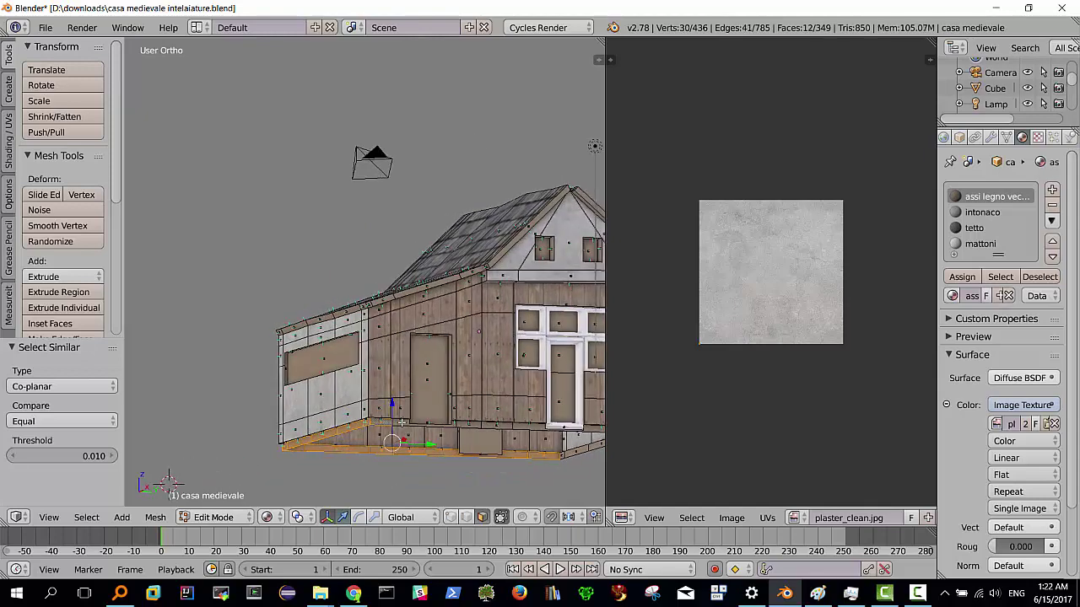
{"action": "right_click", "coordinate": [419, 426], "text": "shift"}
{"action": "right_click", "coordinate": [466, 425], "text": "shift"}
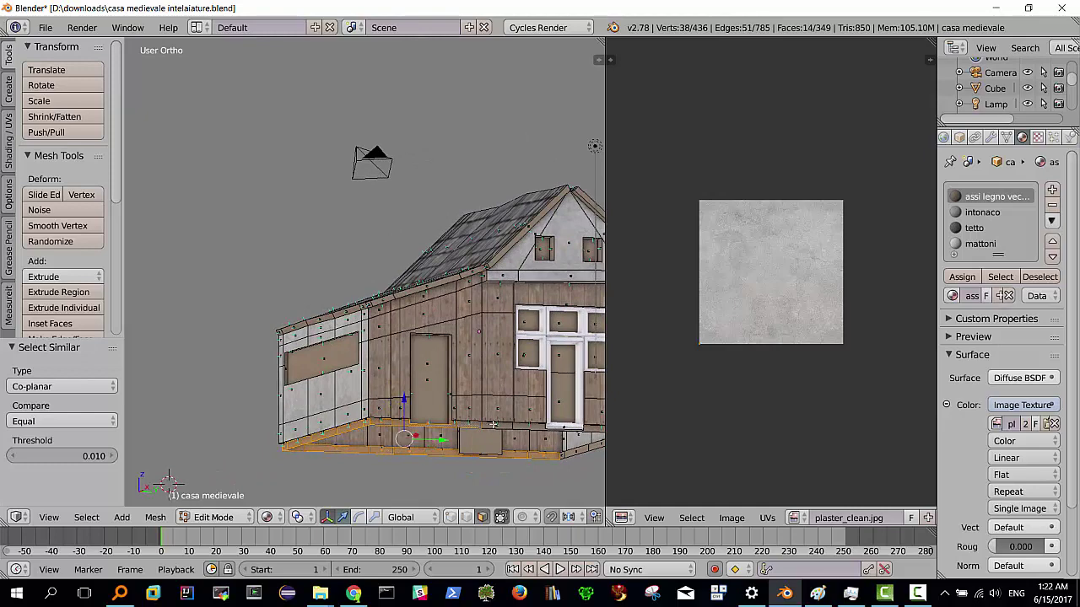
{"action": "right_click", "coordinate": [494, 425], "text": "shift"}
Add the remaining bottom-strip faces on the front and far side of the house
{"action": "middle_click_drag", "start_coordinate": [542, 419], "coordinate": [485, 410]}
{"action": "right_click", "coordinate": [472, 419], "text": "shift"}
{"action": "right_click", "coordinate": [570, 414], "text": "shift"}
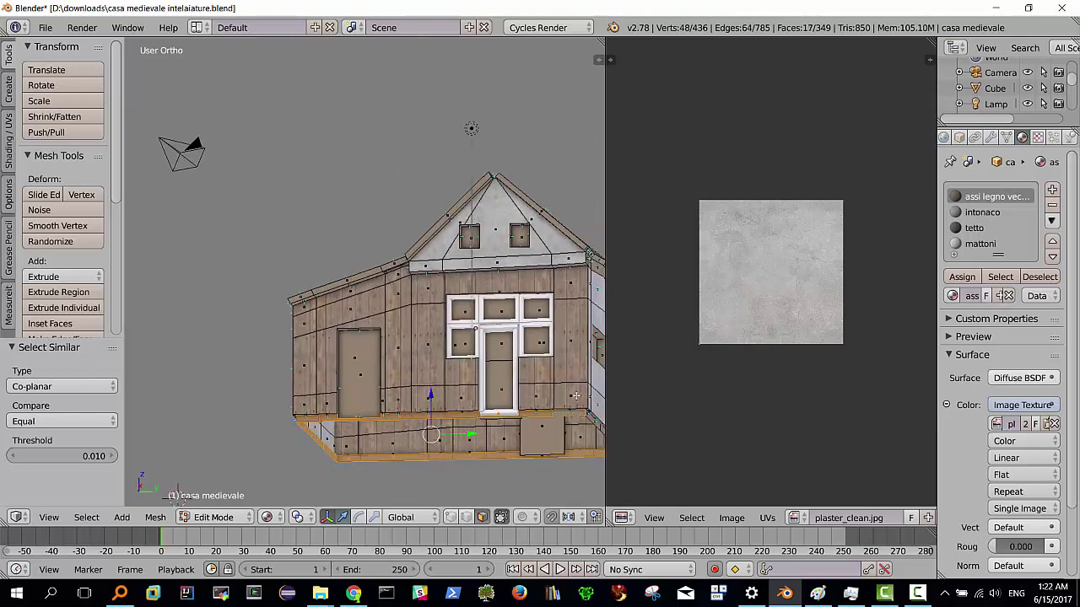
{"action": "right_click", "coordinate": [356, 441], "text": "shift"}
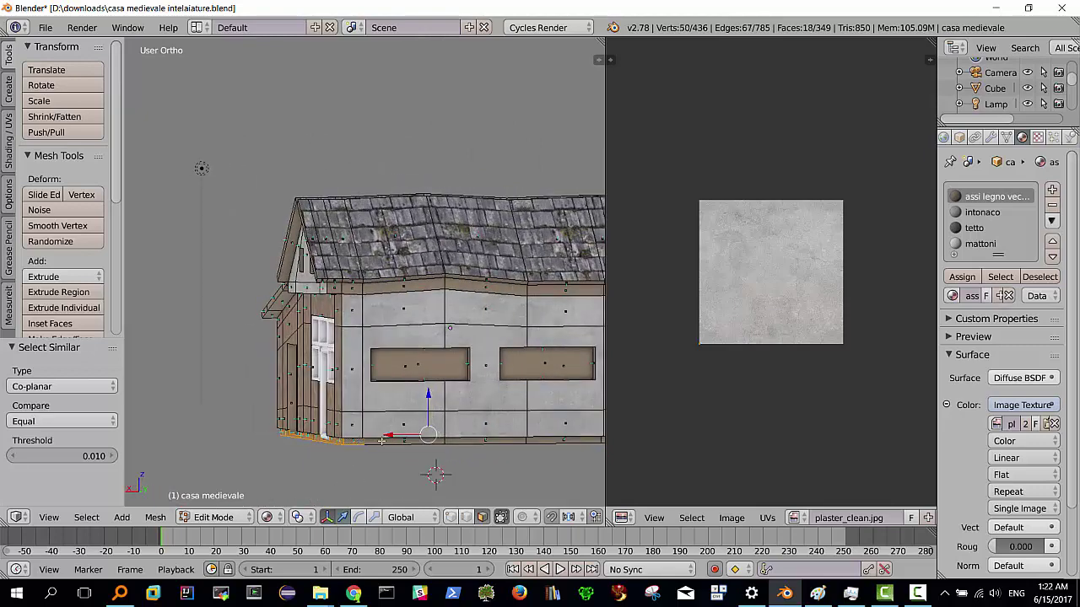
{"action": "right_click", "coordinate": [389, 439], "text": "shift"}
{"action": "right_click", "coordinate": [478, 441], "text": "shift"}
{"action": "middle_click_drag", "start_coordinate": [532, 433], "coordinate": [492, 421]}
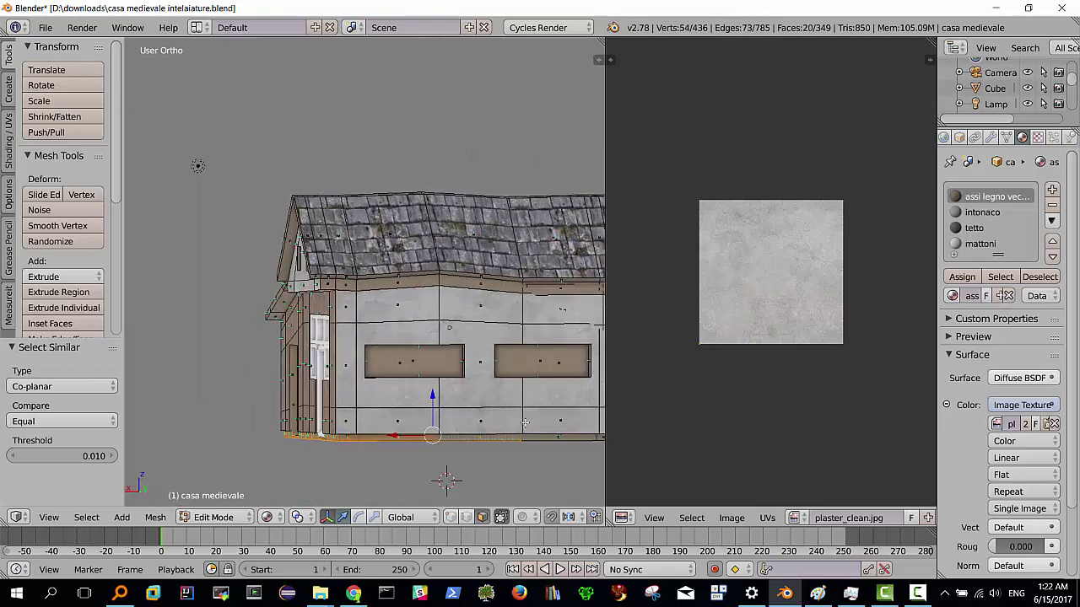
{"action": "right_click", "coordinate": [489, 428], "text": "shift"}
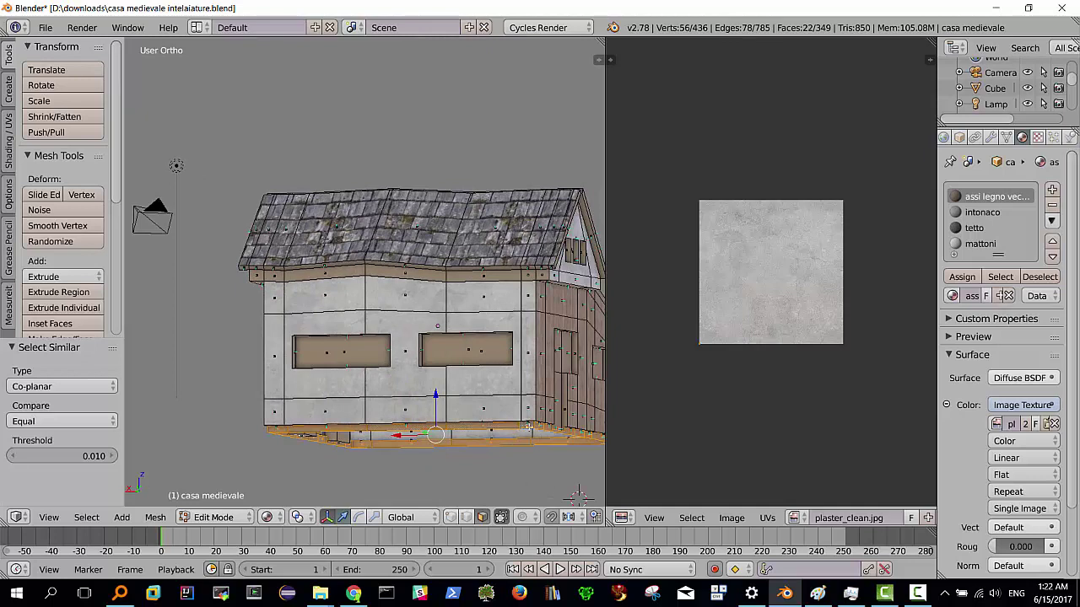
{"action": "left_click", "coordinate": [801, 520]}
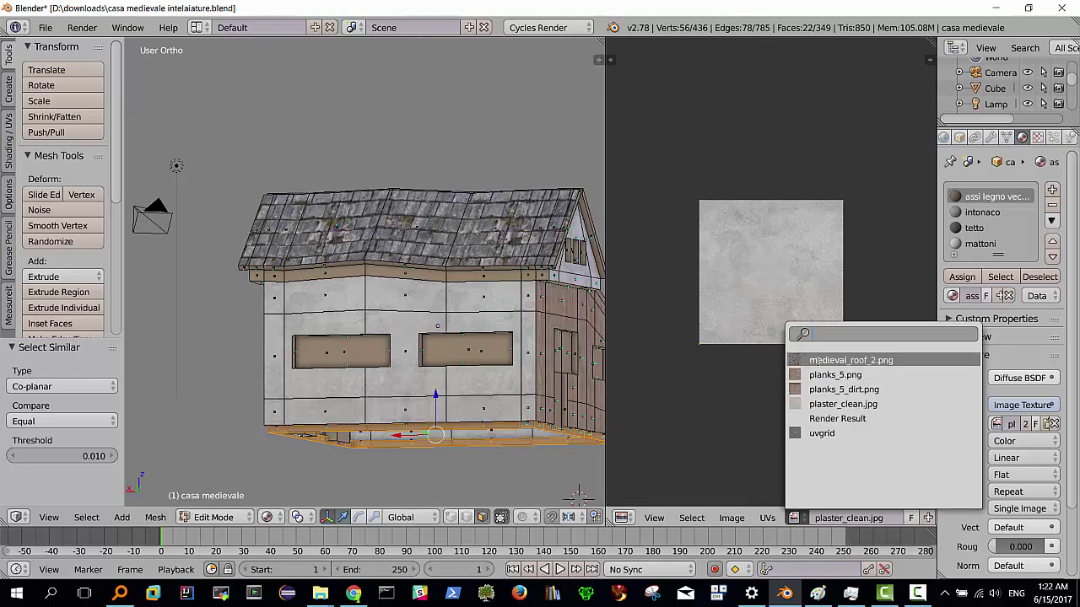
Open brown_brick.png from the textures muri folder in the Image Editor
{"action": "left_click", "coordinate": [732, 517]}
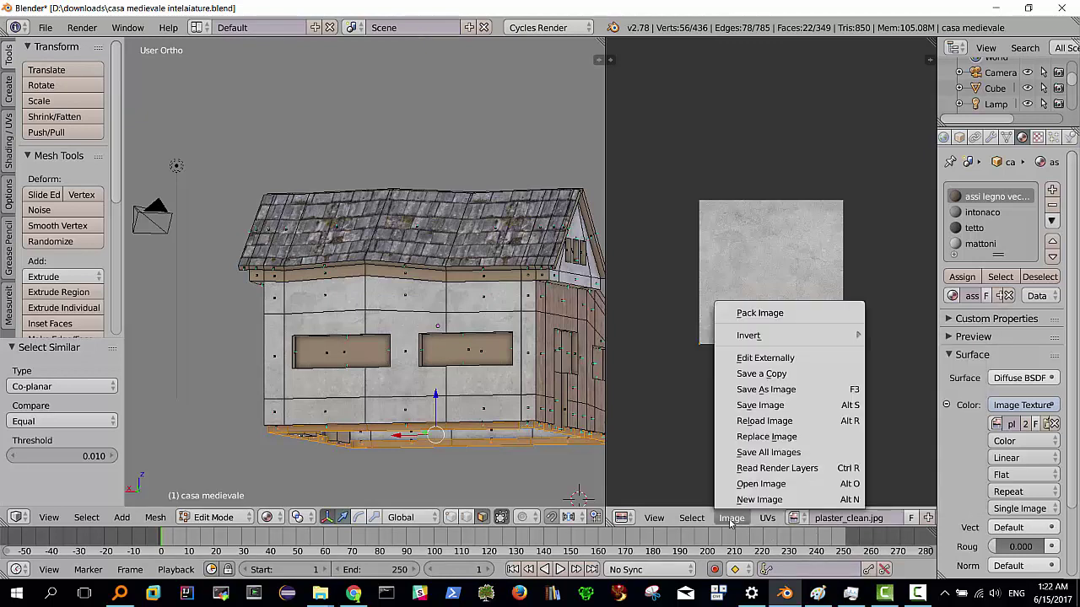
{"action": "left_click", "coordinate": [760, 484]}
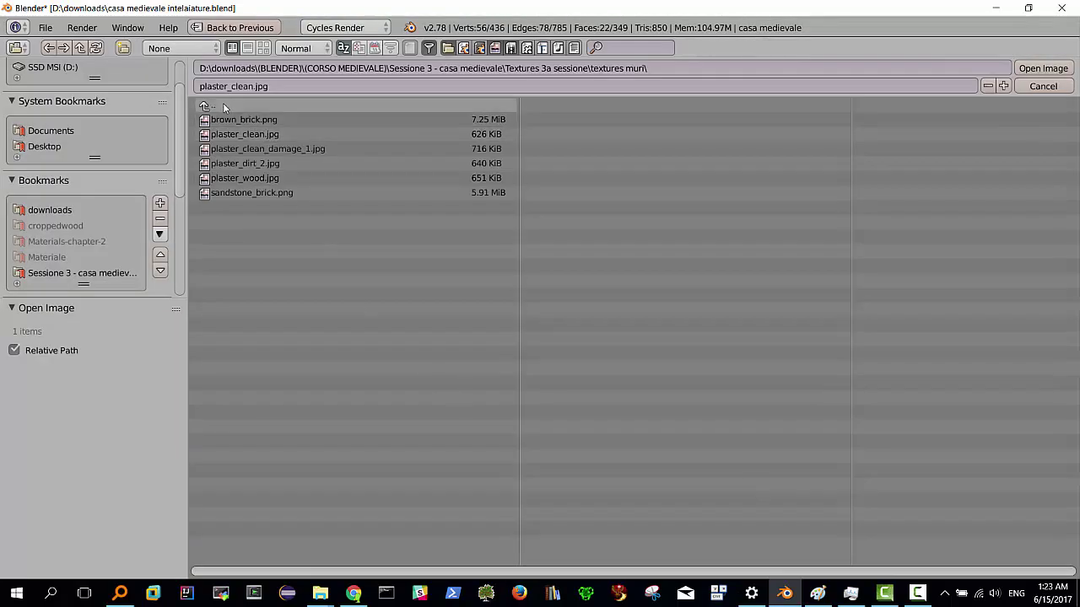
{"action": "left_click", "coordinate": [264, 48]}
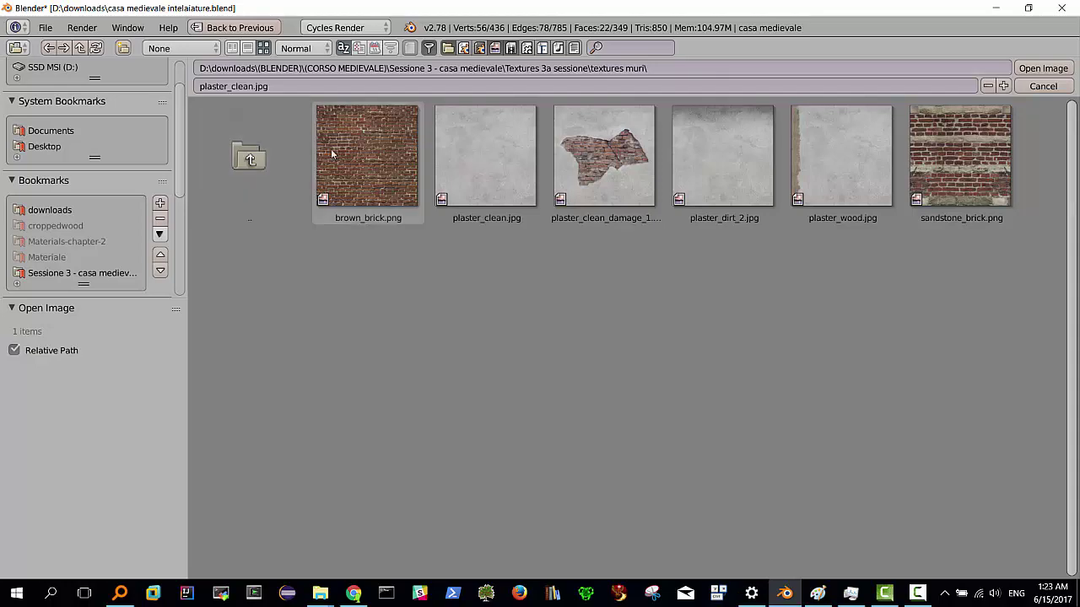
{"action": "double_click", "coordinate": [375, 175]}
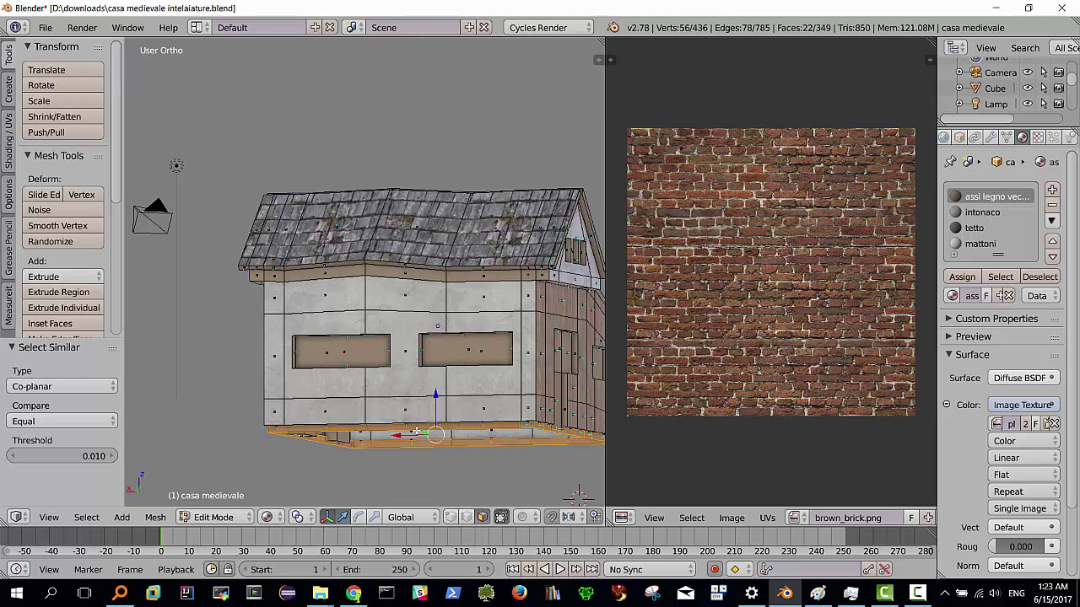
Unwrap the selected base-strip faces with Follow Active Quads
{"action": "key", "text": "u"}
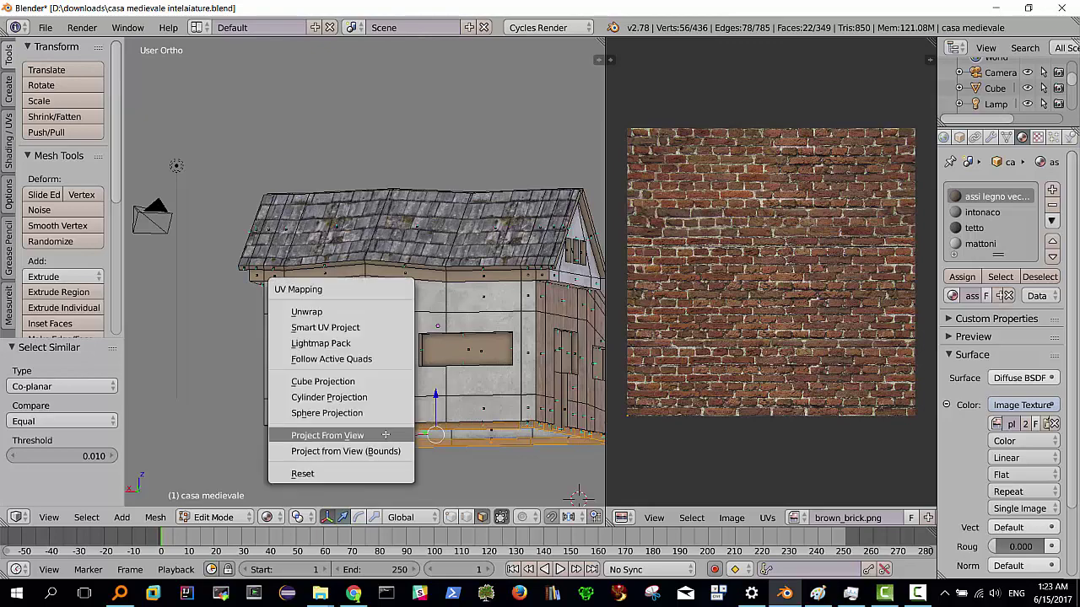
{"action": "left_click", "coordinate": [323, 360]}
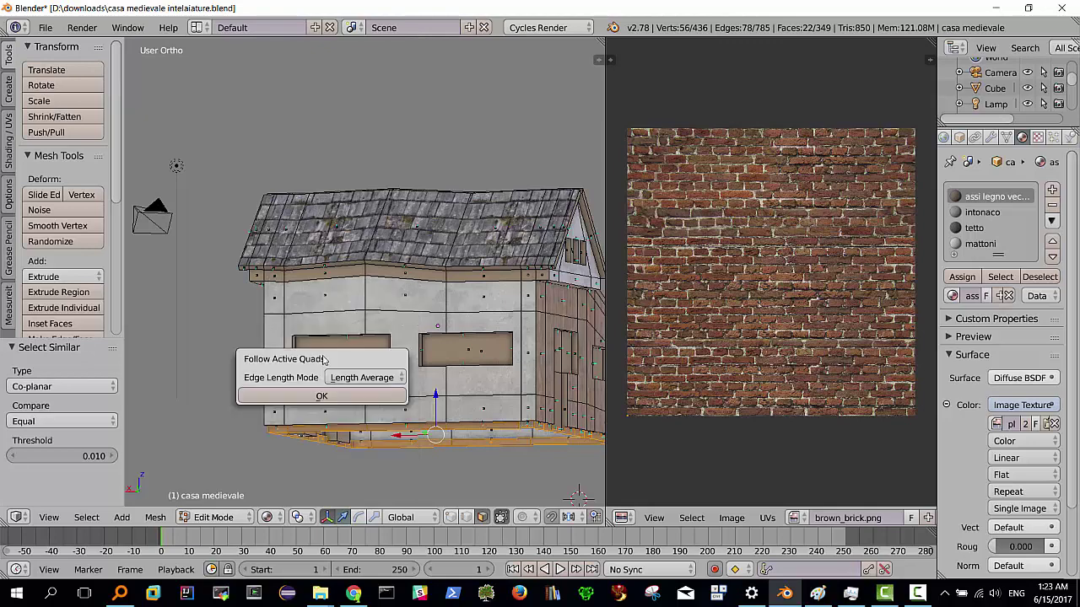
{"action": "left_click", "coordinate": [310, 397]}
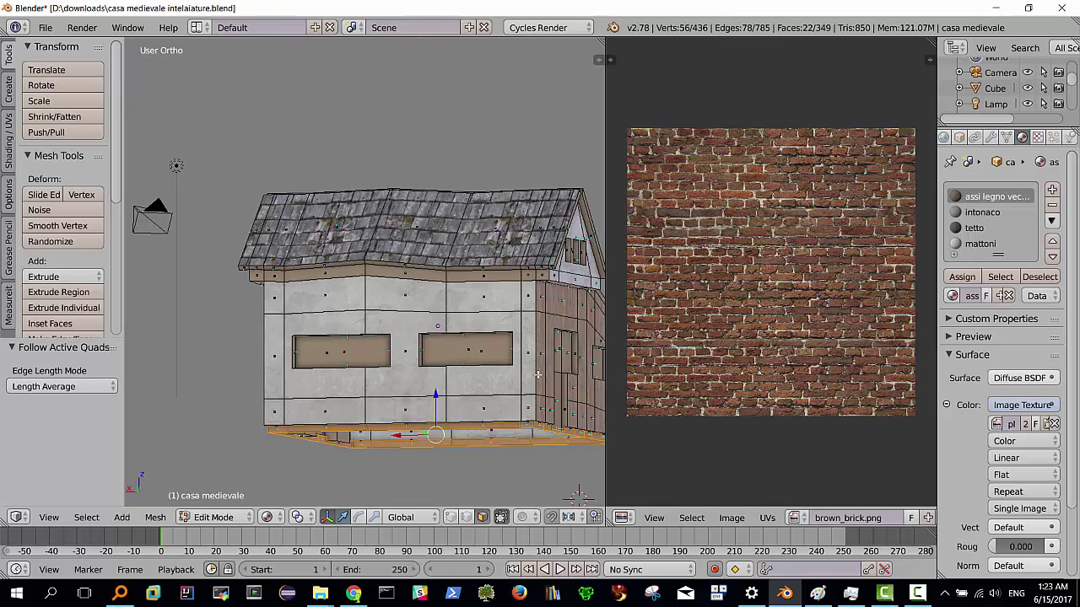
{"action": "scroll", "coordinate": [687, 352], "scroll_direction": "down", "scroll_amount": 4}
{"action": "scroll", "coordinate": [689, 352], "scroll_direction": "up", "scroll_amount": 3}
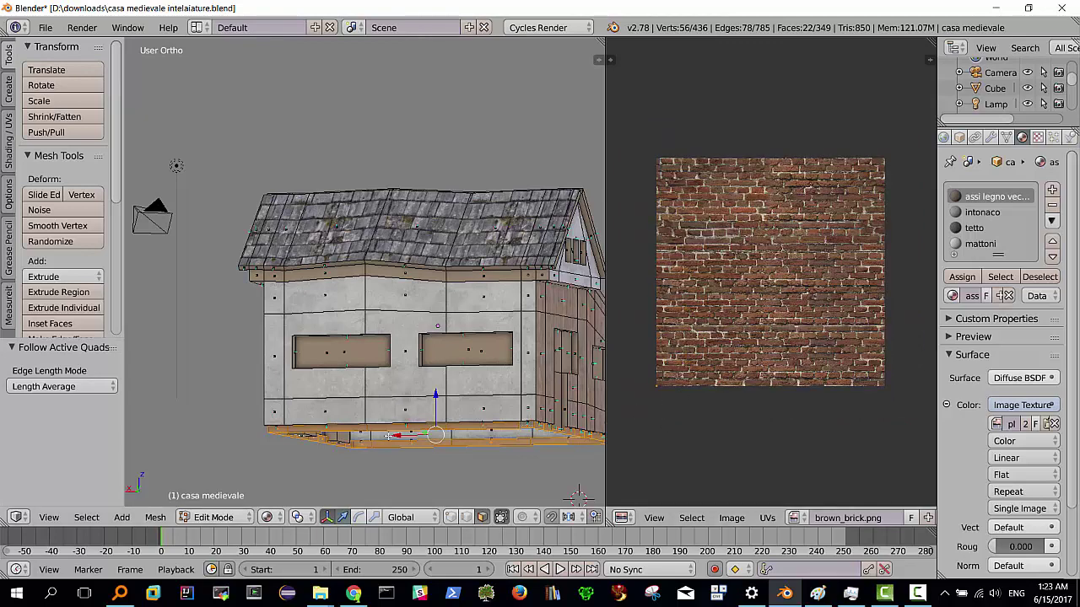
Re-unwrap the base-strip faces with Cube Projection at cube size 1.000
{"action": "key", "text": "u"}
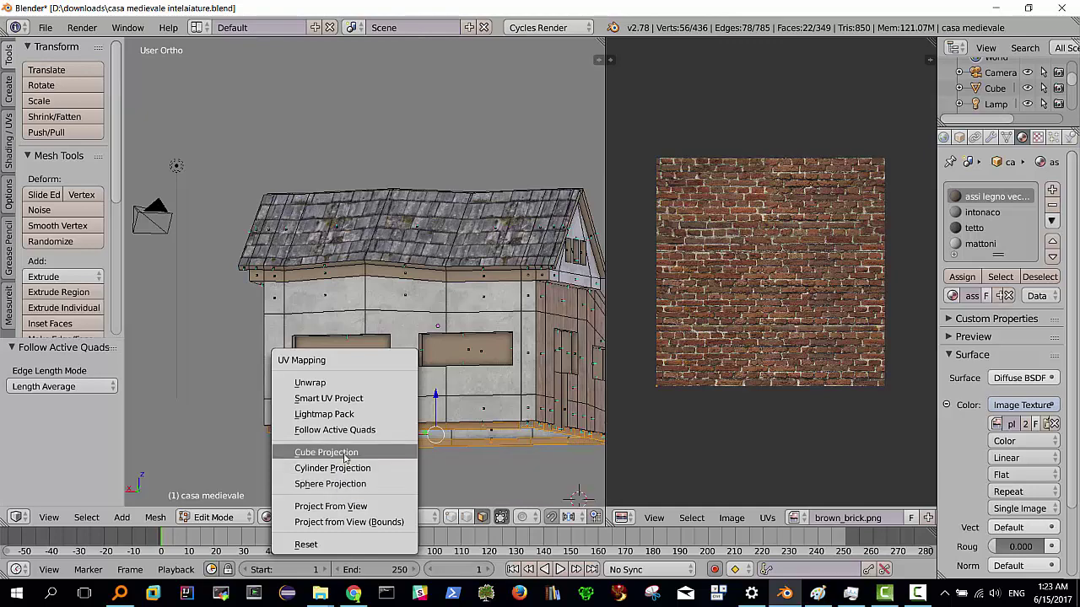
{"action": "left_click", "coordinate": [344, 454]}
{"action": "scroll", "coordinate": [763, 404], "scroll_direction": "down", "scroll_amount": 2}
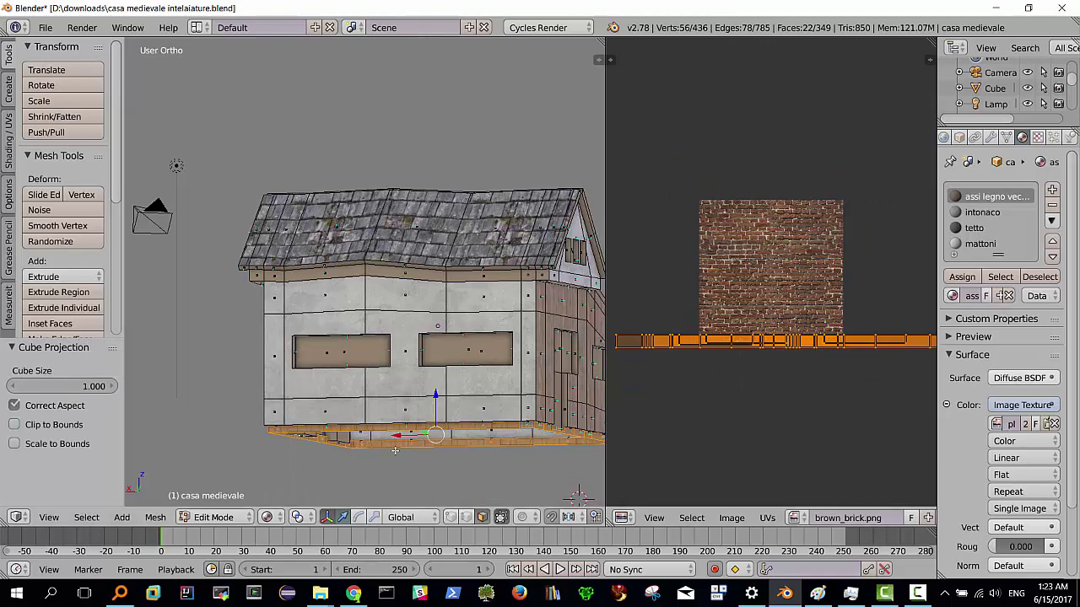
{"action": "scroll", "coordinate": [397, 449], "scroll_direction": "up", "scroll_amount": 1}
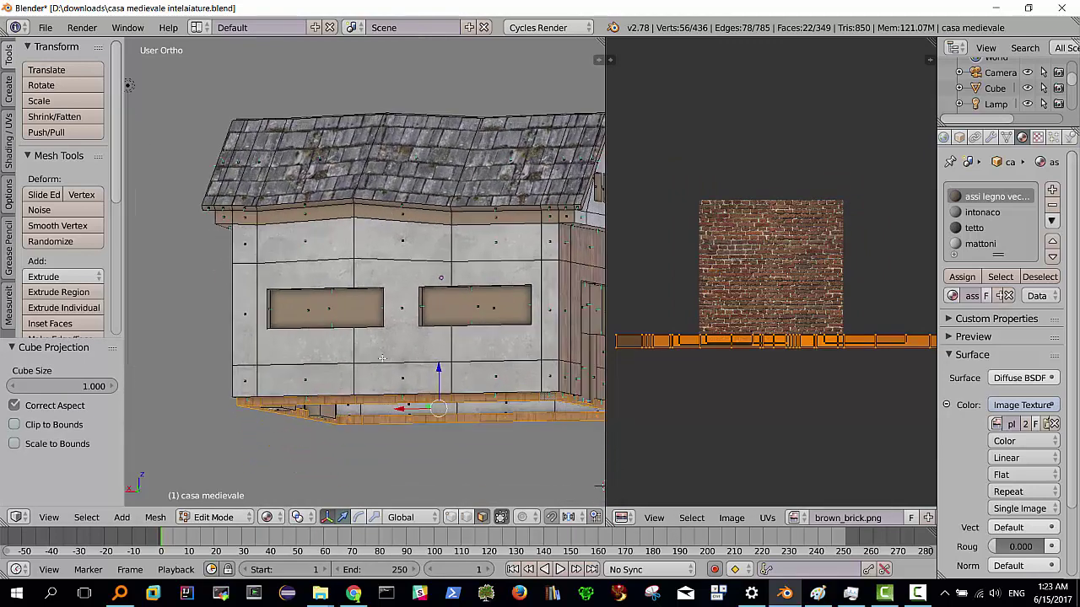
{"action": "middle_click_drag", "start_coordinate": [396, 425], "coordinate": [371, 380]}
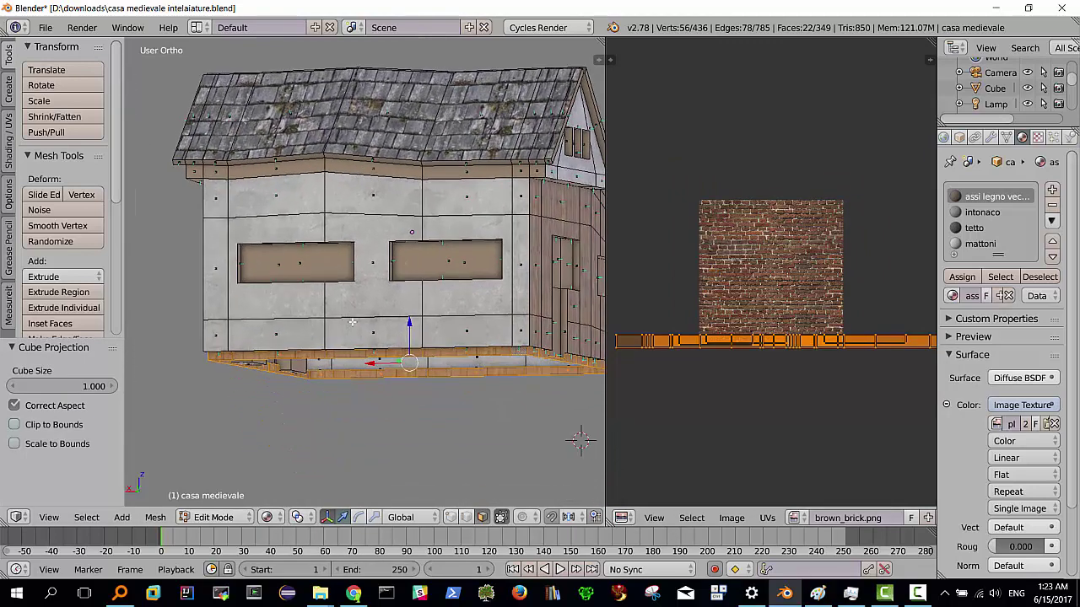
Assign the mattoni material to the base strip, with a brown_brick.png image texture as its Color
{"action": "left_click", "coordinate": [979, 244]}
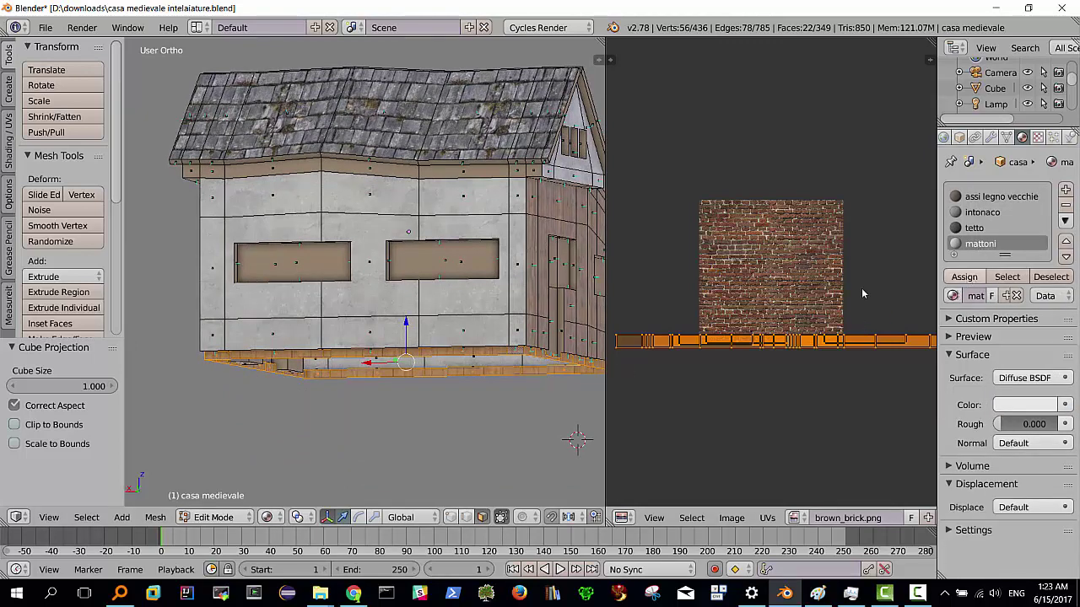
{"action": "left_click", "coordinate": [965, 278]}
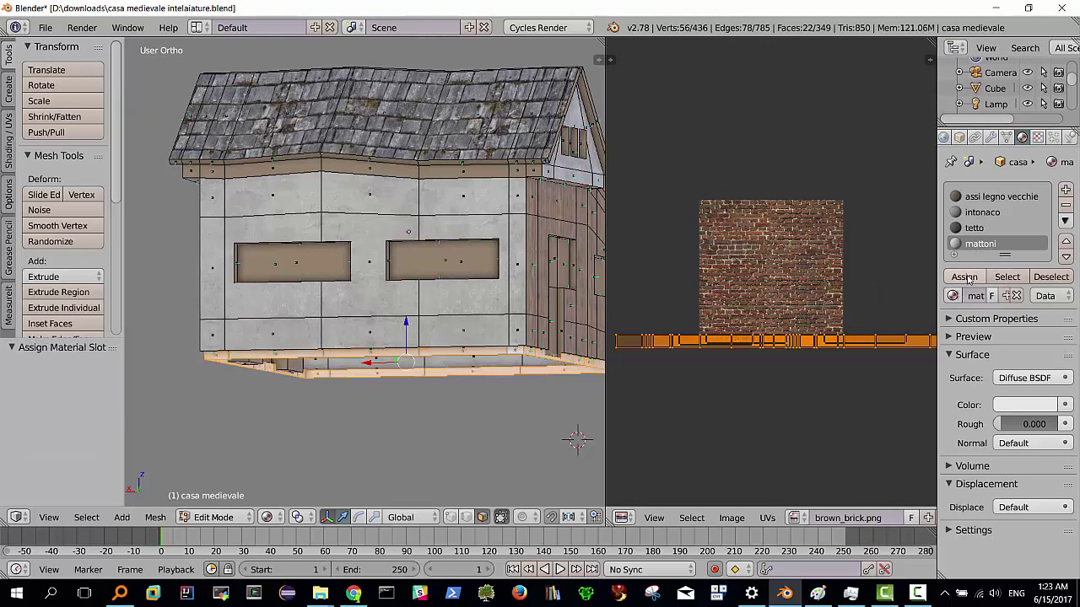
{"action": "left_click", "coordinate": [1065, 406]}
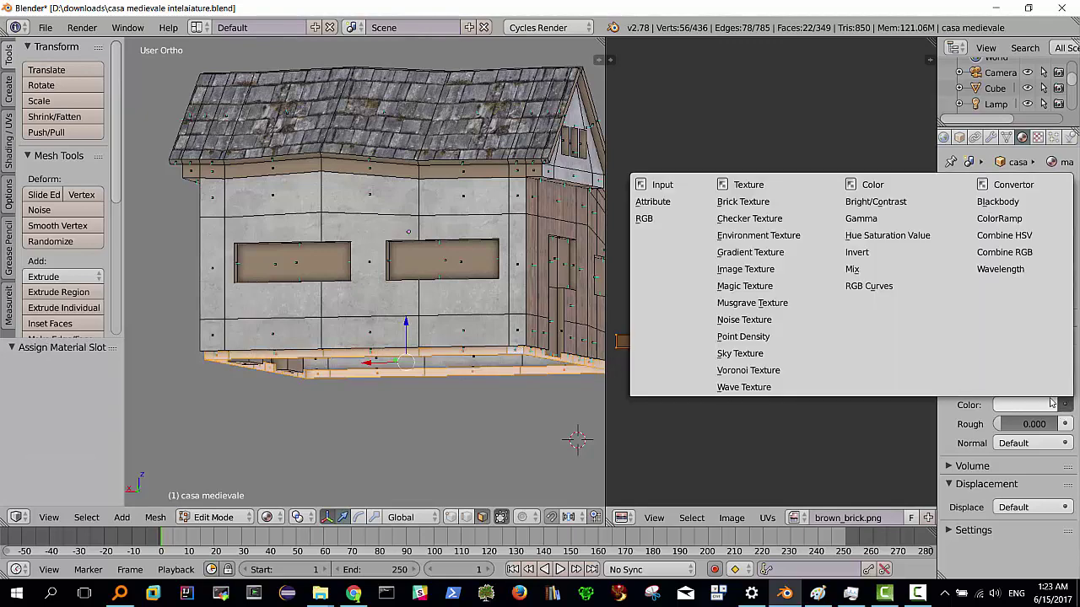
{"action": "left_click", "coordinate": [758, 277]}
{"action": "left_click", "coordinate": [997, 424]}
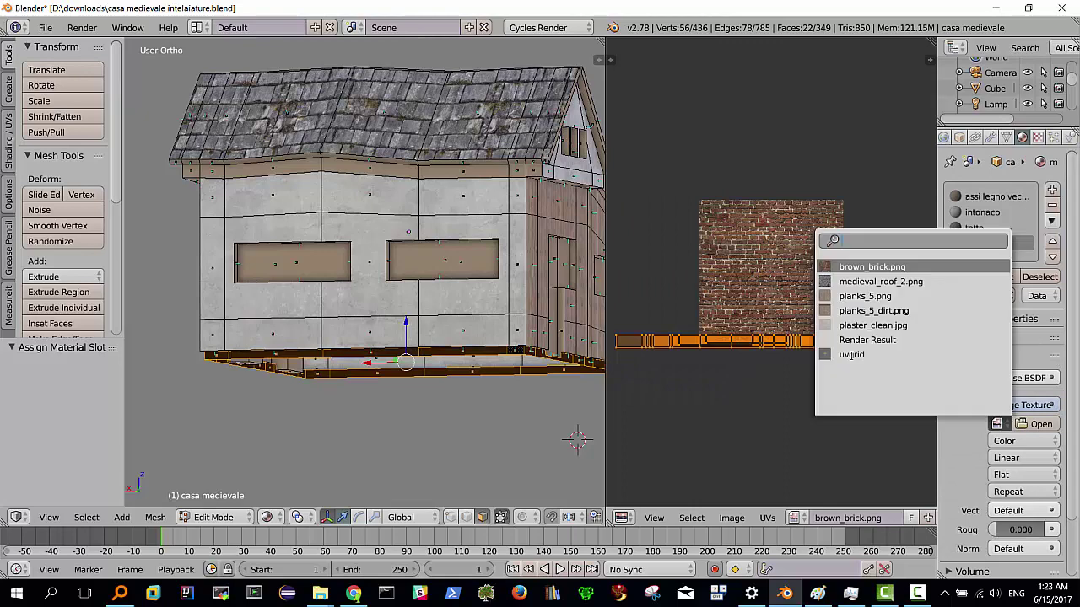
{"action": "left_click", "coordinate": [866, 269]}
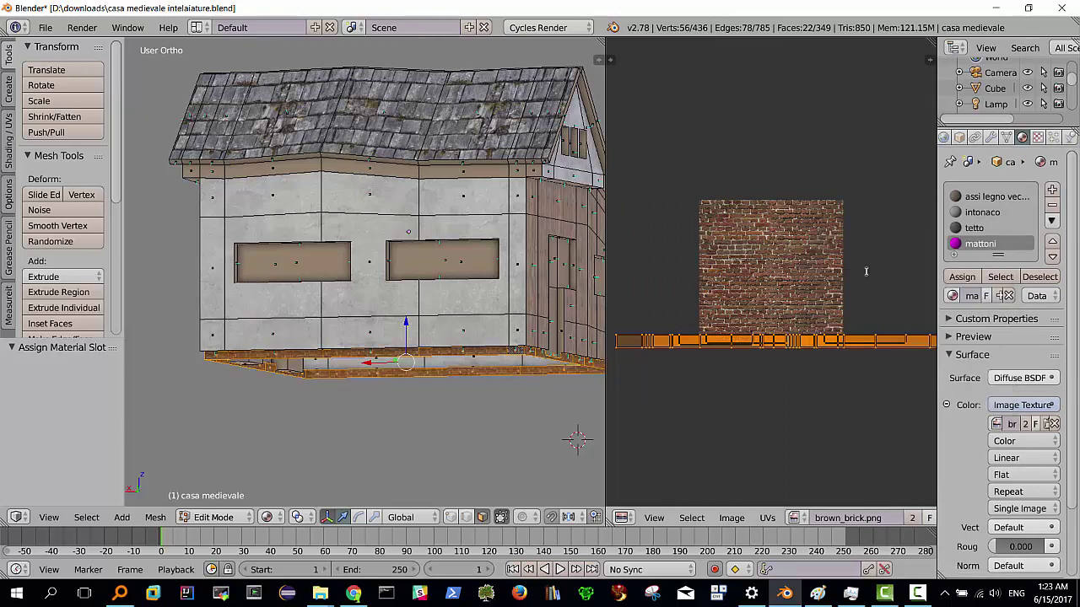
{"action": "scroll", "coordinate": [444, 396], "scroll_direction": "up", "scroll_amount": 1}
{"action": "scroll", "coordinate": [444, 397], "scroll_direction": "up", "scroll_amount": 1}
{"action": "scroll", "coordinate": [445, 396], "scroll_direction": "up", "scroll_amount": 1}
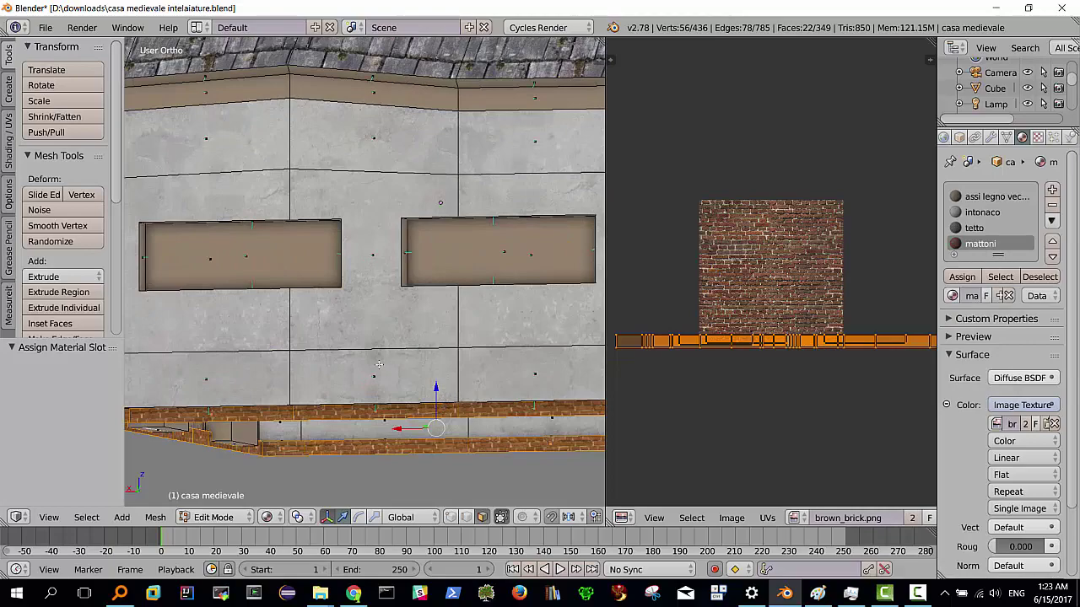
{"action": "mouse_move", "coordinate": [379, 364]}
{"action": "middle_mouse_down"}
{"action": "mouse_move", "coordinate": [466, 367]}
{"action": "mouse_move", "coordinate": [413, 357]}
{"action": "middle_mouse_up"}
{"action": "scroll", "coordinate": [449, 368], "scroll_direction": "up", "scroll_amount": 1}
{"action": "scroll", "coordinate": [449, 368], "scroll_direction": "up", "scroll_amount": 1}
{"action": "scroll", "coordinate": [450, 348], "scroll_direction": "down", "scroll_amount": 2}
{"action": "scroll", "coordinate": [414, 357], "scroll_direction": "up", "scroll_amount": 2}
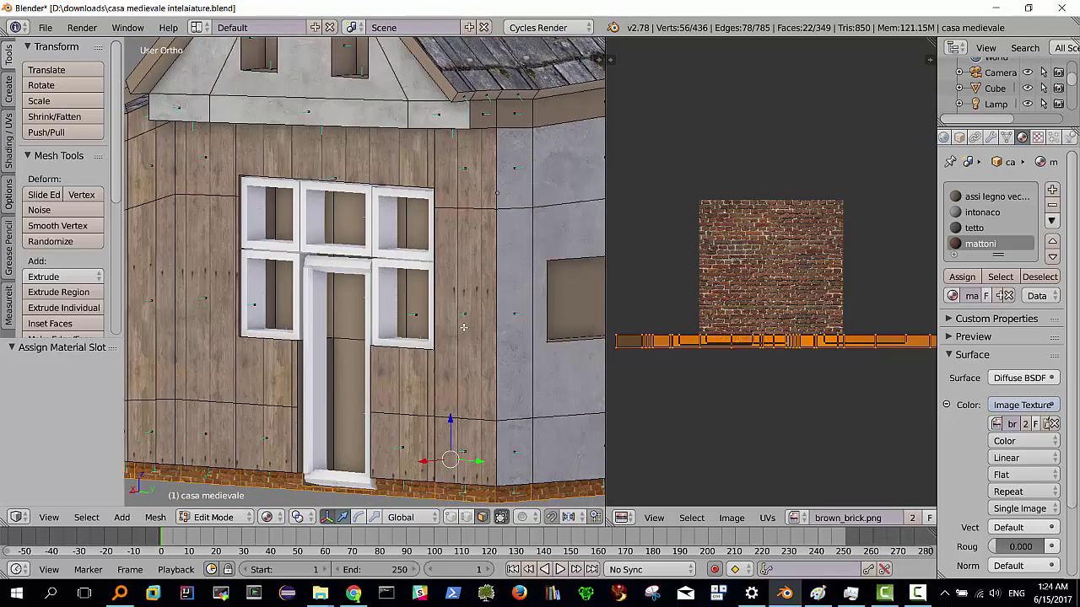
{"action": "scroll", "coordinate": [463, 328], "scroll_direction": "down", "scroll_amount": 2}
{"action": "mouse_move", "coordinate": [463, 328]}
{"action": "middle_mouse_down"}
{"action": "mouse_move", "coordinate": [329, 300]}
{"action": "mouse_move", "coordinate": [414, 315]}
{"action": "mouse_move", "coordinate": [509, 307]}
{"action": "mouse_move", "coordinate": [377, 331]}
{"action": "mouse_move", "coordinate": [502, 299]}
{"action": "mouse_move", "coordinate": [485, 262]}
{"action": "middle_mouse_up"}
{"action": "scroll", "coordinate": [328, 300], "scroll_direction": "up", "scroll_amount": 2}
{"action": "scroll", "coordinate": [329, 300], "scroll_direction": "down", "scroll_amount": 2}
{"action": "scroll", "coordinate": [414, 315], "scroll_direction": "up", "scroll_amount": 2}
{"action": "scroll", "coordinate": [509, 307], "scroll_direction": "down", "scroll_amount": 2}
{"action": "scroll", "coordinate": [377, 331], "scroll_direction": "up", "scroll_amount": 3}
{"action": "scroll", "coordinate": [377, 332], "scroll_direction": "down", "scroll_amount": 2}
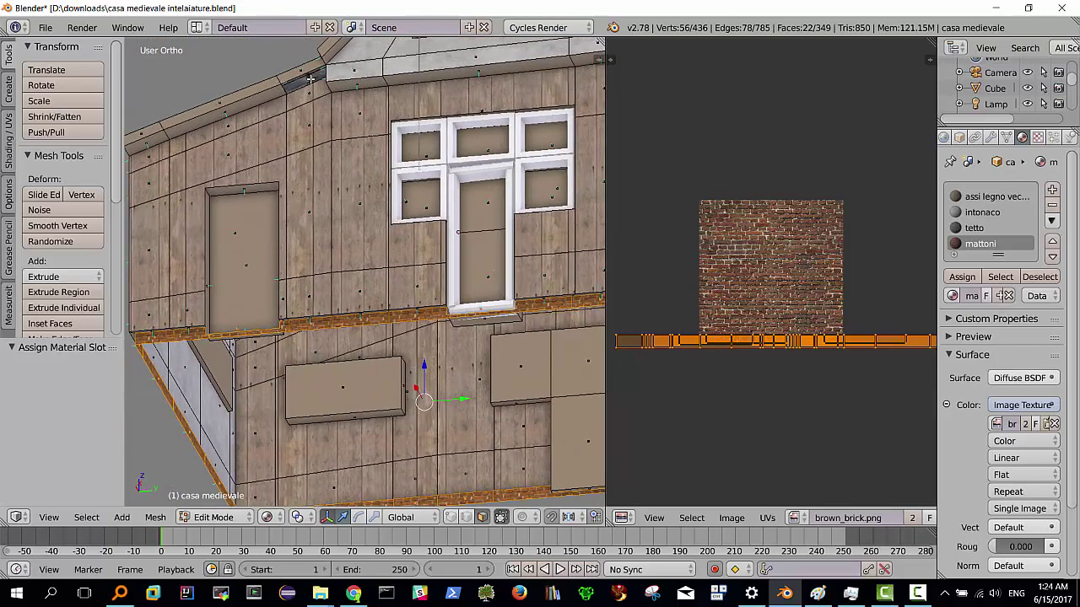
{"action": "mouse_move", "coordinate": [312, 123]}
{"action": "middle_mouse_down"}
{"action": "mouse_move", "coordinate": [601, 129]}
{"action": "mouse_move", "coordinate": [542, 161]}
{"action": "mouse_move", "coordinate": [216, 159]}
{"action": "middle_mouse_up"}
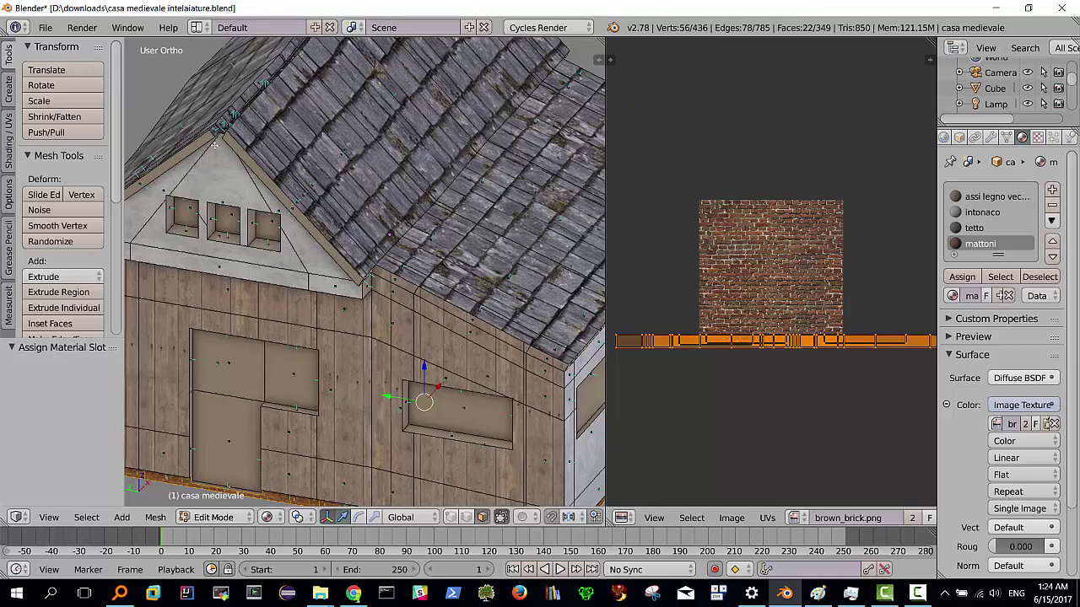
{"action": "mouse_move", "coordinate": [240, 213]}
{"action": "middle_mouse_down"}
{"action": "mouse_move", "coordinate": [256, 203]}
{"action": "mouse_move", "coordinate": [138, 215]}
{"action": "mouse_move", "coordinate": [609, 212]}
{"action": "mouse_move", "coordinate": [417, 257]}
{"action": "mouse_move", "coordinate": [494, 224]}
{"action": "middle_mouse_up"}
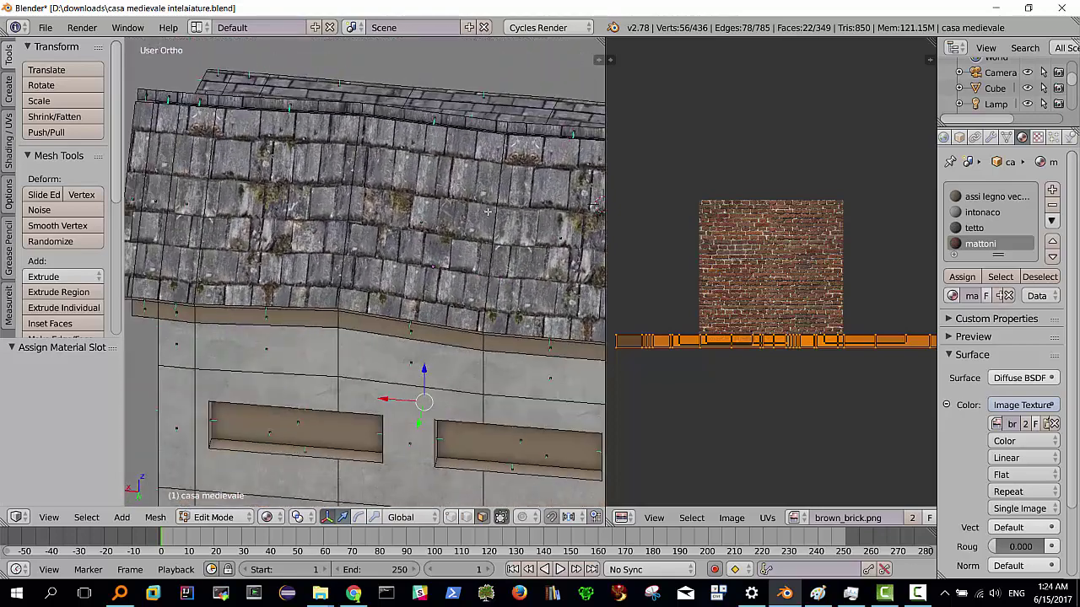
{"action": "scroll", "coordinate": [494, 223], "scroll_direction": "down", "scroll_amount": 1}
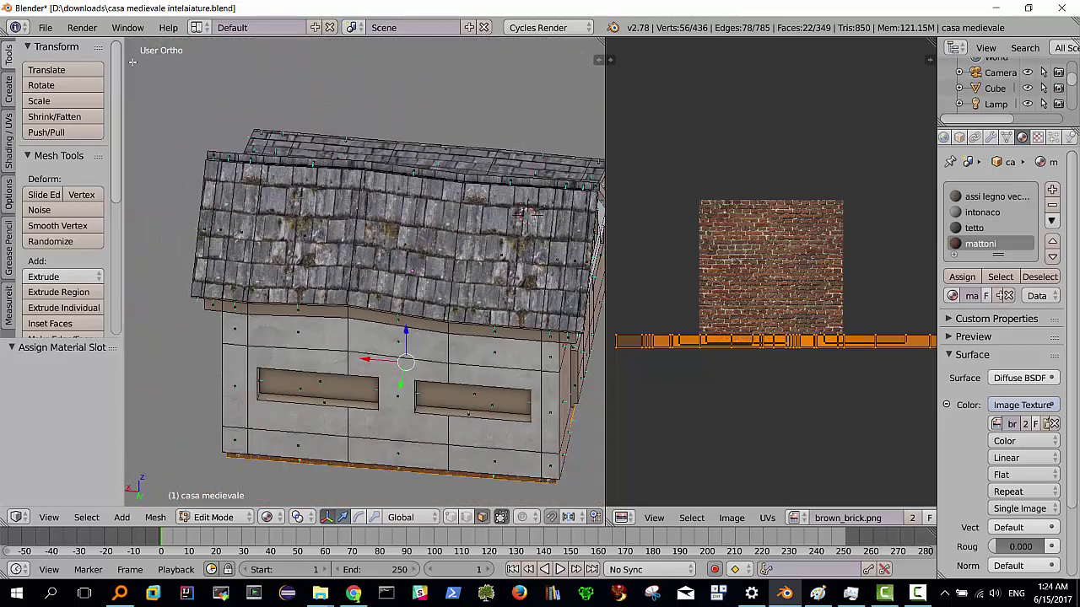
Save the house as 'casa medievale texturizzata con i muri intonaco etc.blend' in downloads
{"action": "left_click", "coordinate": [45, 31]}
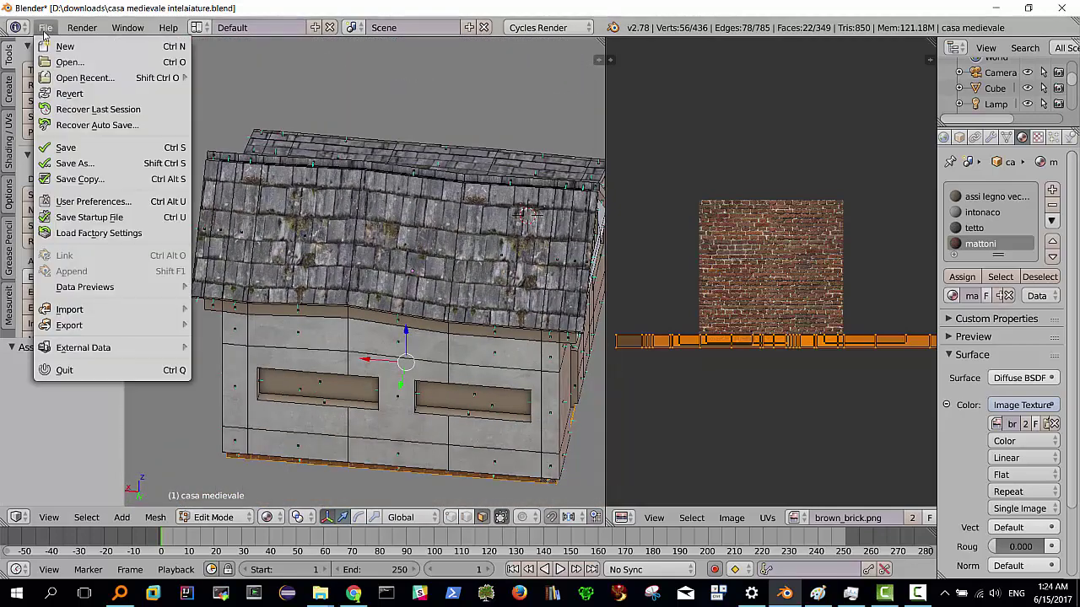
{"action": "left_click", "coordinate": [79, 165]}
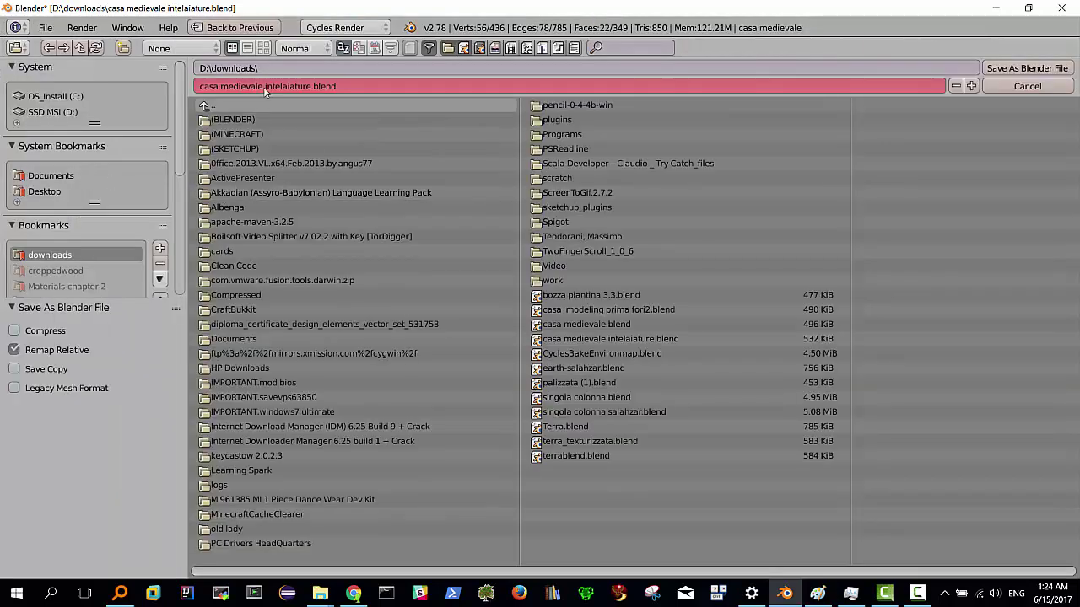
{"action": "key", "text": "space"}
{"action": "type", "text": "medievale"}
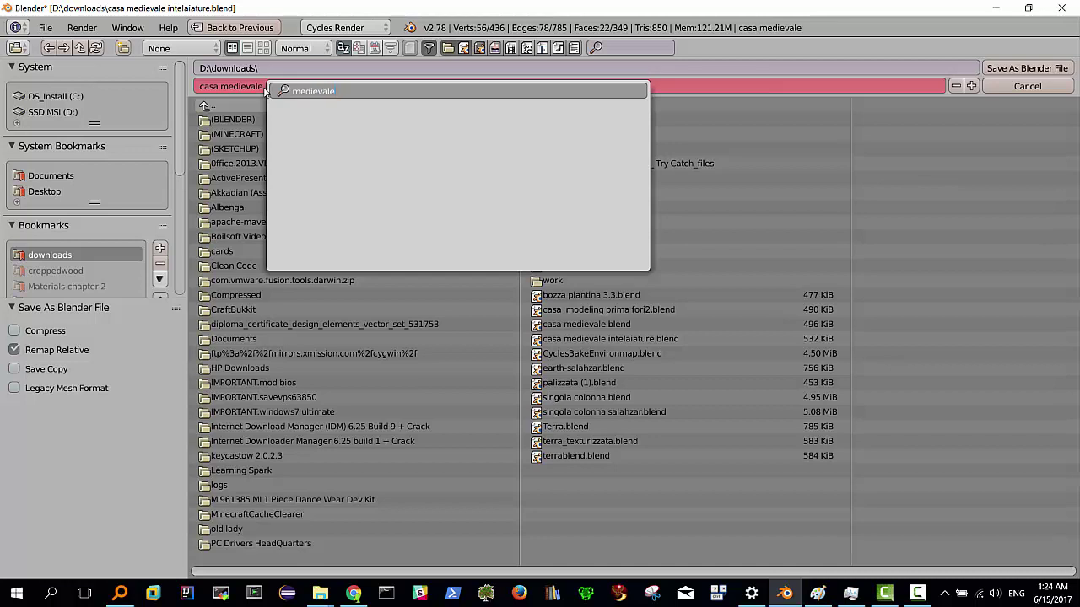
{"action": "key", "text": "BackSpace"}
{"action": "key", "text": "Escape"}
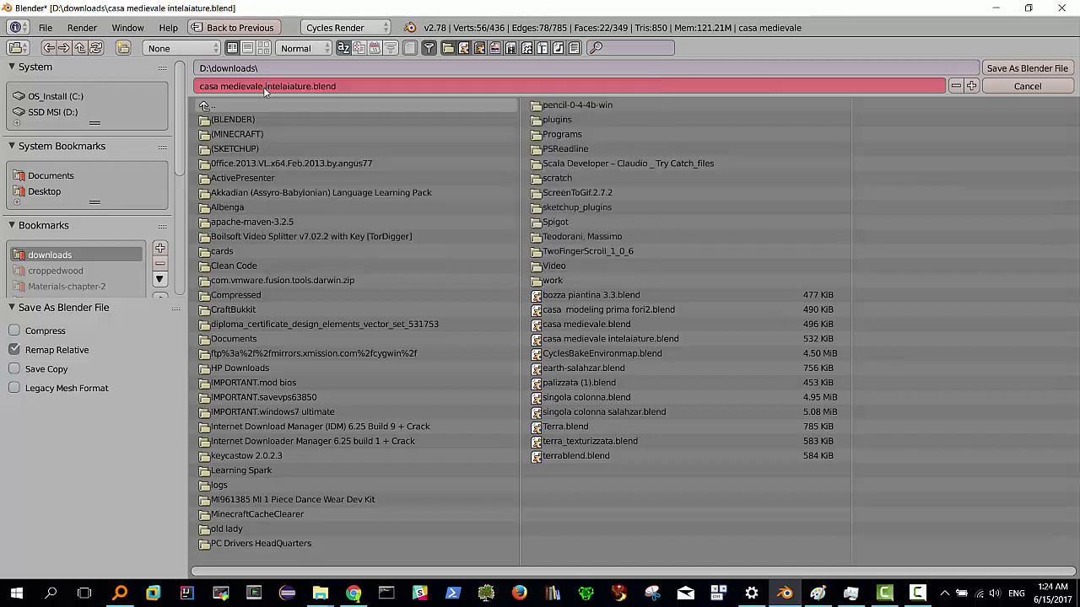
{"action": "left_click", "coordinate": [263, 87]}
{"action": "type", "text": "cas"}
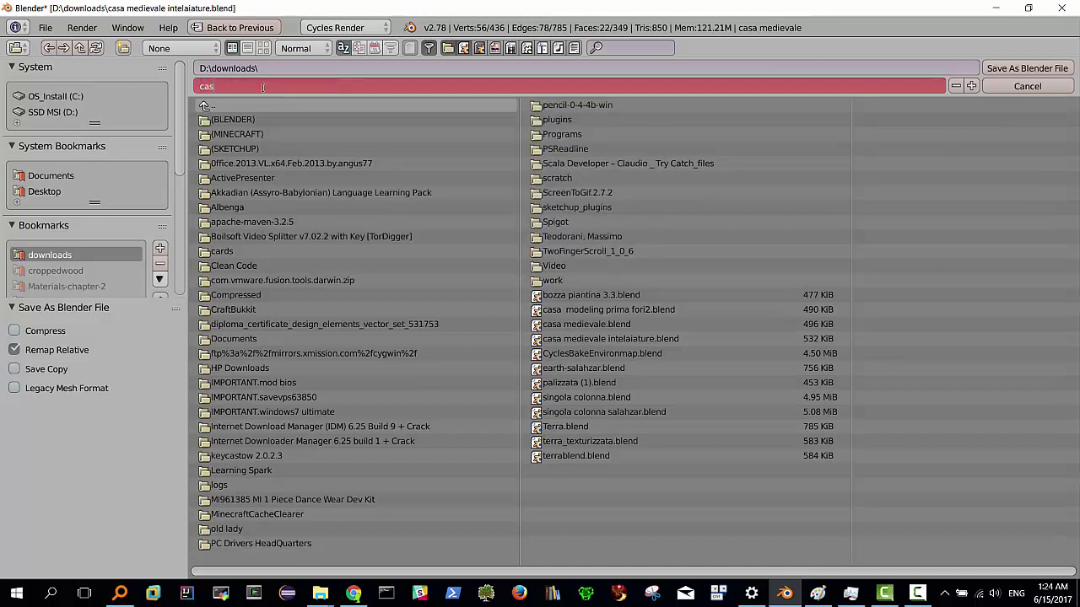
{"action": "type", "text": "a"}
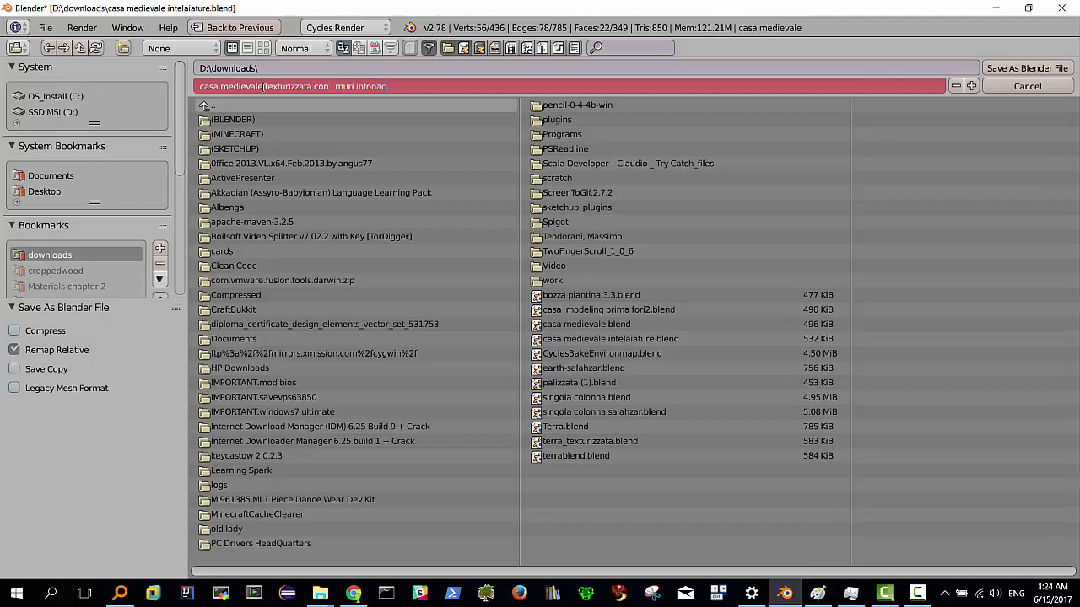
{"action": "type", "text": "o etc"}
{"action": "key", "text": "Return"}
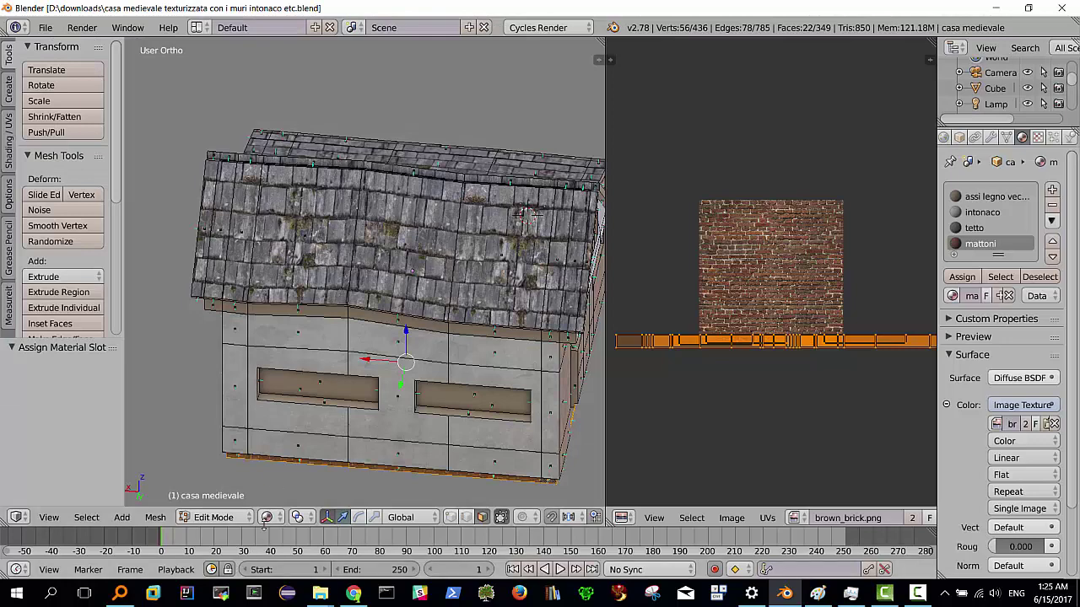
Switch the viewport to Rendered shading and orbit to the house's gabled side
{"action": "left_click", "coordinate": [266, 517]}
{"action": "left_click", "coordinate": [305, 418]}
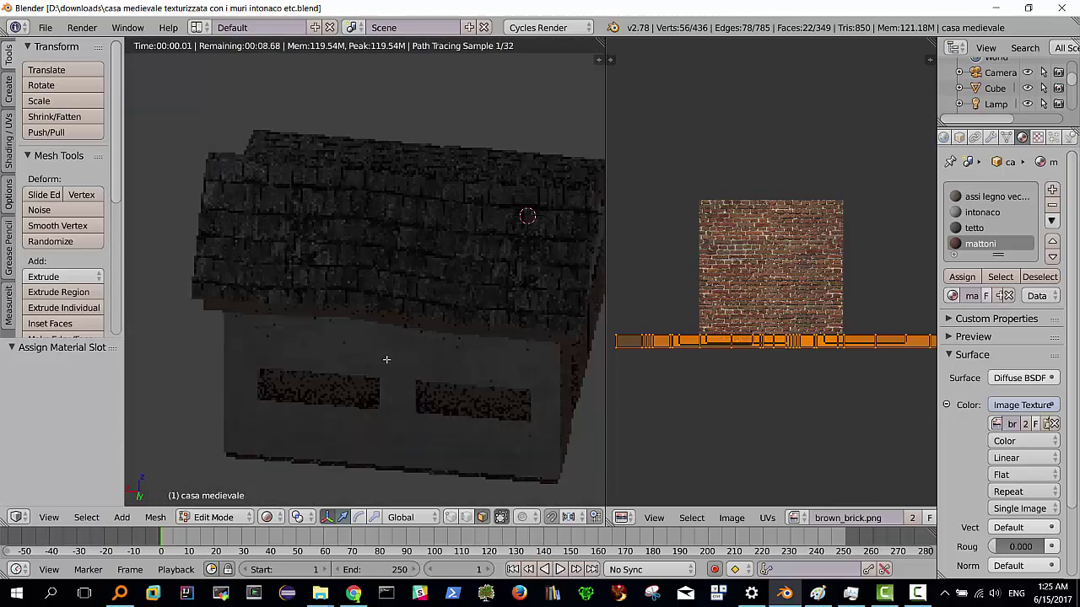
{"action": "middle_click_drag", "start_coordinate": [393, 328], "coordinate": [307, 318]}
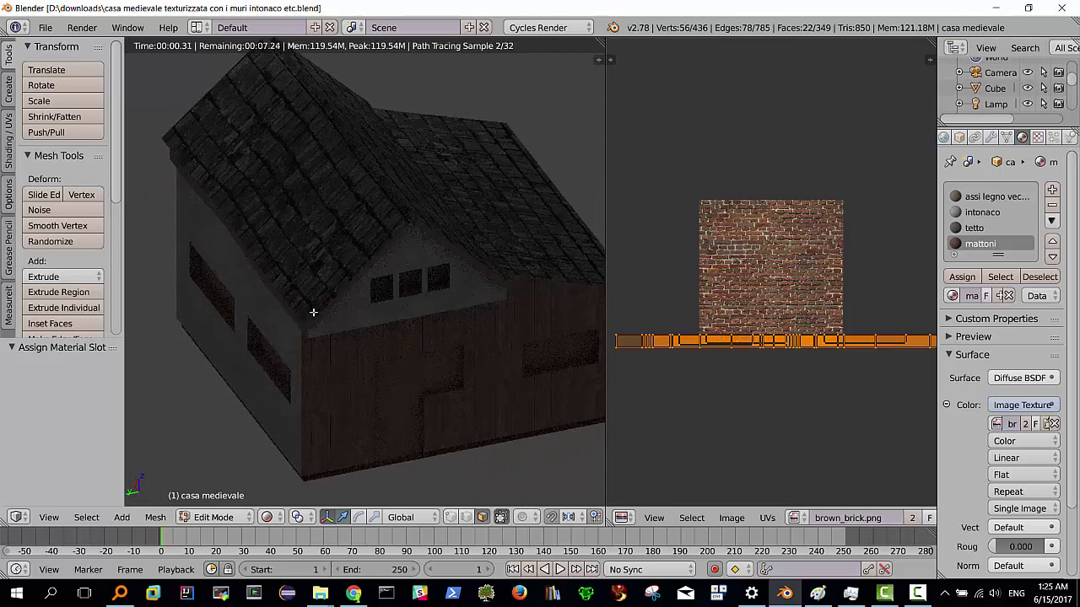
{"action": "scroll", "coordinate": [978, 139], "scroll_direction": "up", "scroll_amount": 3}
Enable World nodes and drive the background Color with an Environment Texture
{"action": "left_click", "coordinate": [969, 138]}
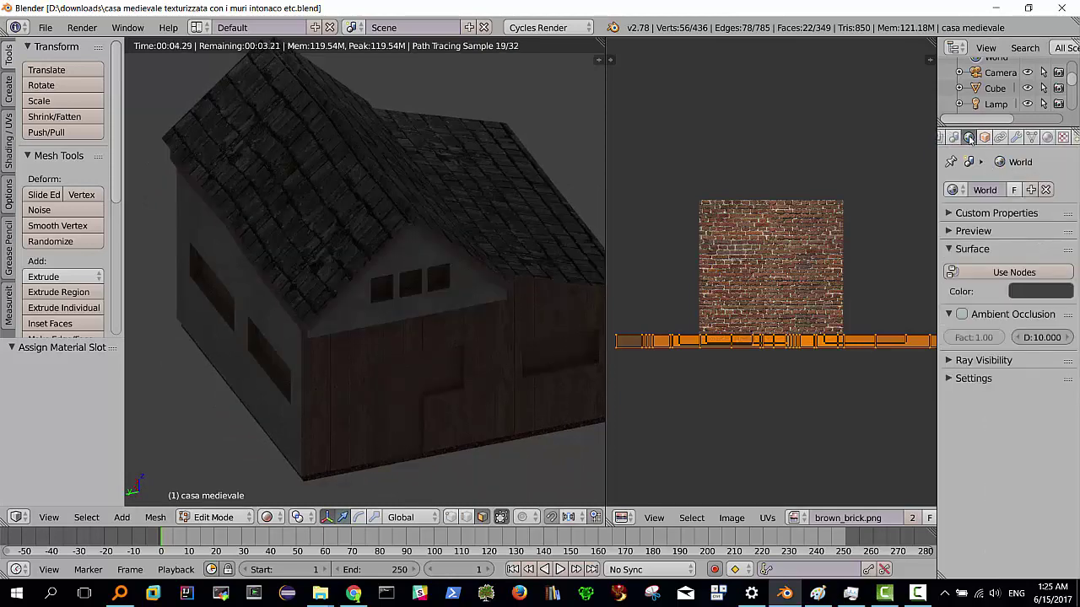
{"action": "left_click", "coordinate": [1012, 273]}
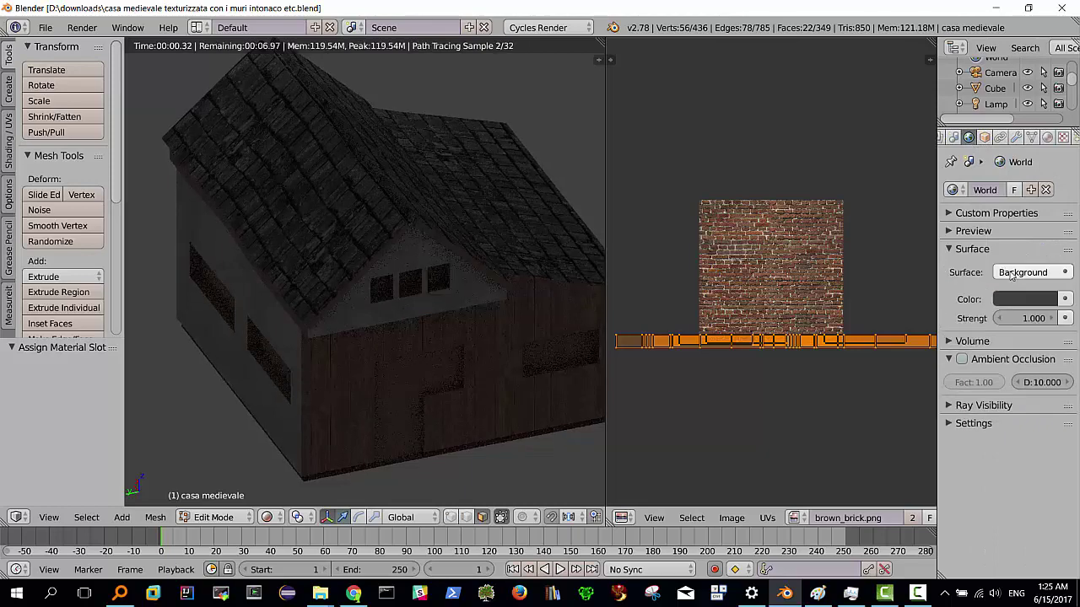
{"action": "left_click", "coordinate": [1066, 300]}
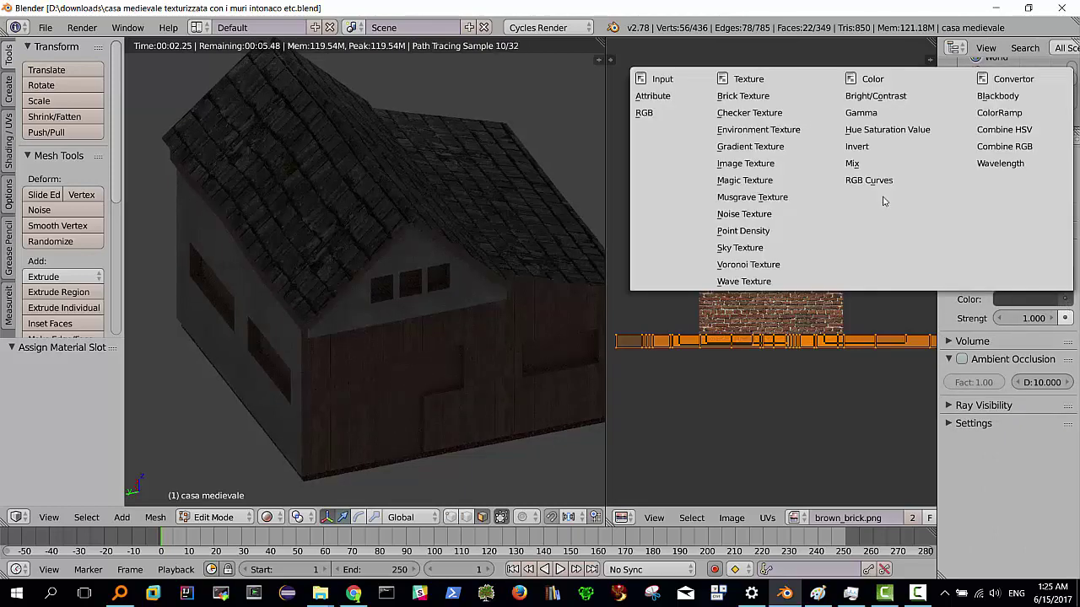
{"action": "left_click", "coordinate": [770, 128]}
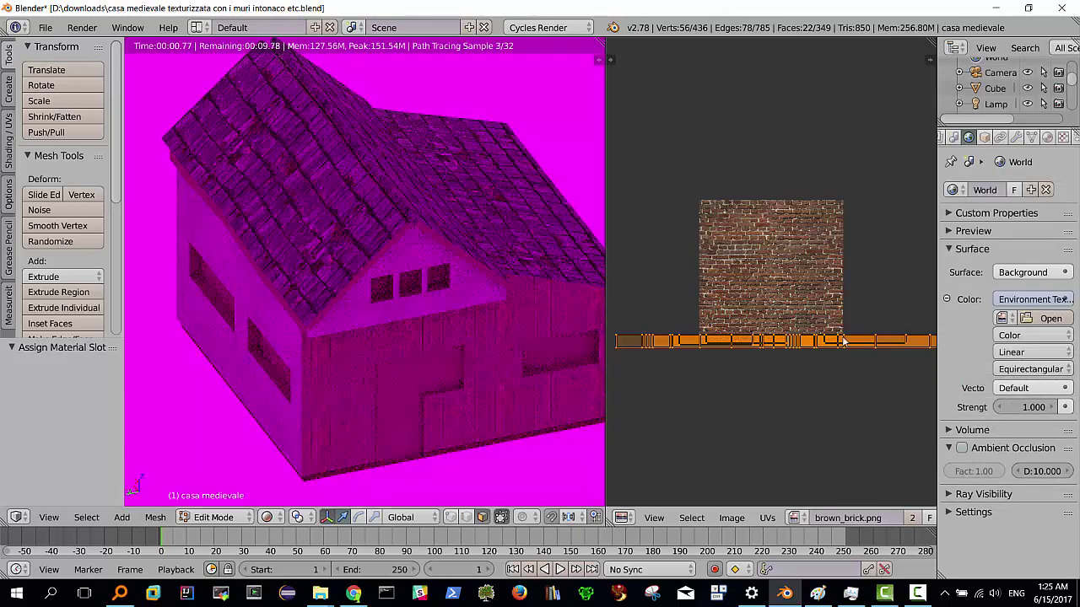
{"action": "left_click", "coordinate": [1003, 318]}
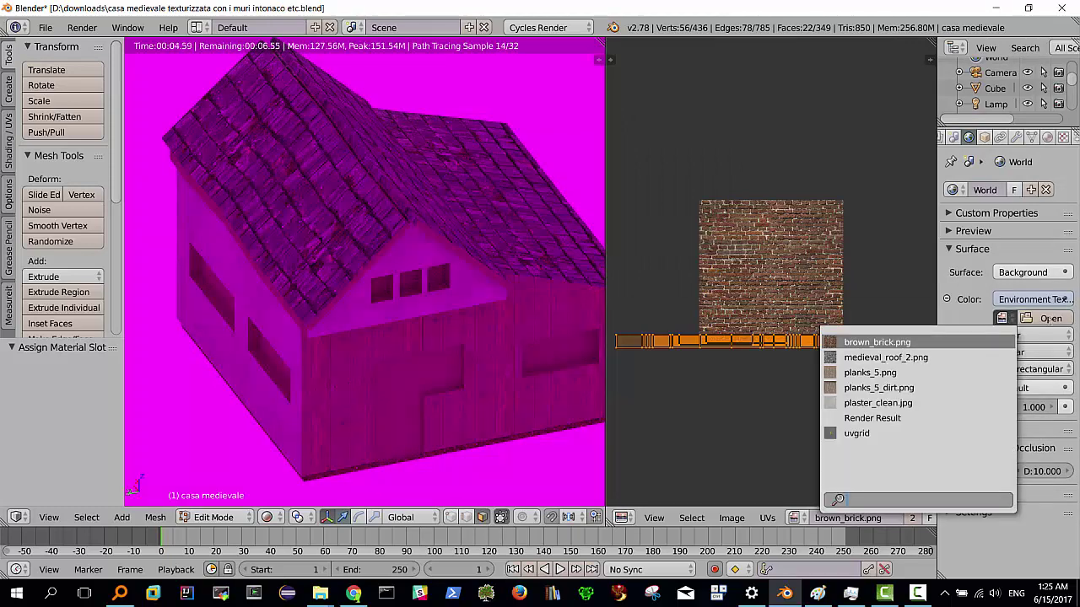
Load the hdr image file into the World Environment Texture
{"action": "left_click", "coordinate": [1049, 318]}
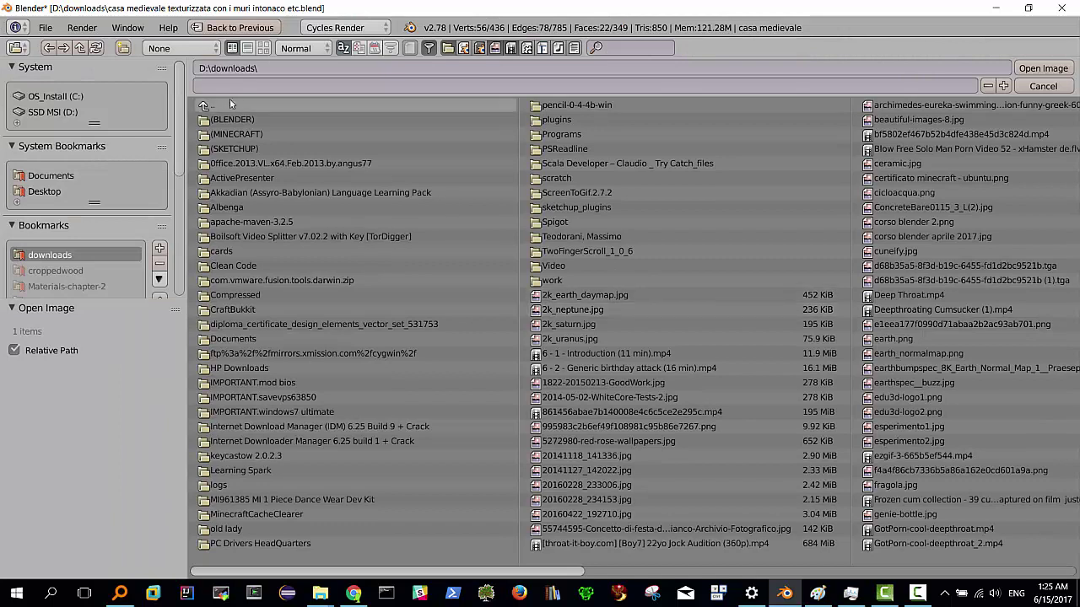
{"action": "left_click", "coordinate": [232, 85]}
{"action": "type", "text": "*hdr*"}
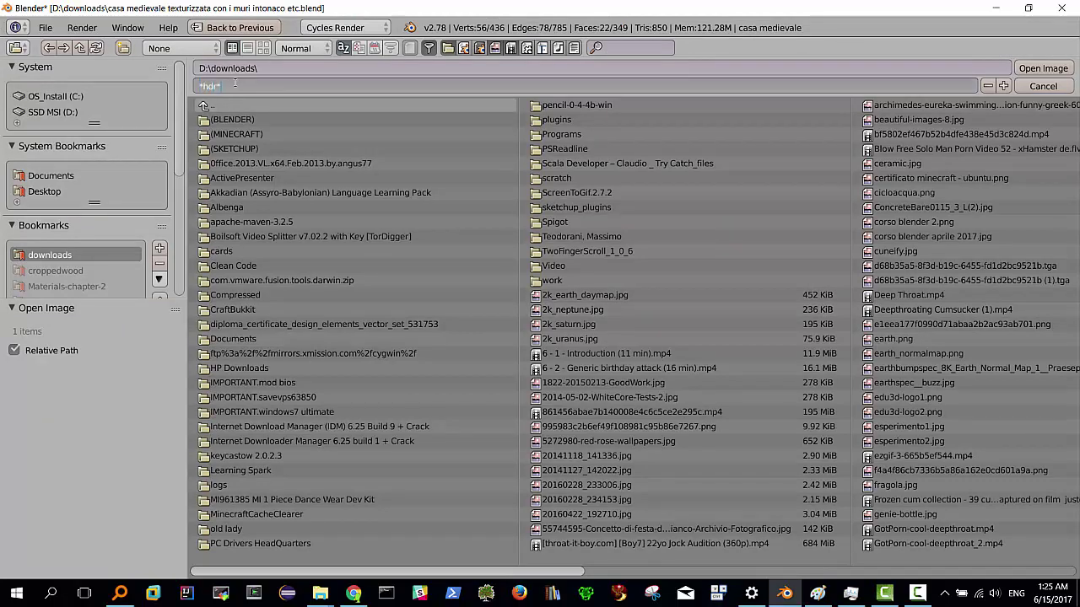
{"action": "type", "text": "hdrmaps_com_free_043_half.hdr"}
{"action": "key", "text": "Return"}
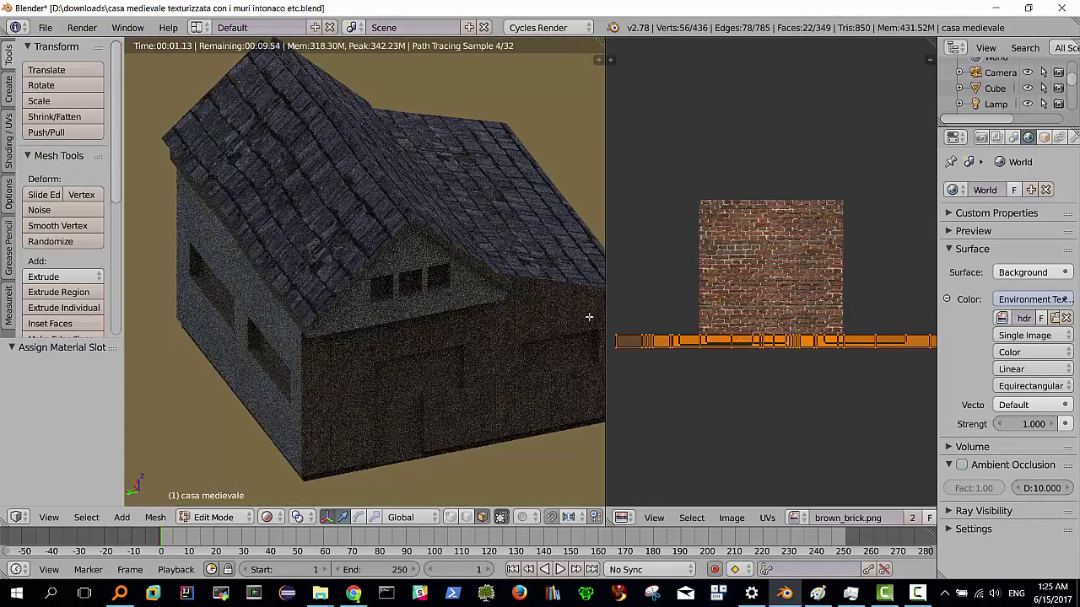
Zoom and orbit around the rendered house, then maximize the 3D view to full window
{"action": "scroll", "coordinate": [384, 403], "scroll_direction": "down", "scroll_amount": 4}
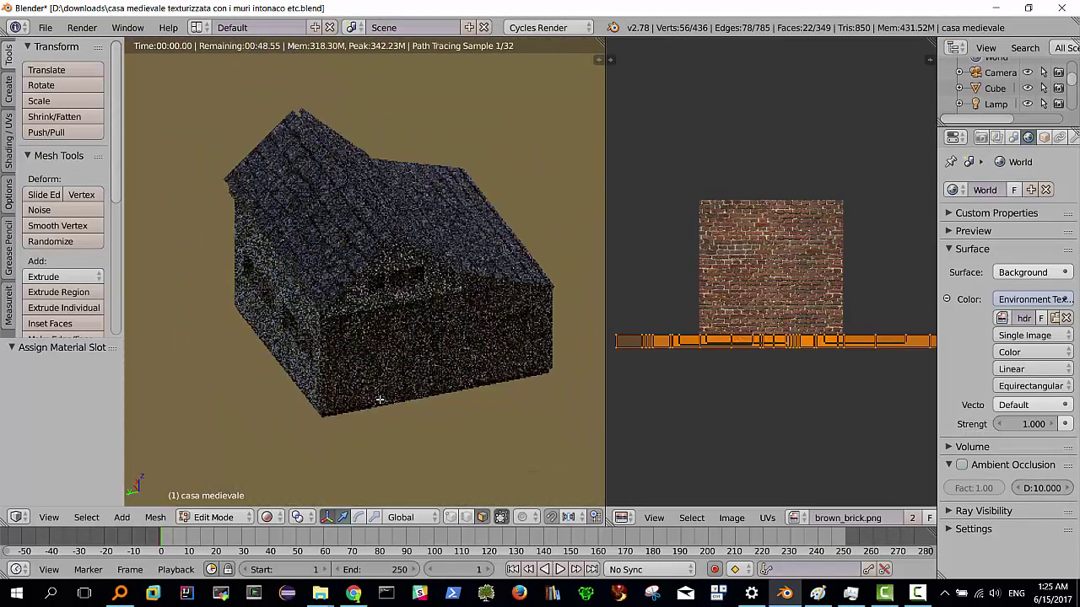
{"action": "scroll", "coordinate": [378, 399], "scroll_direction": "down", "scroll_amount": 2}
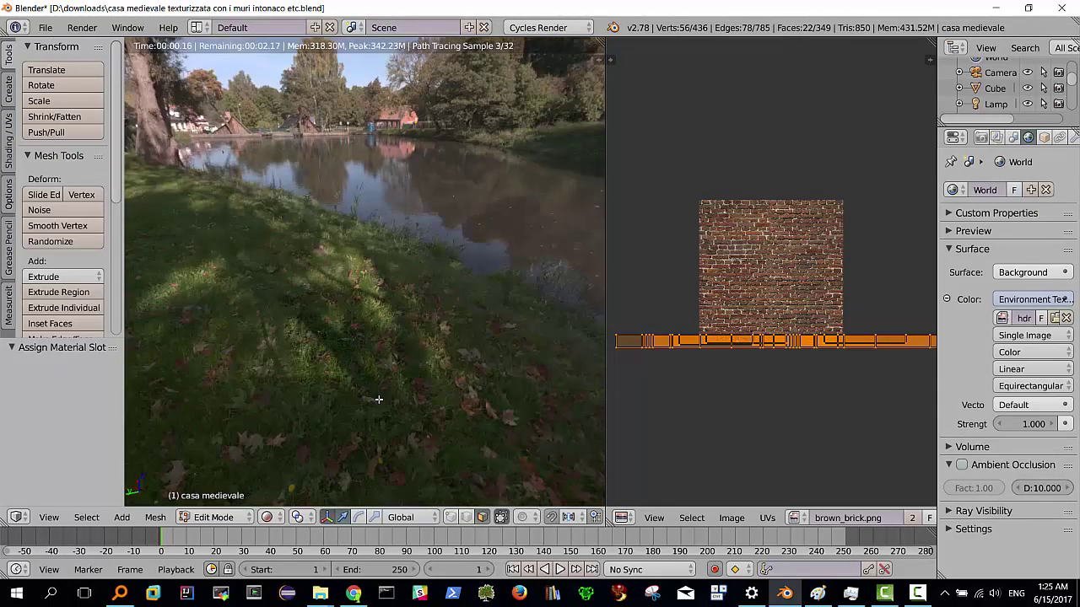
{"action": "scroll", "coordinate": [393, 373], "scroll_direction": "down", "scroll_amount": 2}
{"action": "scroll", "coordinate": [385, 360], "scroll_direction": "up", "scroll_amount": 4}
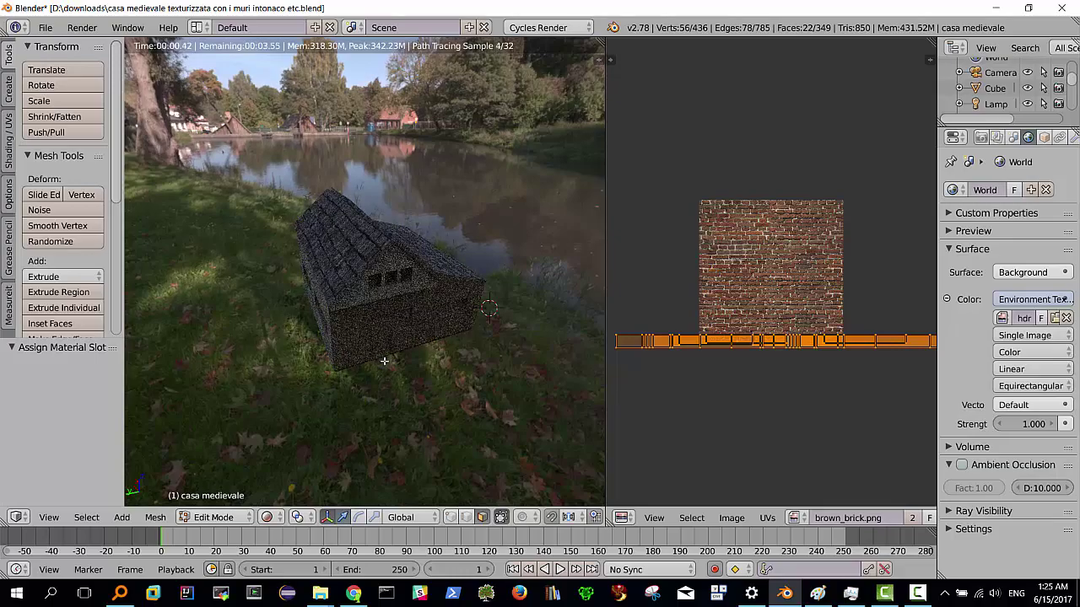
{"action": "scroll", "coordinate": [386, 355], "scroll_direction": "up", "scroll_amount": 3}
{"action": "scroll", "coordinate": [388, 350], "scroll_direction": "down", "scroll_amount": 3}
{"action": "mouse_move", "coordinate": [389, 346]}
{"action": "middle_mouse_down"}
{"action": "mouse_move", "coordinate": [164, 340]}
{"action": "mouse_move", "coordinate": [578, 324]}
{"action": "mouse_move", "coordinate": [571, 315]}
{"action": "mouse_move", "coordinate": [573, 327]}
{"action": "middle_mouse_up"}
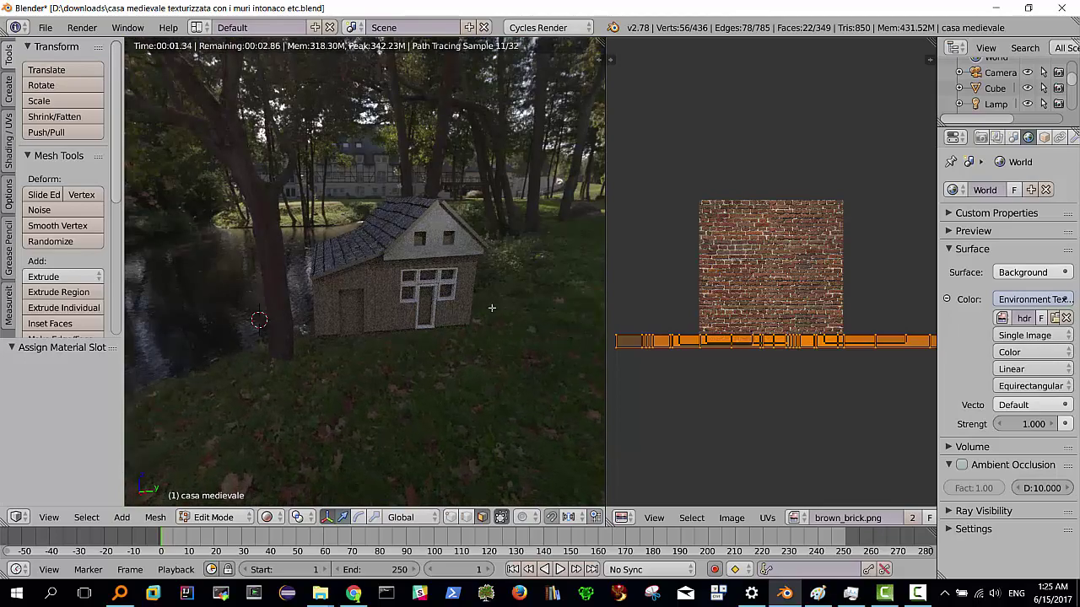
{"action": "scroll", "coordinate": [492, 308], "scroll_direction": "up", "scroll_amount": 2}
{"action": "scroll", "coordinate": [490, 308], "scroll_direction": "up", "scroll_amount": 3}
{"action": "scroll", "coordinate": [487, 309], "scroll_direction": "up", "scroll_amount": 1}
{"action": "scroll", "coordinate": [485, 309], "scroll_direction": "up", "scroll_amount": 2}
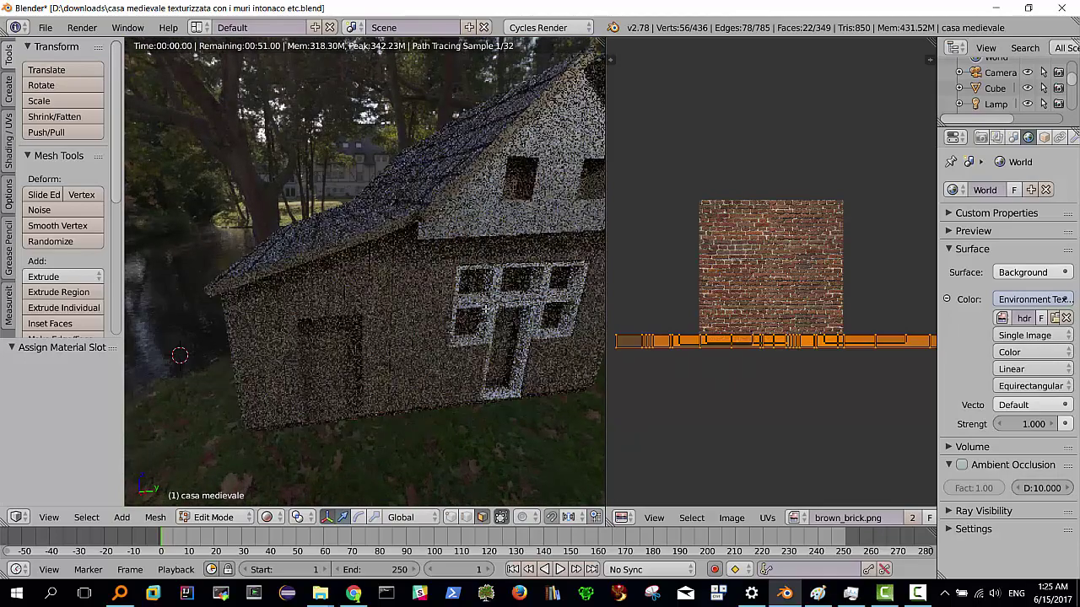
{"action": "key", "text": "ctrl+Up"}
Orbit the full-window Cycles preview to view the house from the sides and above the roof
{"action": "scroll", "coordinate": [519, 330], "scroll_direction": "up", "scroll_amount": 3}
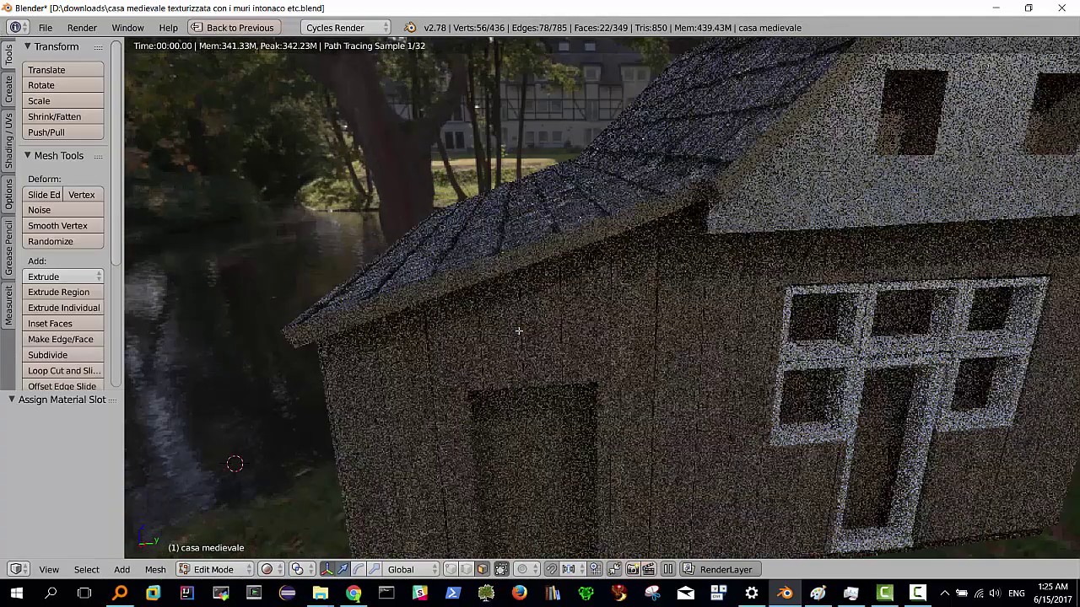
{"action": "mouse_move", "coordinate": [593, 362]}
{"action": "middle_mouse_down"}
{"action": "mouse_move", "coordinate": [708, 393]}
{"action": "mouse_move", "coordinate": [714, 373]}
{"action": "middle_mouse_up"}
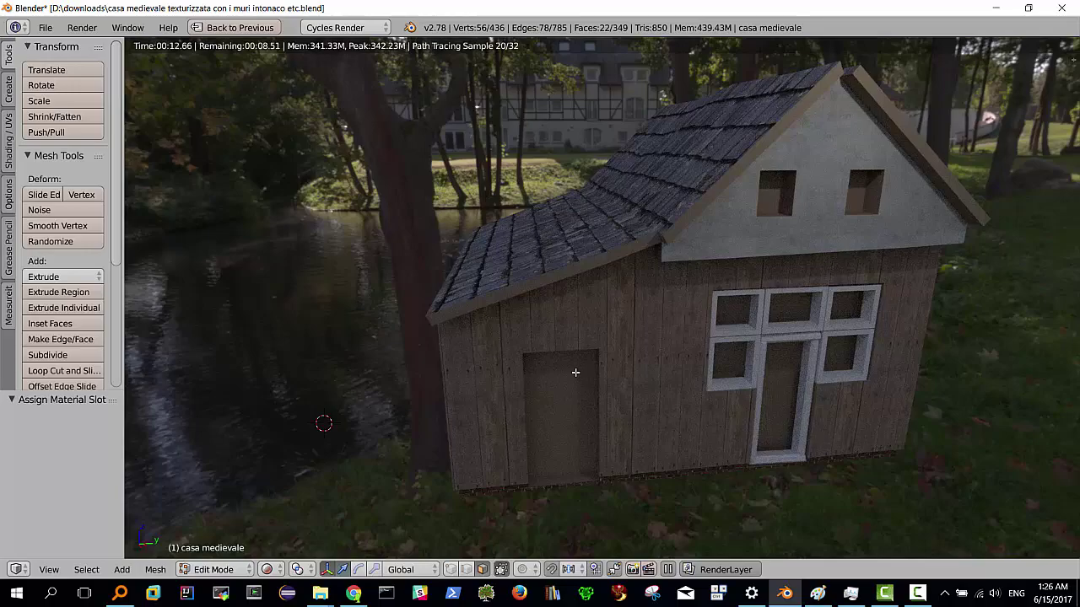
{"action": "middle_click_drag", "start_coordinate": [575, 372], "coordinate": [622, 396]}
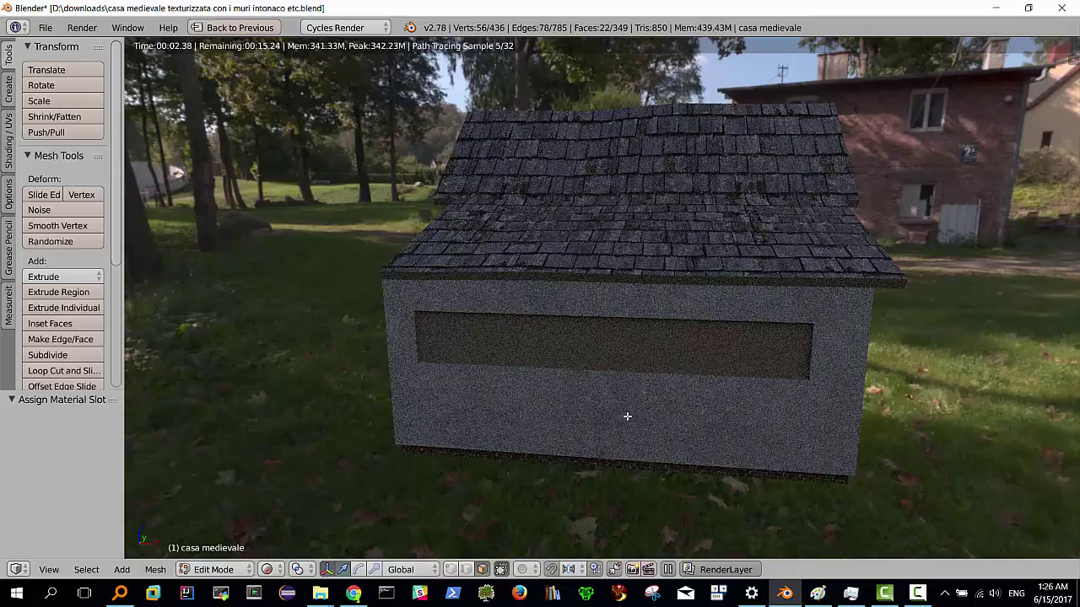
{"action": "mouse_move", "coordinate": [675, 420]}
{"action": "middle_mouse_down"}
{"action": "mouse_move", "coordinate": [785, 401]}
{"action": "mouse_move", "coordinate": [684, 419]}
{"action": "mouse_move", "coordinate": [611, 398]}
{"action": "middle_mouse_up"}
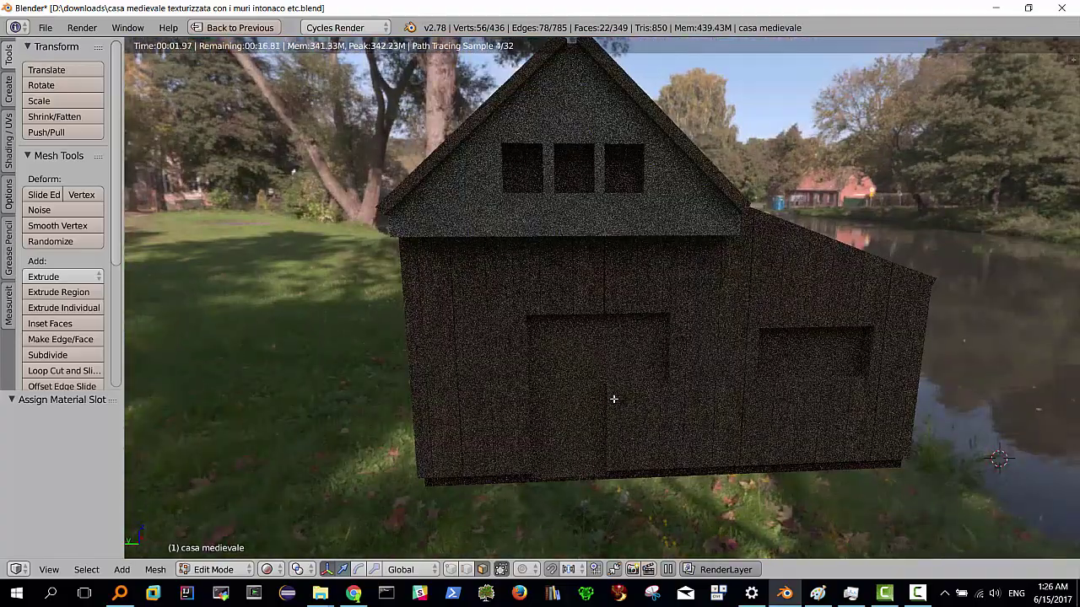
{"action": "mouse_move", "coordinate": [797, 319]}
{"action": "middle_mouse_down"}
{"action": "mouse_move", "coordinate": [628, 333]}
{"action": "mouse_move", "coordinate": [540, 311]}
{"action": "mouse_move", "coordinate": [679, 311]}
{"action": "middle_mouse_up"}
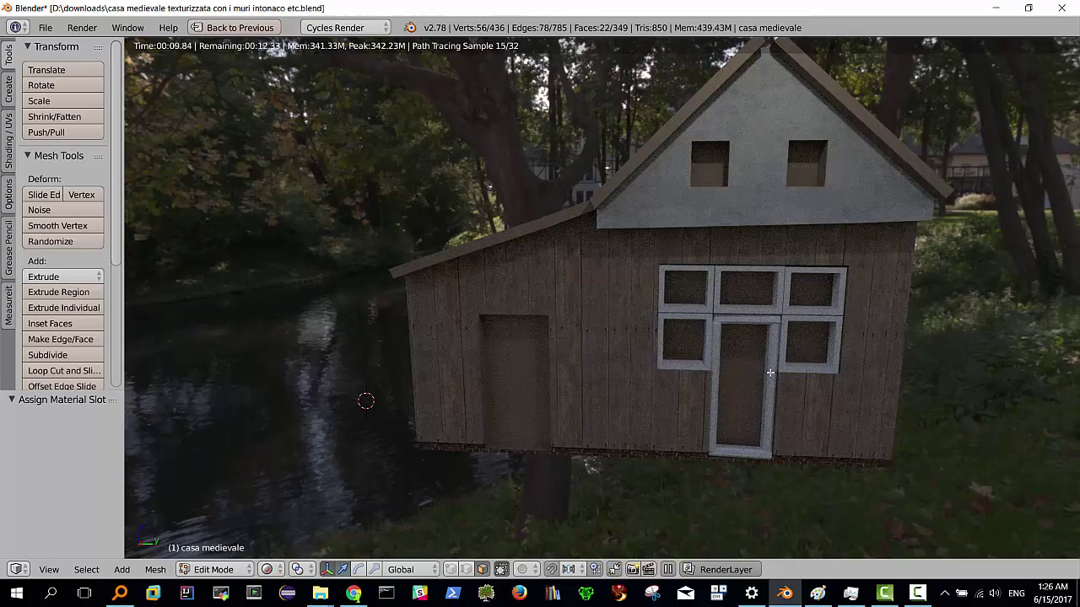
{"action": "middle_click_drag", "start_coordinate": [770, 372], "coordinate": [580, 393]}
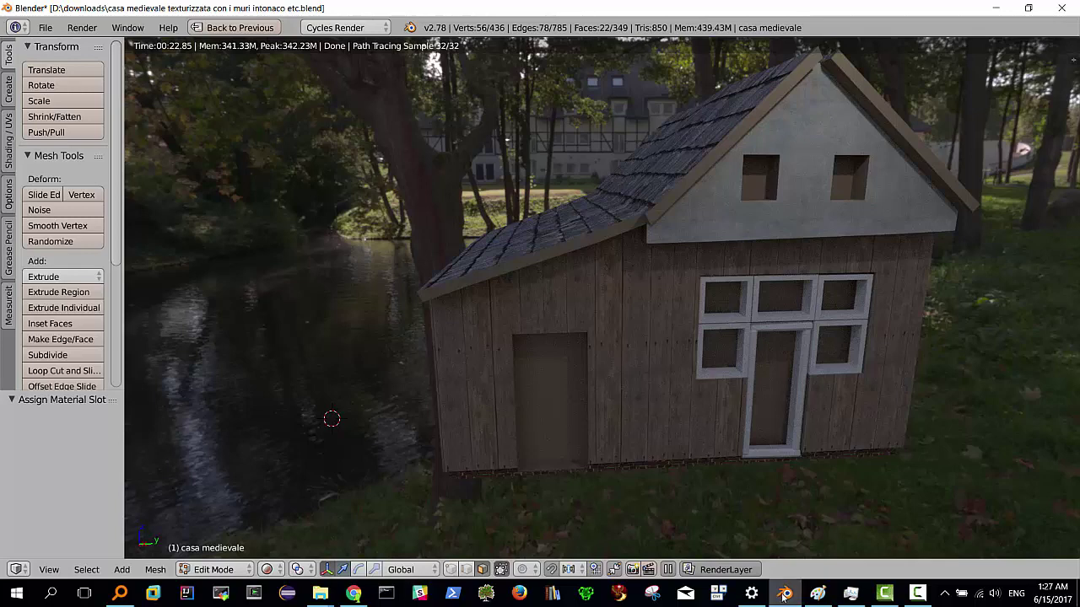
{"action": "mouse_move", "coordinate": [784, 593]}
{"action": "left_click", "coordinate": [787, 524]}
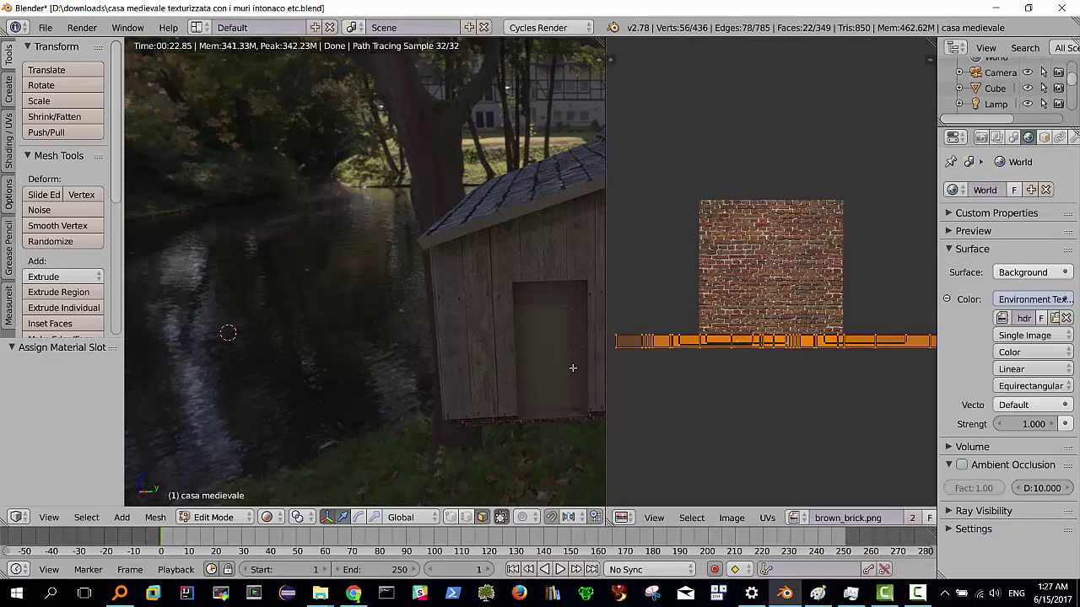
{"action": "key", "text": "KP_0"}
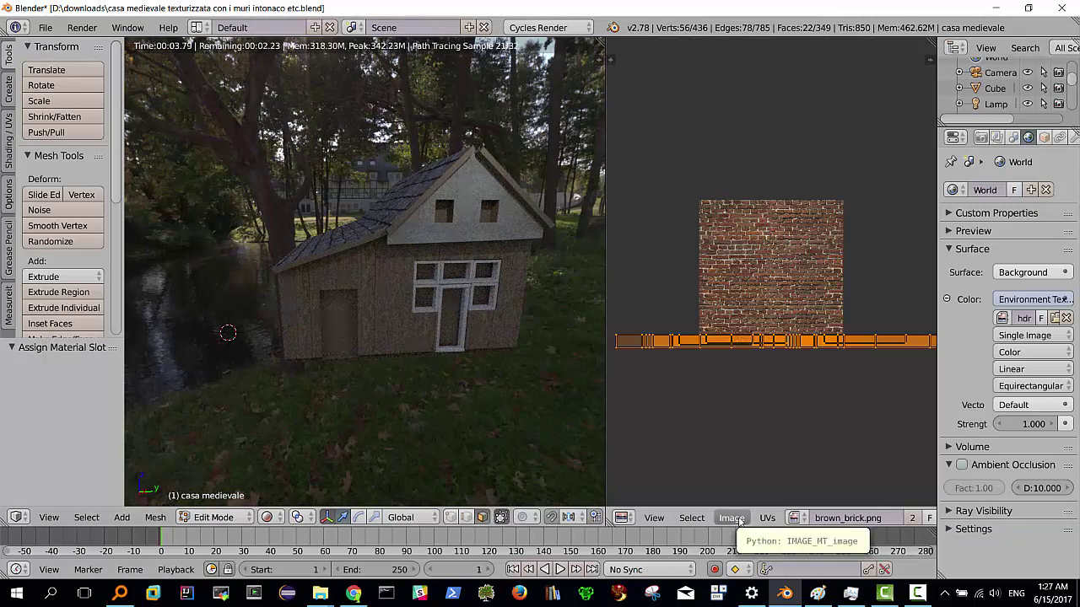
{"action": "left_click", "coordinate": [739, 521]}
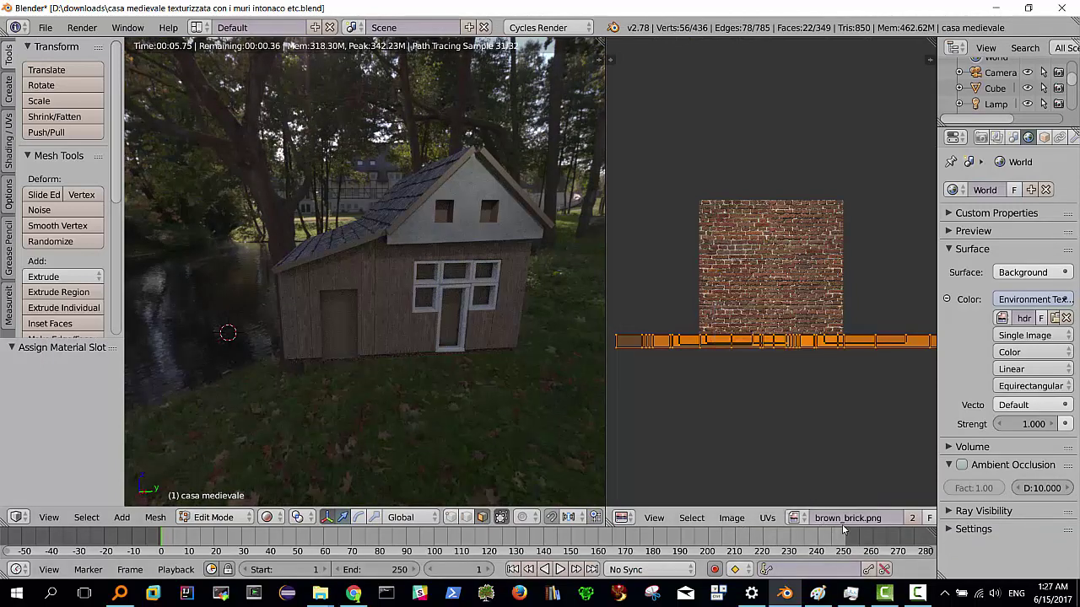
{"action": "scroll", "coordinate": [885, 518], "scroll_direction": "right", "scroll_amount": 3}
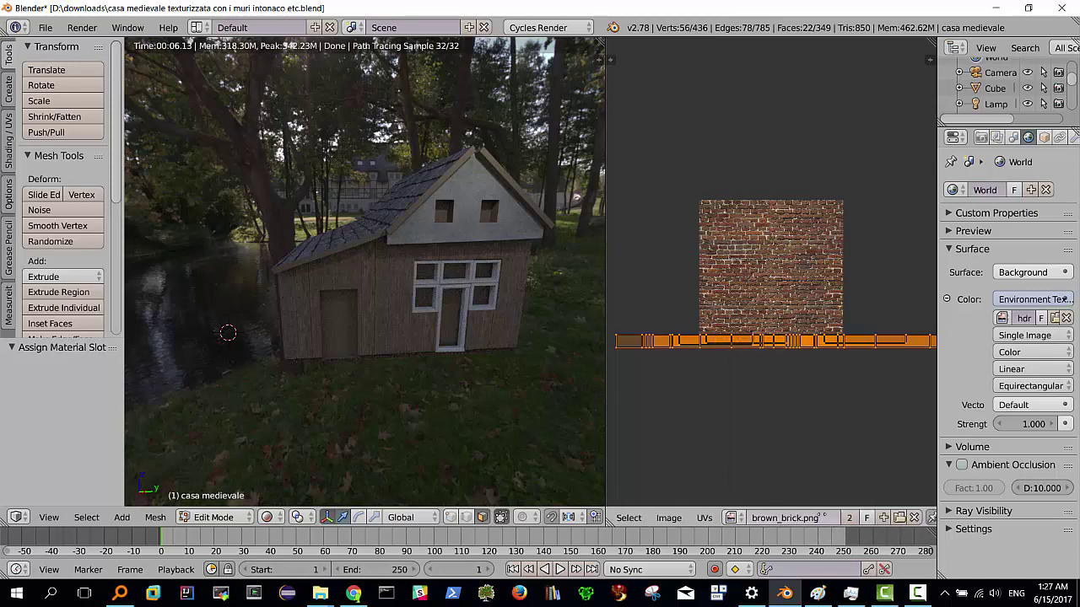
{"action": "left_click", "coordinate": [898, 517]}
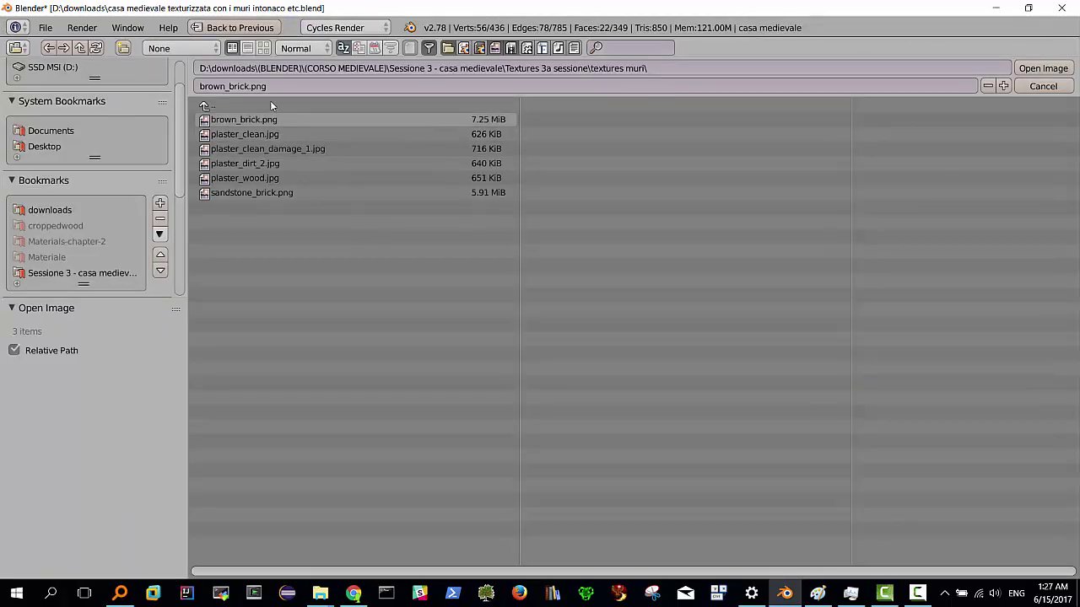
{"action": "left_click", "coordinate": [212, 107]}
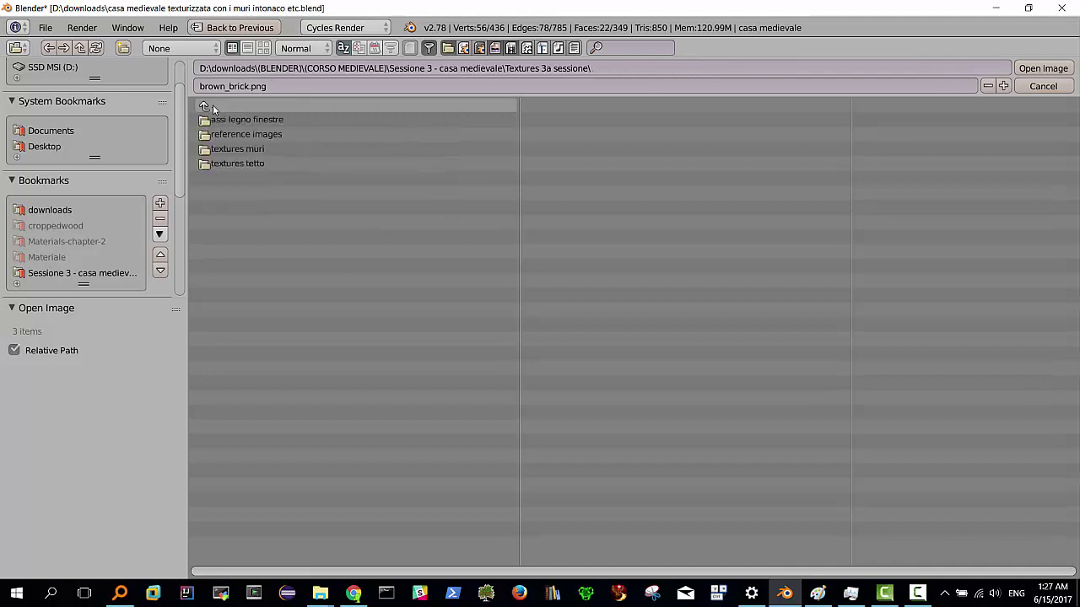
{"action": "left_click", "coordinate": [260, 121]}
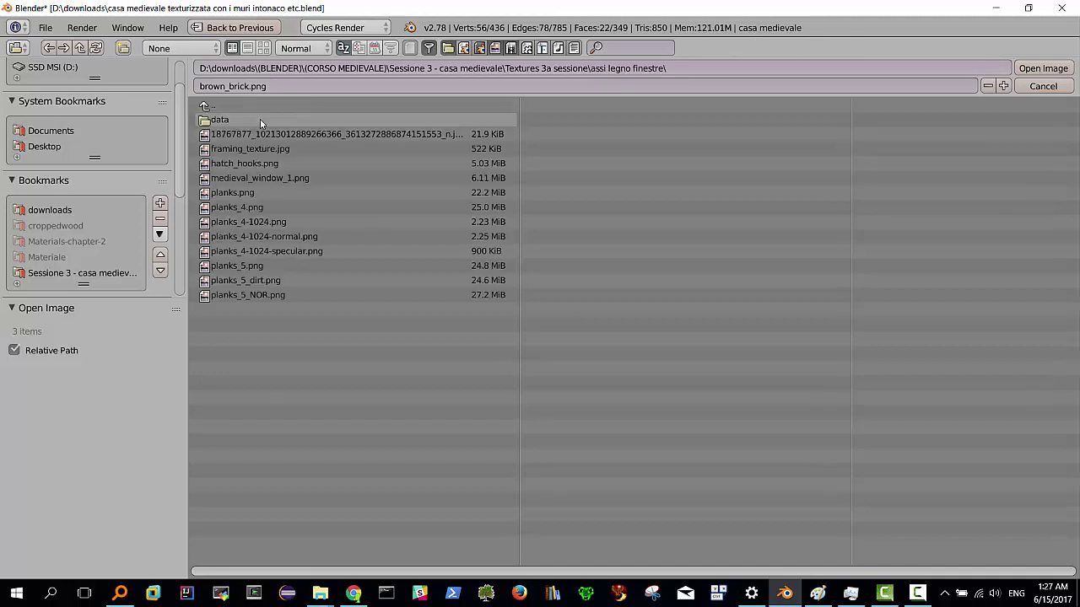
{"action": "left_click", "coordinate": [262, 48]}
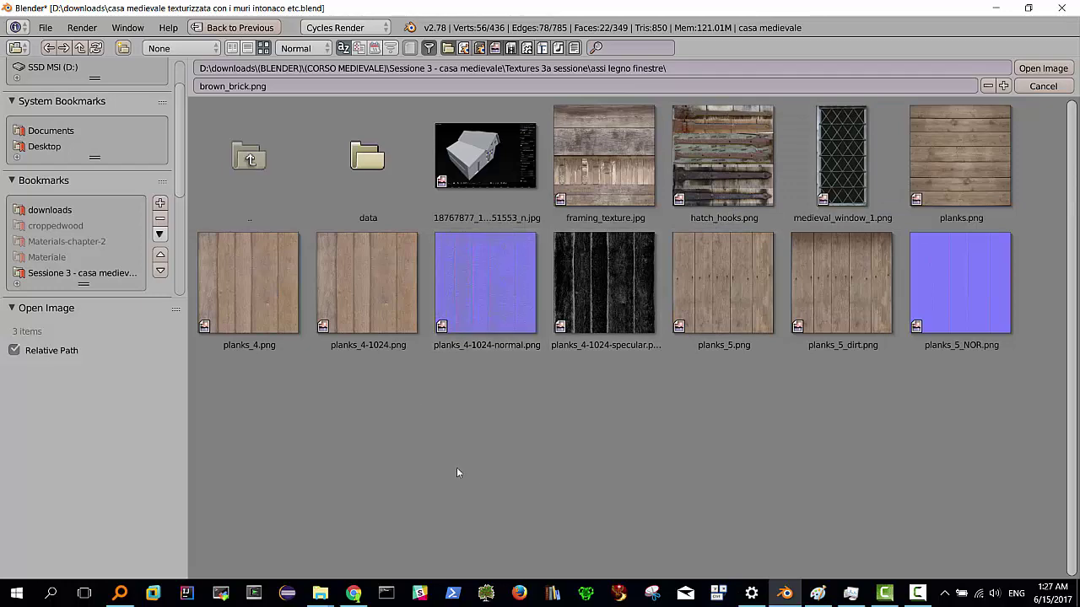
{"action": "mouse_move", "coordinate": [884, 594]}
{"action": "left_click", "coordinate": [784, 531]}
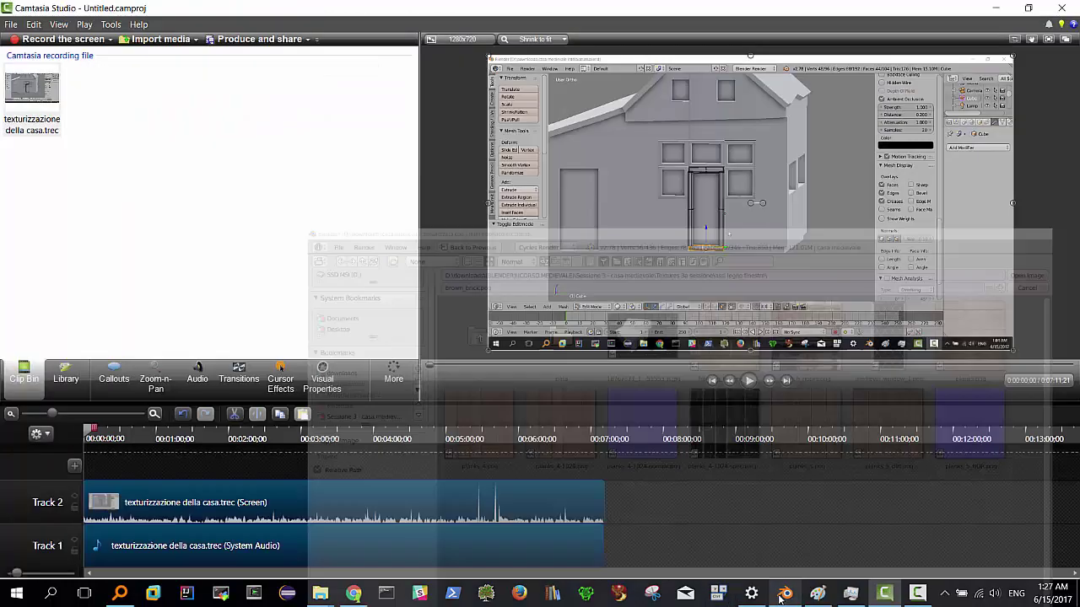
{"action": "key", "text": "alt+Tab"}
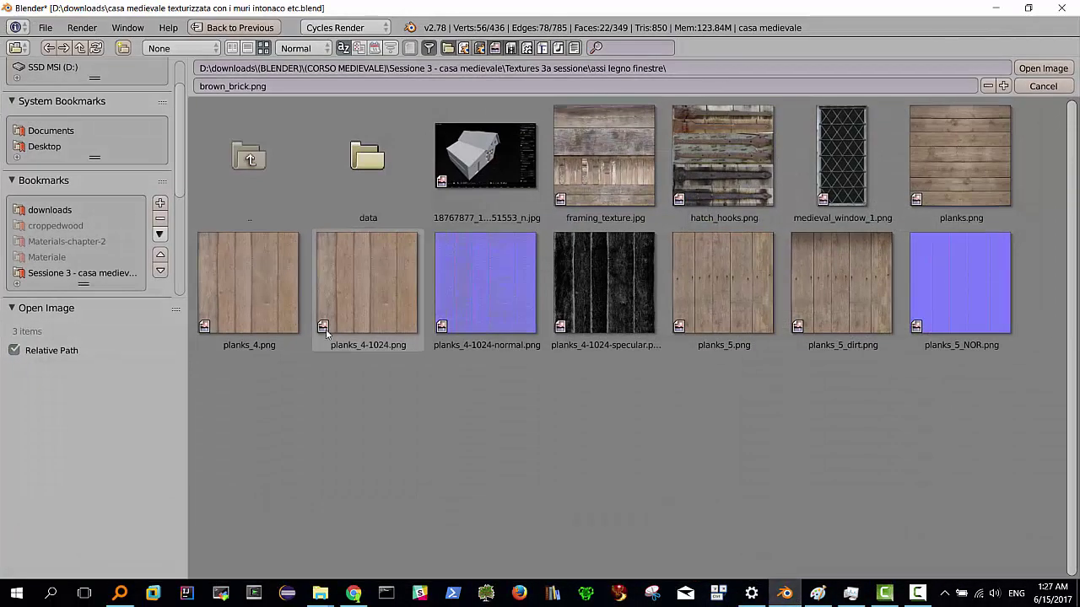
{"action": "key", "text": "Return"}
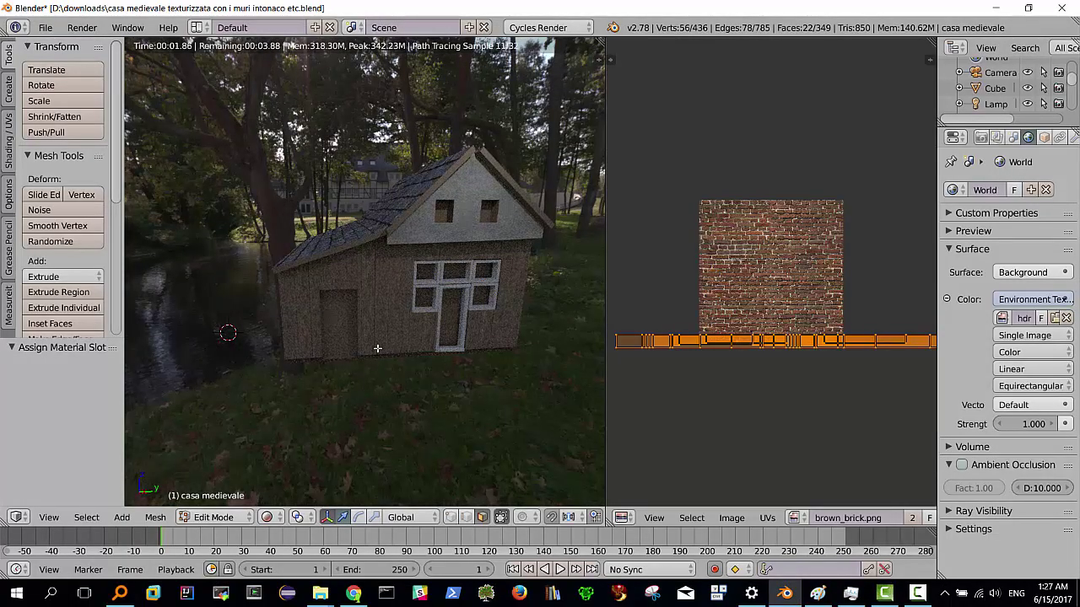
Switch to camera view and enable Lock Camera to View in the side panel
{"action": "key", "text": "KP_0"}
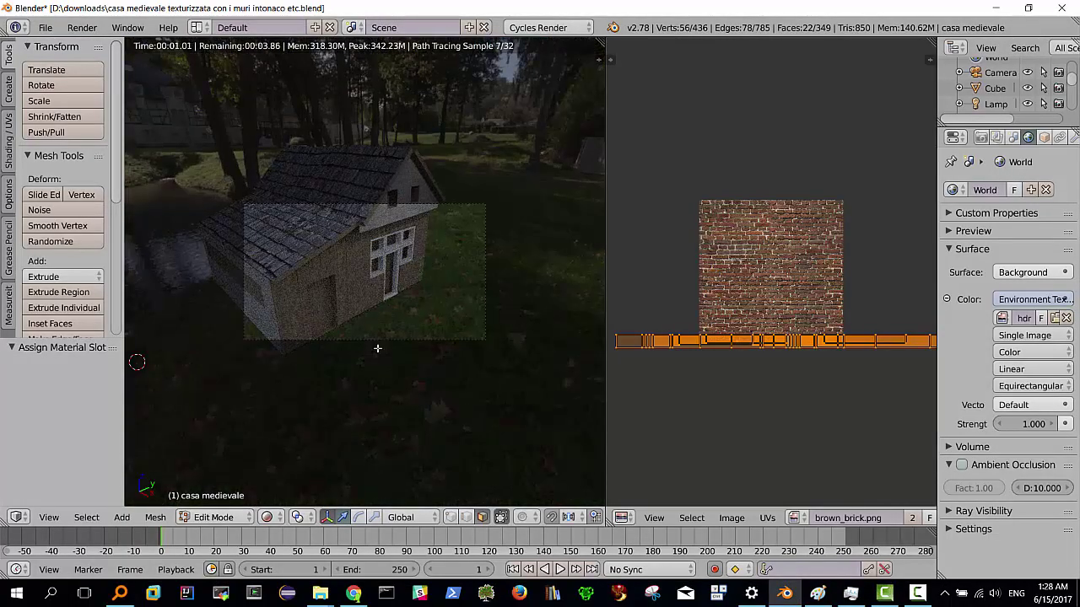
{"action": "left_click", "coordinate": [598, 59]}
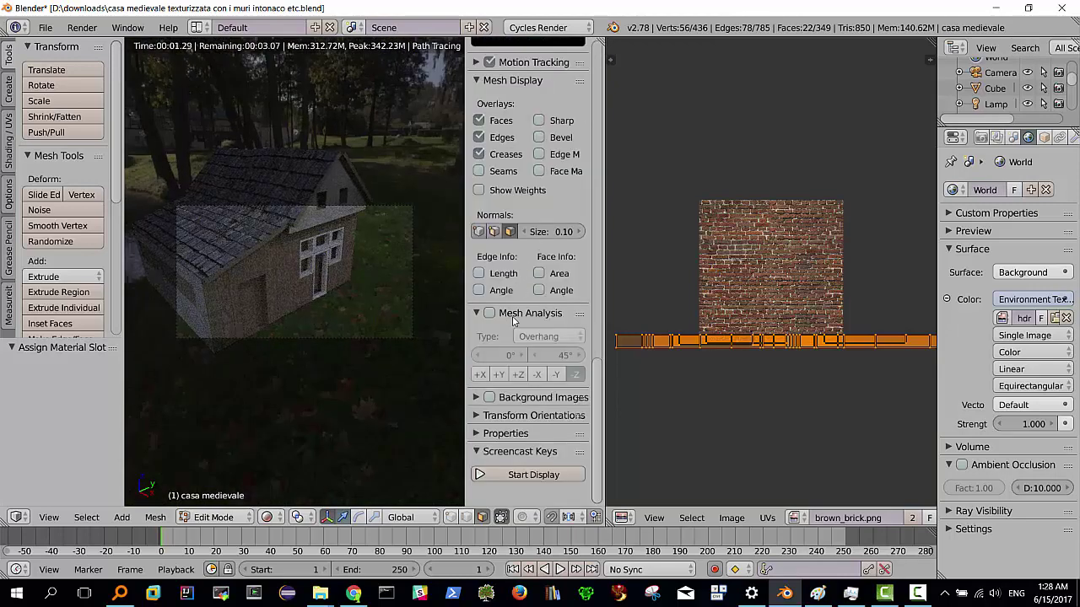
{"action": "scroll", "coordinate": [514, 320], "scroll_direction": "up", "scroll_amount": 2}
{"action": "scroll", "coordinate": [500, 293], "scroll_direction": "up", "scroll_amount": 2}
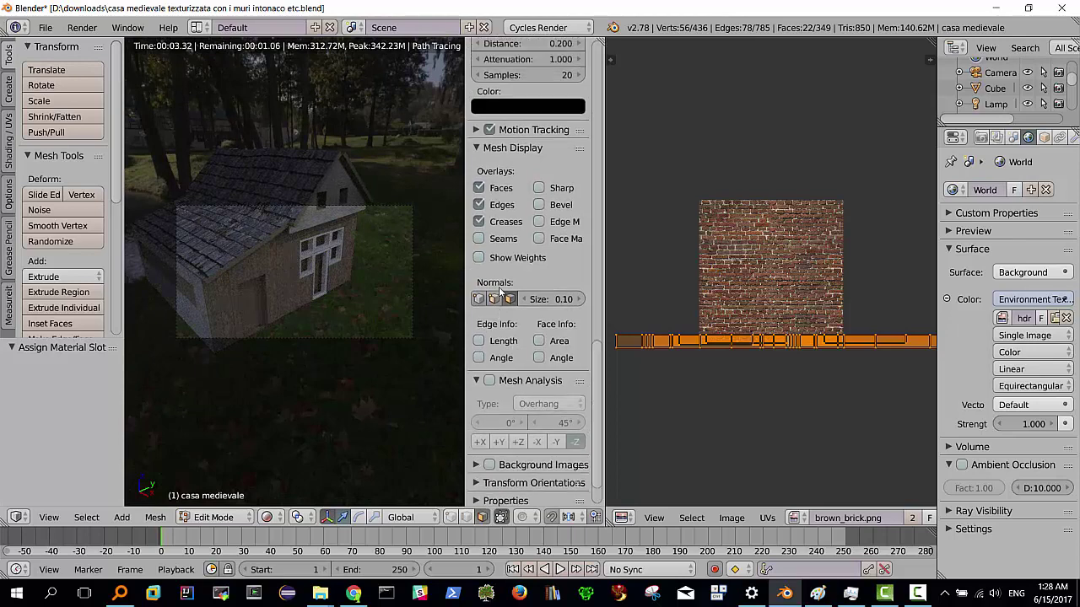
{"action": "scroll", "coordinate": [500, 293], "scroll_direction": "up", "scroll_amount": 3}
{"action": "scroll", "coordinate": [499, 293], "scroll_direction": "up", "scroll_amount": 3}
{"action": "scroll", "coordinate": [499, 293], "scroll_direction": "up", "scroll_amount": 2}
{"action": "scroll", "coordinate": [499, 292], "scroll_direction": "up", "scroll_amount": 2}
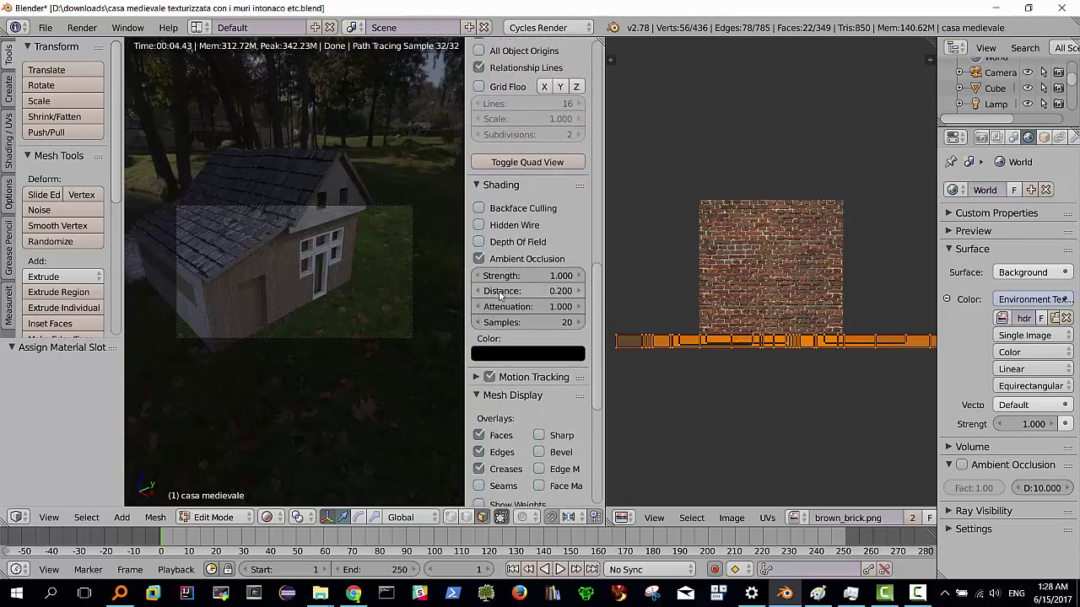
{"action": "scroll", "coordinate": [499, 295], "scroll_direction": "up", "scroll_amount": 3}
{"action": "scroll", "coordinate": [499, 299], "scroll_direction": "up", "scroll_amount": 3}
{"action": "scroll", "coordinate": [499, 299], "scroll_direction": "up", "scroll_amount": 3}
{"action": "scroll", "coordinate": [499, 301], "scroll_direction": "up", "scroll_amount": 3}
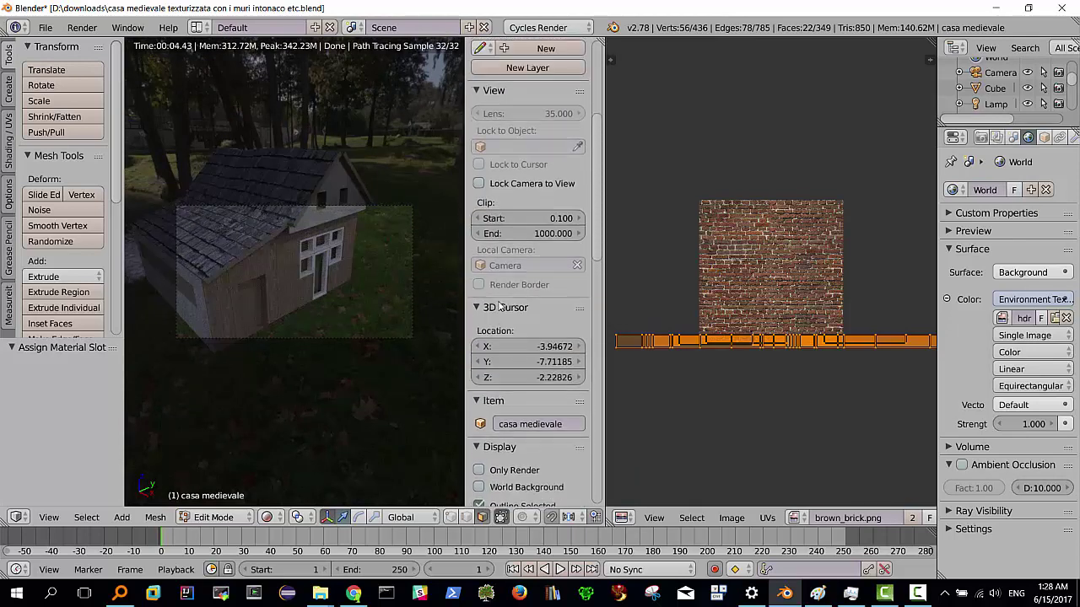
{"action": "scroll", "coordinate": [498, 303], "scroll_direction": "up", "scroll_amount": 3}
{"action": "scroll", "coordinate": [498, 307], "scroll_direction": "up", "scroll_amount": 3}
{"action": "left_click", "coordinate": [478, 318]}
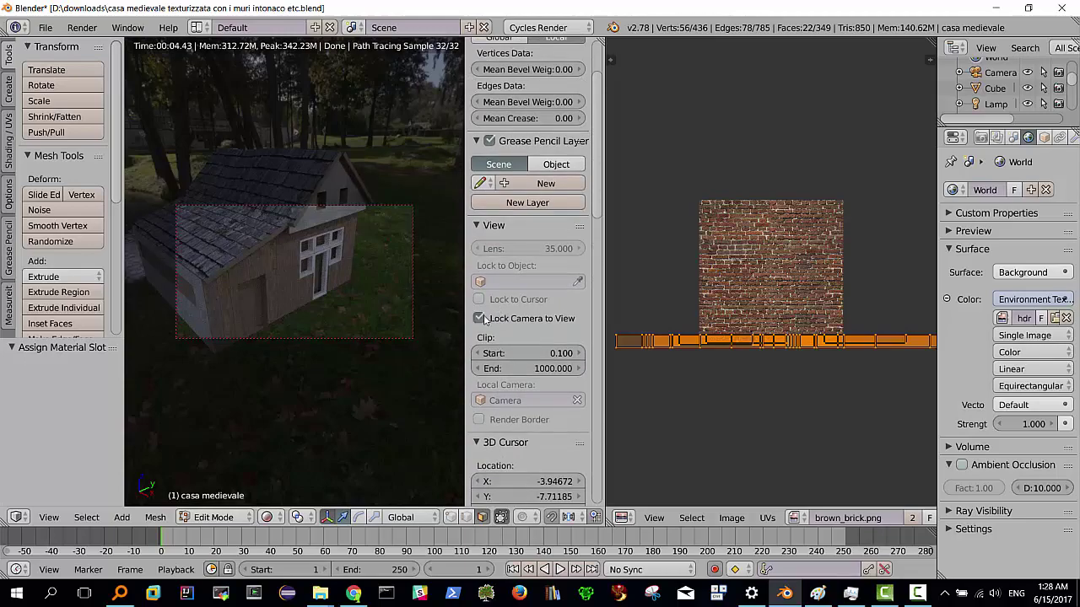
Orbit and zoom the camera to frame the house front with the pond and lawn
{"action": "mouse_move", "coordinate": [341, 290]}
{"action": "middle_mouse_down"}
{"action": "mouse_move", "coordinate": [298, 270]}
{"action": "mouse_move", "coordinate": [307, 298]}
{"action": "mouse_move", "coordinate": [334, 300]}
{"action": "mouse_move", "coordinate": [347, 286]}
{"action": "middle_mouse_up"}
{"action": "scroll", "coordinate": [347, 283], "scroll_direction": "up", "scroll_amount": 5}
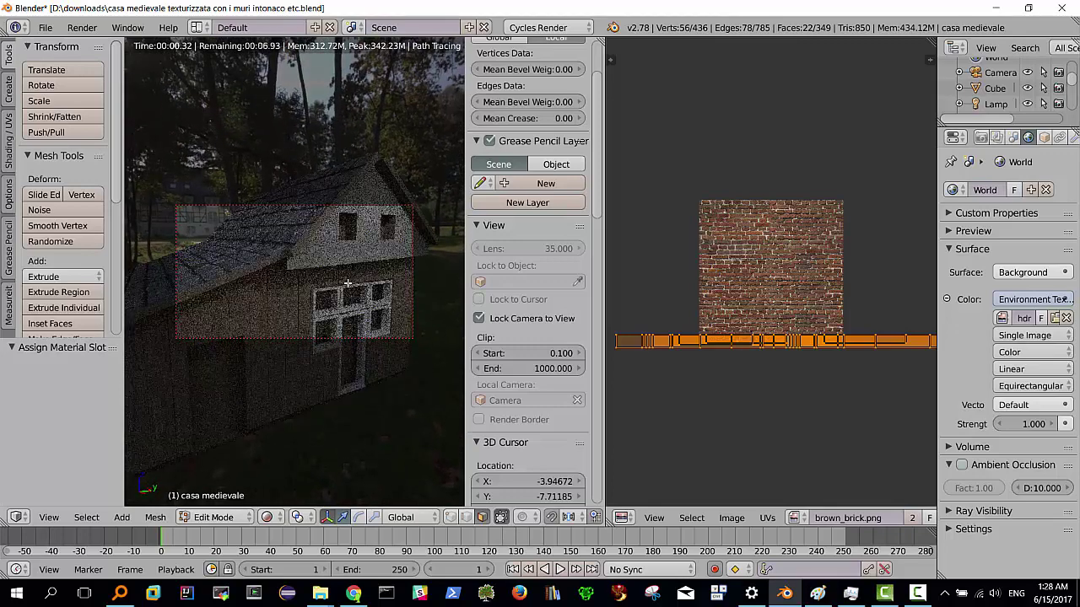
{"action": "middle_click_drag", "start_coordinate": [353, 281], "coordinate": [362, 307]}
{"action": "scroll", "coordinate": [358, 304], "scroll_direction": "down", "scroll_amount": 4}
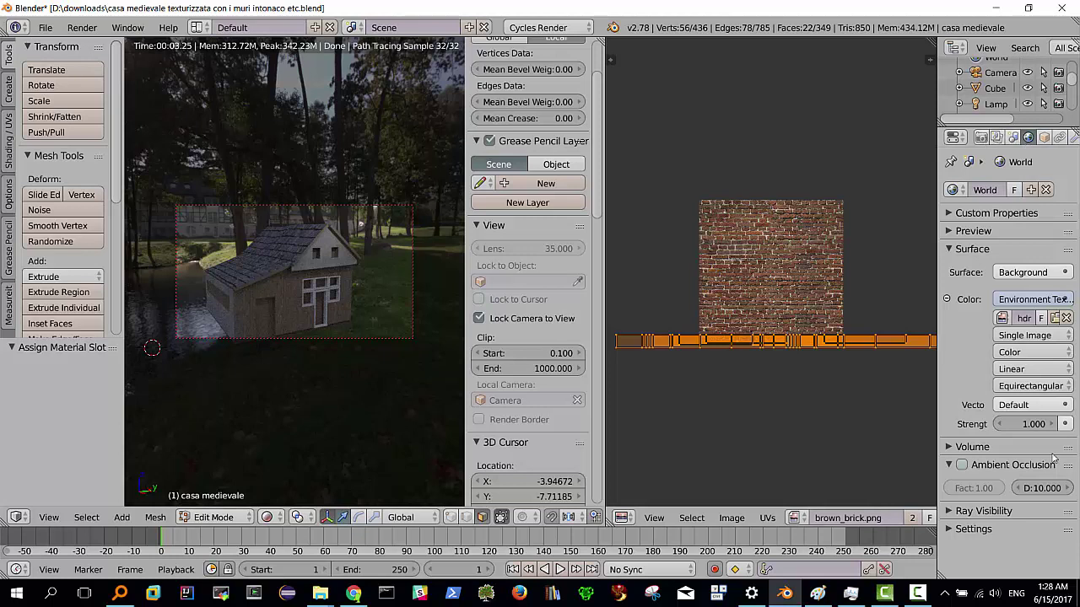
Set the world background Strength to 4, then raise it to 5
{"action": "left_click", "coordinate": [1032, 423]}
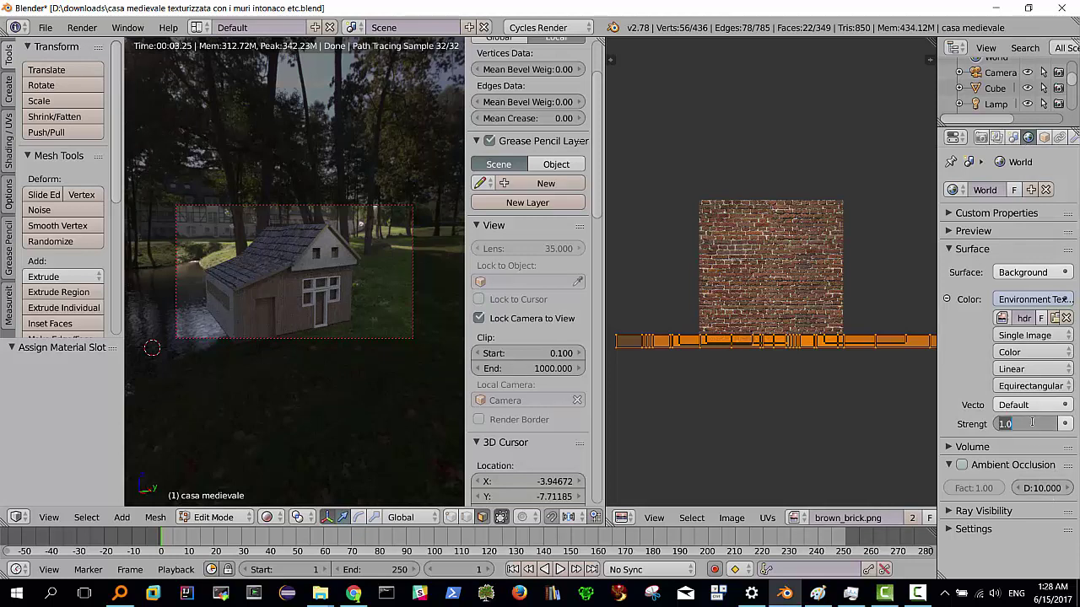
{"action": "type", "text": "4"}
{"action": "key", "text": "Return"}
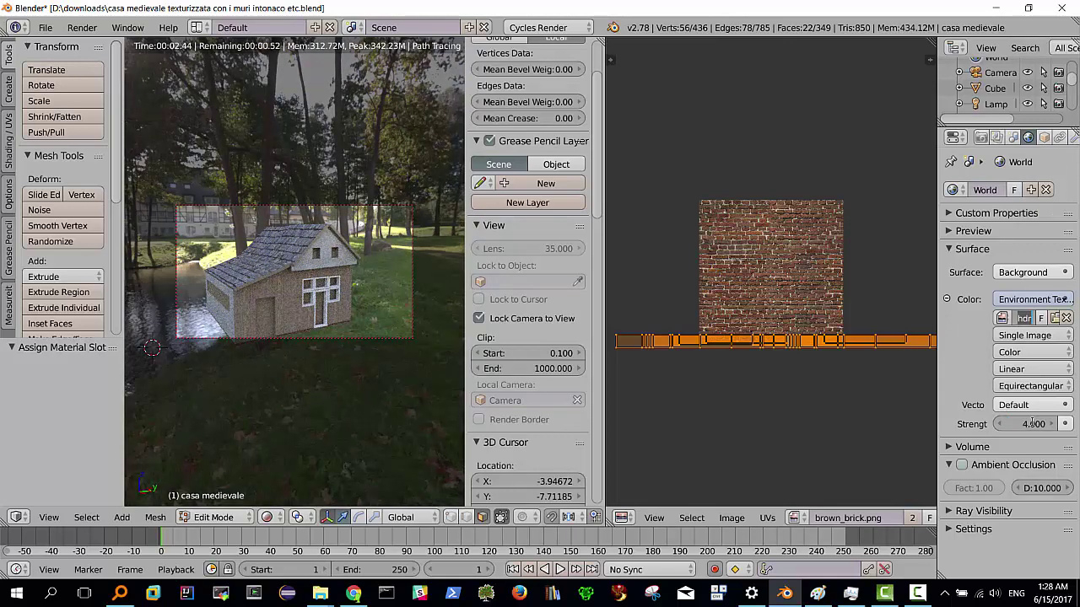
{"action": "double_click", "coordinate": [1034, 426]}
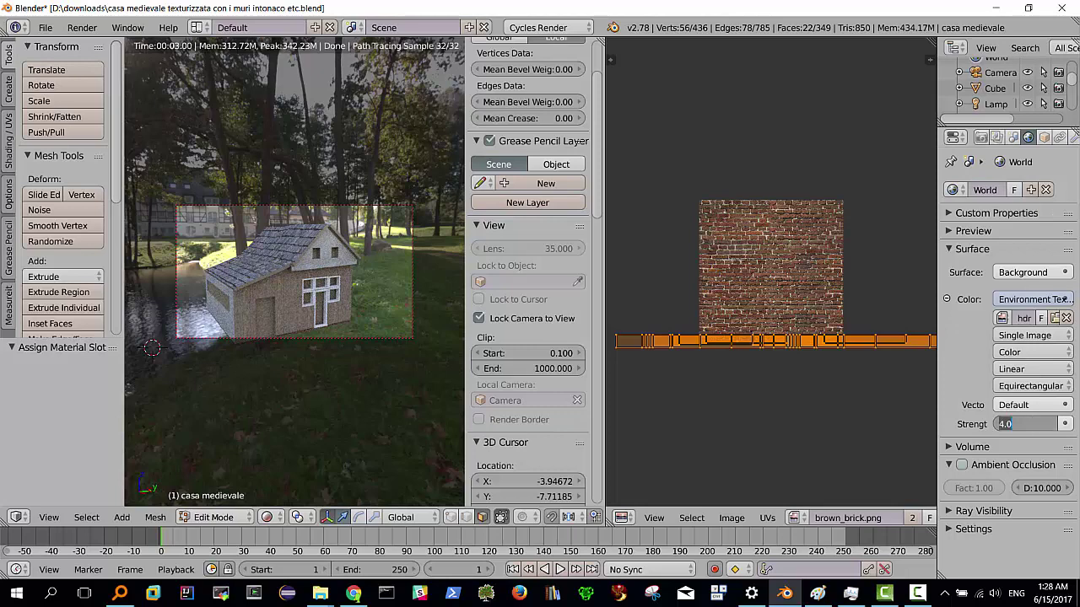
{"action": "type", "text": "5"}
{"action": "key", "text": "Return"}
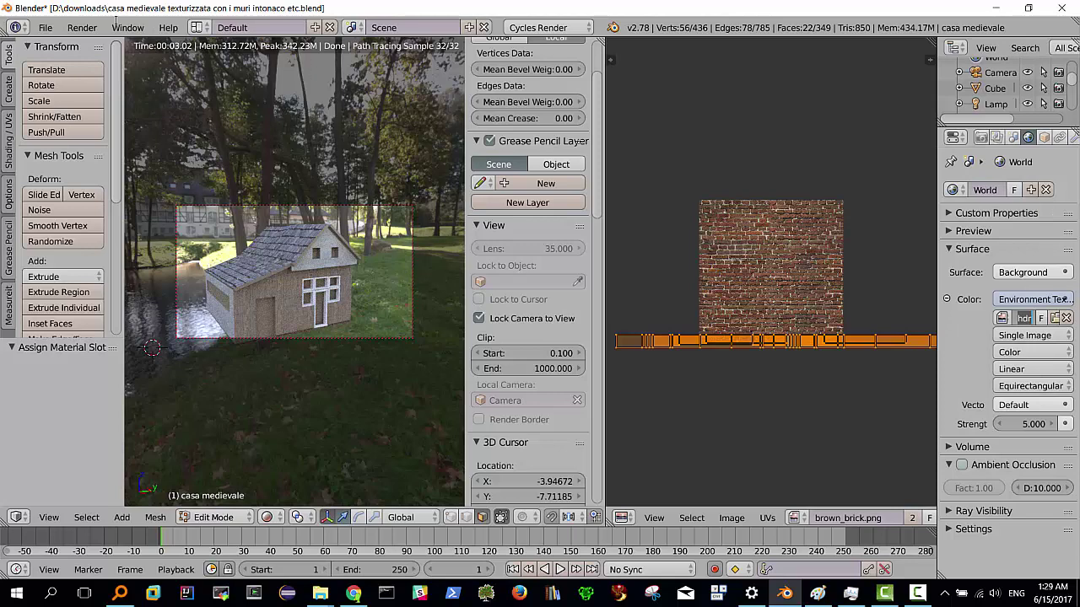
Render the final camera image in Cycles and maximize the Render Result to full window
{"action": "left_click", "coordinate": [82, 28]}
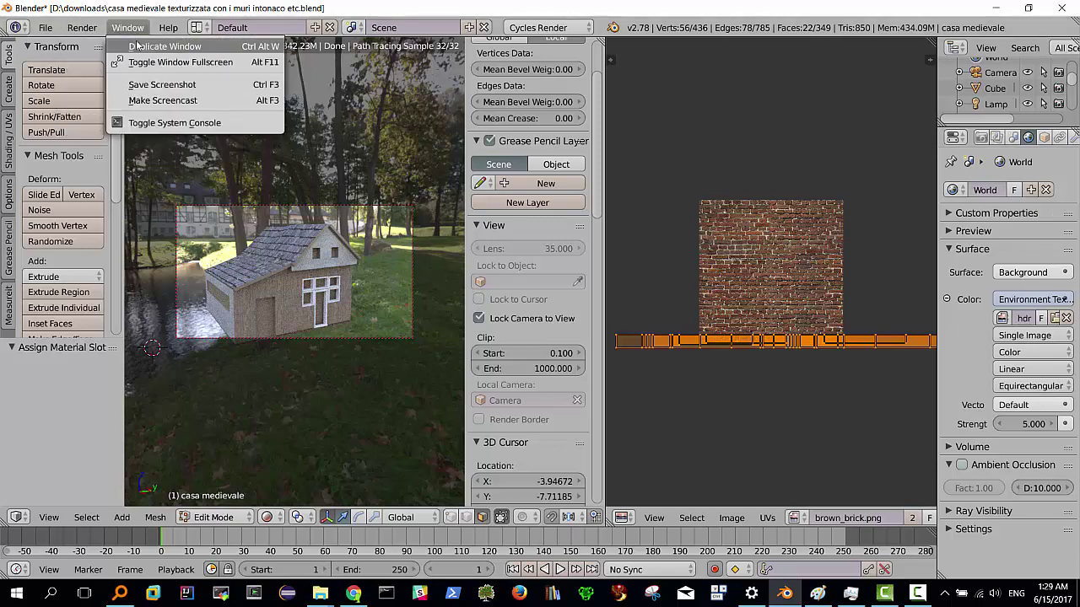
{"action": "left_click", "coordinate": [87, 43]}
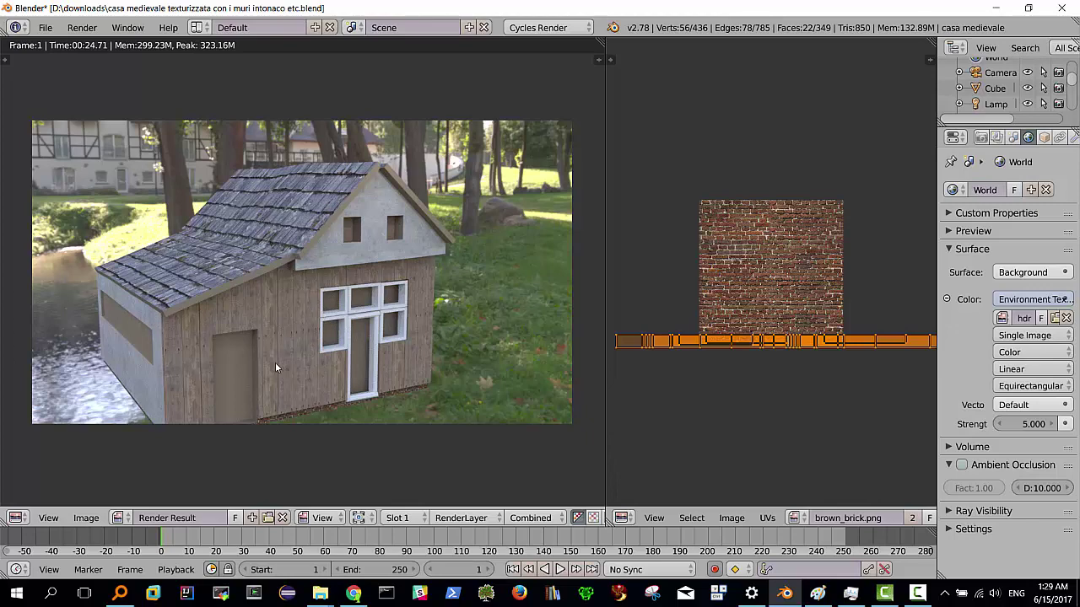
{"action": "key", "text": "ctrl+space"}
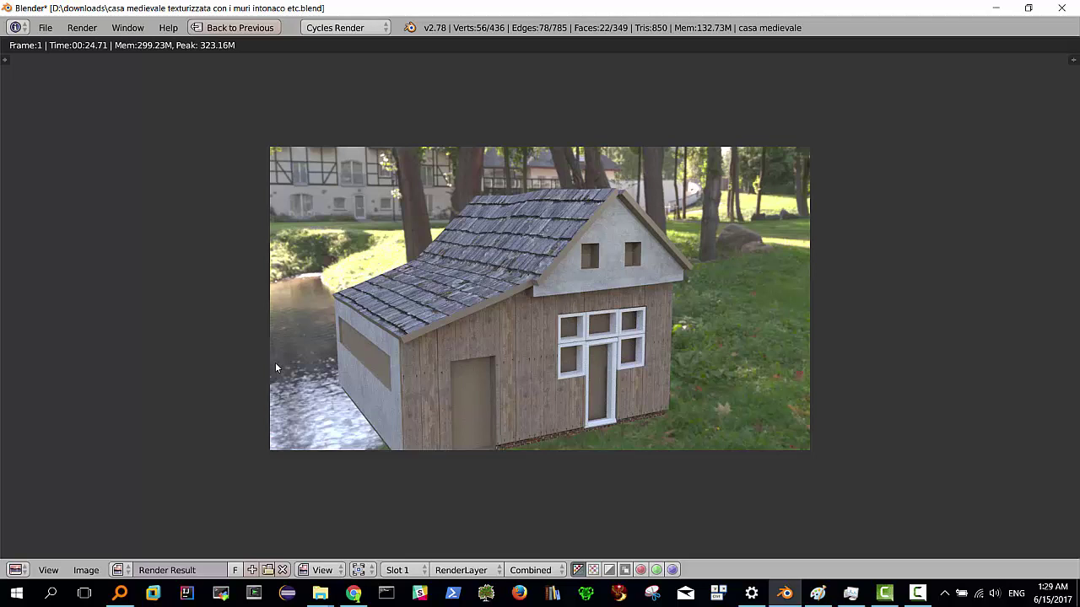